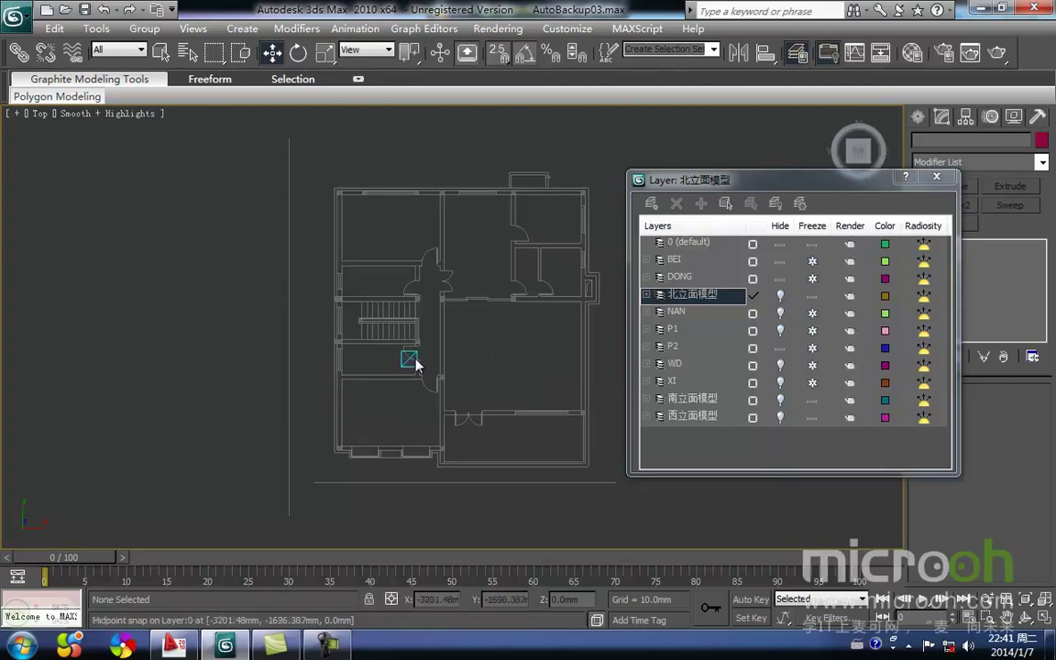
# Step: Unhide the P1 floor plan layer and examine the east exterior wall where it overlaps P2
pyautogui.click(780, 330)
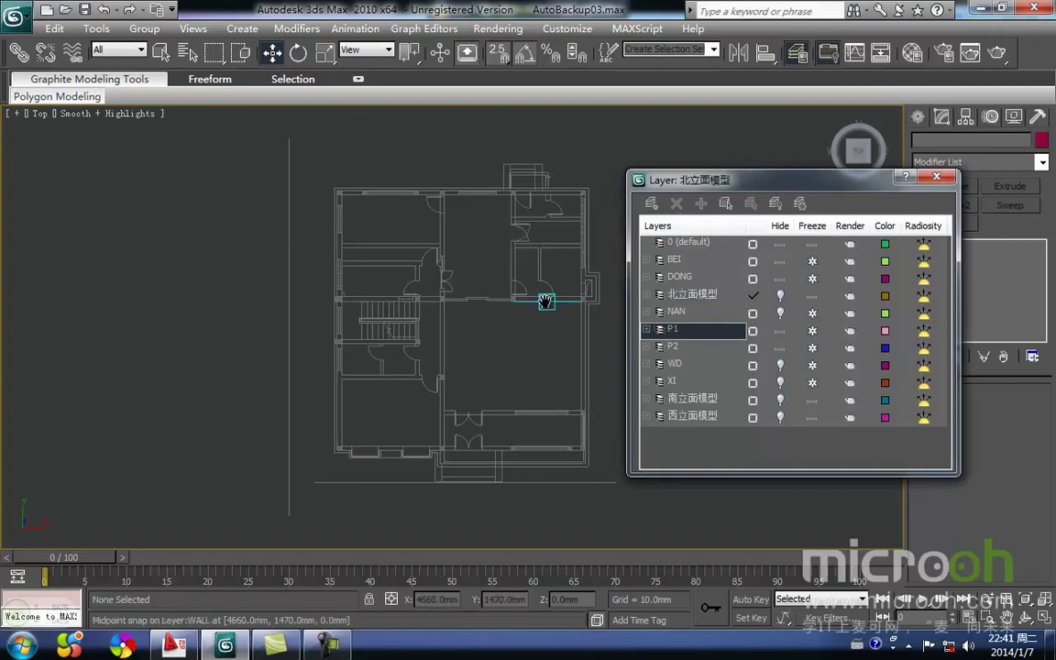
pyautogui.moveTo(554, 313); pyautogui.dragTo(469, 316, button='middle')
pyautogui.scroll(3, 492, 363)
pyautogui.moveTo(531, 410); pyautogui.dragTo(443, 455, button='middle')
pyautogui.moveTo(451, 390); pyautogui.dragTo(418, 525, button='middle')
pyautogui.scroll(3, 430, 267)
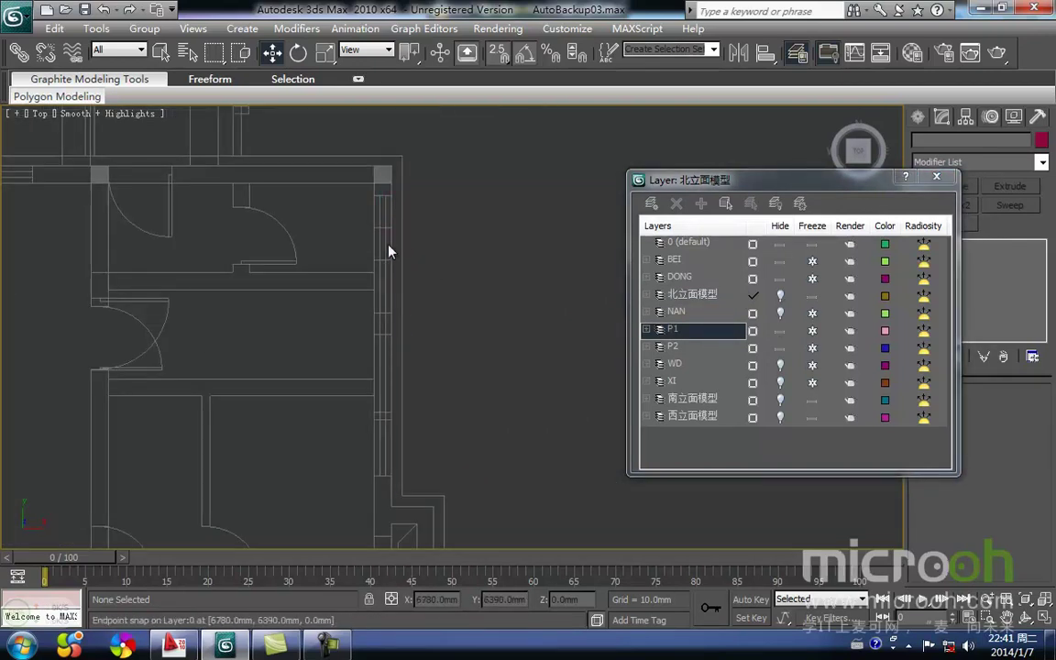
pyautogui.moveTo(392, 243); pyautogui.dragTo(416, 227, button='middle')
pyautogui.scroll(-2, 412, 218)
pyautogui.moveTo(431, 385); pyautogui.dragTo(430, 309, button='middle')
pyautogui.scroll(-2, 431, 308)
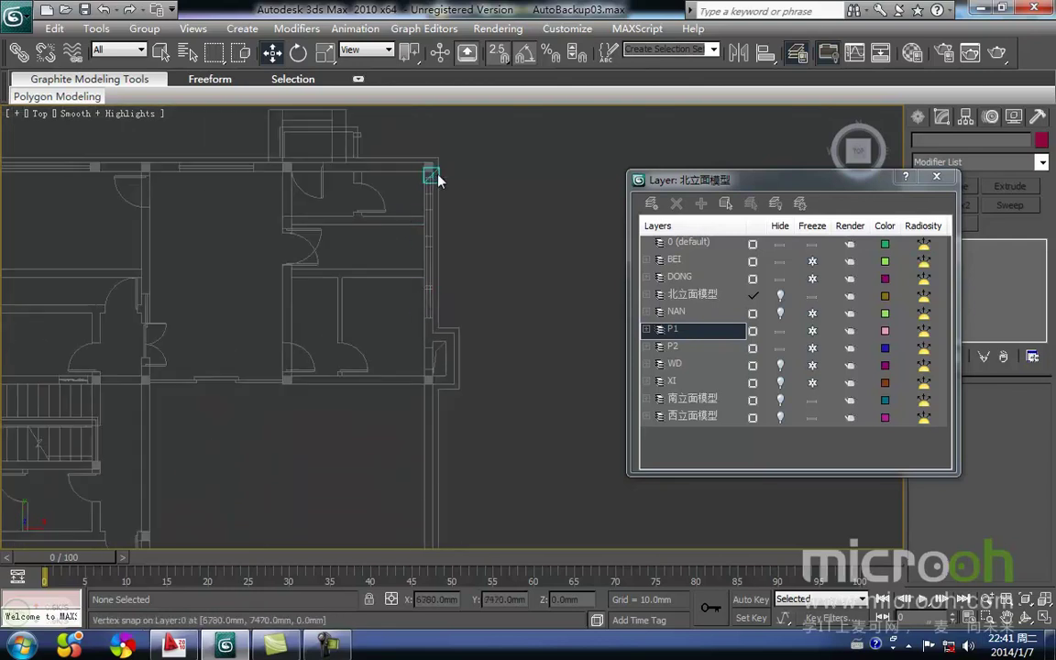
# Step: Hide the P2 layer, close the layer manager and switch to the Right view showing the whole east elevation
pyautogui.click(781, 349)
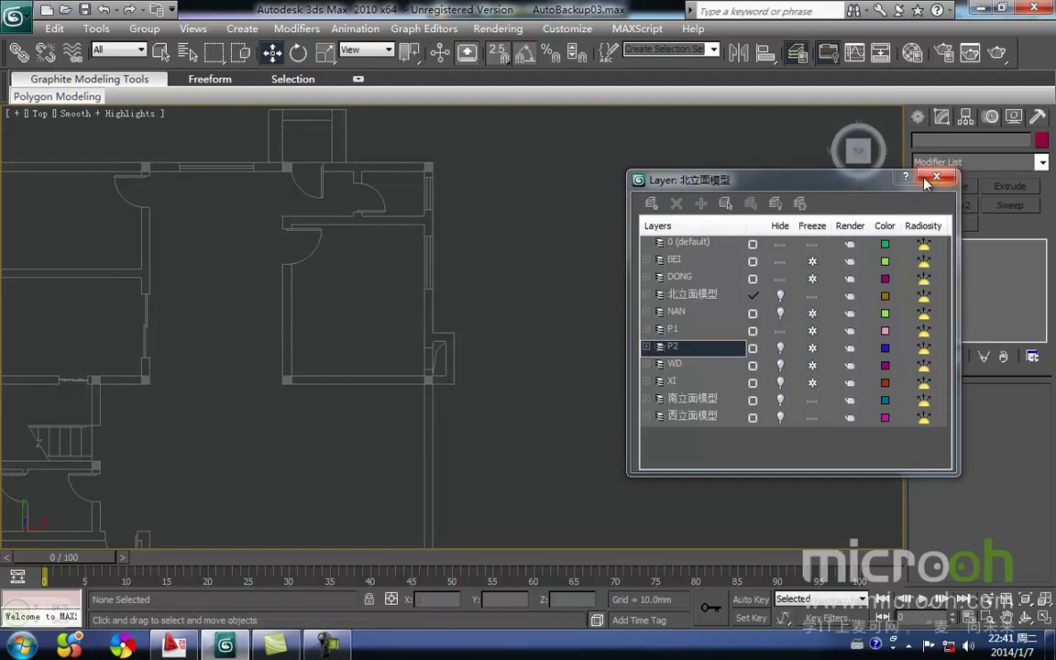
pyautogui.click(926, 179)
pyautogui.moveTo(444, 370); pyautogui.dragTo(388, 399, button='middle')
pyautogui.scroll(-1, 519, 340)
pyautogui.scroll(2, 503, 351)
pyautogui.scroll(-2, 502, 355)
pyautogui.press('r')
pyautogui.press('z')
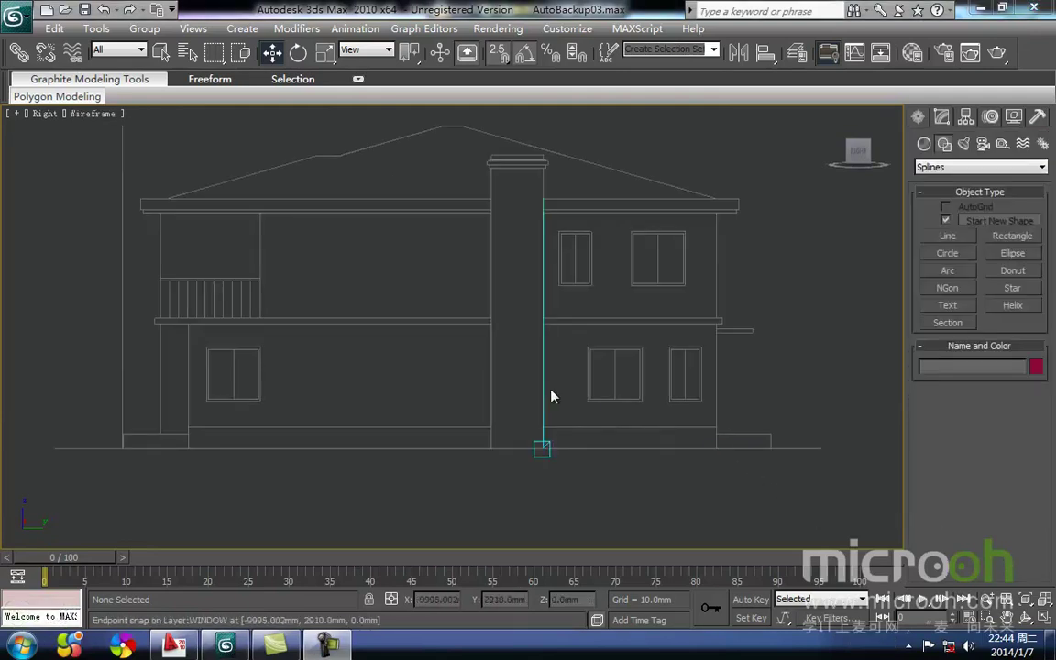
# Step: Make 0 (default) the current layer
pyautogui.moveTo(550, 390); pyautogui.dragTo(622, 405, button='middle')
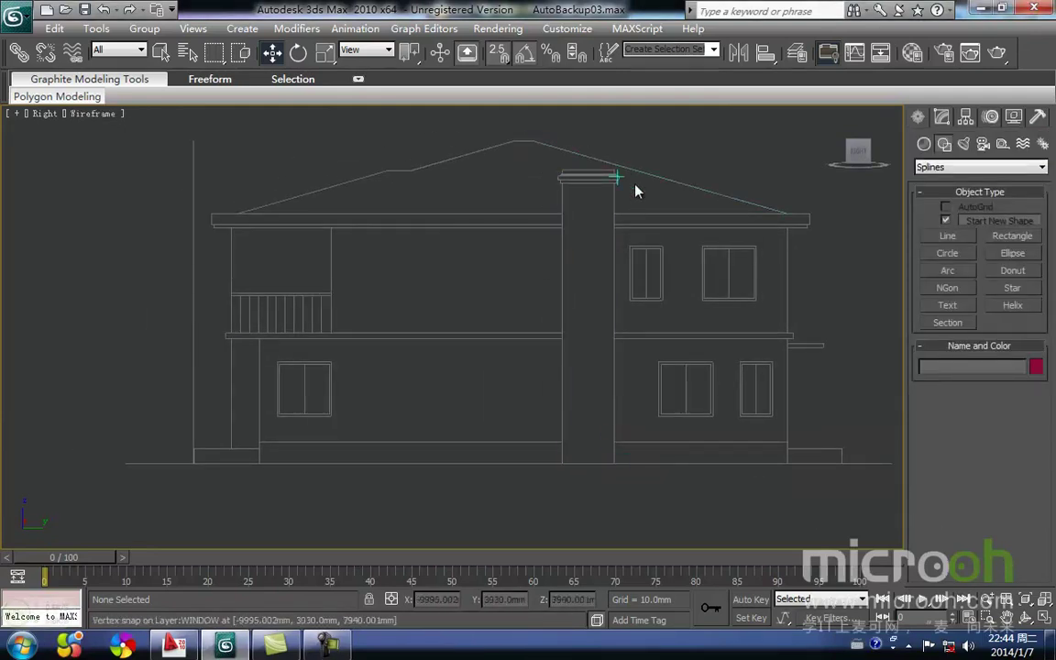
pyautogui.moveTo(593, 461); pyautogui.dragTo(568, 475, button='middle')
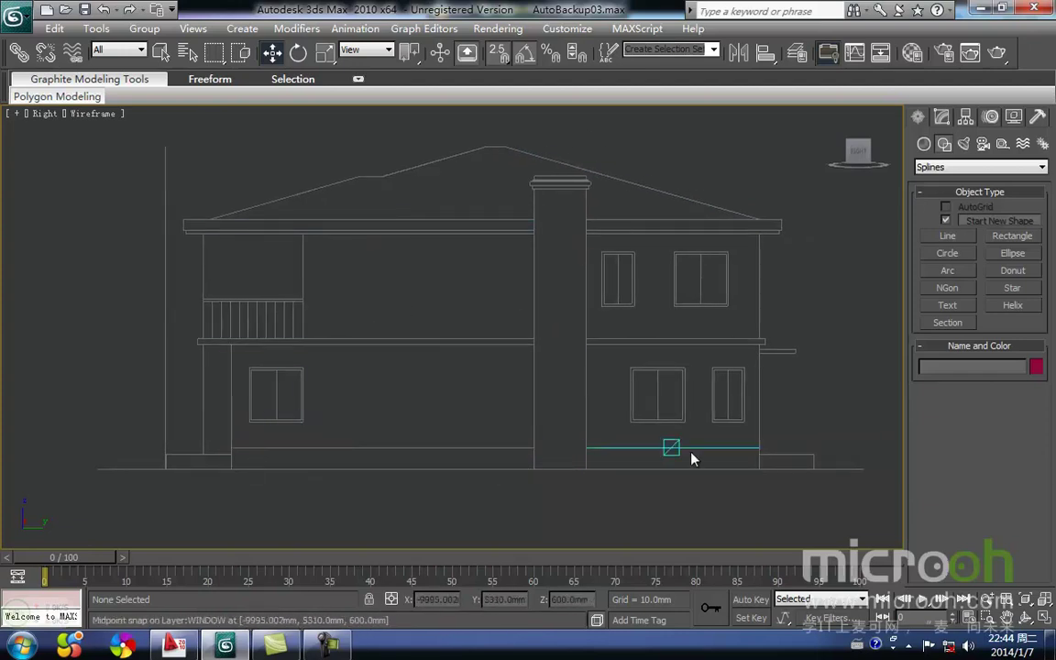
pyautogui.moveTo(390, 437); pyautogui.dragTo(372, 443, button='middle')
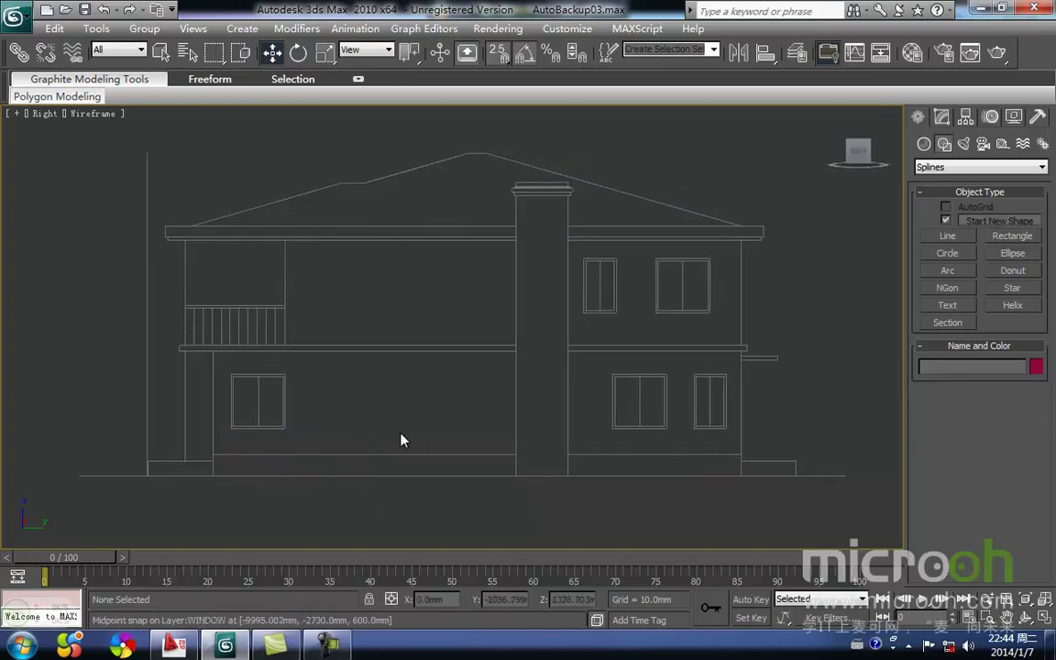
pyautogui.moveTo(684, 266); pyautogui.dragTo(637, 264, button='middle')
pyautogui.click(797, 54)
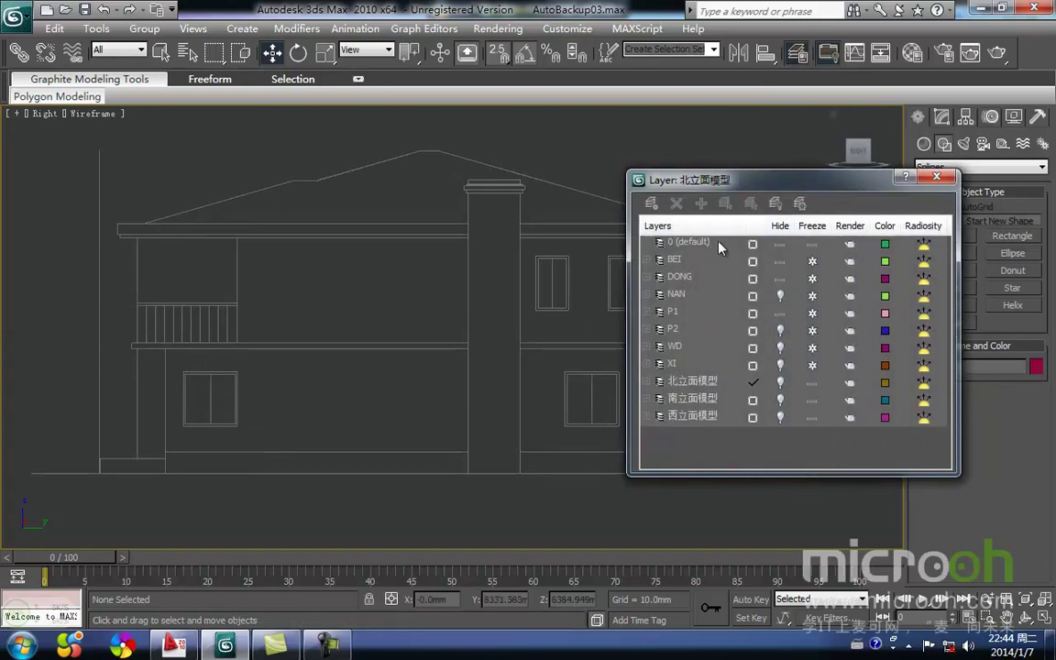
pyautogui.click(752, 245)
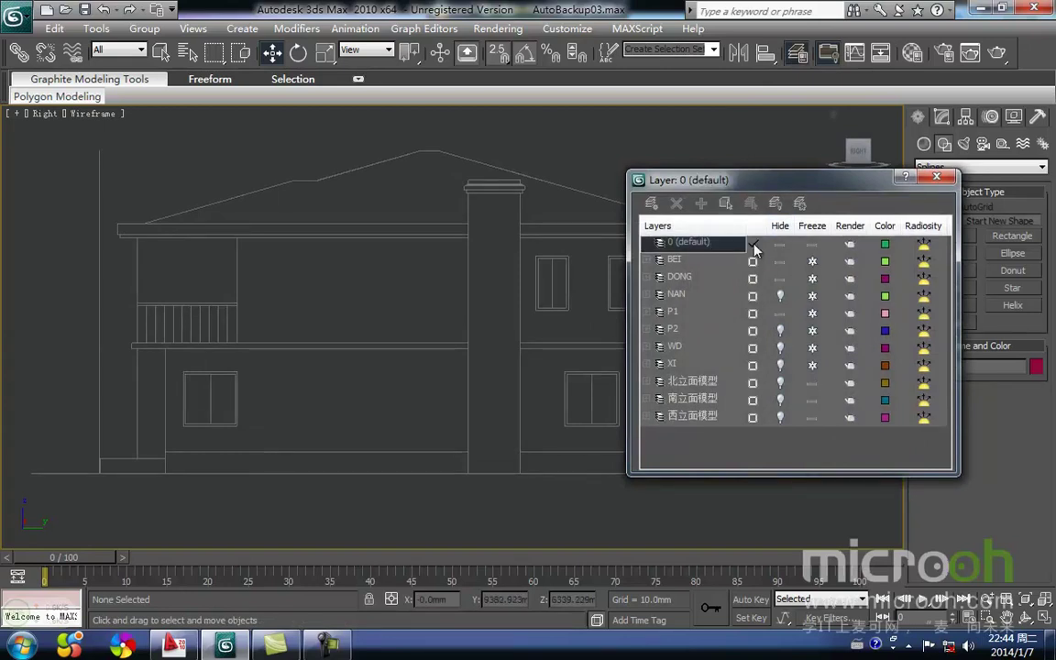
pyautogui.click(935, 178)
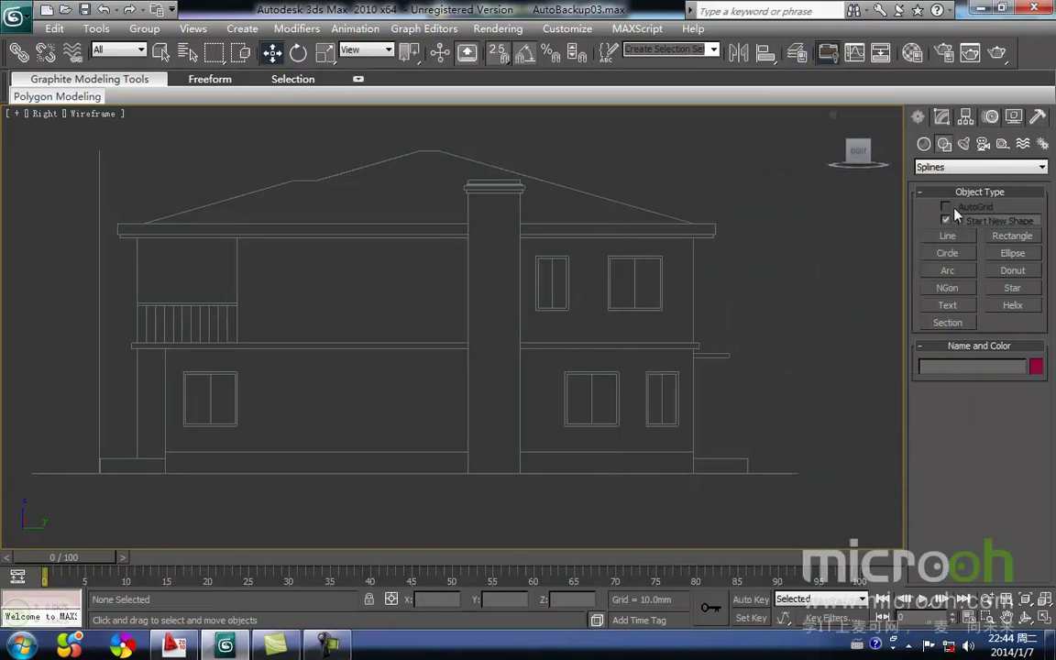
# Step: Draw a snapped rectangle about 14640 mm wide and 600 mm high over the plinth band at the base of the elevation
pyautogui.click(1001, 239)
pyautogui.moveTo(163, 449); pyautogui.dragTo(199, 428, button='middle')
pyautogui.moveTo(200, 427); pyautogui.dragTo(731, 463)
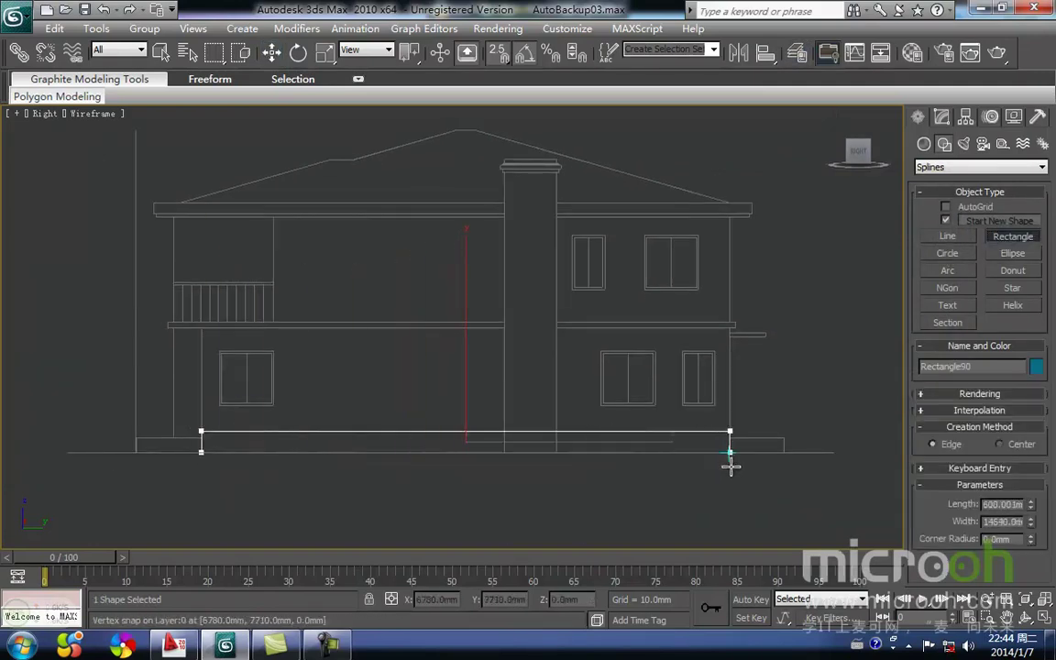
pyautogui.rightClick(685, 481)
pyautogui.click(667, 498)
pyautogui.click(640, 431)
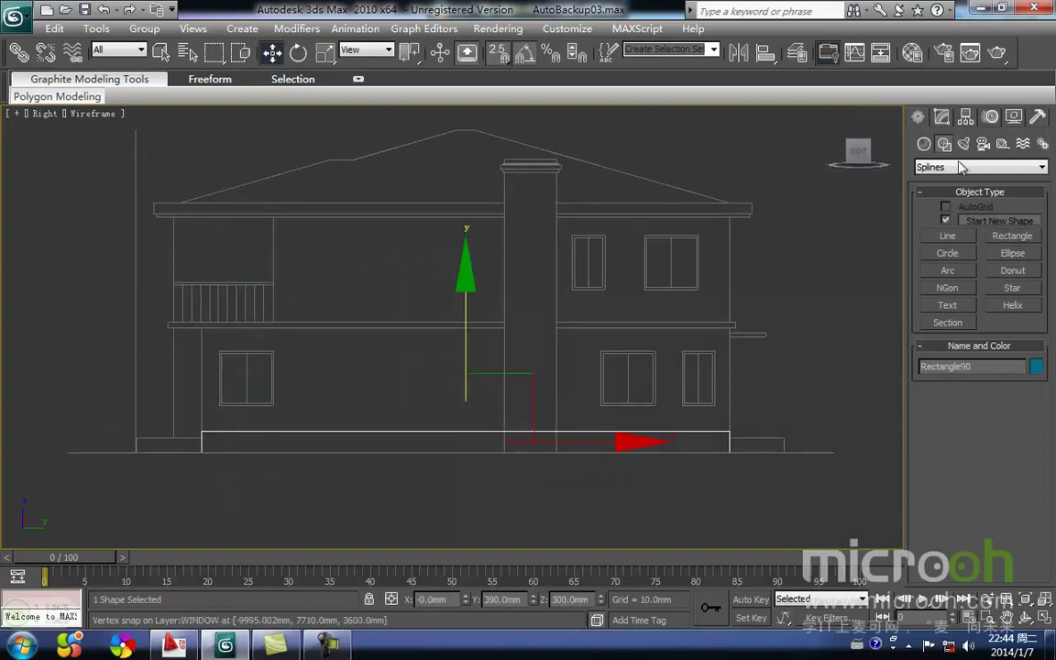
# Step: Extrude the plinth rectangle by 240 mm
pyautogui.click(946, 117)
pyautogui.click(1009, 187)
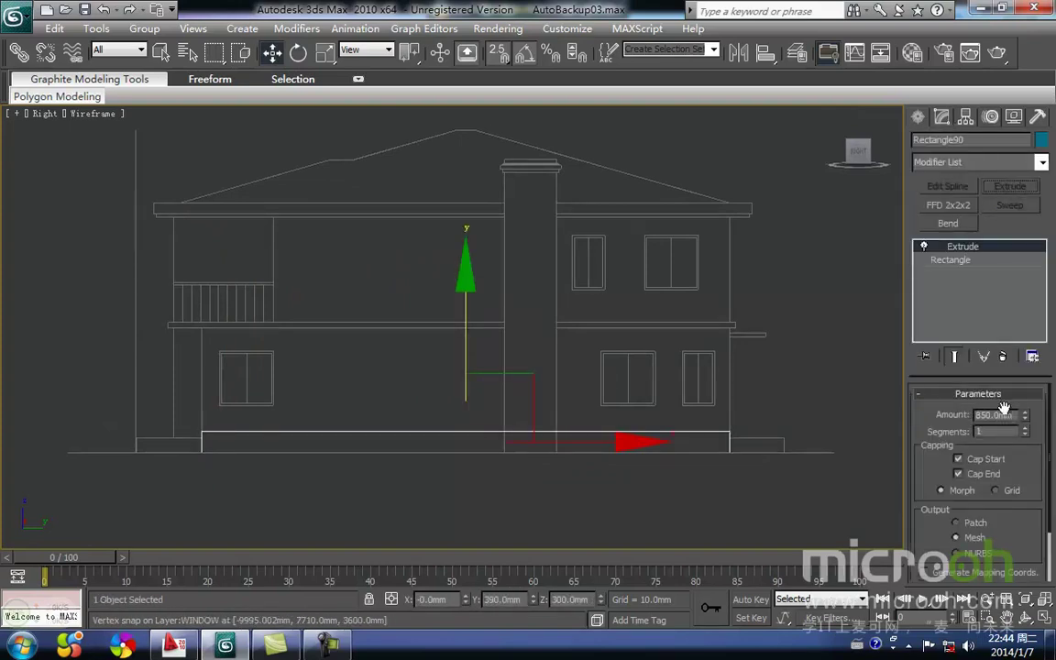
pyautogui.moveTo(1015, 416); pyautogui.dragTo(788, 416)
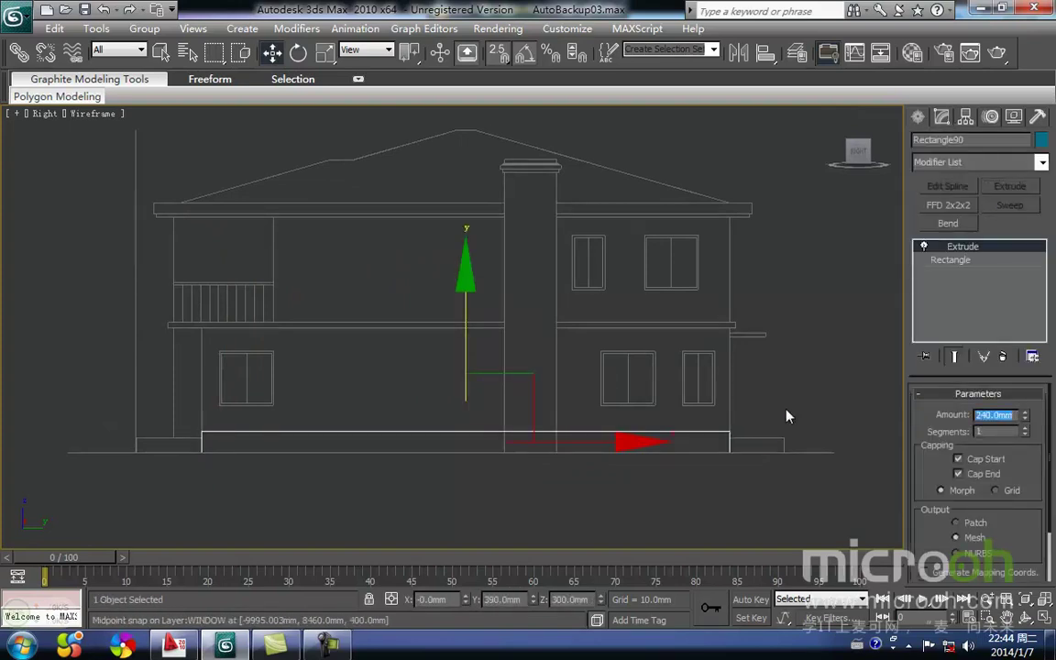
# Step: In the Top view, move the extruded plinth along X to the east exterior wall
pyautogui.press('t')
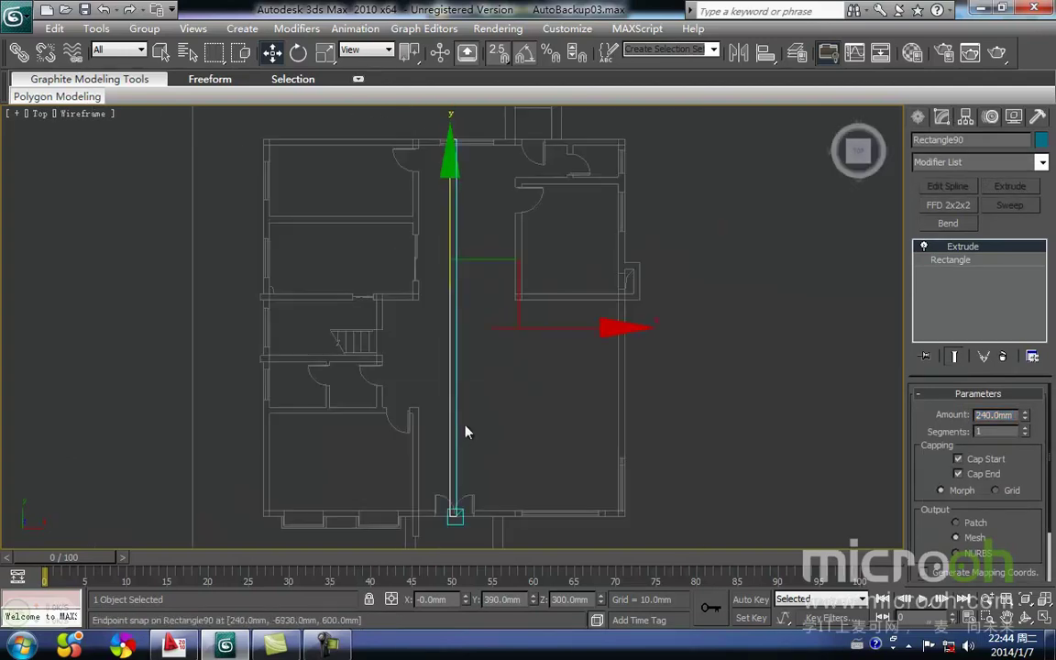
pyautogui.moveTo(487, 402); pyautogui.dragTo(458, 413, button='middle')
pyautogui.click(473, 441)
pyautogui.hotkey('ctrl', 'z')
pyautogui.press('space')
pyautogui.moveTo(531, 342); pyautogui.dragTo(597, 389)
pyautogui.moveTo(606, 458); pyautogui.dragTo(542, 295, button='middle')
pyautogui.scroll(5, 557, 320)
pyautogui.moveTo(677, 412); pyautogui.dragTo(575, 408, button='middle')
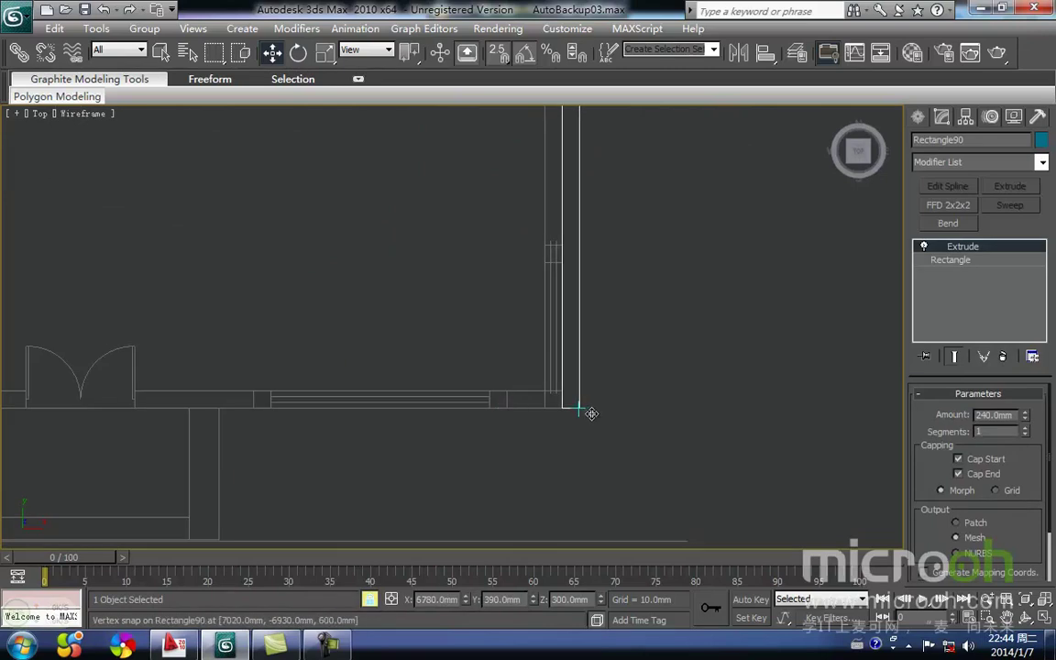
# Step: Snap the plinth's outer face flush with the outer face of the east wall, at X 6540 mm
pyautogui.moveTo(584, 414); pyautogui.dragTo(570, 415)
pyautogui.press('space')
pyautogui.moveTo(602, 323); pyautogui.dragTo(567, 425, button='middle')
pyautogui.scroll(-3, 566, 425)
pyautogui.moveTo(608, 390); pyautogui.dragTo(405, 275)
pyautogui.moveTo(375, 260); pyautogui.dragTo(347, 326, button='middle')
pyautogui.scroll(-3, 346, 326)
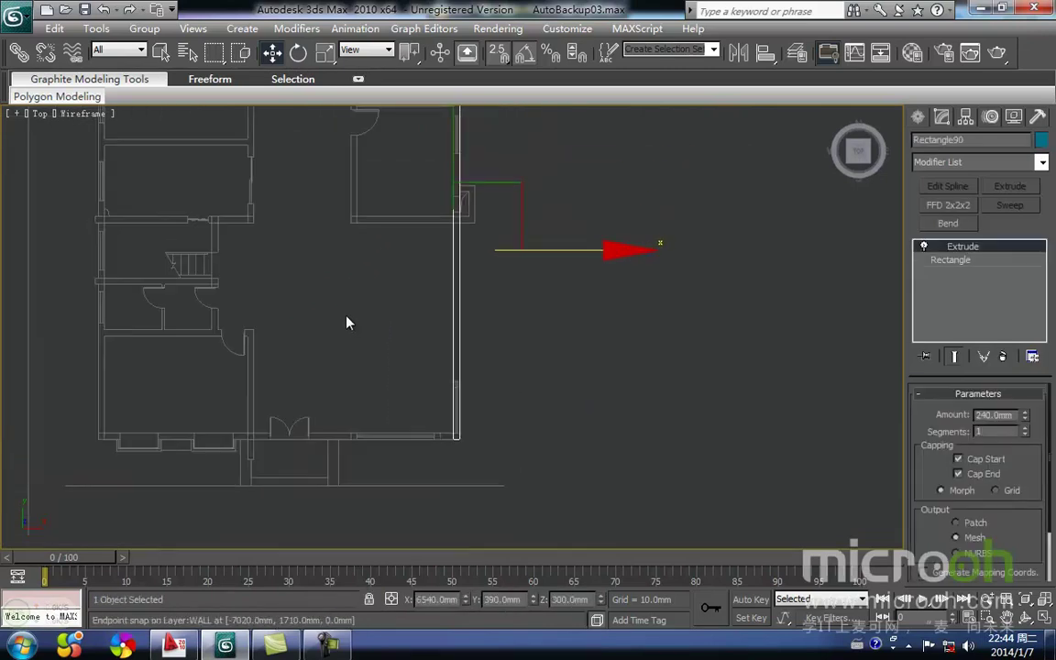
# Step: In the Right view, turn off Start New Shape and trace the wall outline's balcony-side lower edge, plinth top and full-height opposite edge with Line
pyautogui.press('r')
pyautogui.scroll(3, 350, 324)
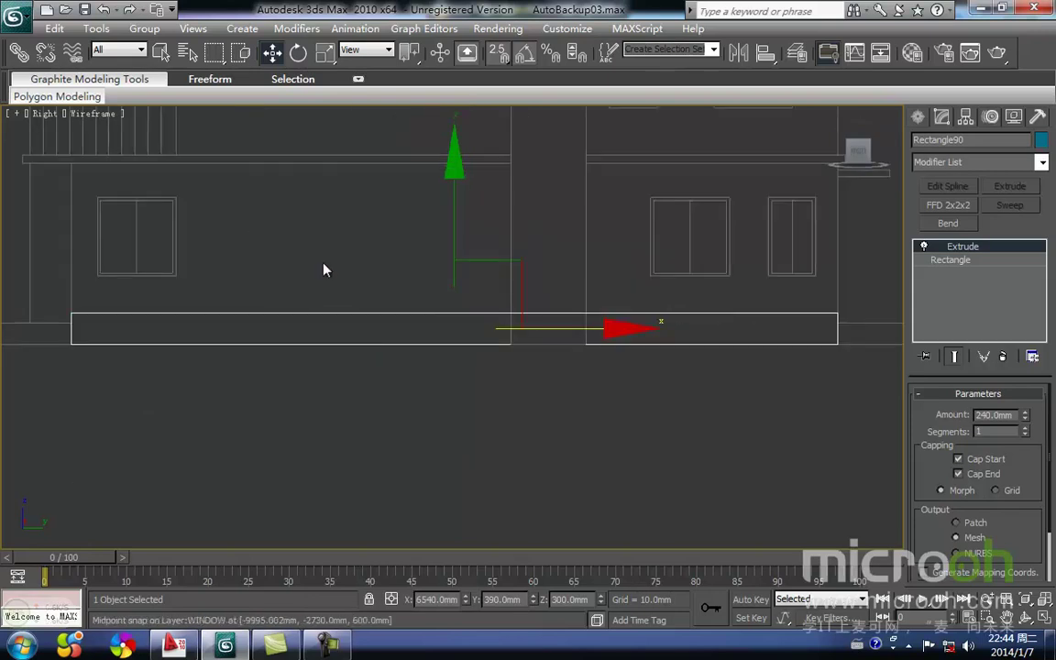
pyautogui.click(191, 210)
pyautogui.moveTo(191, 217); pyautogui.dragTo(343, 387, button='middle')
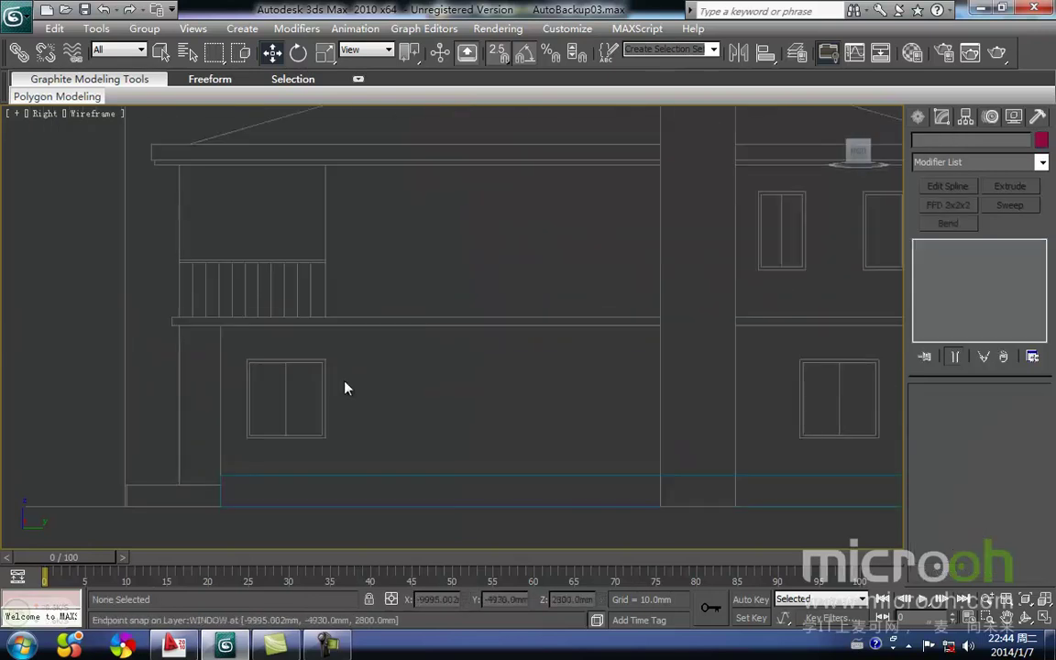
pyautogui.click(917, 119)
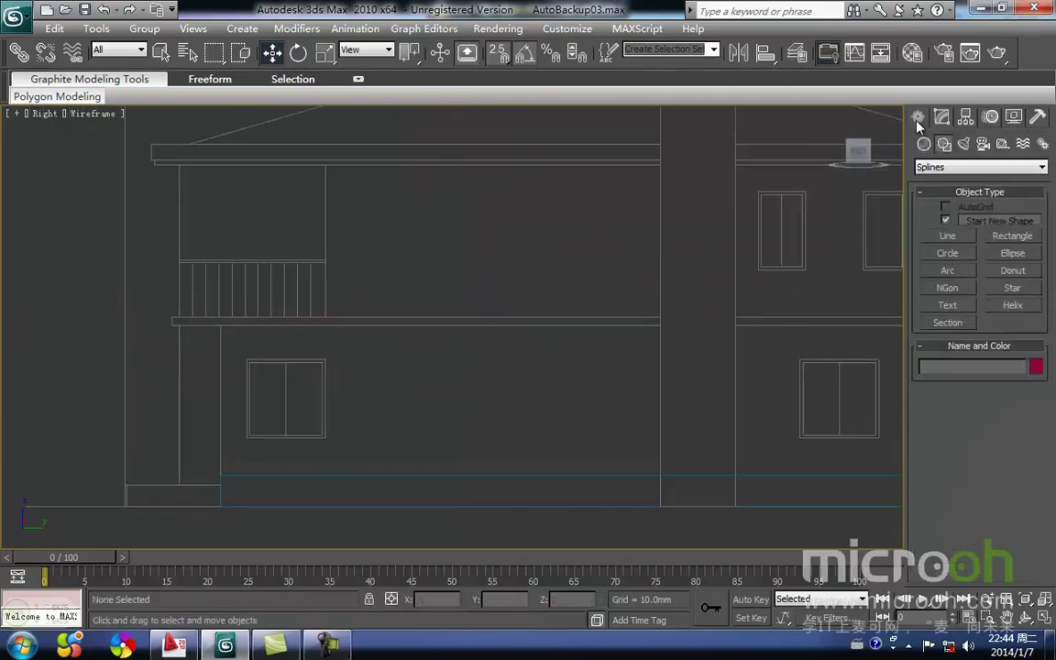
pyautogui.click(948, 236)
pyautogui.moveTo(227, 331)
pyautogui.mouseDown(button='middle')
pyautogui.moveTo(232, 309)
pyautogui.moveTo(179, 311)
pyautogui.mouseUp(button='middle')
pyautogui.moveTo(292, 346)
pyautogui.mouseDown(button='middle')
pyautogui.moveTo(250, 425)
pyautogui.moveTo(330, 392)
pyautogui.mouseUp(button='middle')
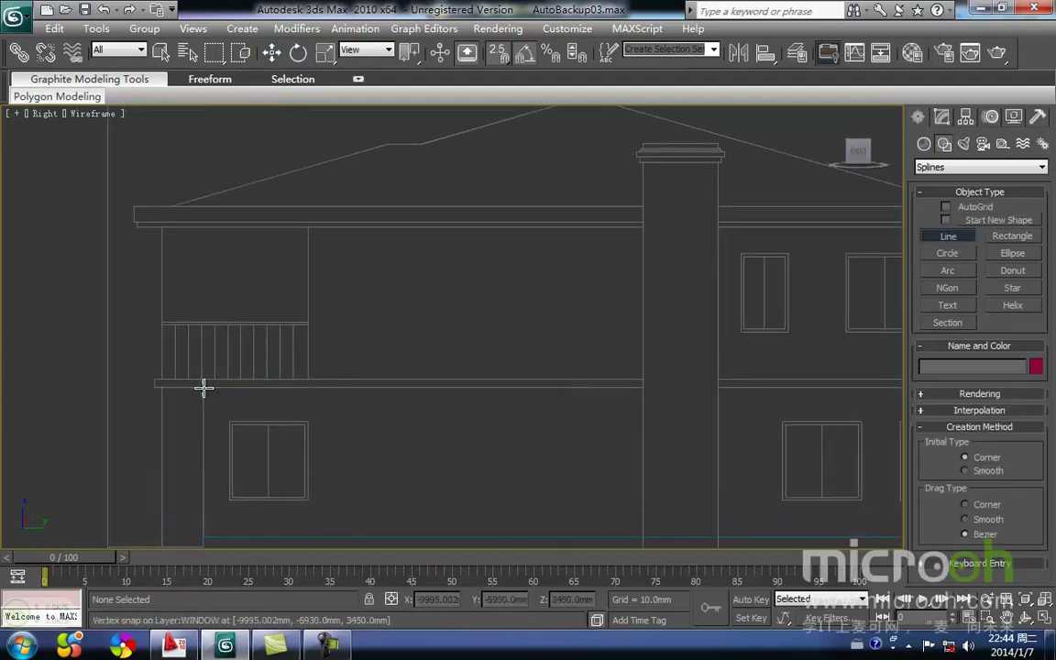
pyautogui.click(203, 387)
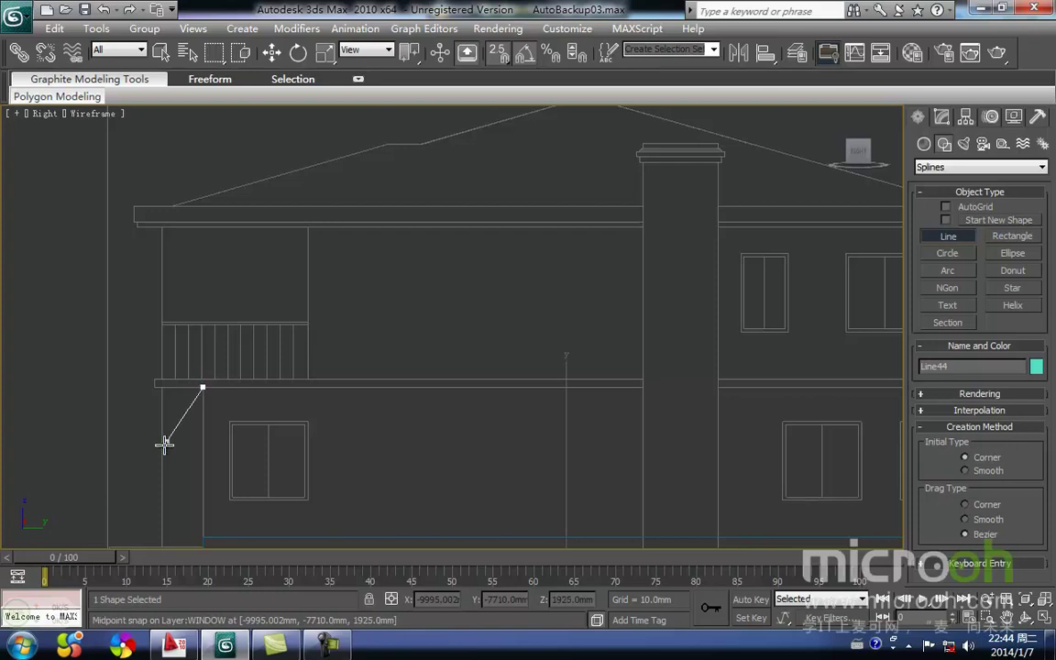
pyautogui.click(202, 536)
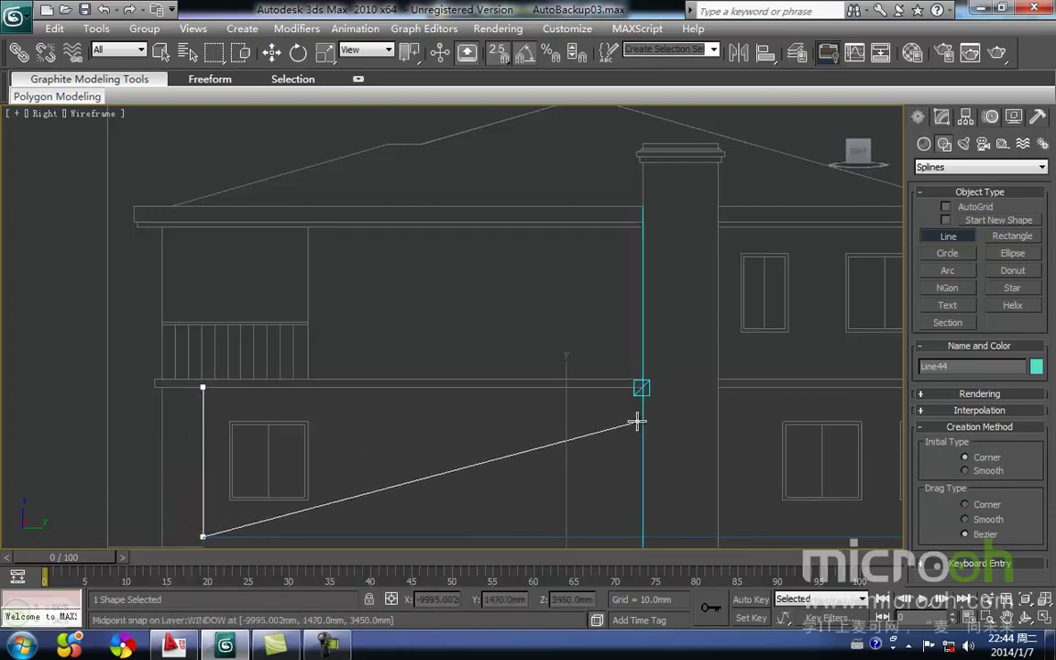
pyautogui.press('i')
pyautogui.click(786, 441)
pyautogui.click(785, 132)
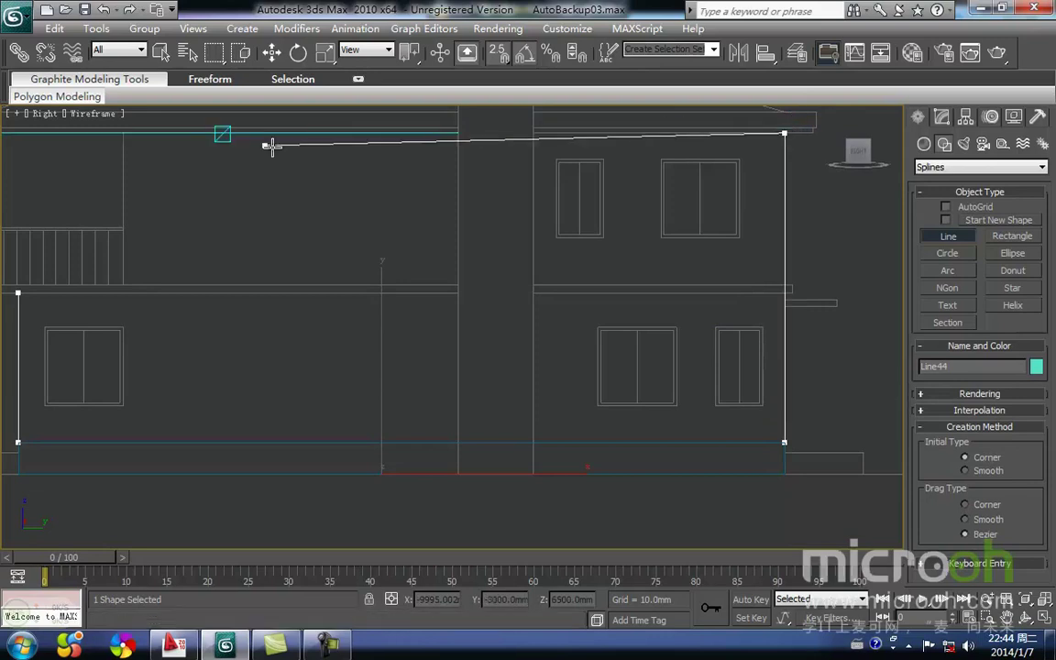
# Step: Continue the wall outline along the eaves, down the balcony recess and along the floor slab's top, and close the spline
pyautogui.press('i')
pyautogui.click(358, 318)
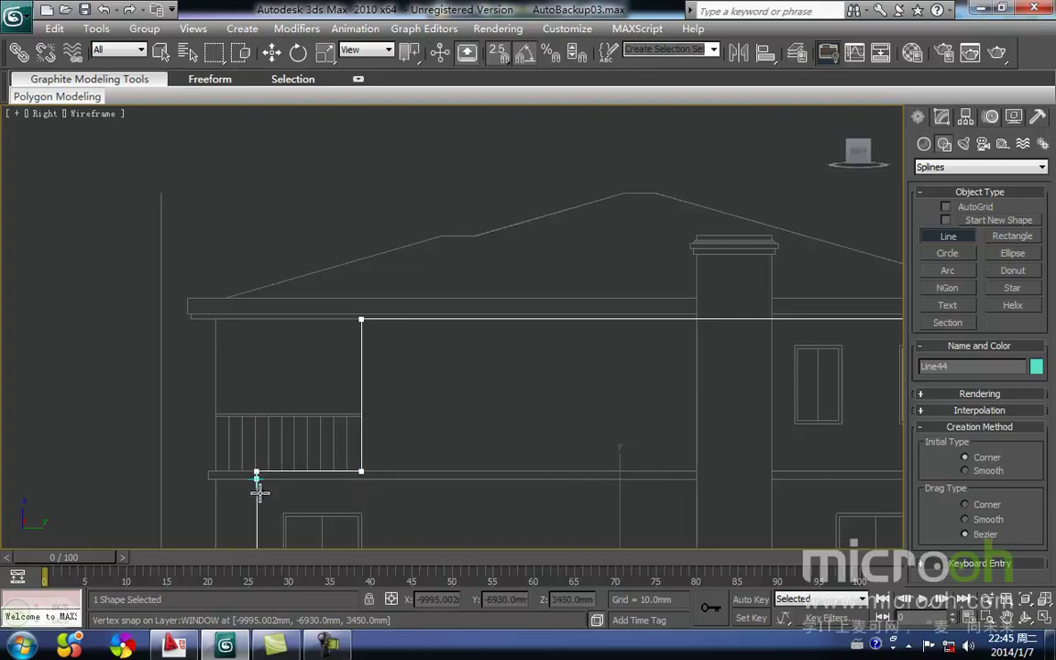
pyautogui.scroll(1, 258, 493)
pyautogui.press('i')
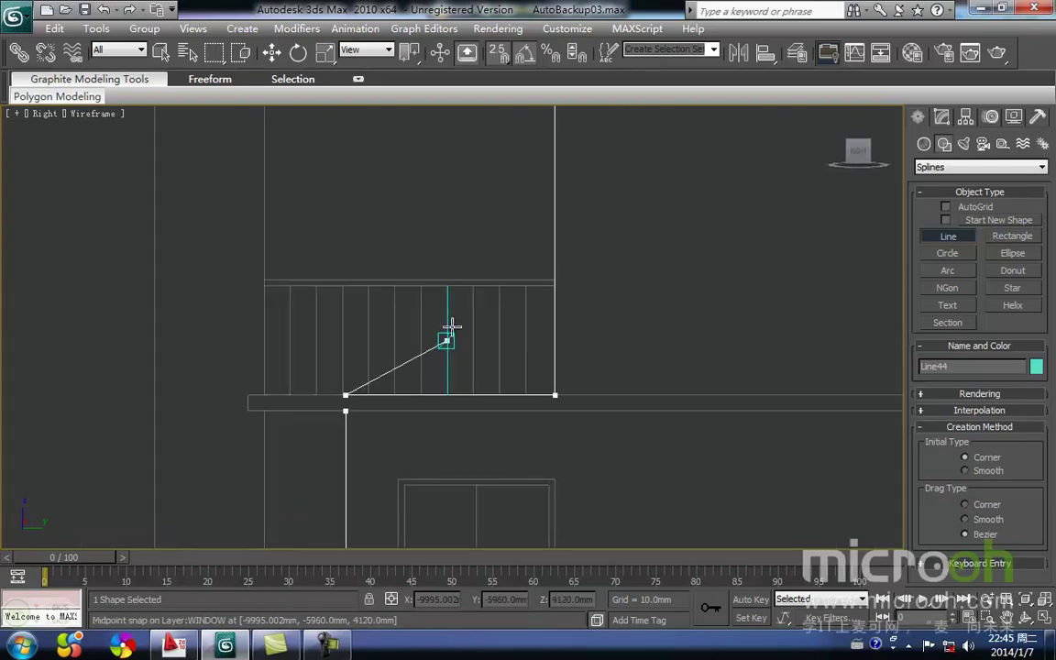
pyautogui.click(345, 396)
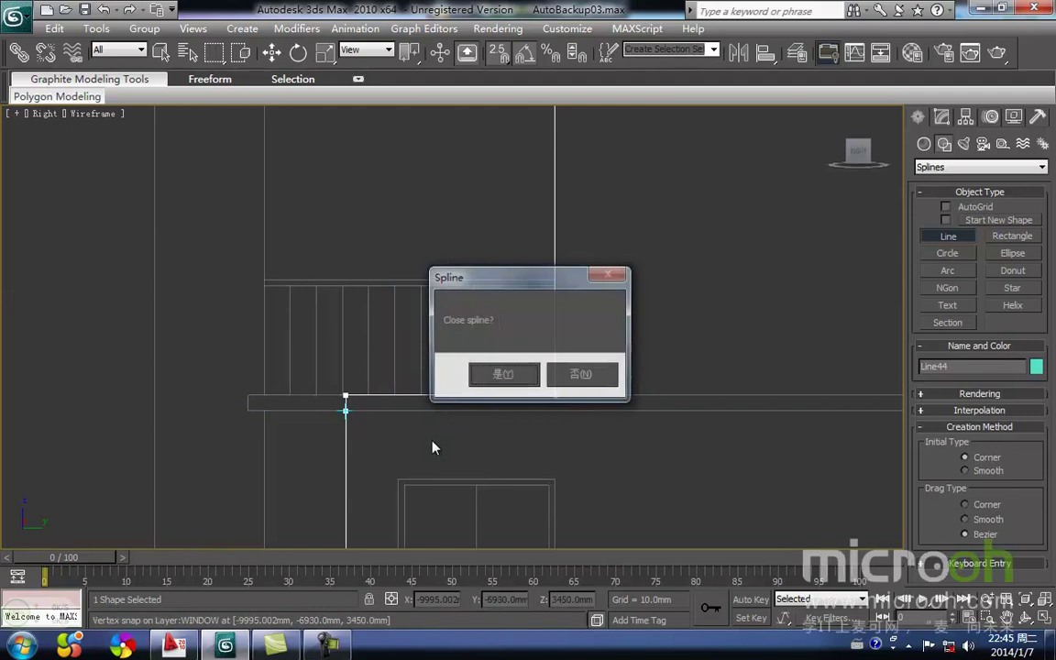
pyautogui.click(500, 372)
# Step: Delete the redundant vertex at the slab's underside on the wall outline
pyautogui.press('w')
pyautogui.moveTo(396, 438); pyautogui.dragTo(432, 416, button='middle')
pyautogui.press('2')
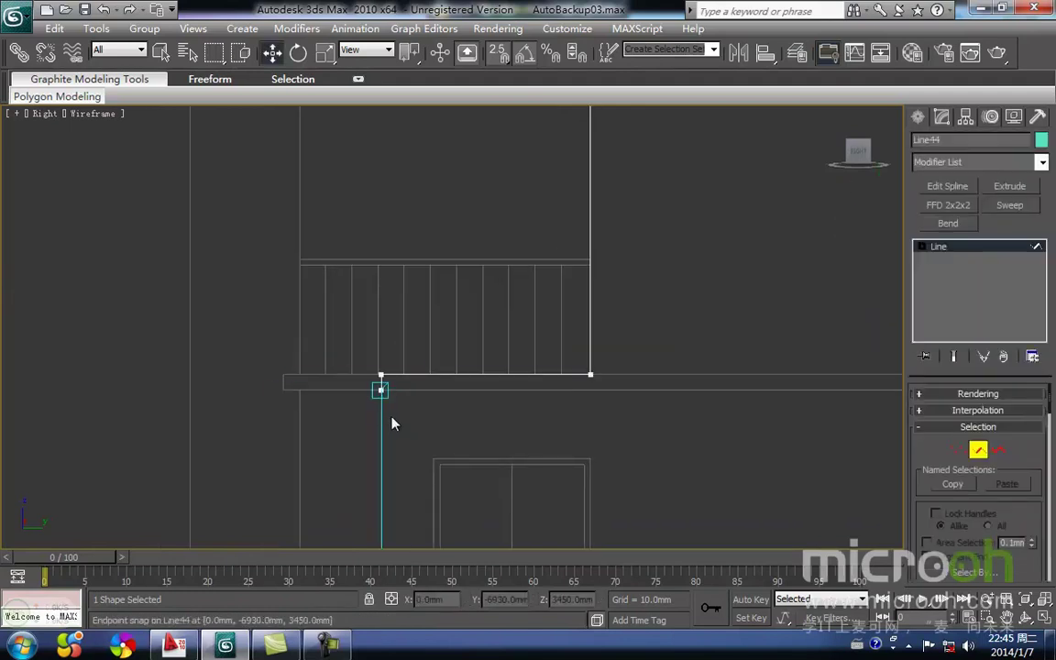
pyautogui.moveTo(366, 386); pyautogui.dragTo(362, 387)
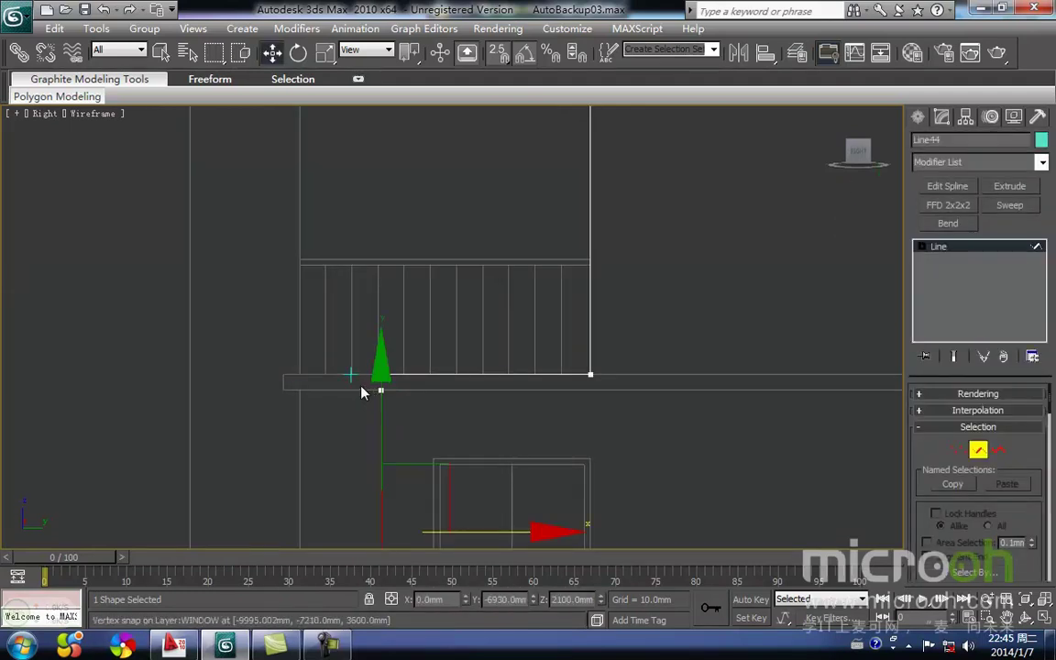
pyautogui.press('1')
pyautogui.moveTo(407, 417); pyautogui.dragTo(367, 387)
pyautogui.press('Delete')
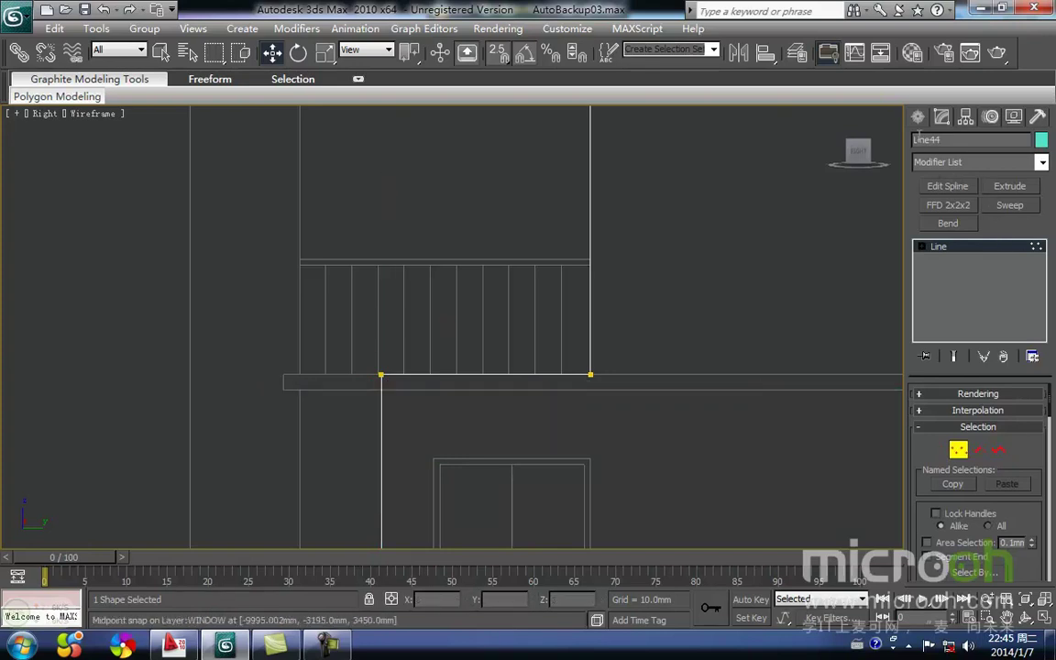
# Step: Add a snapped rectangle to the wall shape around the ground-floor window below the balcony
pyautogui.click(919, 117)
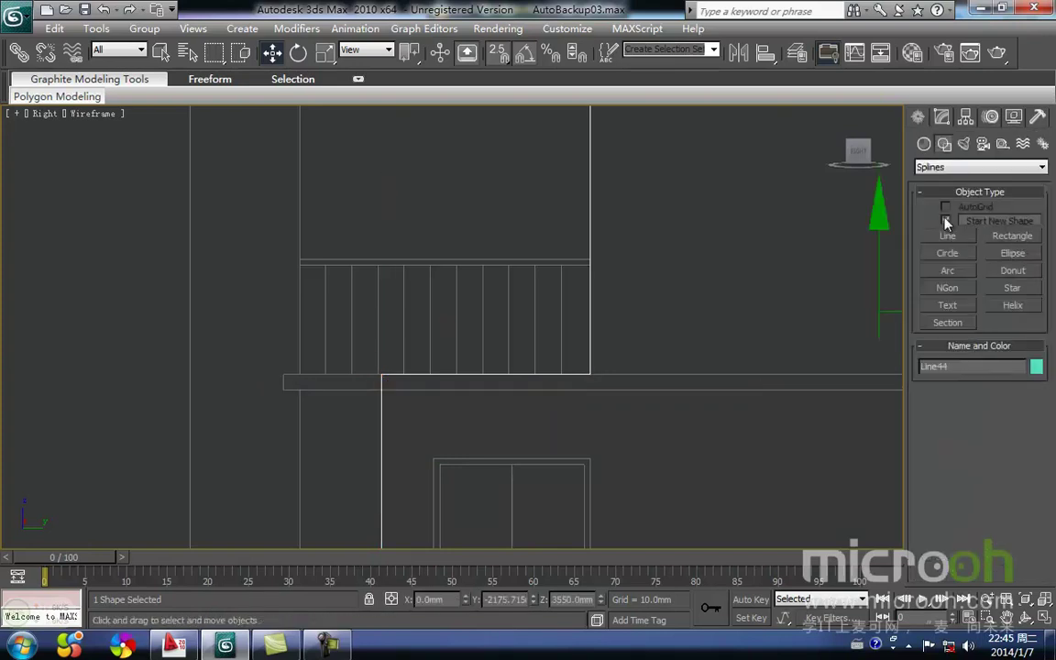
pyautogui.click(1006, 240)
pyautogui.moveTo(591, 371); pyautogui.dragTo(585, 222, button='middle')
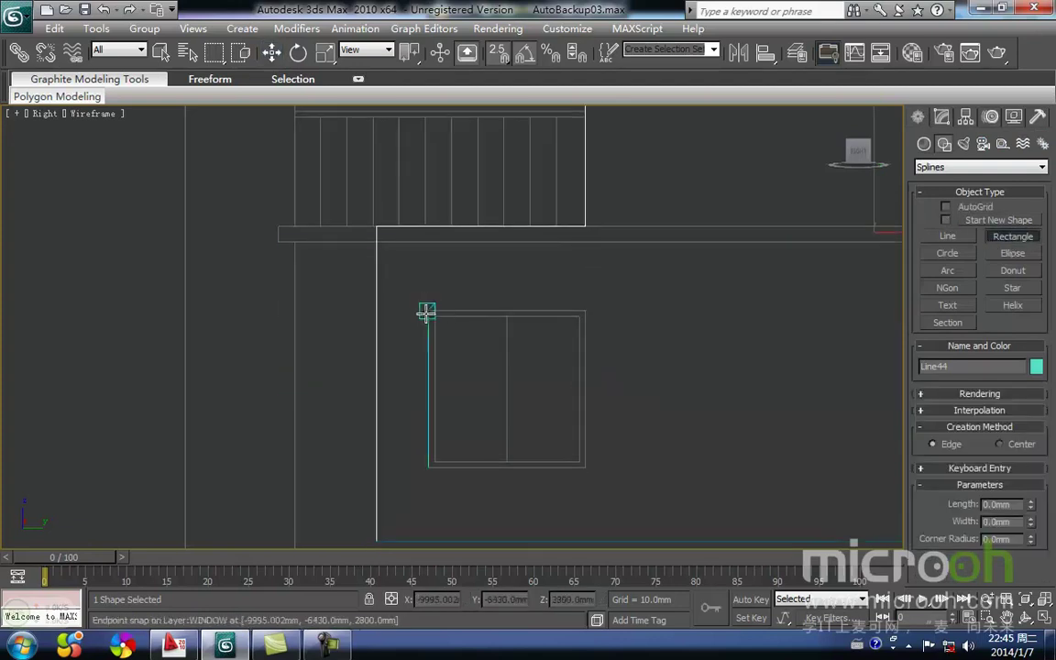
pyautogui.moveTo(425, 305)
pyautogui.mouseDown()
pyautogui.moveTo(611, 486)
pyautogui.moveTo(588, 467)
pyautogui.mouseUp()
pyautogui.moveTo(710, 386); pyautogui.dragTo(490, 414, button='middle')
pyautogui.scroll(-3, 490, 414)
pyautogui.moveTo(564, 415)
pyautogui.mouseDown(button='middle')
pyautogui.moveTo(413, 437)
pyautogui.moveTo(203, 439)
pyautogui.mouseUp(button='middle')
# Step: Add snapped rectangles to the wall shape around the narrow and wide upper-floor windows beside the chimney
pyautogui.moveTo(497, 229)
pyautogui.mouseDown()
pyautogui.moveTo(558, 328)
pyautogui.moveTo(546, 312)
pyautogui.mouseUp()
pyautogui.moveTo(589, 261); pyautogui.dragTo(498, 277, button='middle')
pyautogui.moveTo(508, 250)
pyautogui.mouseDown()
pyautogui.moveTo(600, 348)
pyautogui.moveTo(591, 332)
pyautogui.mouseUp()
pyautogui.moveTo(530, 375); pyautogui.dragTo(537, 276, button='middle')
# Step: Add rectangles around the 1500 by 1500 mm and narrow ground-floor windows beyond the chimney, and exit the Rectangle tool
pyautogui.moveTo(450, 309)
pyautogui.mouseDown()
pyautogui.moveTo(525, 424)
pyautogui.moveTo(545, 403)
pyautogui.mouseUp()
pyautogui.moveTo(548, 308); pyautogui.dragTo(458, 323, button='middle')
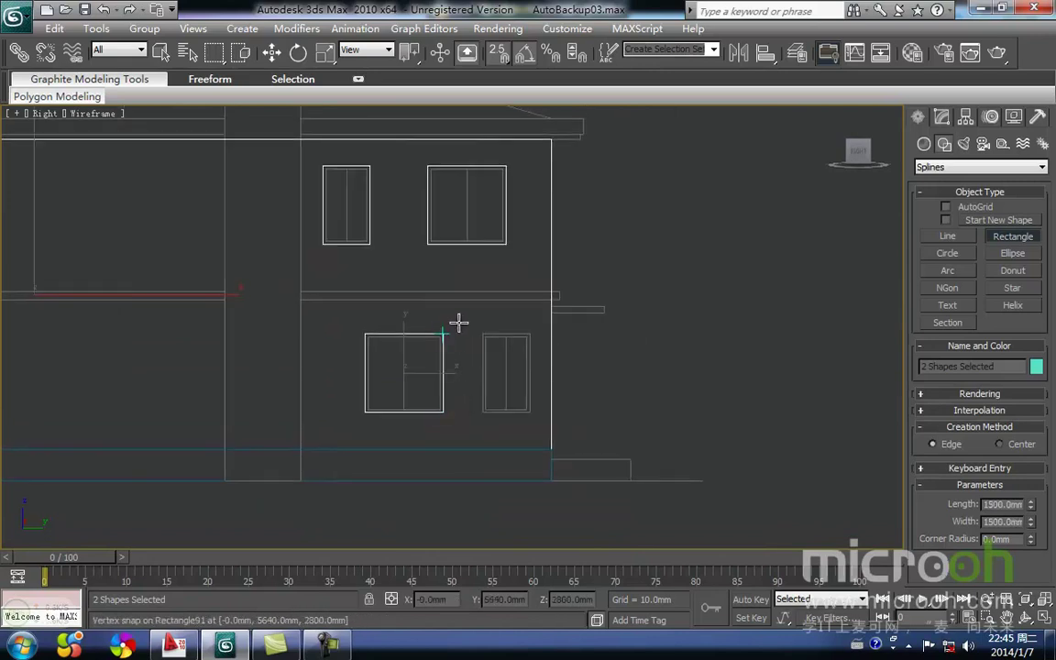
pyautogui.moveTo(477, 334)
pyautogui.mouseDown()
pyautogui.moveTo(545, 432)
pyautogui.moveTo(529, 411)
pyautogui.mouseUp()
pyautogui.rightClick(597, 388)
pyautogui.click(595, 382)
pyautogui.moveTo(418, 328); pyautogui.dragTo(652, 386, button='middle')
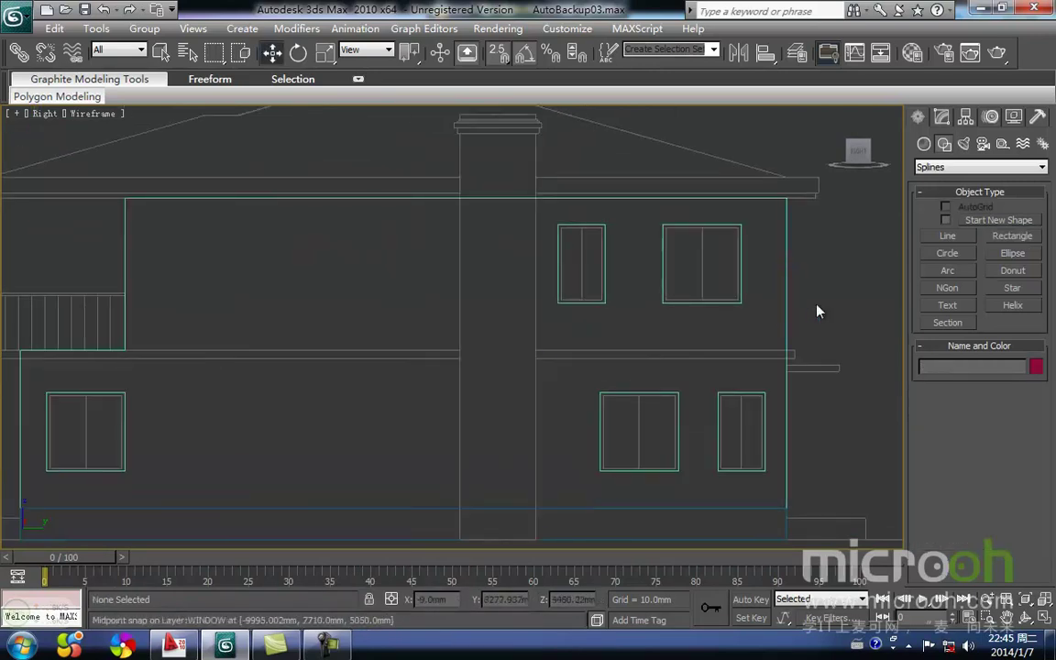
# Step: Extrude the wall outline with its window openings by 240 mm
pyautogui.moveTo(819, 311); pyautogui.dragTo(730, 339, button='middle')
pyautogui.click(519, 212)
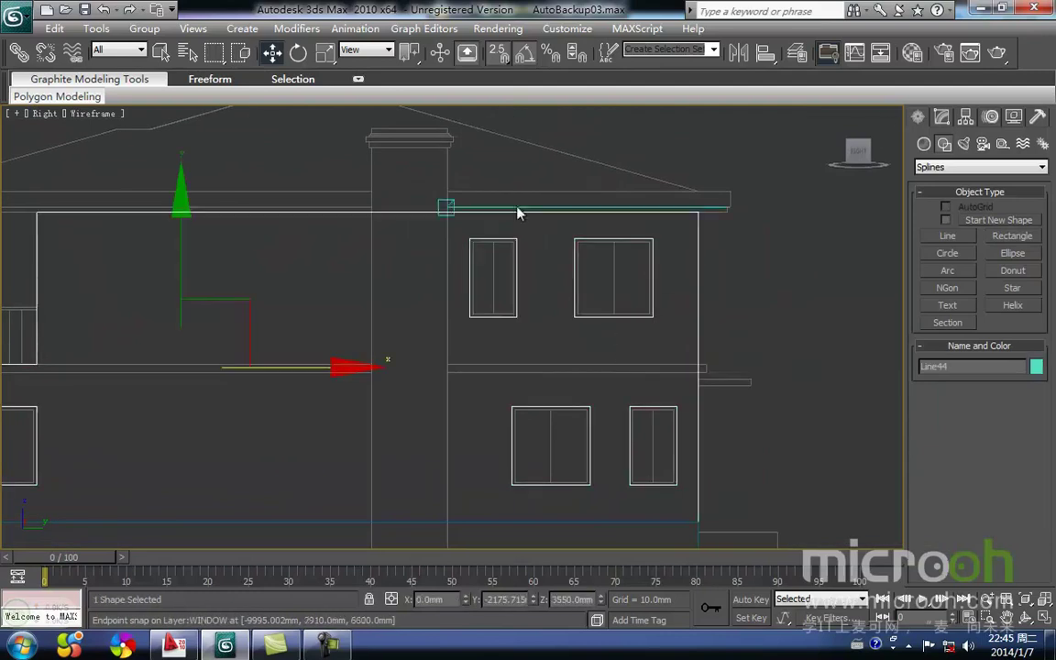
pyautogui.click(943, 120)
pyautogui.click(1009, 186)
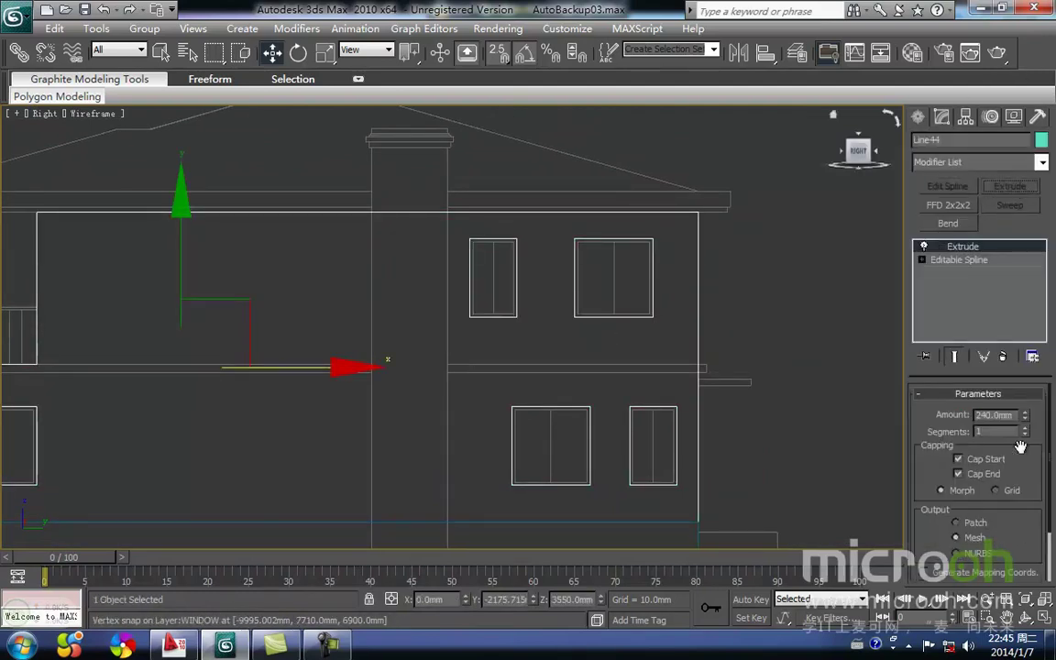
# Step: Move the extruded wall in plan onto the floor plan's east wall line, snapped flush with the plinth
pyautogui.moveTo(749, 339); pyautogui.dragTo(787, 318, button='middle')
pyautogui.moveTo(655, 264); pyautogui.dragTo(734, 236, button='middle')
pyautogui.press('t')
pyautogui.scroll(-3, 591, 331)
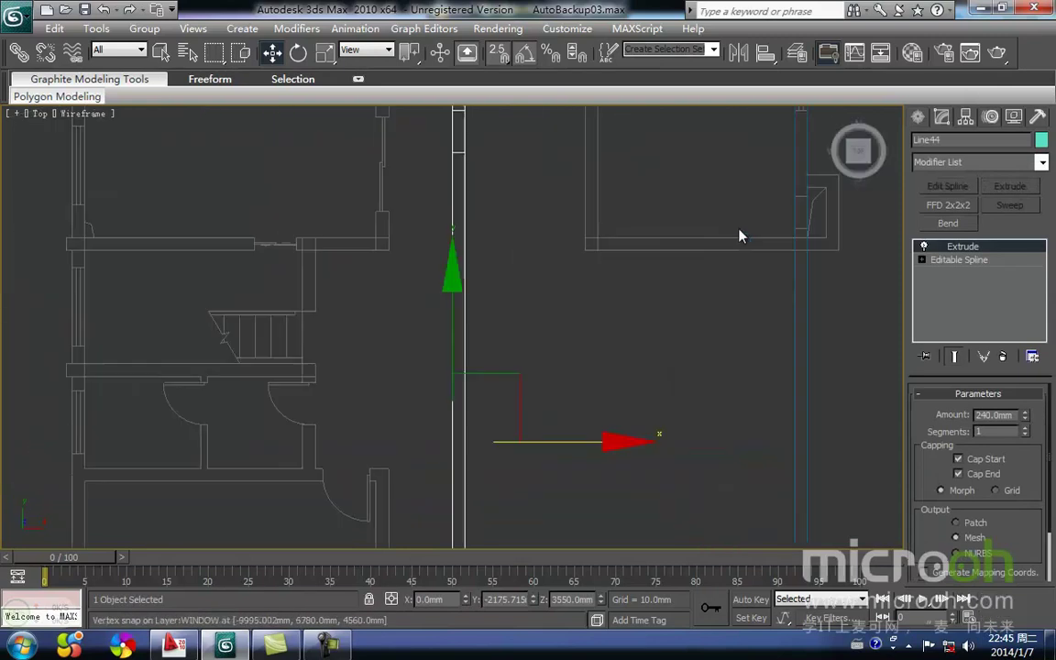
pyautogui.moveTo(591, 331); pyautogui.dragTo(597, 321, button='middle')
pyautogui.press('space')
pyautogui.moveTo(560, 384); pyautogui.dragTo(680, 389)
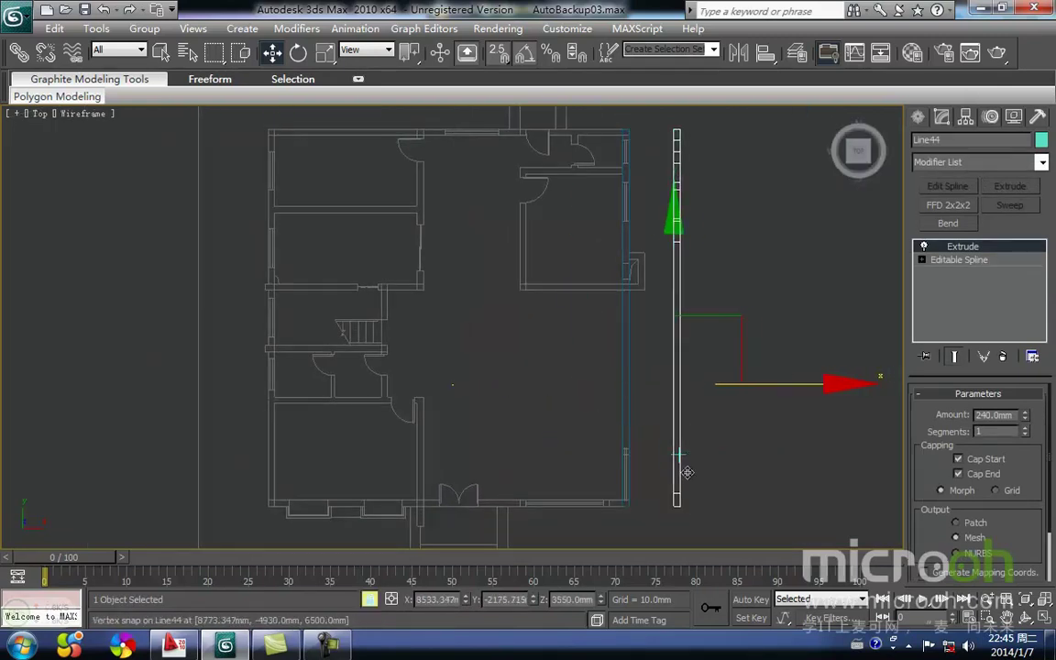
pyautogui.moveTo(696, 489); pyautogui.dragTo(674, 446, button='middle')
pyautogui.moveTo(670, 464); pyautogui.dragTo(618, 468)
# Step: Assign the dark 青石板贴面 material to the plinth
pyautogui.moveTo(677, 412)
pyautogui.mouseDown(button='middle')
pyautogui.moveTo(663, 426)
pyautogui.moveTo(620, 429)
pyautogui.moveTo(560, 334)
pyautogui.mouseUp(button='middle')
pyautogui.press('F3')
pyautogui.press('m')
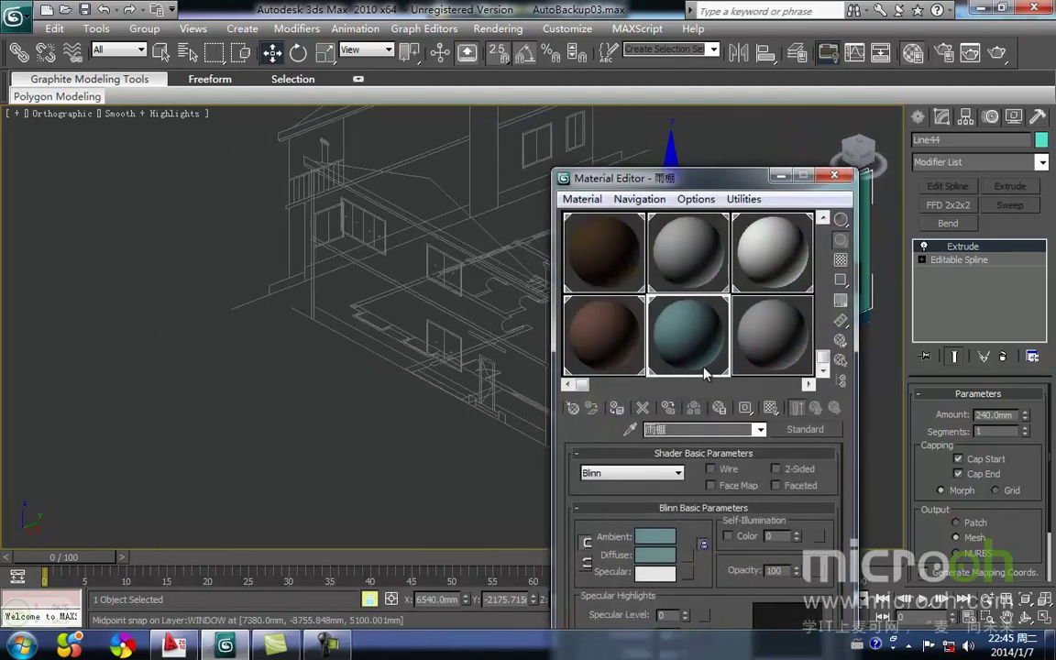
pyautogui.moveTo(684, 183); pyautogui.dragTo(344, 193)
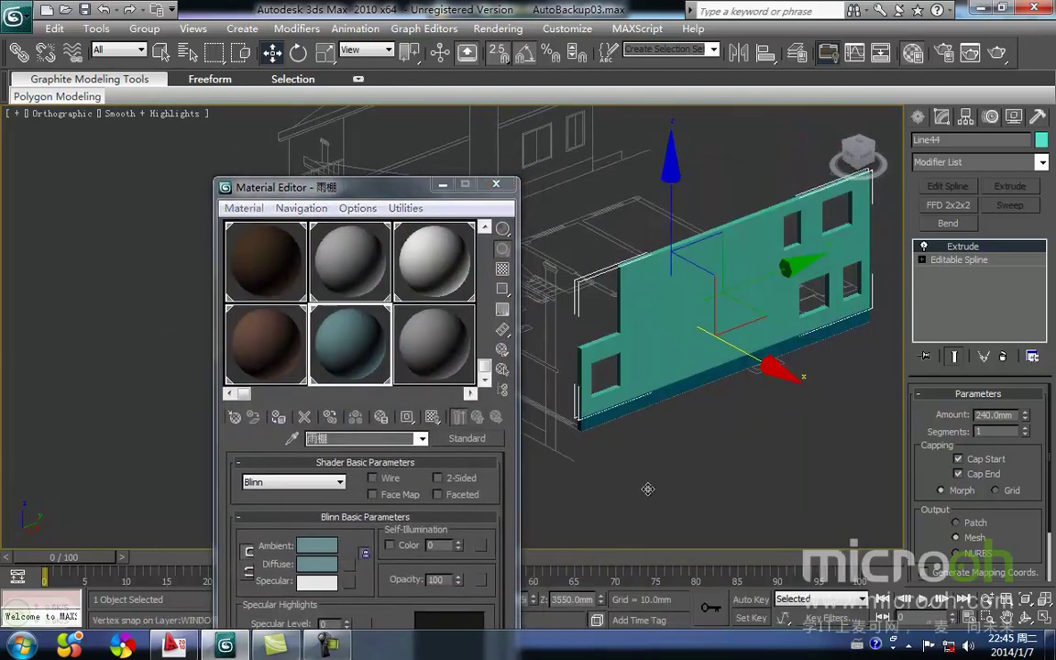
pyautogui.click(581, 426)
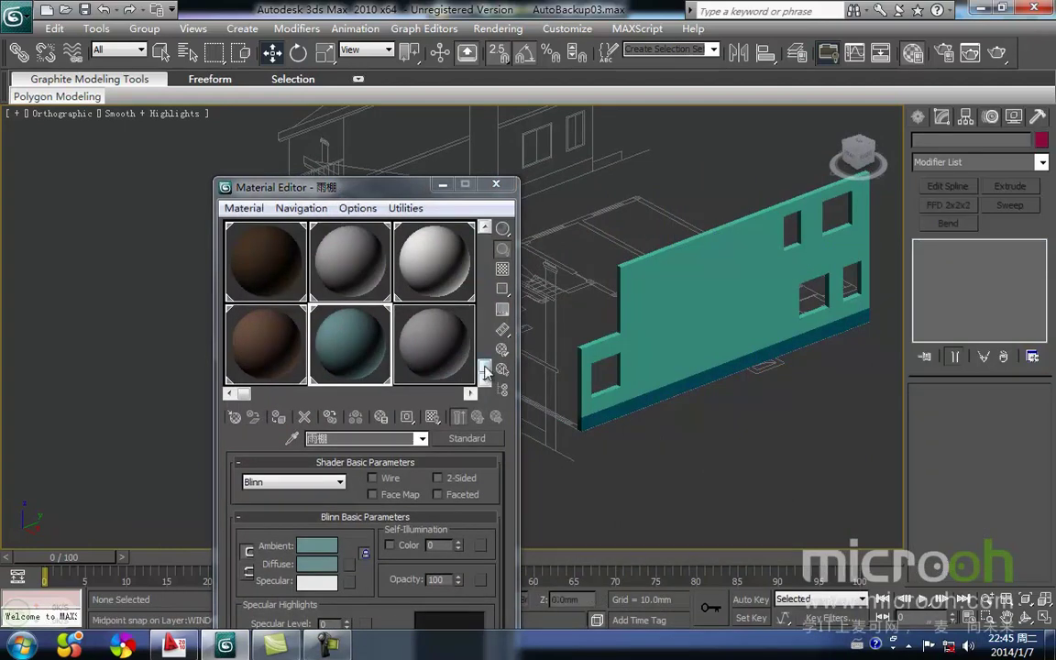
pyautogui.moveTo(485, 369); pyautogui.dragTo(487, 238)
pyautogui.click(620, 418)
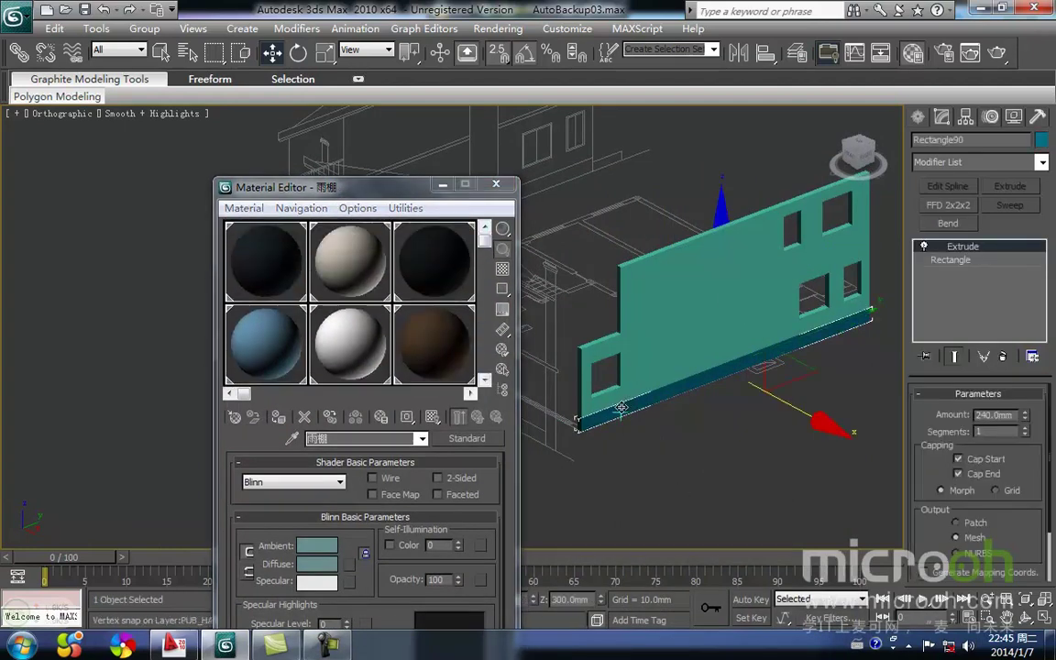
pyautogui.click(270, 269)
pyautogui.click(275, 419)
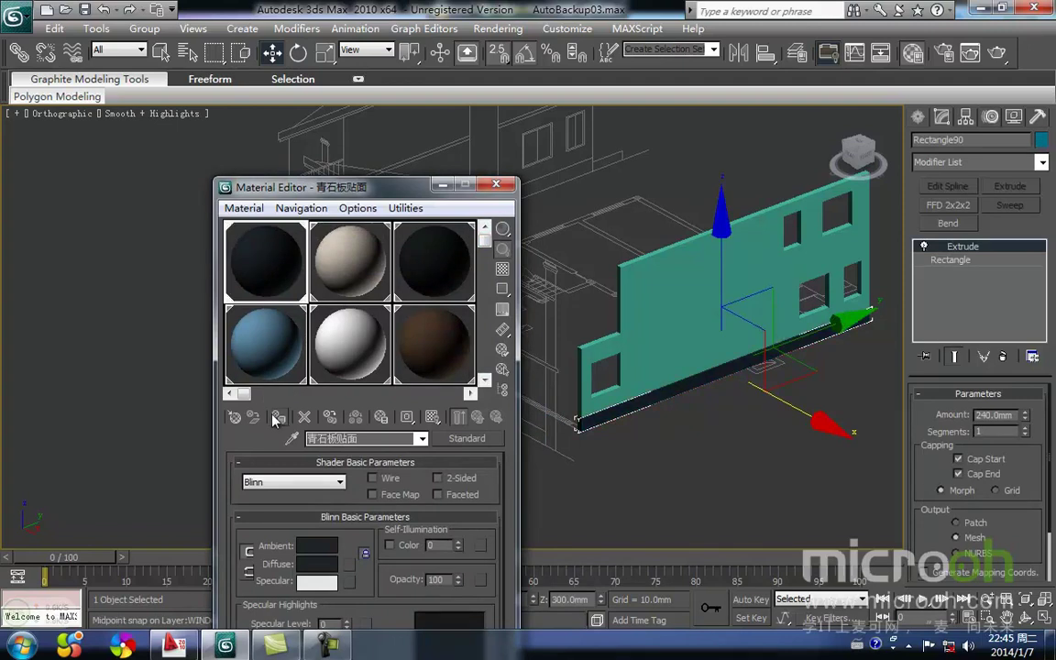
# Step: Assign the 乳白色面砖 material to the extruded wall and put the material editor away
pyautogui.click(700, 502)
pyautogui.click(678, 347)
pyautogui.click(360, 272)
pyautogui.click(275, 417)
pyautogui.click(693, 479)
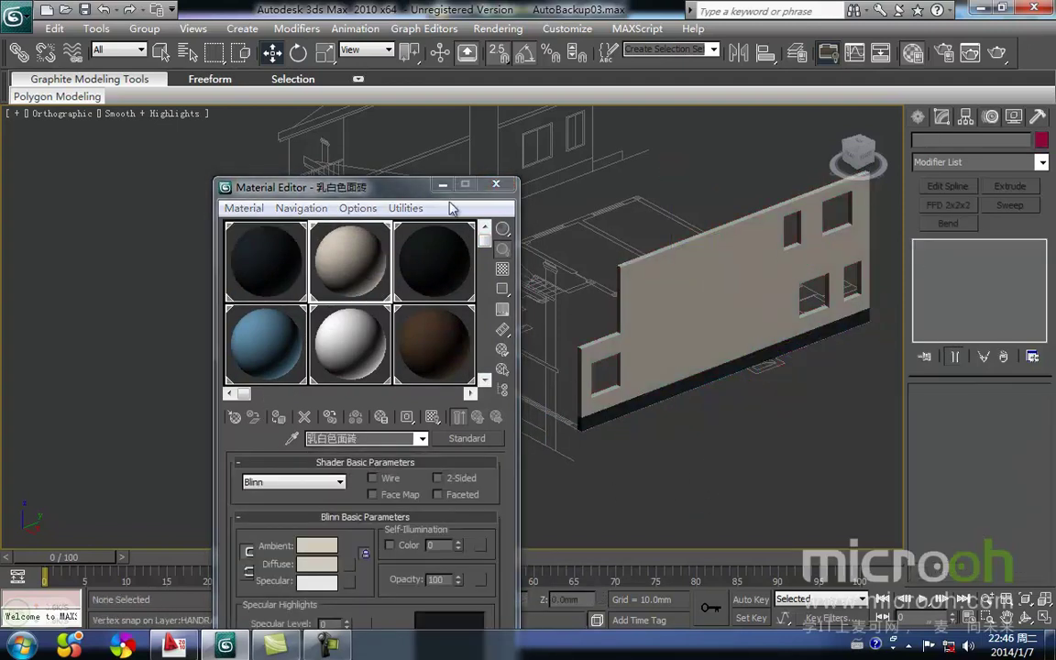
pyautogui.click(441, 186)
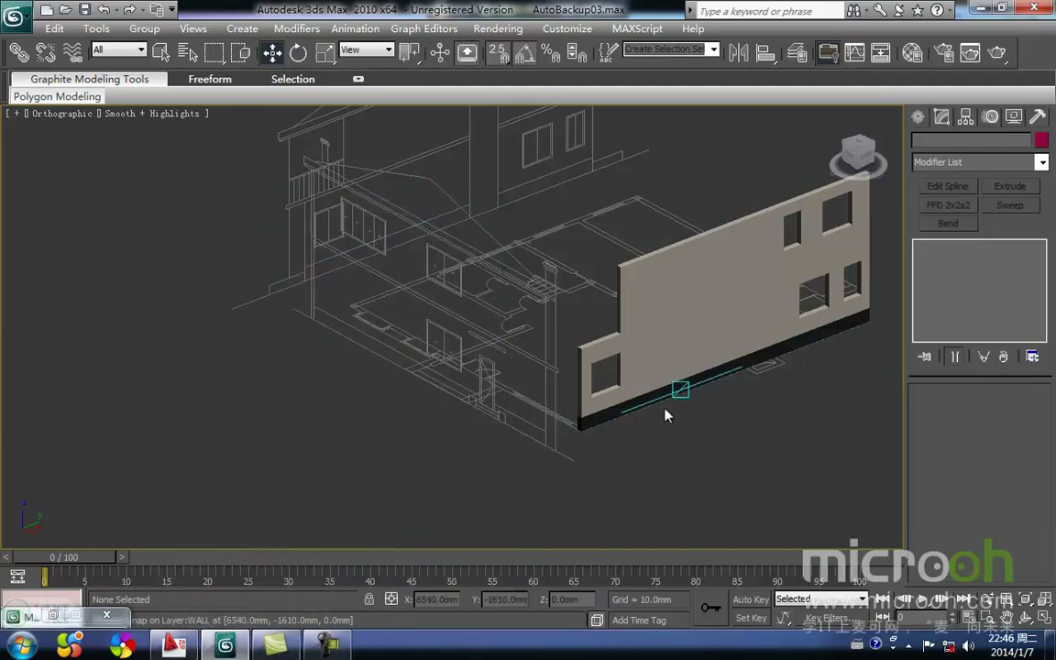
# Step: Draw a snapped 1500 by 1500 mm rectangle as a new shape over the wide ground-floor window beyond the chimney
pyautogui.press('r')
pyautogui.press('z')
pyautogui.moveTo(730, 398); pyautogui.dragTo(612, 356, button='middle')
pyautogui.scroll(2, 664, 399)
pyautogui.rightClick(580, 350)
pyautogui.click(613, 268)
pyautogui.scroll(2, 523, 412)
pyautogui.moveTo(525, 408); pyautogui.dragTo(535, 336, button='middle')
pyautogui.press('F3')
pyautogui.moveTo(598, 320); pyautogui.dragTo(552, 328, button='middle')
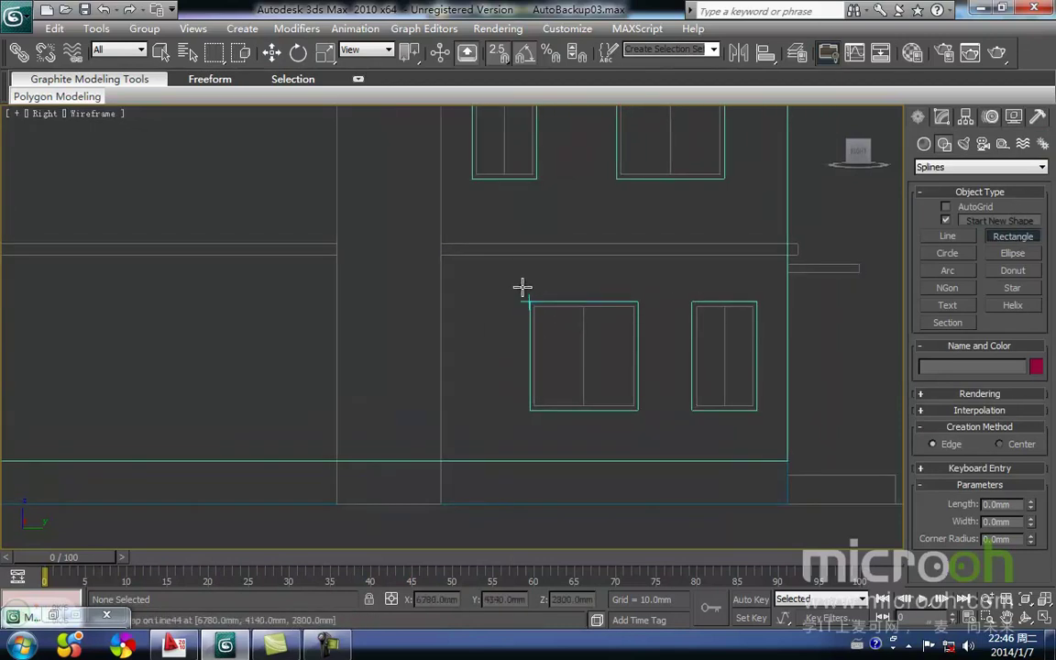
pyautogui.moveTo(530, 295)
pyautogui.mouseDown()
pyautogui.moveTo(659, 437)
pyautogui.moveTo(636, 412)
pyautogui.mouseUp()
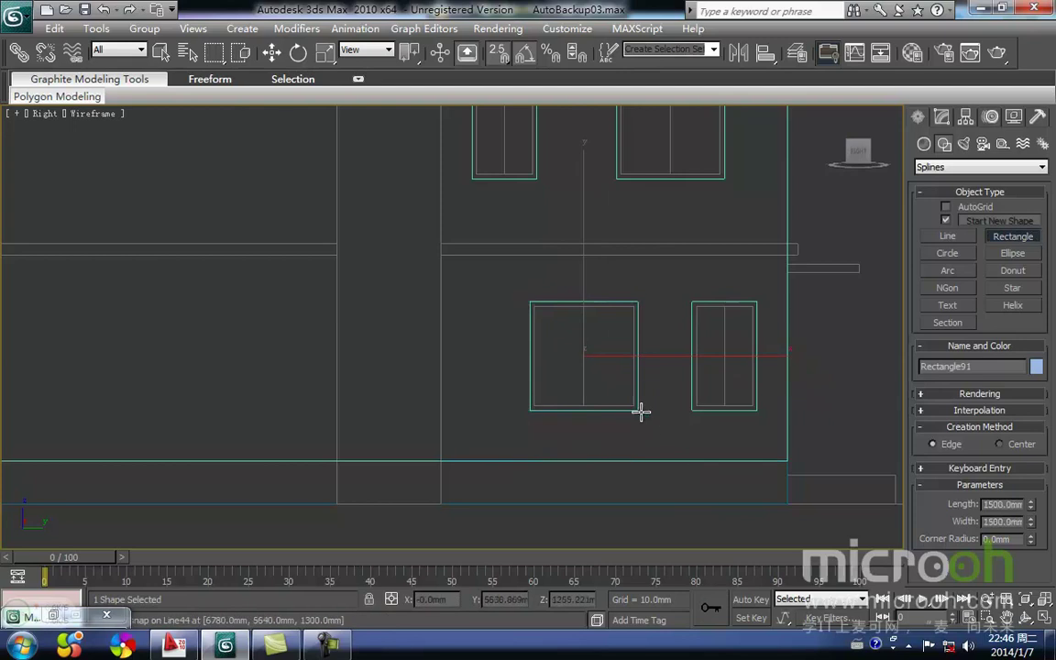
# Step: Apply Edit Spline to the window rectangle and copy its vertical side segment to the middle as a mullion
pyautogui.click(942, 117)
pyautogui.click(944, 185)
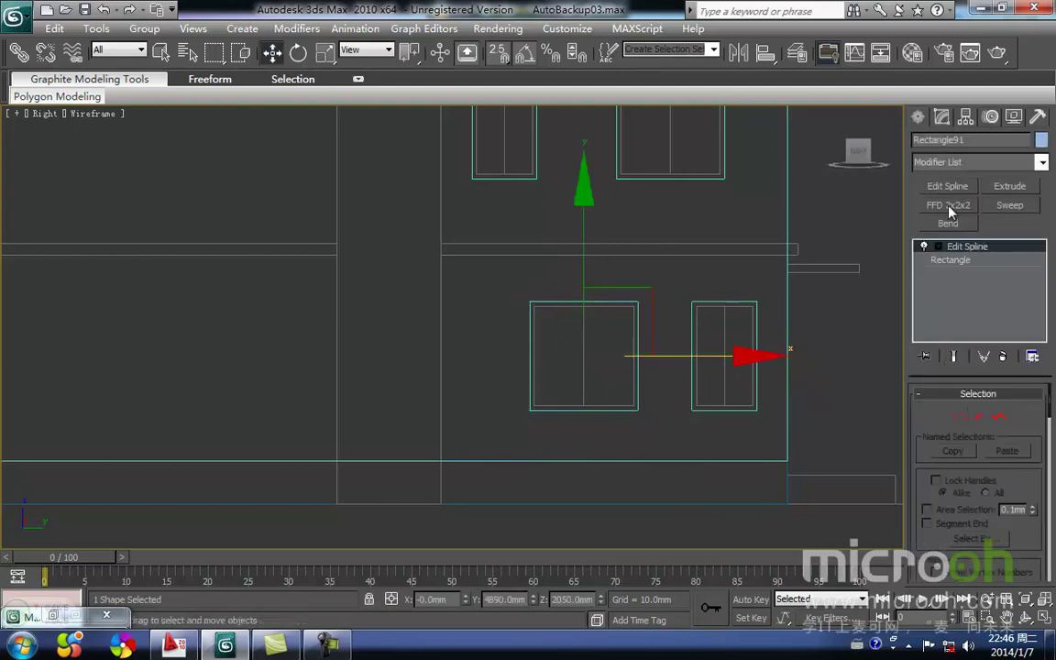
pyautogui.click(638, 368)
pyautogui.press('space')
pyautogui.click(584, 389)
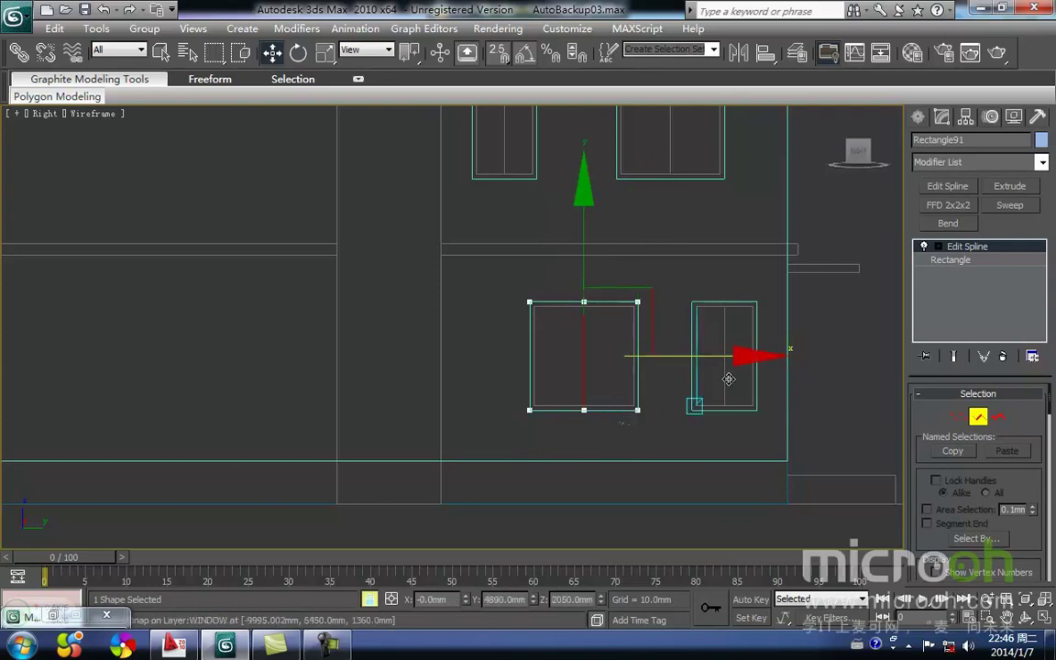
pyautogui.click(978, 419)
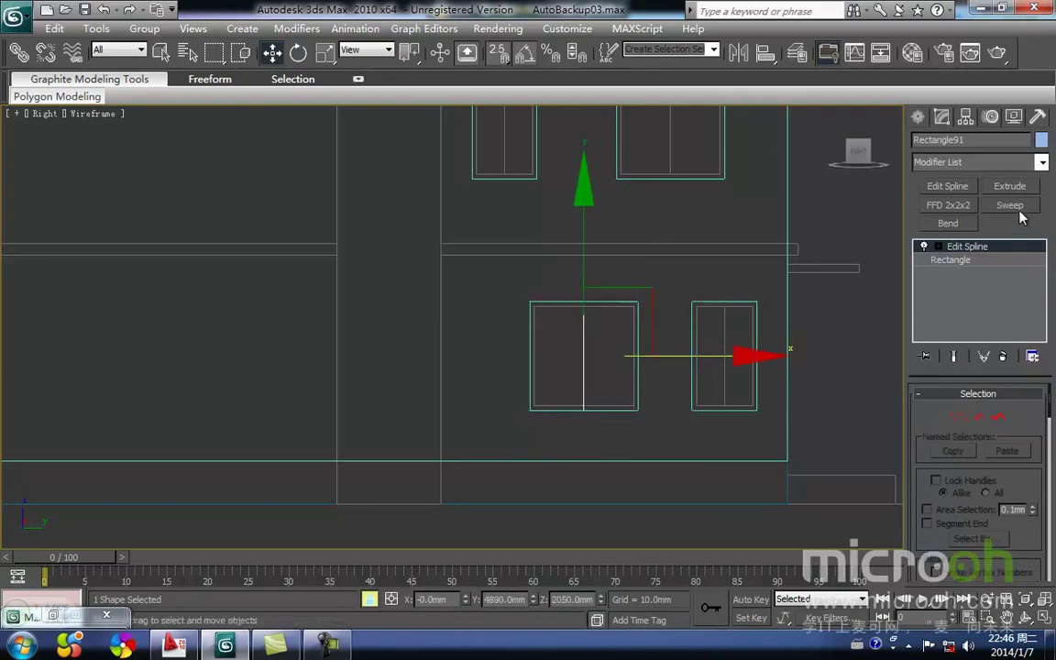
# Step: Sweep the window outline and mullion with a bar section 60 mm long and 60 mm wide
pyautogui.click(1009, 206)
pyautogui.moveTo(1051, 510); pyautogui.dragTo(842, 463)
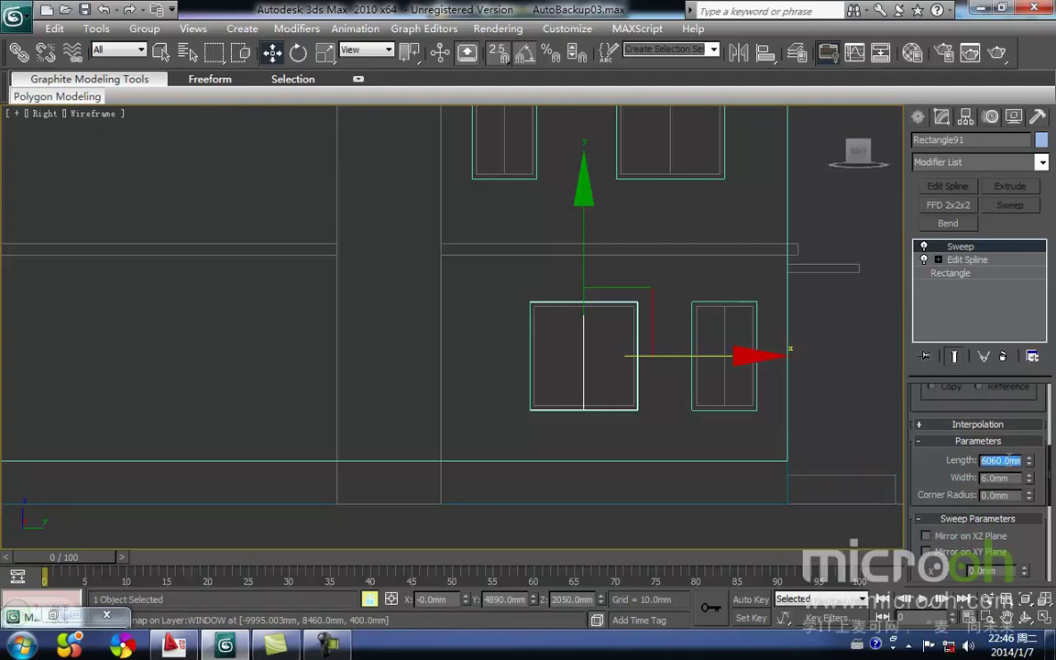
pyautogui.press('Tab')
pyautogui.write('60')
pyautogui.press('Return')
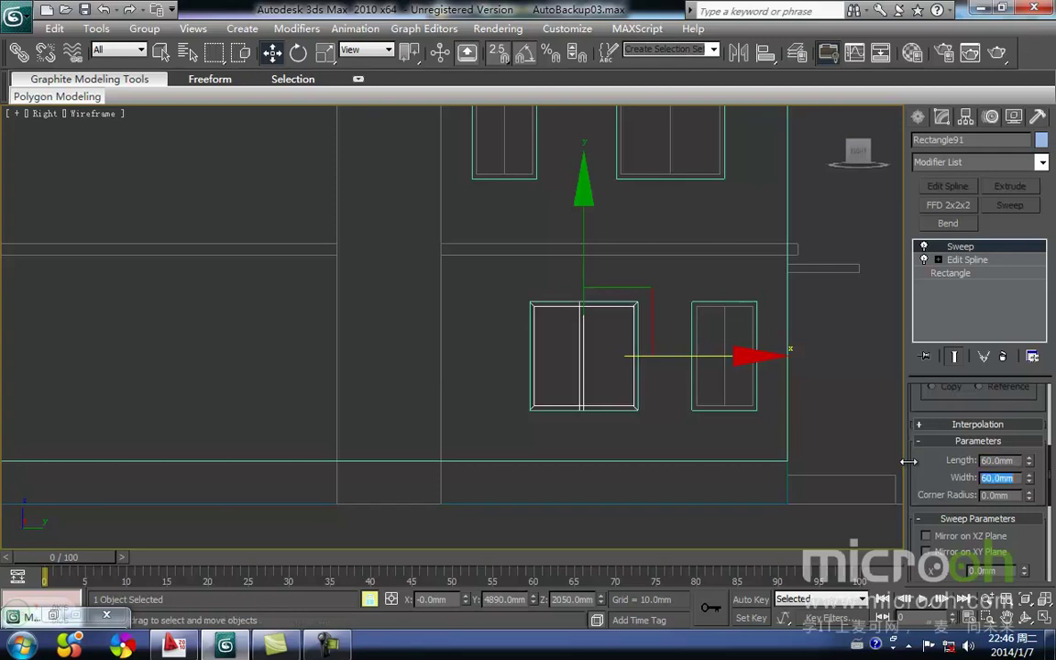
# Step: Align the window frame to the wall, center to center, in Z position only
pyautogui.scroll(2, 589, 354)
pyautogui.press('F3')
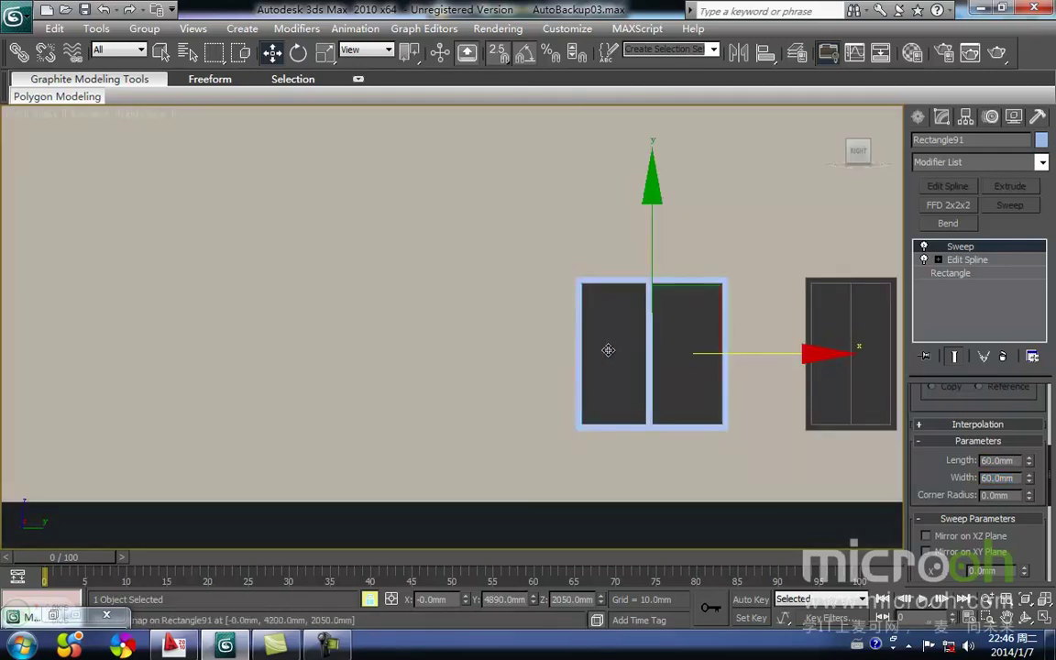
pyautogui.moveTo(610, 347); pyautogui.dragTo(591, 364, button='middle')
pyautogui.hotkey('alt', 'a')
pyautogui.click(500, 342)
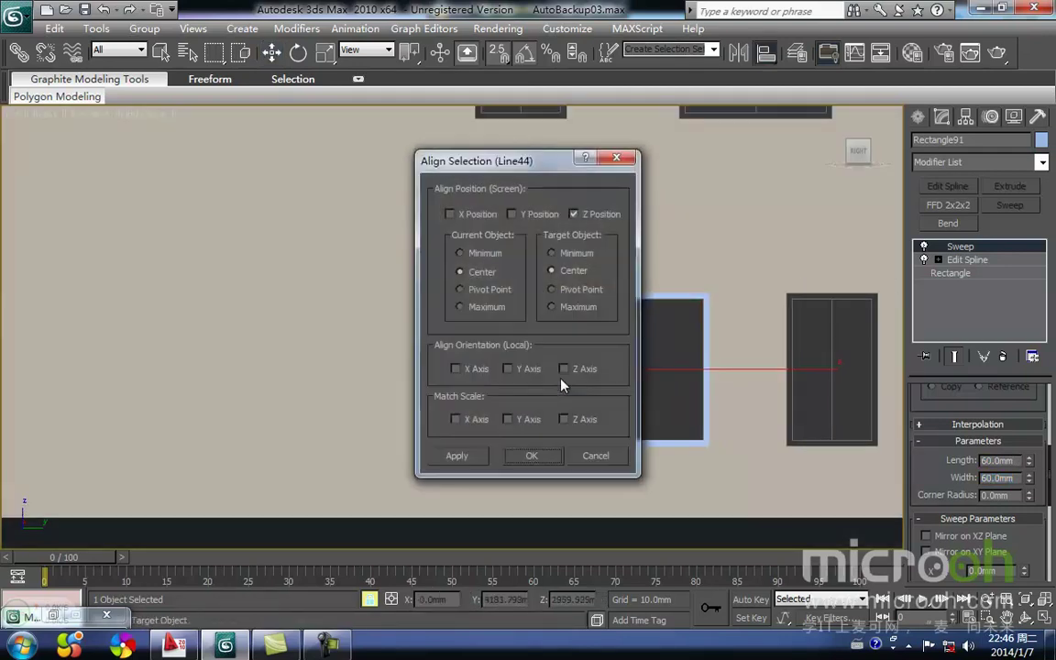
pyautogui.click(549, 458)
pyautogui.moveTo(647, 372); pyautogui.dragTo(596, 392, button='middle')
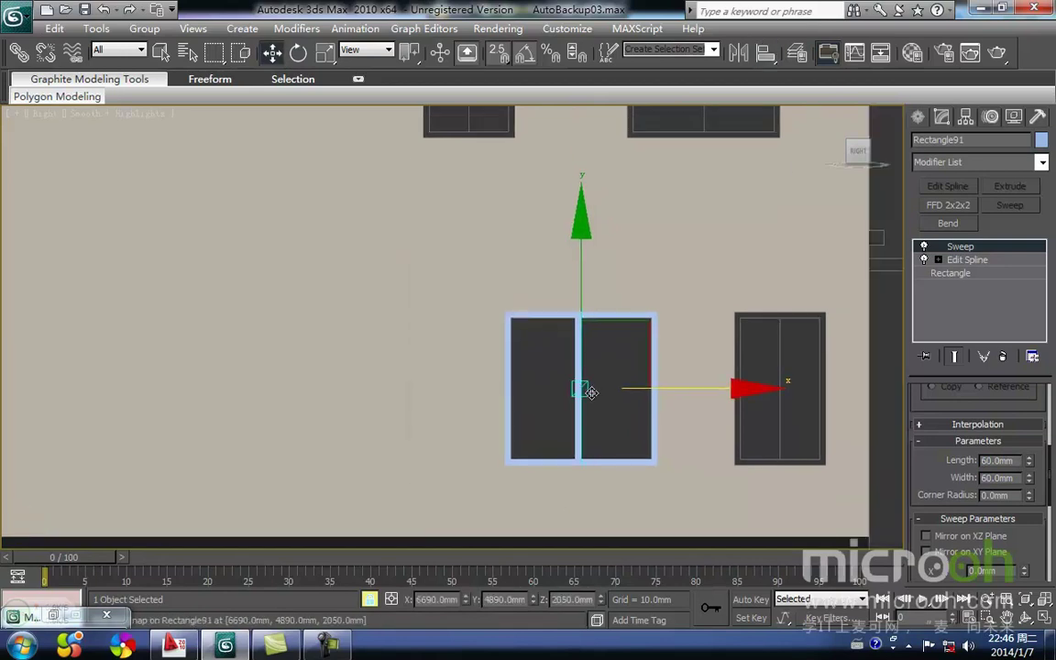
# Step: Assign the black 窗框 material to the window frame and put the material editor away
pyautogui.press('m')
pyautogui.click(415, 285)
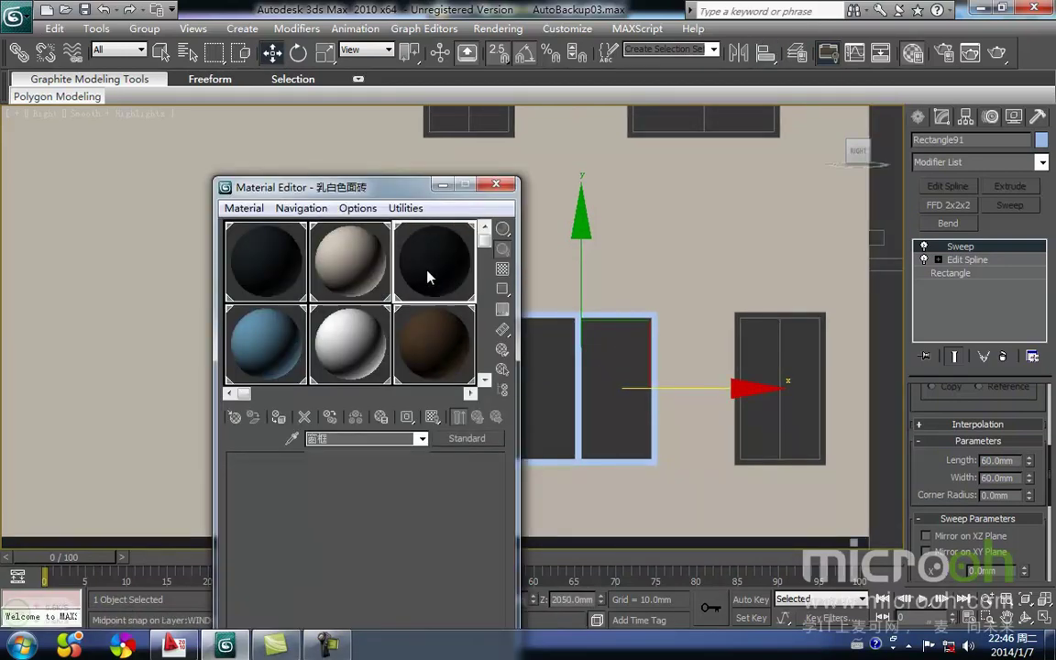
pyautogui.click(303, 417)
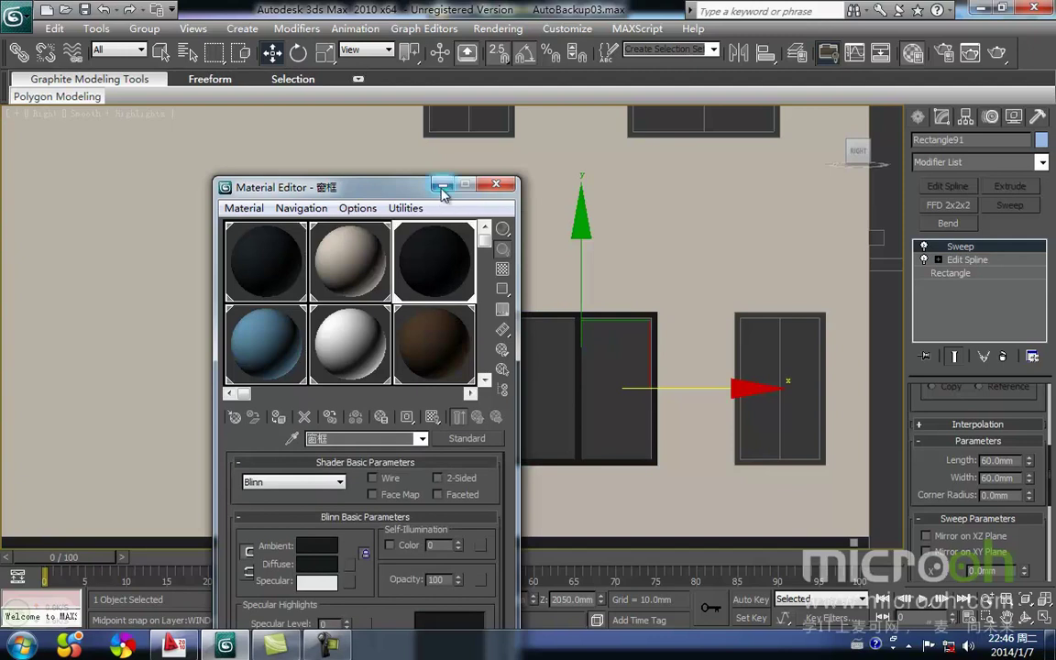
pyautogui.click(443, 186)
# Step: Draw a snapped 1380 by 1380 mm rectangle inside the window frame and apply Extrude to it as the glass pane
pyautogui.moveTo(598, 338); pyautogui.dragTo(607, 305, button='middle')
pyautogui.click(918, 118)
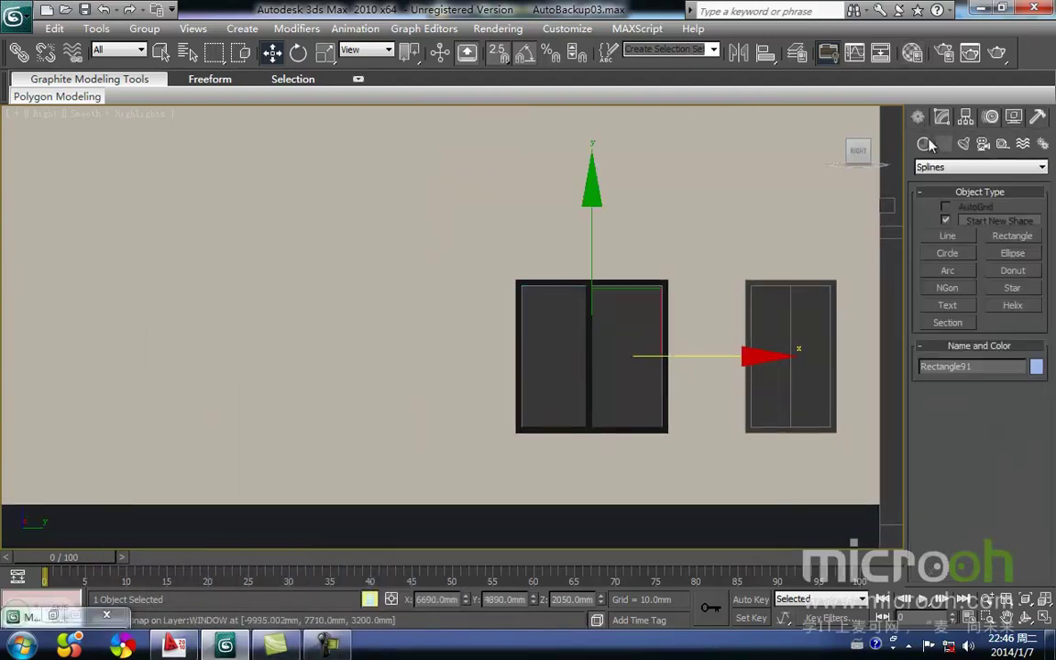
pyautogui.click(1000, 237)
pyautogui.moveTo(529, 293); pyautogui.dragTo(658, 422)
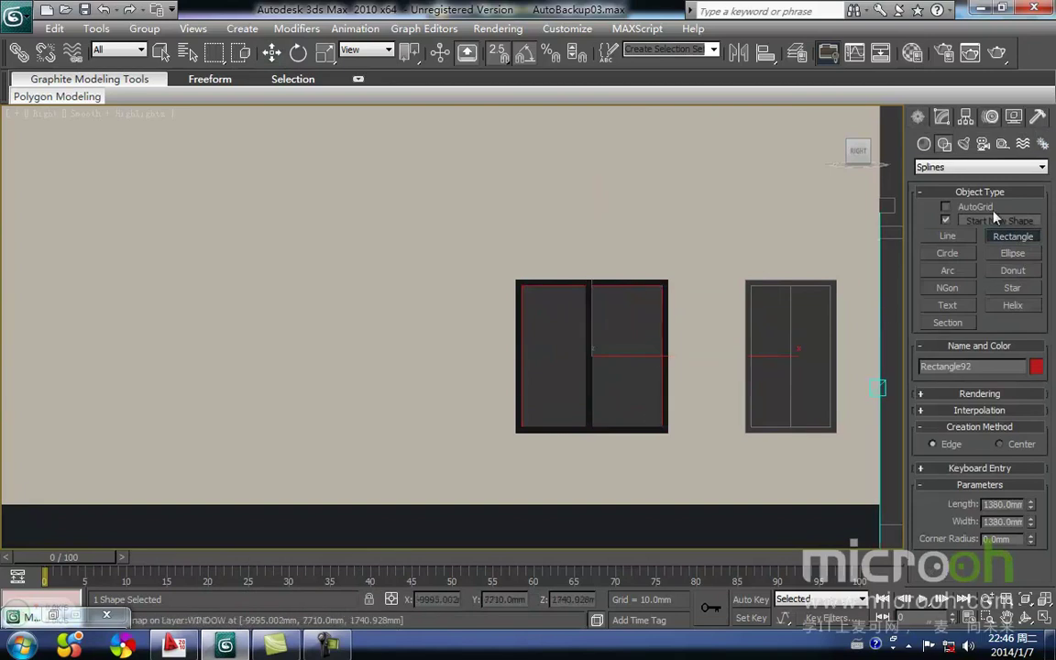
pyautogui.click(942, 118)
pyautogui.click(1014, 191)
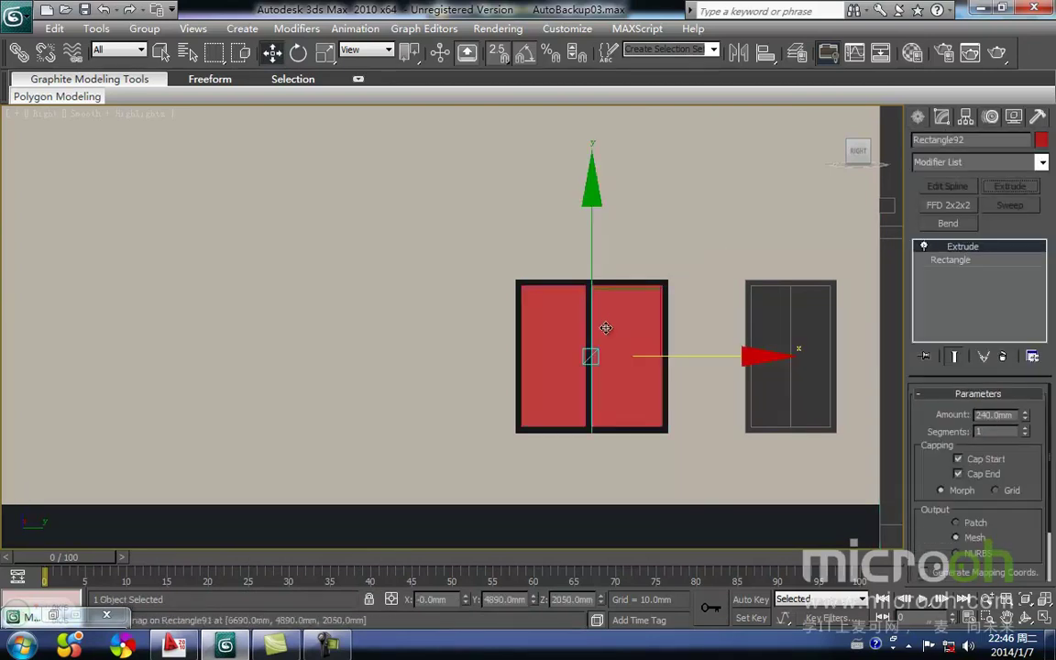
# Step: Set the glass pane's extrusion amount to 5 mm
pyautogui.moveTo(608, 325); pyautogui.dragTo(567, 290, button='middle')
pyautogui.click(862, 419)
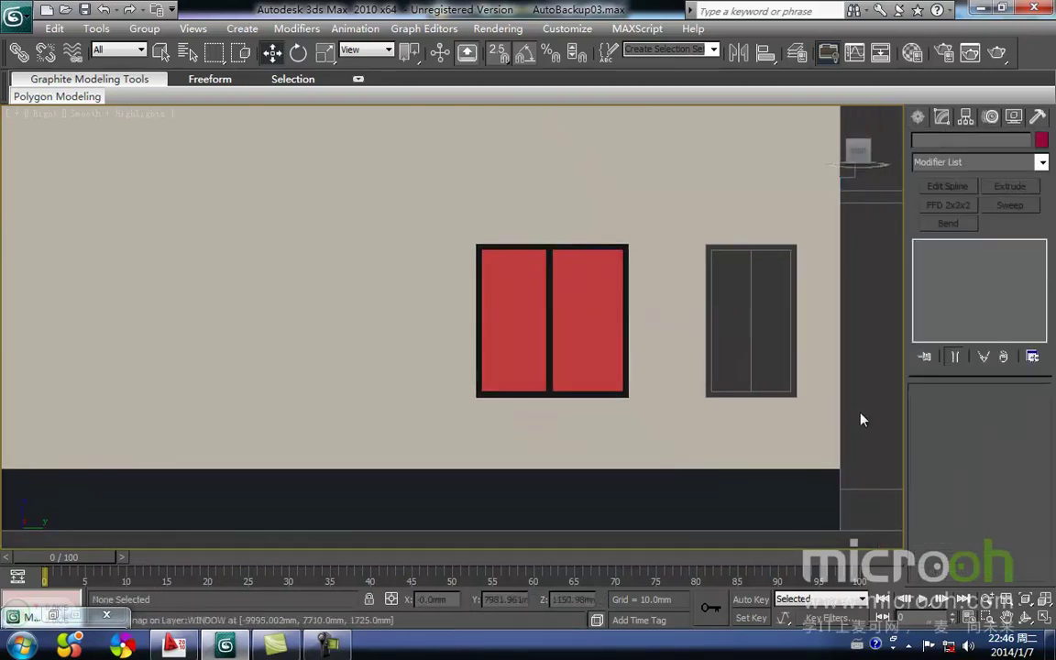
pyautogui.click(580, 355)
pyautogui.press('t')
pyautogui.press('z')
pyautogui.moveTo(535, 371); pyautogui.dragTo(548, 362, button='middle')
pyautogui.scroll(-2, 548, 362)
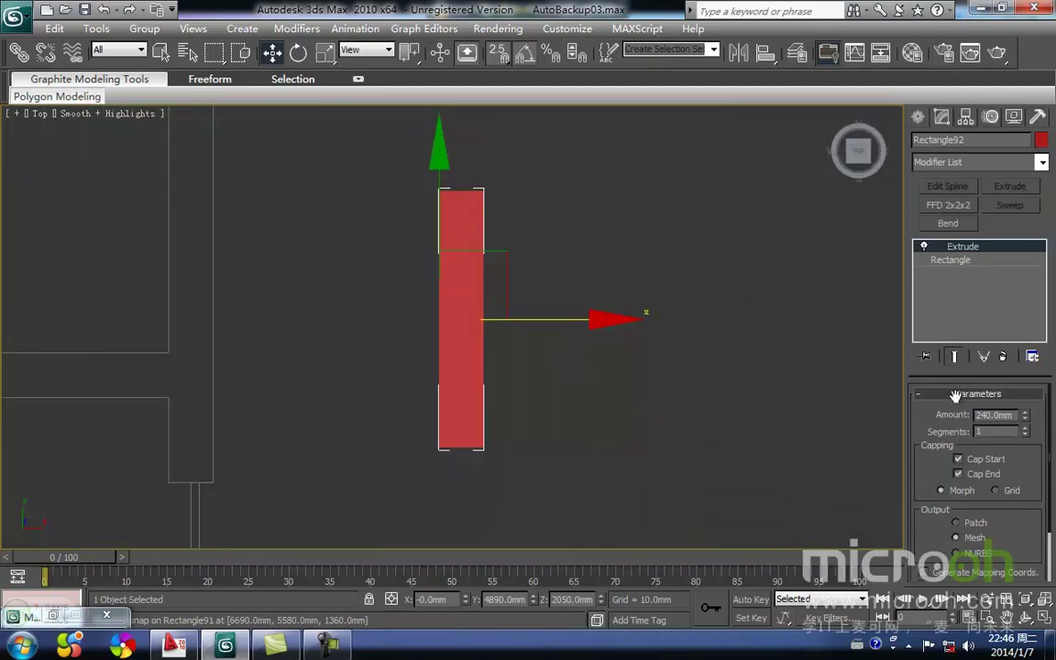
pyautogui.write('5')
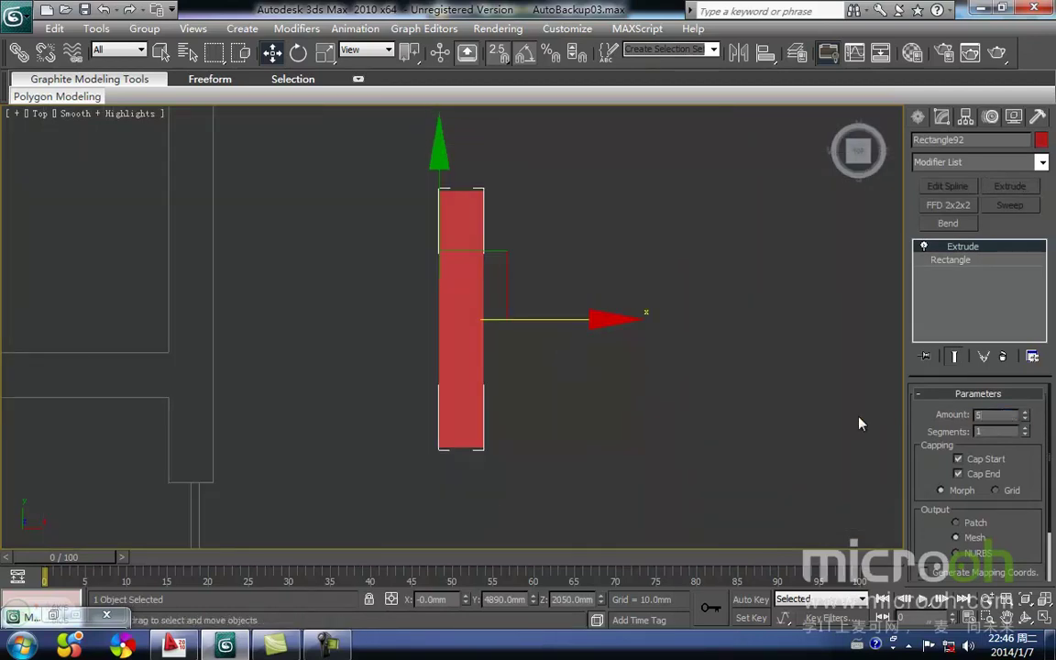
pyautogui.press('Return')
# Step: Move the glass pane in plan into the east wall and snap it to the middle of the window frame's depth
pyautogui.scroll(-4, 494, 349)
pyautogui.moveTo(694, 333); pyautogui.dragTo(383, 351, button='middle')
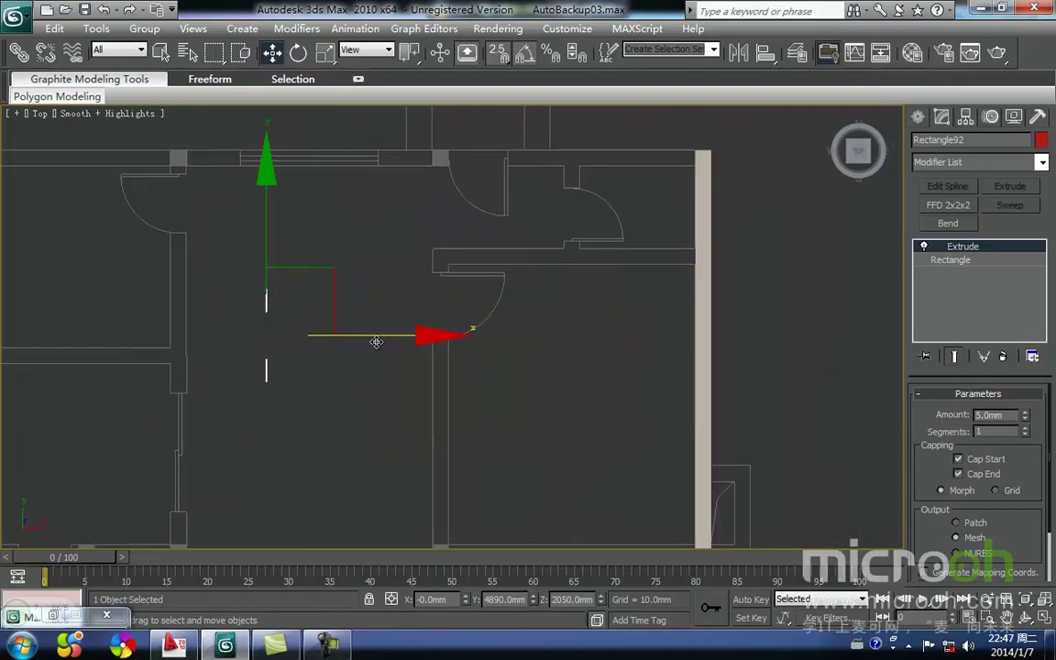
pyautogui.moveTo(374, 336); pyautogui.dragTo(686, 354)
pyautogui.moveTo(723, 351); pyautogui.dragTo(334, 269, button='middle')
pyautogui.press('F3')
pyautogui.scroll(4, 668, 376)
pyautogui.scroll(4, 524, 320)
pyautogui.moveTo(669, 363); pyautogui.dragTo(394, 347, button='middle')
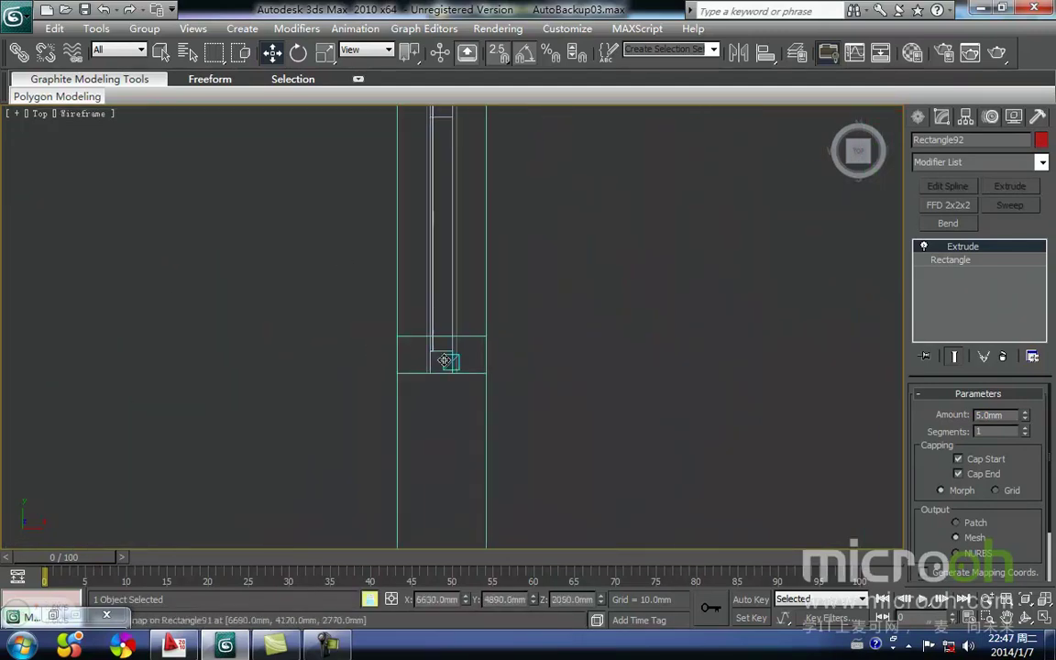
pyautogui.moveTo(427, 357); pyautogui.dragTo(441, 352)
# Step: Assign the blue glass material to the window pane and put the material editor away
pyautogui.moveTo(458, 344)
pyautogui.mouseDown(button='middle')
pyautogui.moveTo(438, 349)
pyautogui.moveTo(441, 318)
pyautogui.moveTo(428, 354)
pyautogui.mouseUp(button='middle')
pyautogui.press('r')
pyautogui.press('z')
pyautogui.press('F3')
pyautogui.press('m')
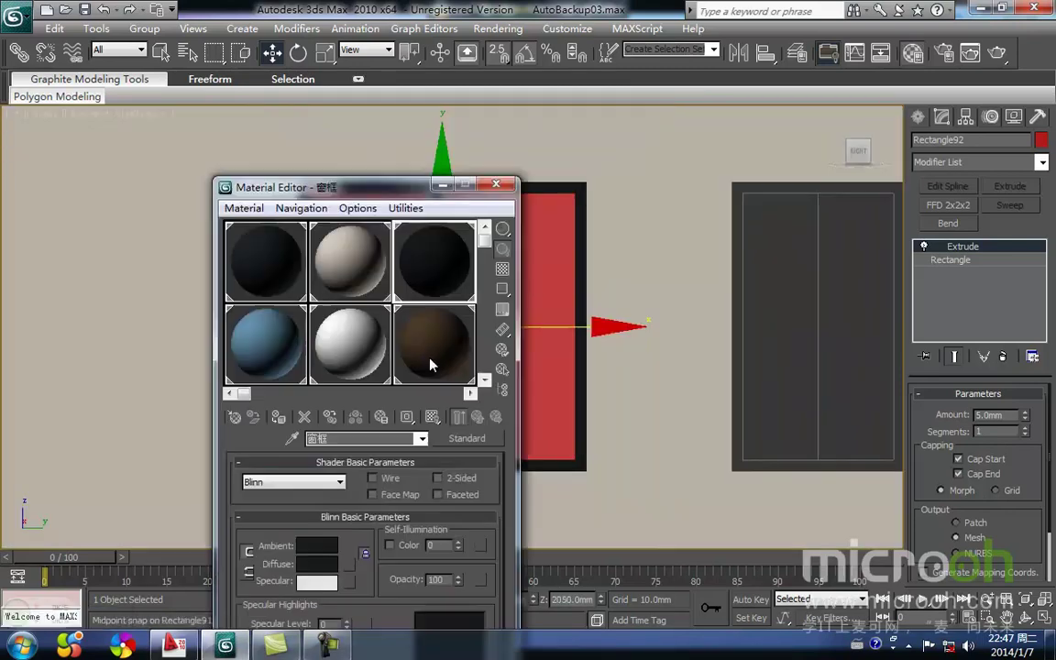
pyautogui.moveTo(389, 195); pyautogui.dragTo(788, 173)
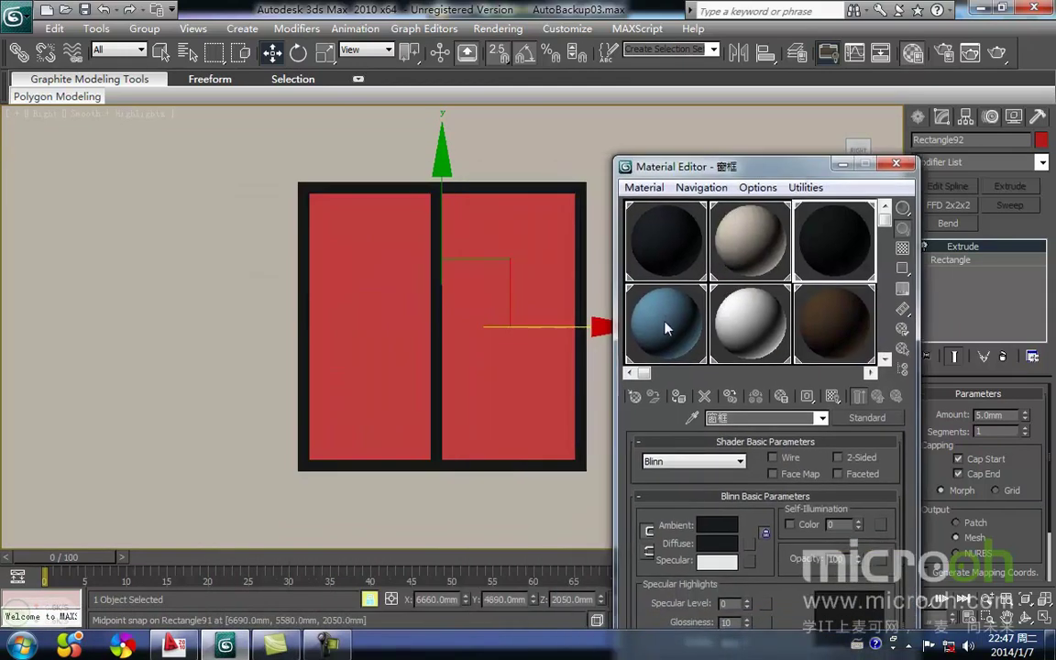
pyautogui.moveTo(529, 302); pyautogui.dragTo(520, 292)
pyautogui.click(844, 170)
# Step: Select the window frame together with its glass pane and group them
pyautogui.moveTo(544, 260); pyautogui.dragTo(534, 335, button='middle')
pyautogui.press('F3')
pyautogui.press('space')
pyautogui.click(532, 334)
pyautogui.moveTo(455, 334); pyautogui.dragTo(487, 394, button='middle')
pyautogui.moveTo(506, 401); pyautogui.dragTo(453, 360)
pyautogui.click(145, 29)
pyautogui.click(157, 48)
pyautogui.click(548, 350)
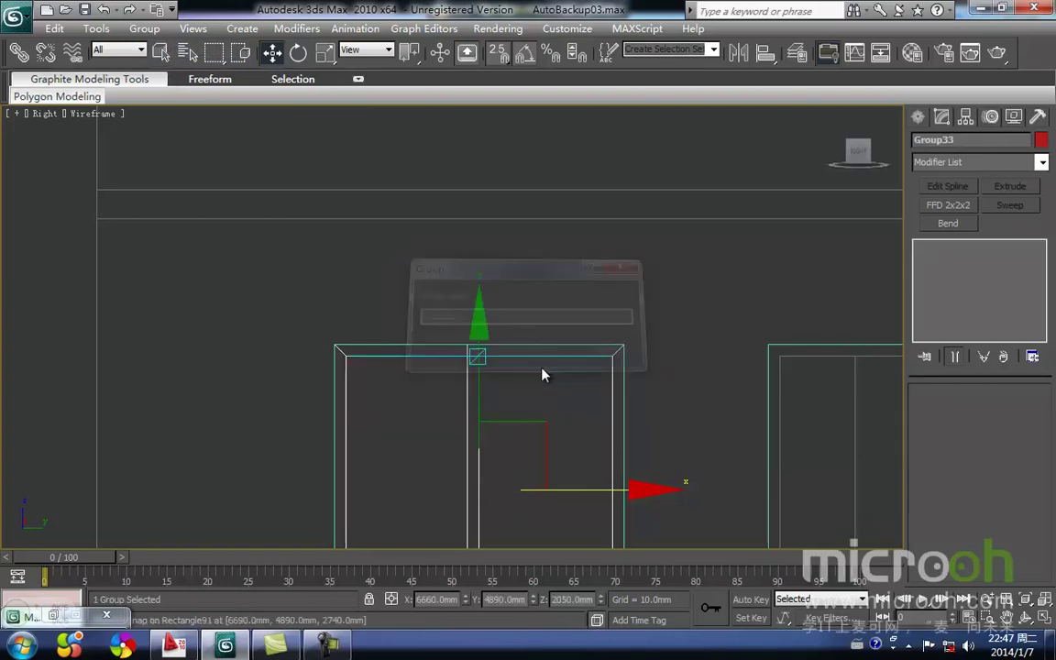
# Step: Clone the ground-floor window group as an instance and snap it into the large upper-floor window opening
pyautogui.moveTo(533, 367); pyautogui.dragTo(441, 343, button='middle')
pyautogui.press('F3')
pyautogui.moveTo(482, 386); pyautogui.dragTo(326, 358, button='middle')
pyautogui.scroll(-1, 420, 356)
pyautogui.moveTo(419, 356)
pyautogui.mouseDown(button='middle')
pyautogui.moveTo(445, 389)
pyautogui.moveTo(467, 375)
pyautogui.moveTo(442, 408)
pyautogui.mouseUp(button='middle')
pyautogui.scroll(-2, 463, 376)
pyautogui.press('F3')
pyautogui.scroll(2, 477, 386)
pyautogui.moveTo(495, 384); pyautogui.dragTo(476, 403, button='middle')
pyautogui.press('space')
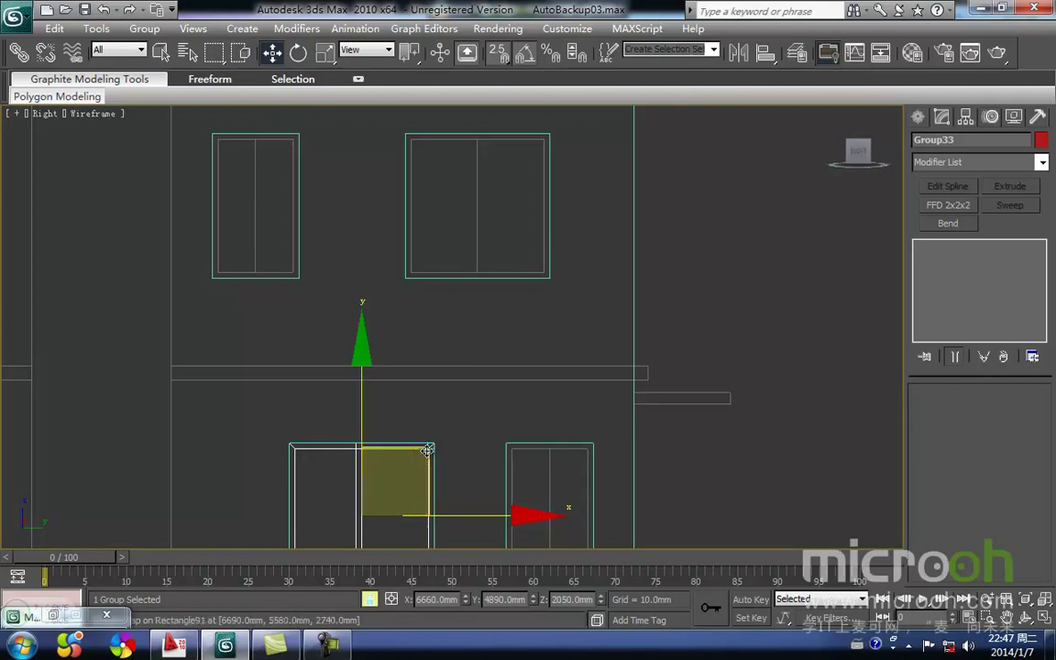
pyautogui.moveTo(427, 450)
pyautogui.keyDown('shift'); pyautogui.mouseDown()
pyautogui.moveTo(546, 185)
pyautogui.moveTo(553, 136)
pyautogui.mouseUp(); pyautogui.keyUp('shift')
pyautogui.click(443, 287)
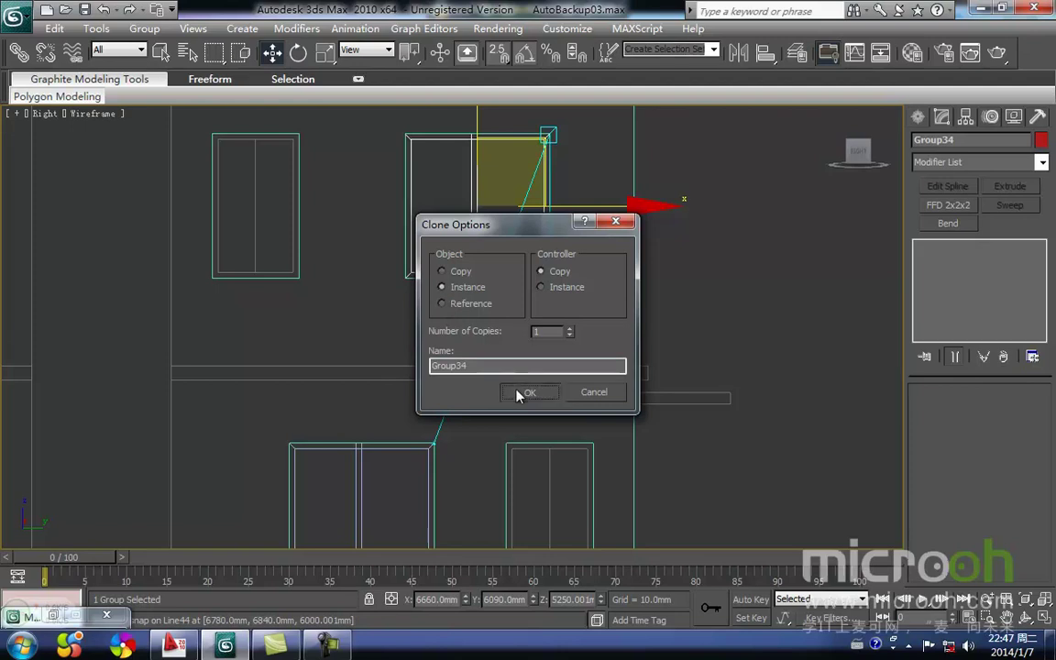
pyautogui.click(519, 393)
# Step: Clone the upper window group as an independent copy and snap its lower-left corner to that of the narrow upper opening
pyautogui.moveTo(464, 245); pyautogui.dragTo(582, 374, button='middle')
pyautogui.keyDown('shift'); pyautogui.moveTo(689, 336); pyautogui.dragTo(450, 335); pyautogui.keyUp('shift')
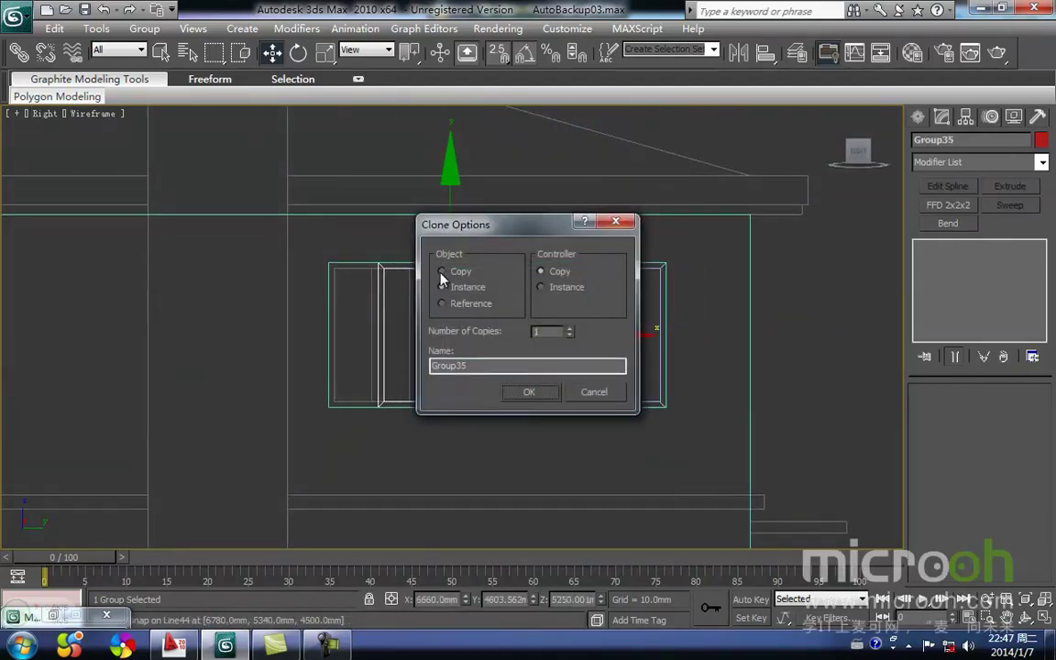
pyautogui.click(519, 400)
pyautogui.moveTo(378, 403); pyautogui.dragTo(514, 425, button='middle')
pyautogui.press('space')
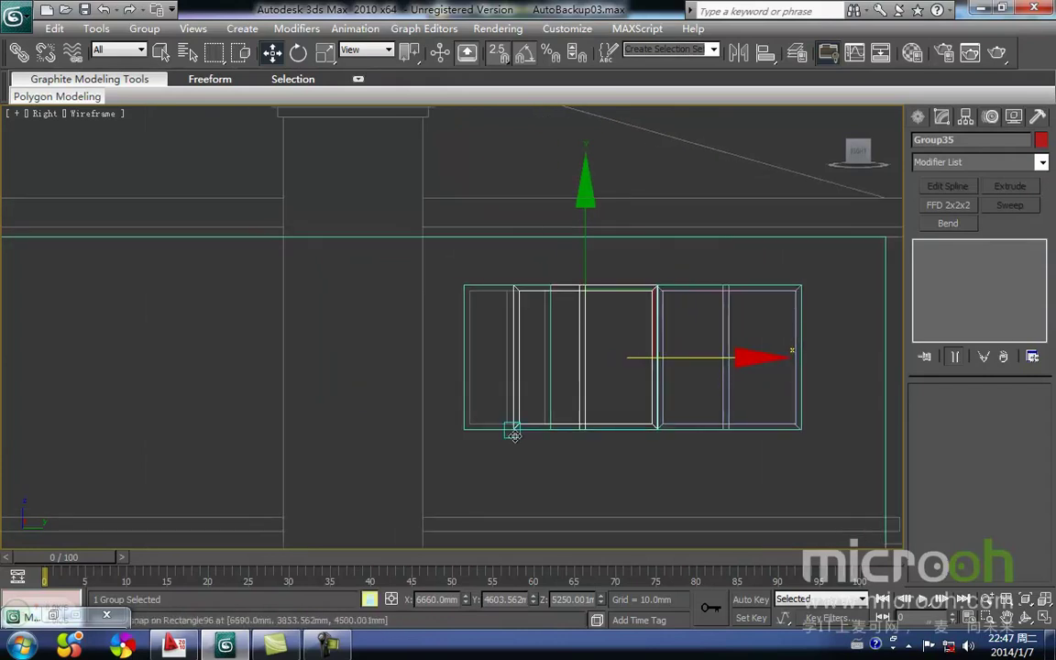
pyautogui.moveTo(513, 430); pyautogui.dragTo(474, 435)
pyautogui.press('space')
pyautogui.click(507, 451)
pyautogui.click(599, 425)
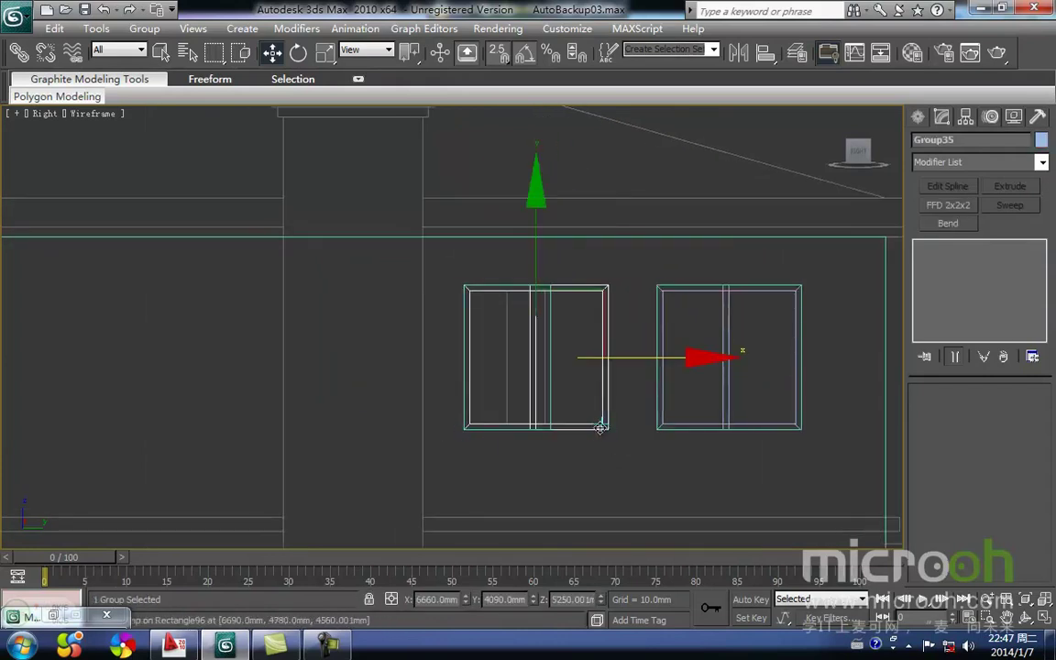
# Step: Ungroup the copied window and convert all vertices of its frame spline to Corner type
pyautogui.click(142, 31)
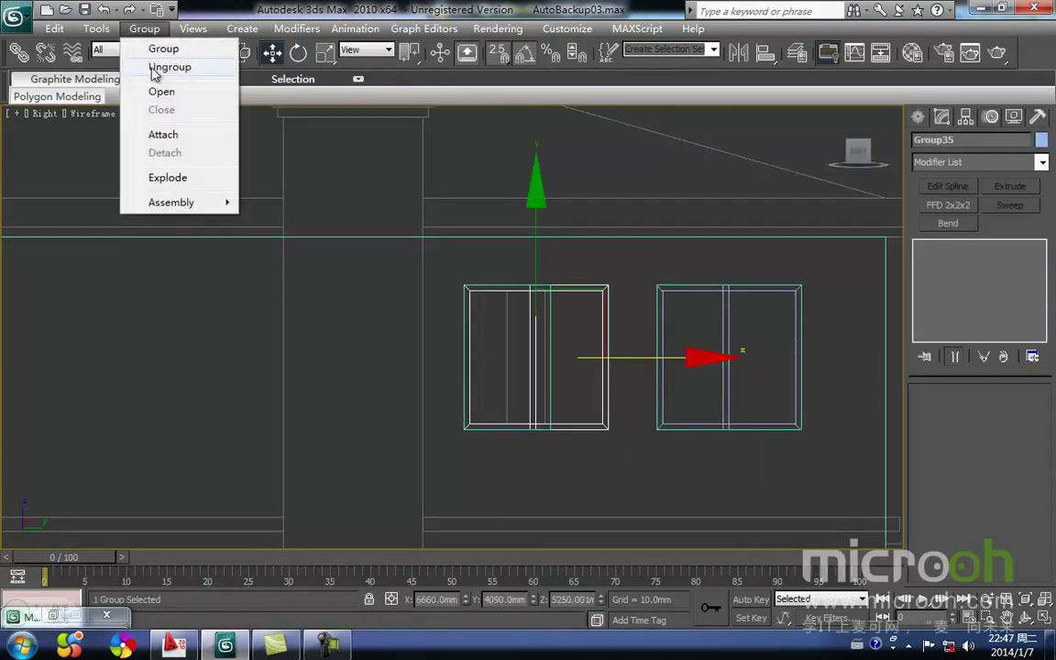
pyautogui.click(153, 69)
pyautogui.moveTo(535, 314); pyautogui.dragTo(482, 338, button='middle')
pyautogui.click(557, 473)
pyautogui.click(545, 447)
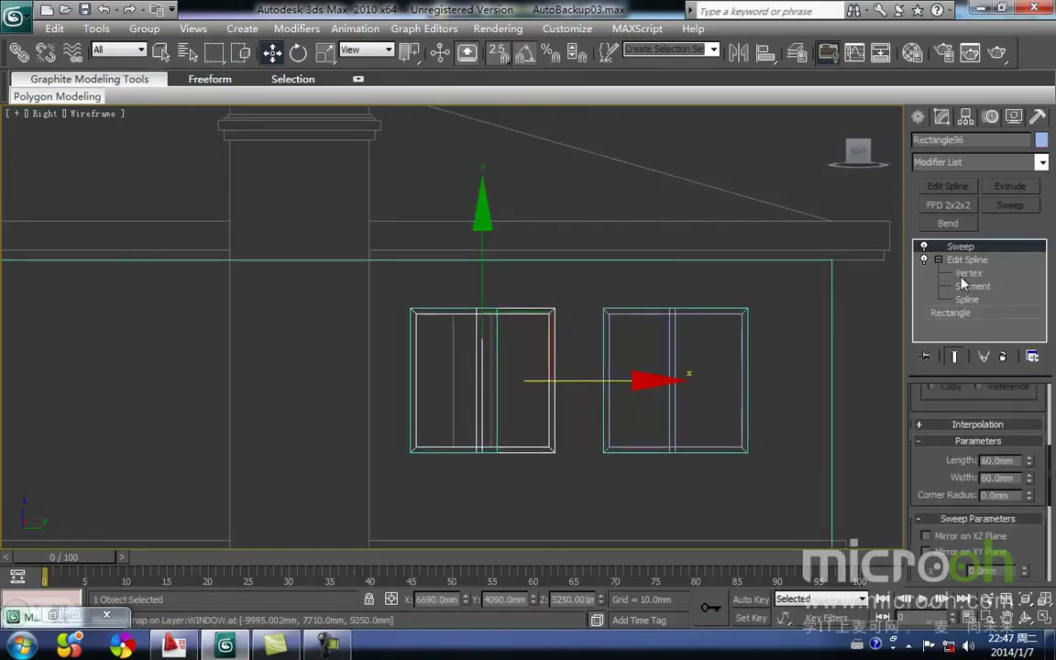
pyautogui.click(961, 276)
pyautogui.moveTo(529, 312); pyautogui.dragTo(541, 294, button='middle')
pyautogui.moveTo(365, 251); pyautogui.dragTo(653, 464)
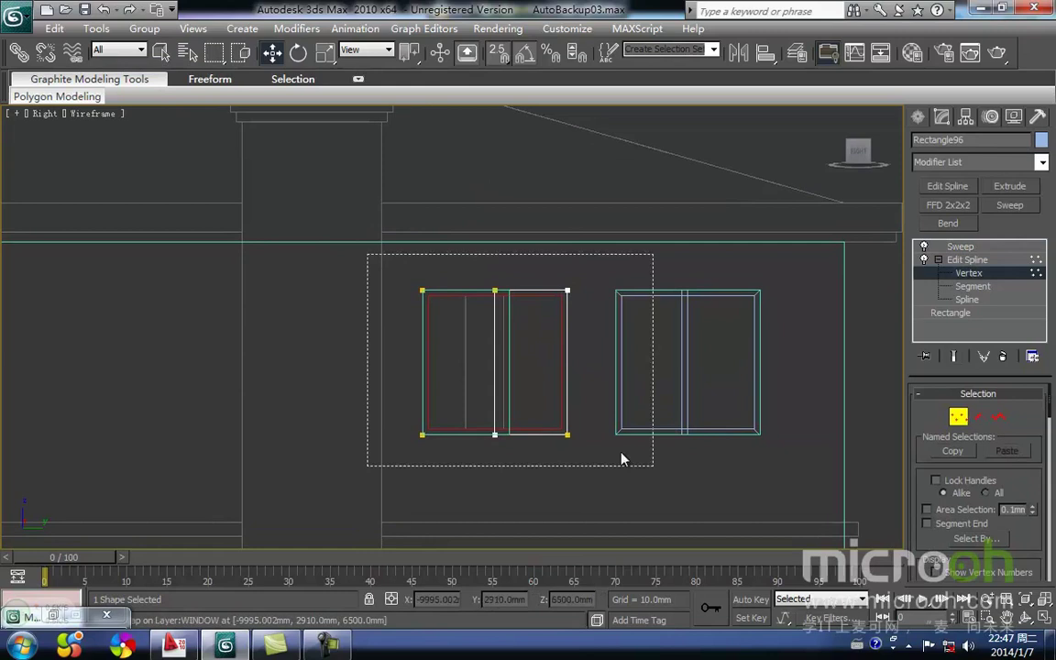
pyautogui.rightClick(571, 408)
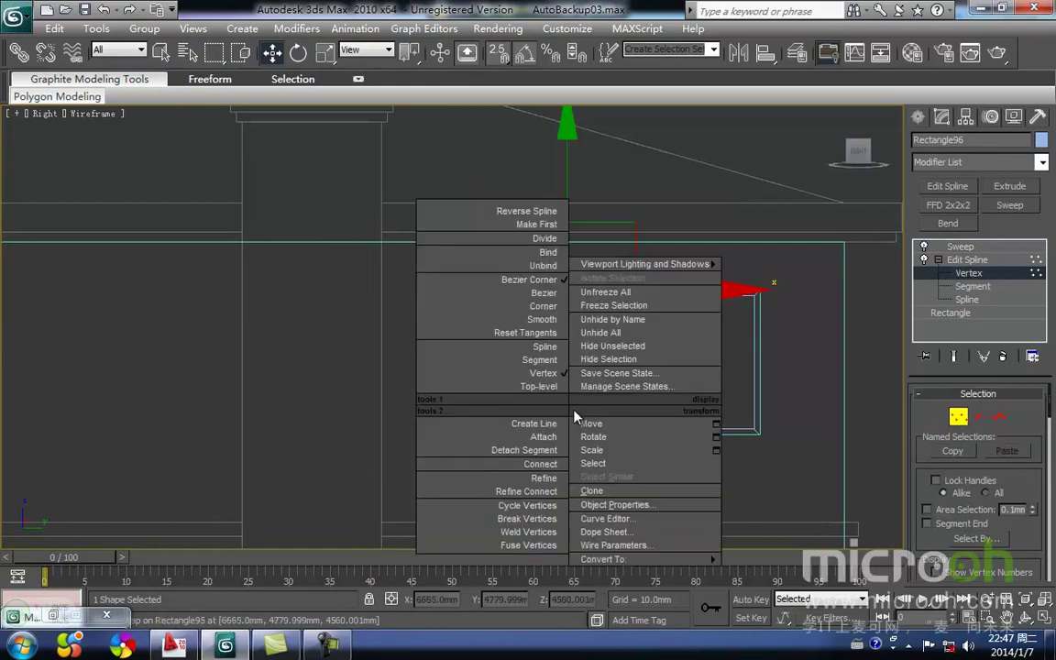
pyautogui.click(546, 309)
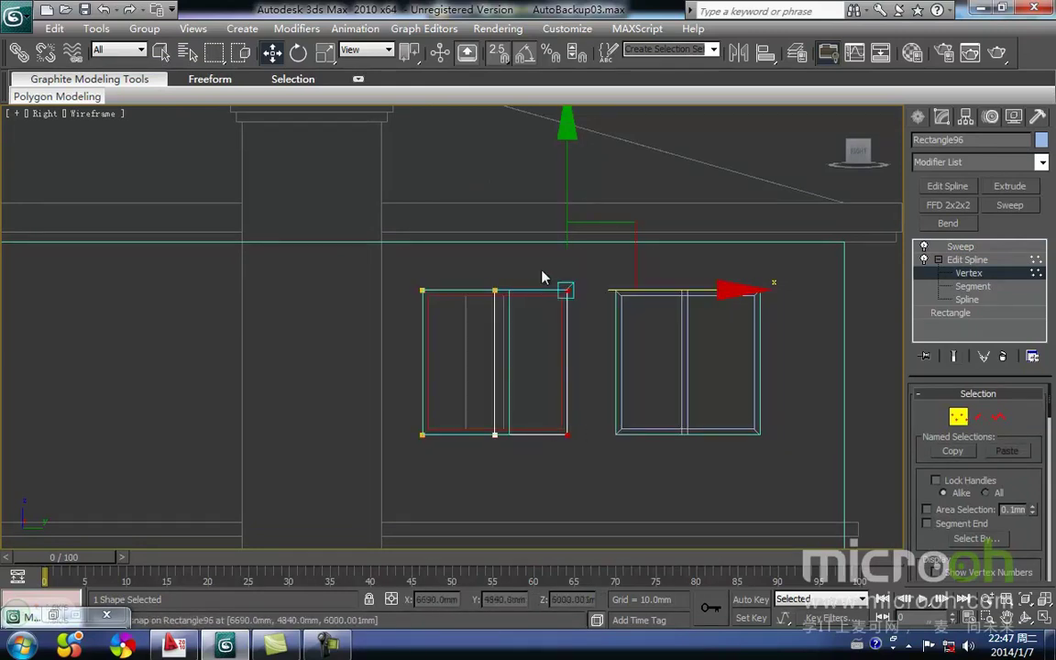
pyautogui.click(542, 283)
# Step: Snap the frame's mullion vertices to the narrow opening's centre line and its right-hand vertices to the opening's right edge
pyautogui.moveTo(476, 238); pyautogui.dragTo(467, 436)
pyautogui.press('space')
pyautogui.press('space')
pyautogui.click(577, 466)
pyautogui.moveTo(596, 467); pyautogui.dragTo(549, 265)
pyautogui.press('space')
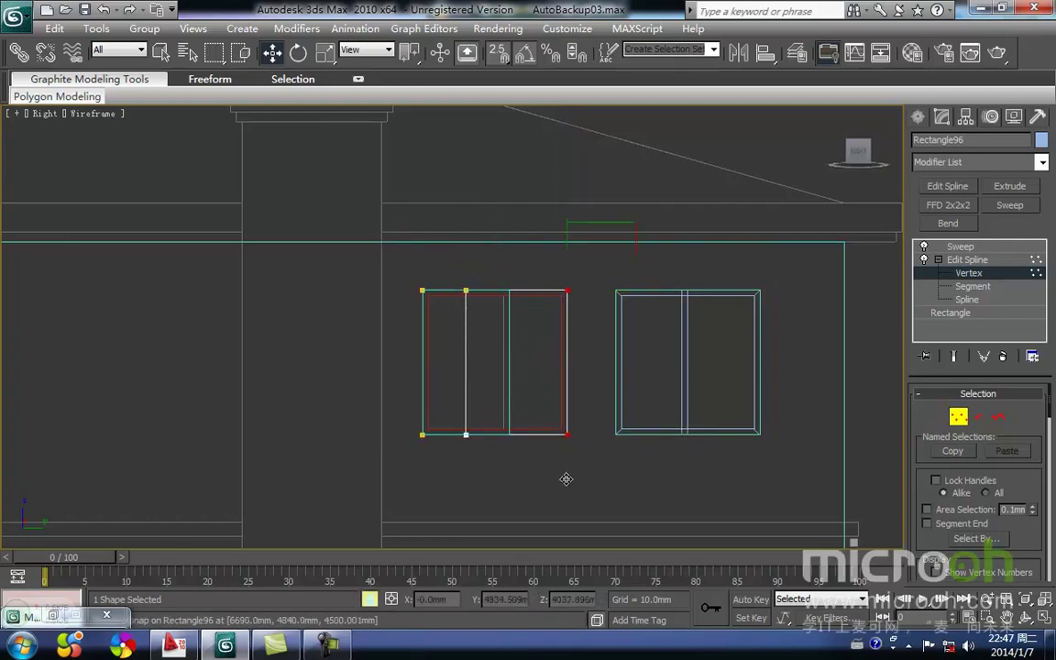
pyautogui.moveTo(566, 439); pyautogui.dragTo(510, 432)
pyautogui.press('space')
pyautogui.click(565, 464)
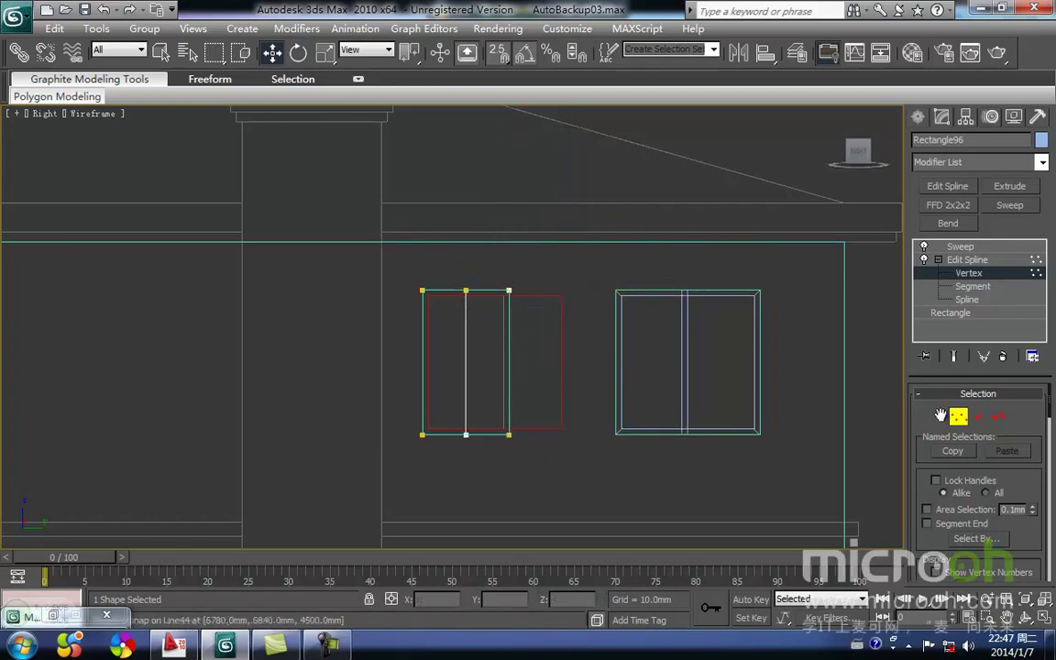
pyautogui.click(960, 418)
# Step: Add an Edit Spline modifier beneath the glass pane's Extrude and convert its vertices to Corner type
pyautogui.click(561, 412)
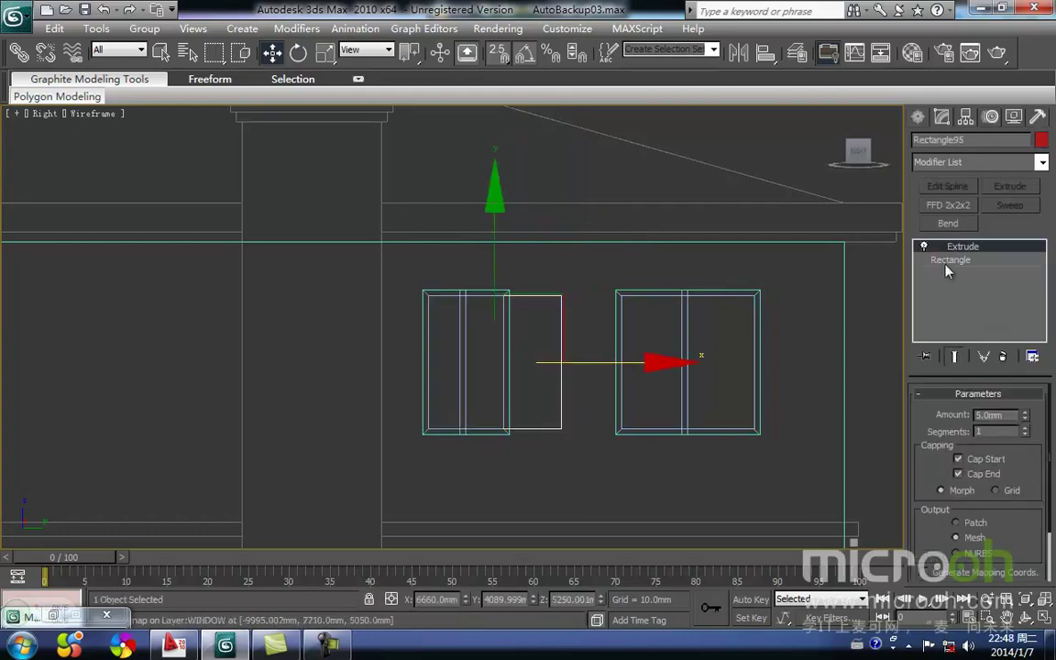
pyautogui.click(955, 260)
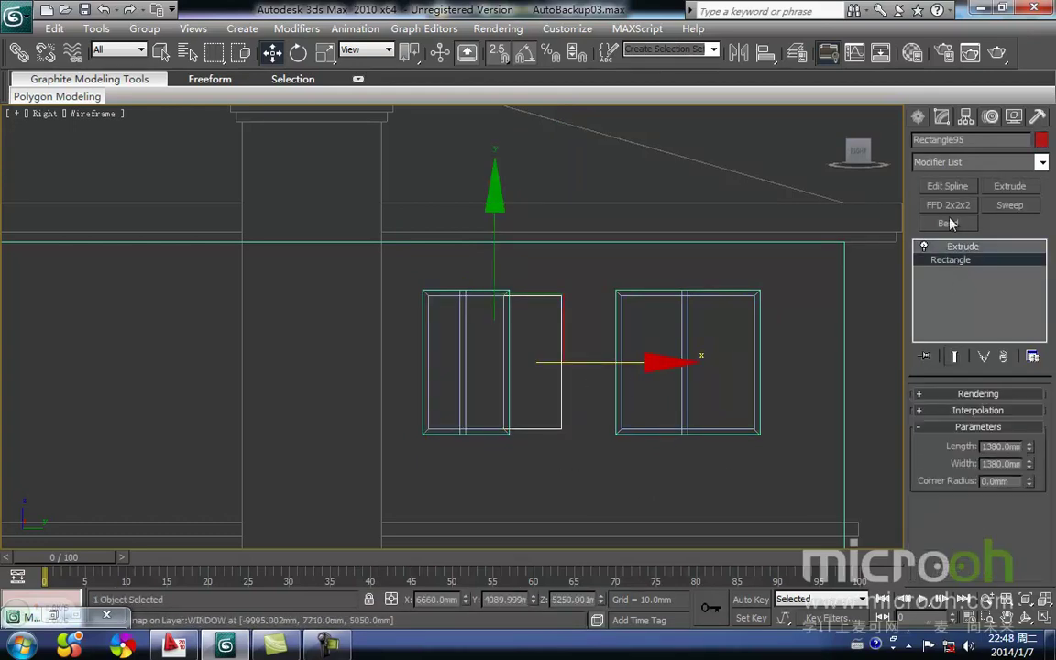
pyautogui.click(947, 185)
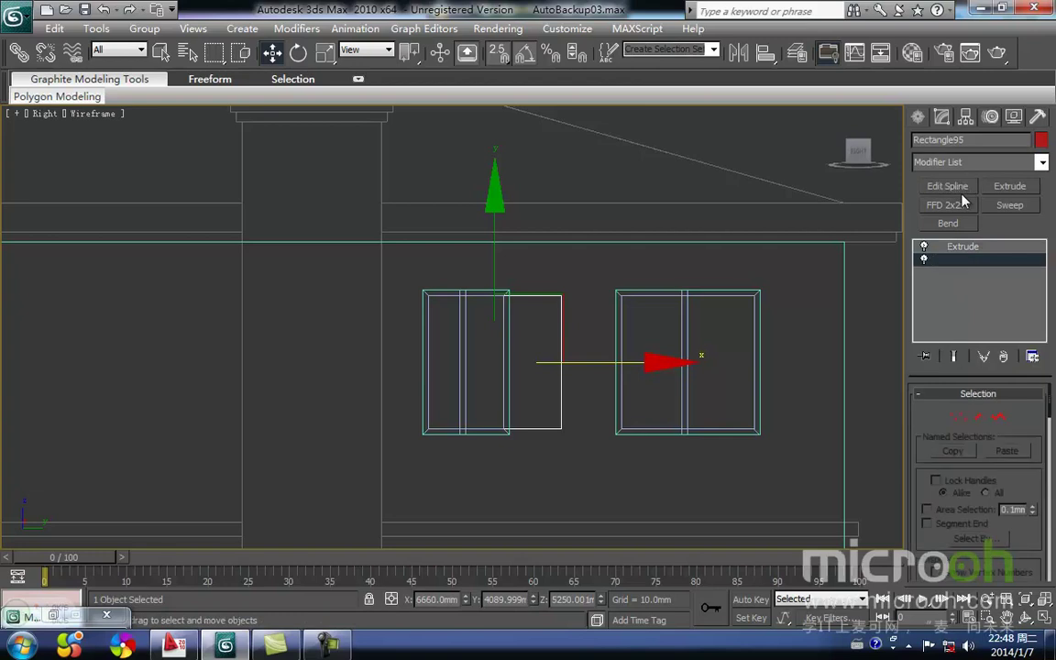
pyautogui.click(944, 419)
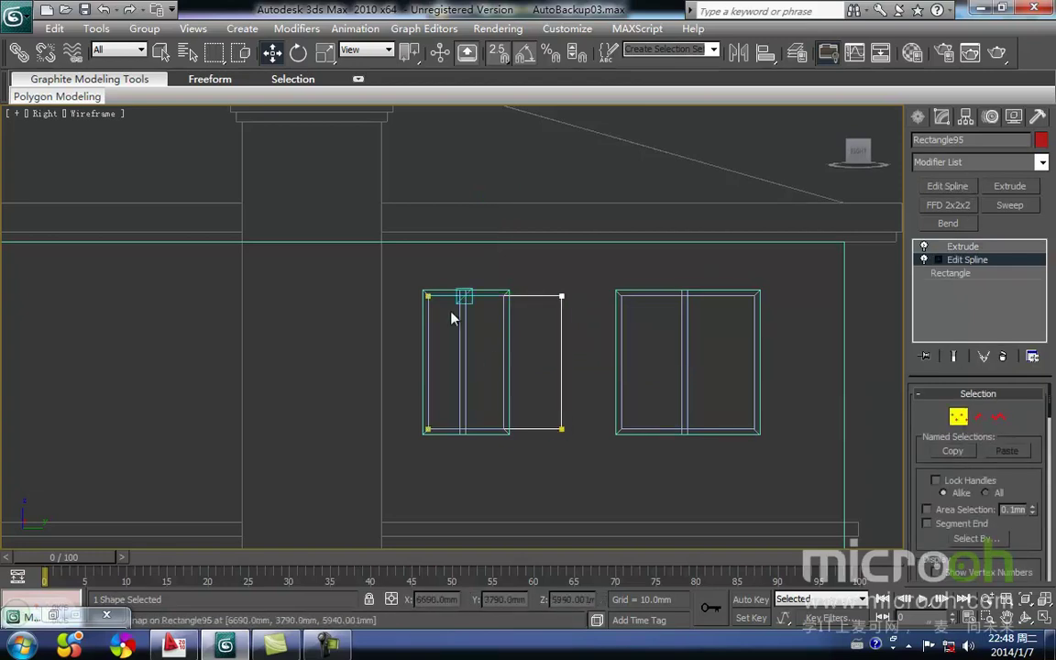
pyautogui.rightClick(512, 383)
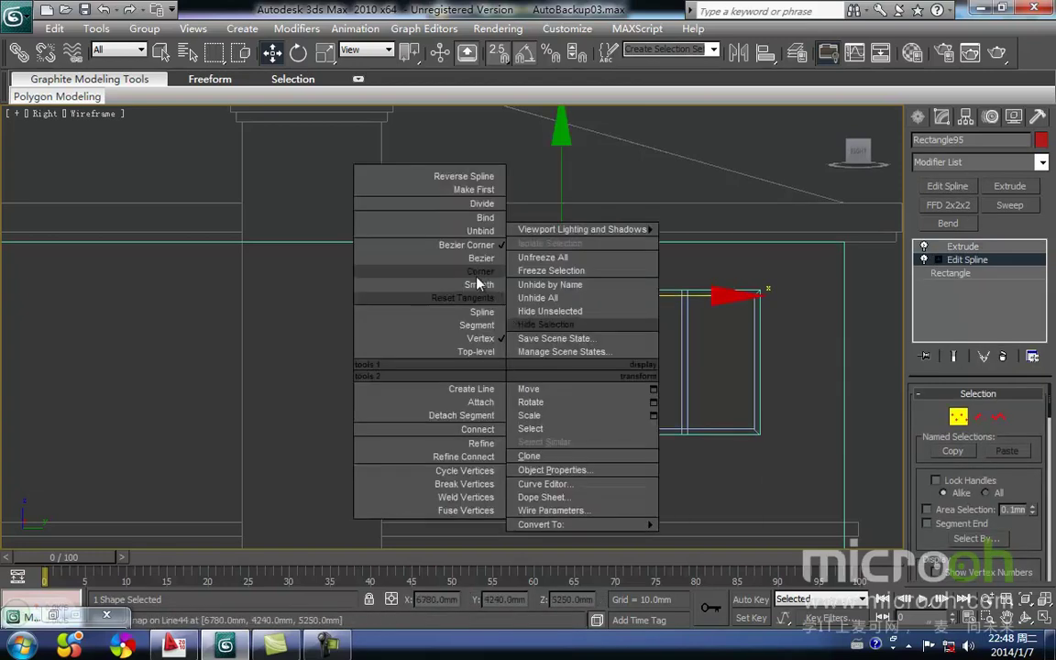
pyautogui.click(479, 281)
# Step: Snap the glass pane's right-hand vertices to the narrow frame's inner edge and return to the Extrude level
pyautogui.moveTo(570, 432); pyautogui.dragTo(503, 429)
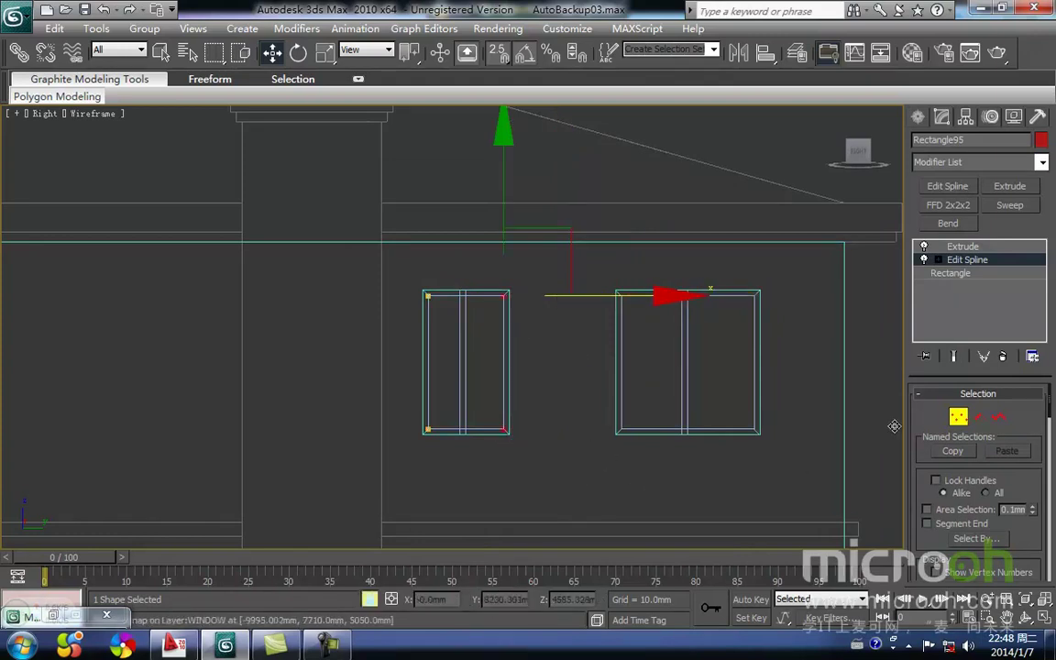
pyautogui.click(959, 422)
pyautogui.moveTo(611, 401); pyautogui.dragTo(661, 396, button='middle')
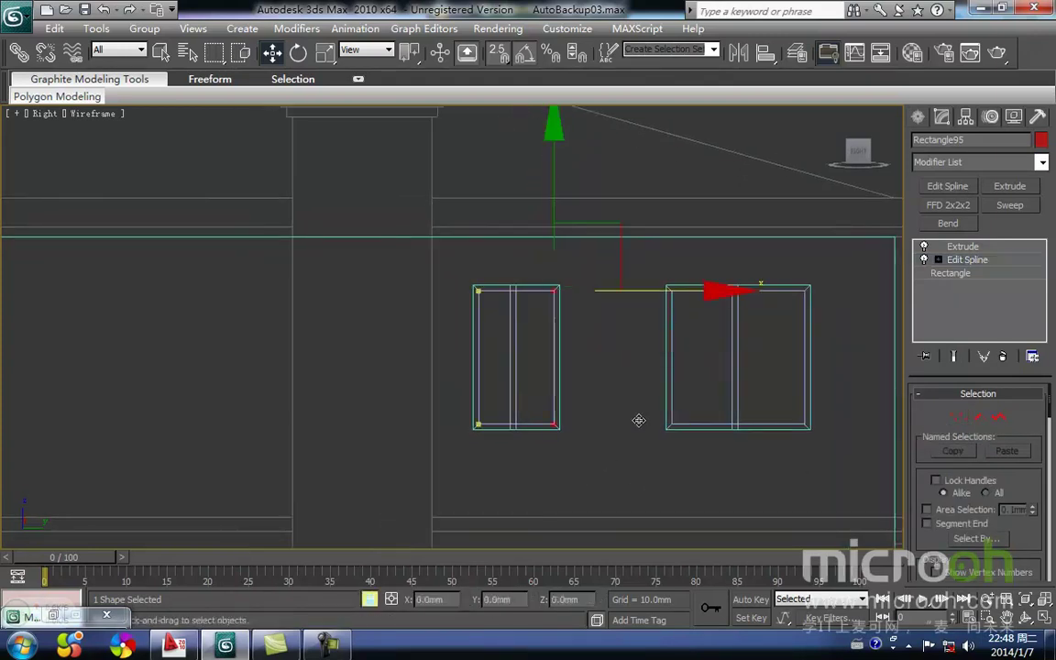
pyautogui.click(960, 247)
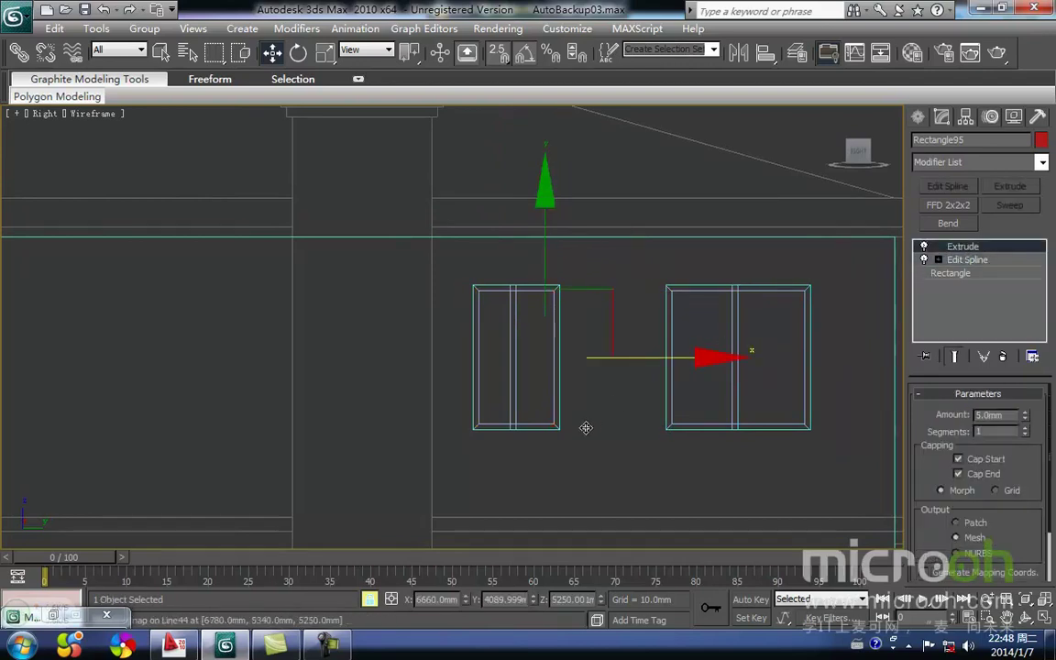
pyautogui.moveTo(585, 428); pyautogui.dragTo(579, 465, button='middle')
pyautogui.press('F3')
pyautogui.press('F3')
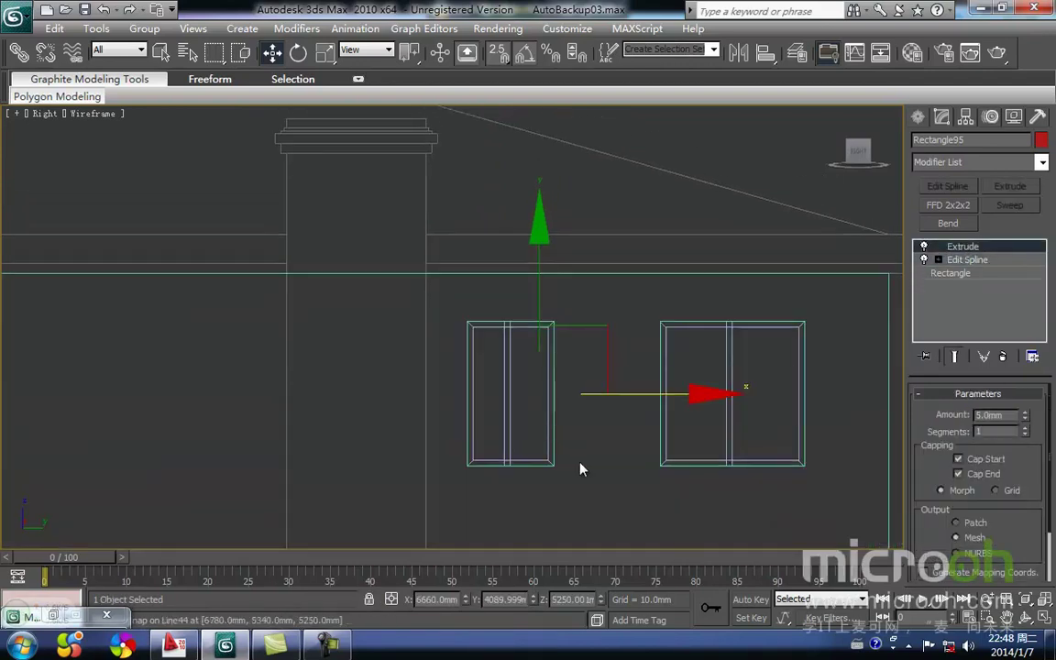
# Step: Clone the narrow window's frame and glass together and snap the clone into the narrow ground-floor opening
pyautogui.press('space')
pyautogui.click(579, 460)
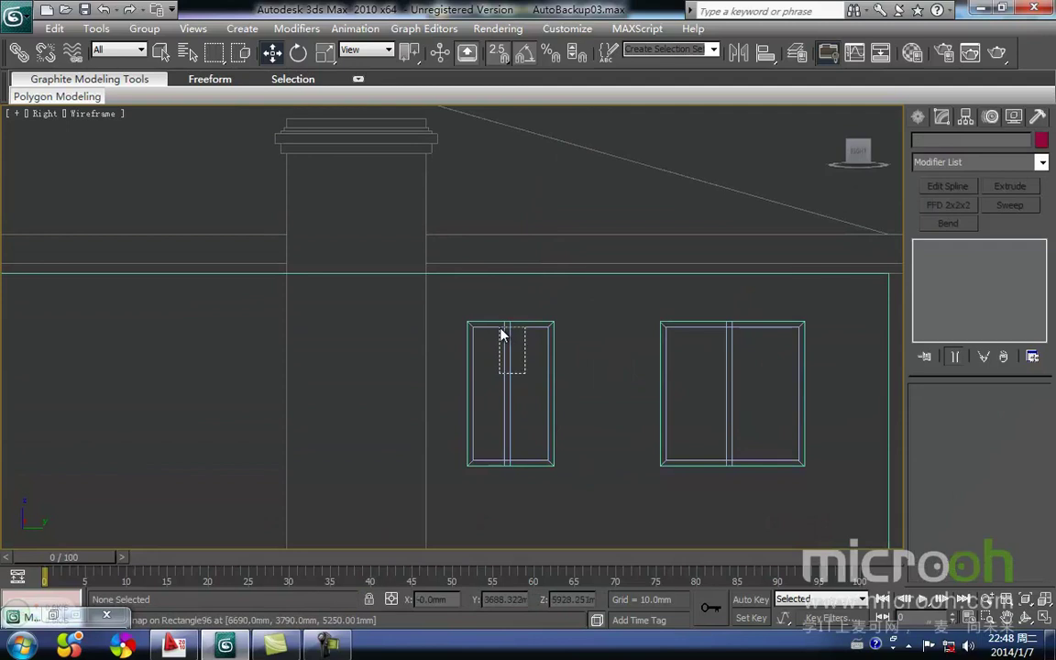
pyautogui.moveTo(497, 326); pyautogui.dragTo(497, 326)
pyautogui.press('space')
pyautogui.moveTo(509, 396); pyautogui.dragTo(448, 270, button='middle')
pyautogui.scroll(-2, 500, 324)
pyautogui.moveTo(410, 217)
pyautogui.keyDown('shift'); pyautogui.mouseDown()
pyautogui.moveTo(546, 423)
pyautogui.moveTo(616, 432)
pyautogui.mouseUp(); pyautogui.keyUp('shift')
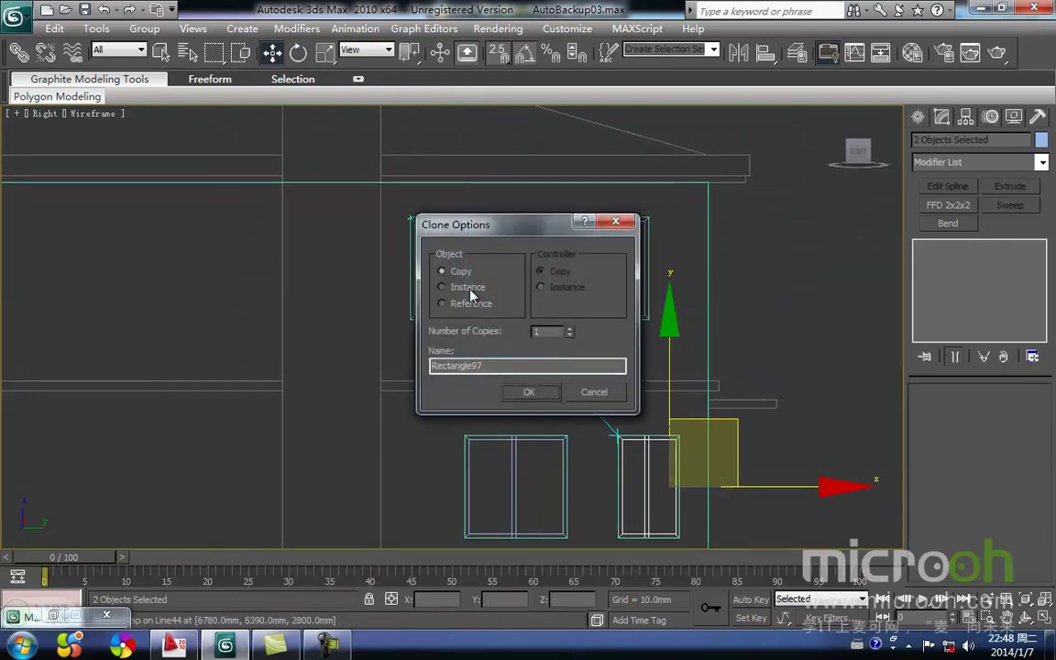
pyautogui.click(529, 391)
pyautogui.scroll(-4, 614, 412)
pyautogui.scroll(4, 639, 419)
pyautogui.moveTo(662, 429); pyautogui.dragTo(403, 391, button='middle')
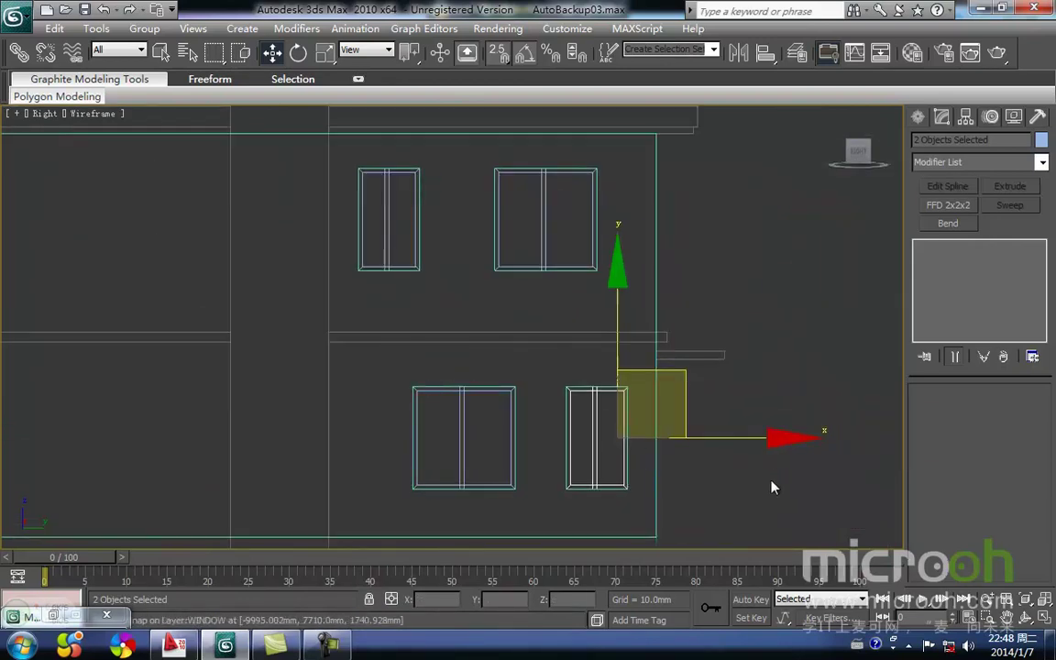
pyautogui.click(775, 475)
# Step: Clone the large ground-floor window group as an instance and snap it into the opening at the wall's far left
pyautogui.click(462, 454)
pyautogui.moveTo(438, 467); pyautogui.dragTo(504, 392, button='middle')
pyautogui.scroll(-4, 504, 391)
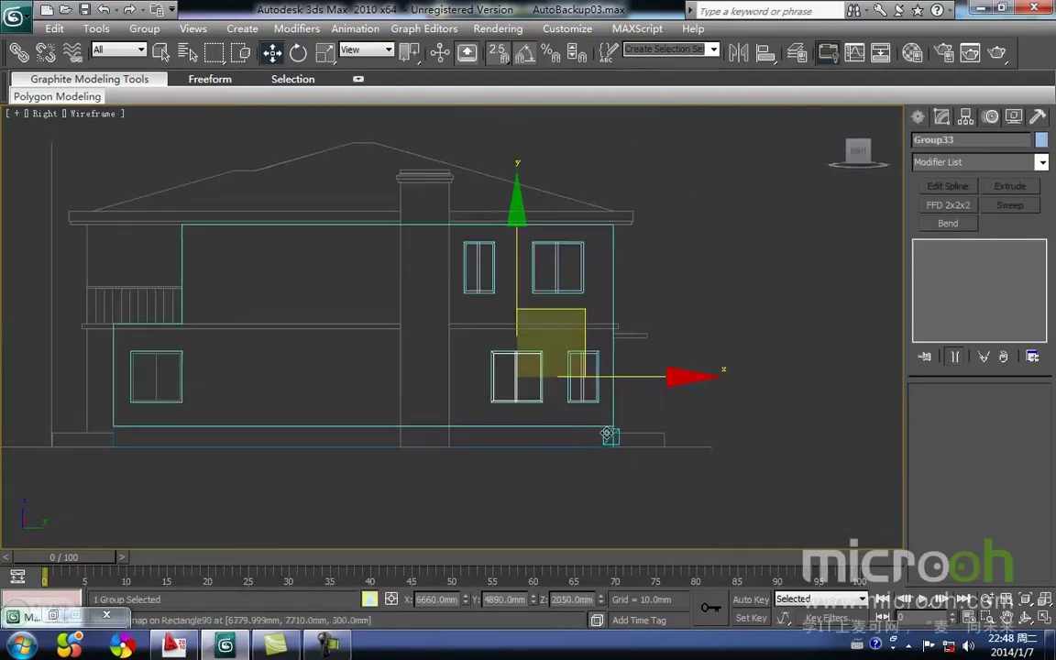
pyautogui.keyDown('shift'); pyautogui.moveTo(591, 377); pyautogui.dragTo(285, 380); pyautogui.keyUp('shift')
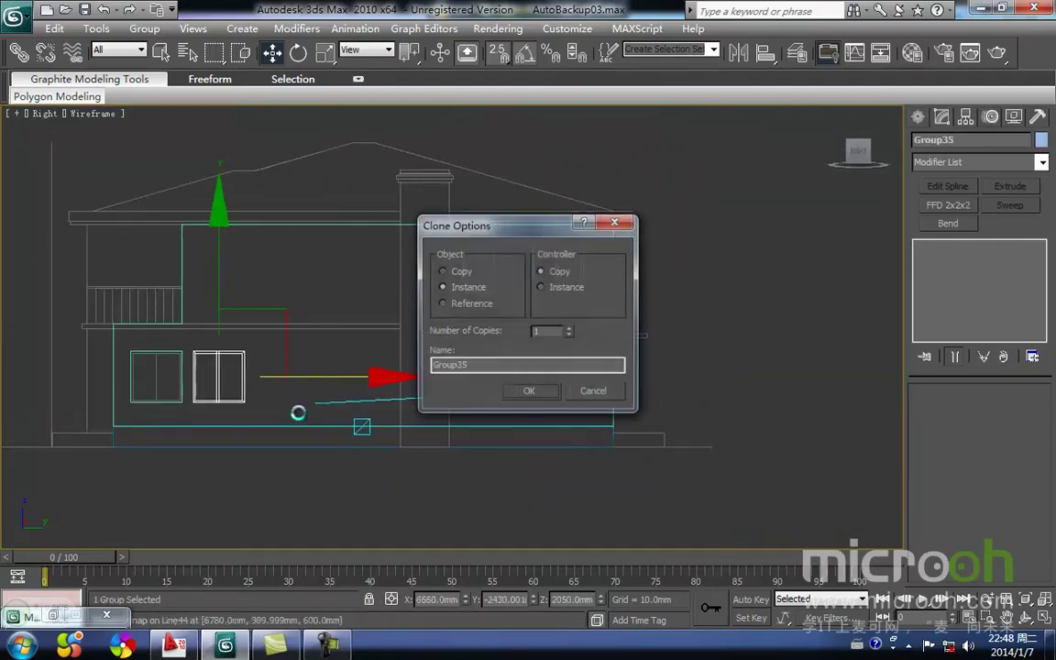
pyautogui.press('Return')
pyautogui.moveTo(243, 407)
pyautogui.mouseDown(button='middle')
pyautogui.moveTo(520, 420)
pyautogui.moveTo(546, 388)
pyautogui.mouseUp(button='middle')
pyautogui.scroll(4, 519, 415)
pyautogui.press('space')
pyautogui.moveTo(602, 443); pyautogui.dragTo(385, 444)
pyautogui.press('space')
pyautogui.click(433, 470)
# Step: Inspect the shaded east wall with its fitted windows in the orthographic and right views
pyautogui.moveTo(500, 453)
pyautogui.mouseDown(button='middle')
pyautogui.moveTo(396, 456)
pyautogui.moveTo(354, 439)
pyautogui.mouseUp(button='middle')
pyautogui.scroll(-2, 459, 431)
pyautogui.press('F3')
pyautogui.scroll(-2, 459, 431)
pyautogui.press('F3')
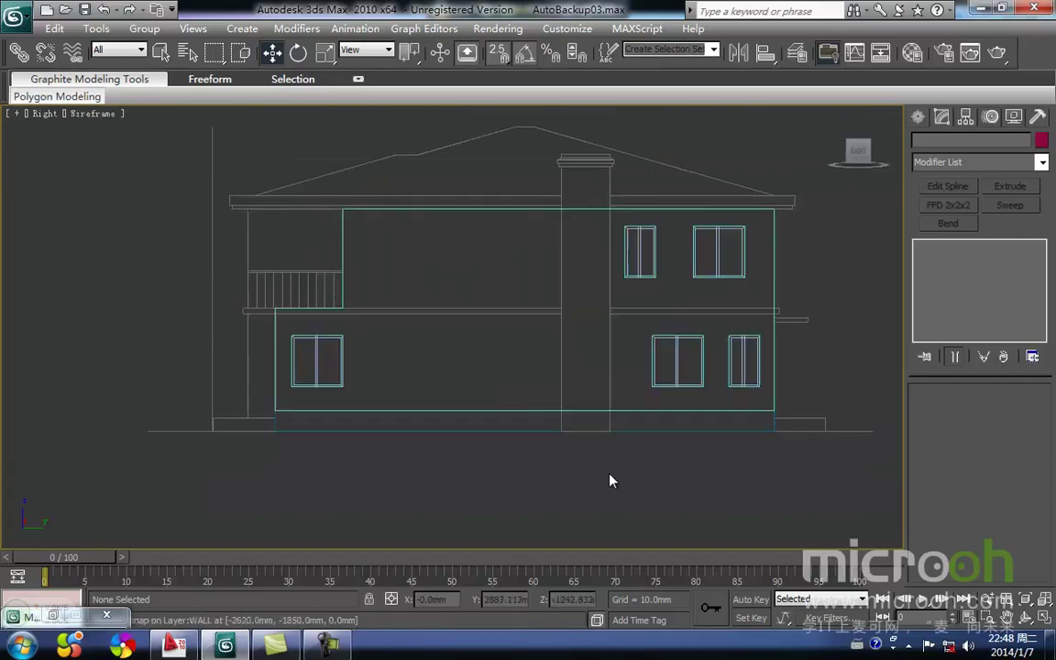
pyautogui.moveTo(563, 449); pyautogui.dragTo(455, 461, button='middle')
pyautogui.press('F3')
pyautogui.scroll(-2, 455, 461)
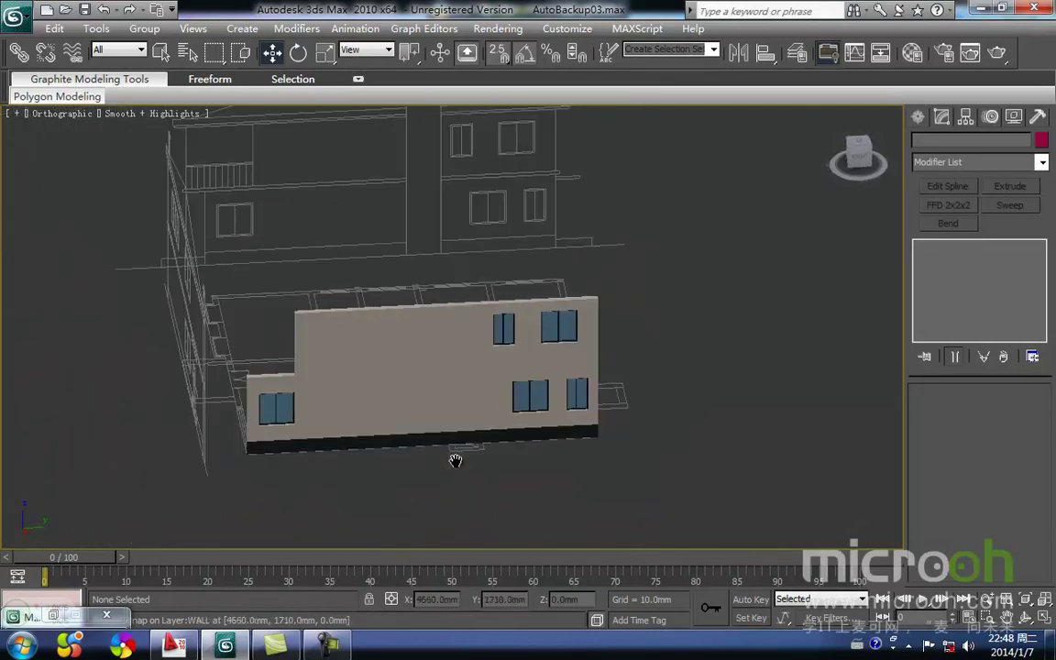
pyautogui.moveTo(455, 461)
pyautogui.mouseDown(button='middle')
pyautogui.moveTo(398, 463)
pyautogui.moveTo(448, 441)
pyautogui.mouseUp(button='middle')
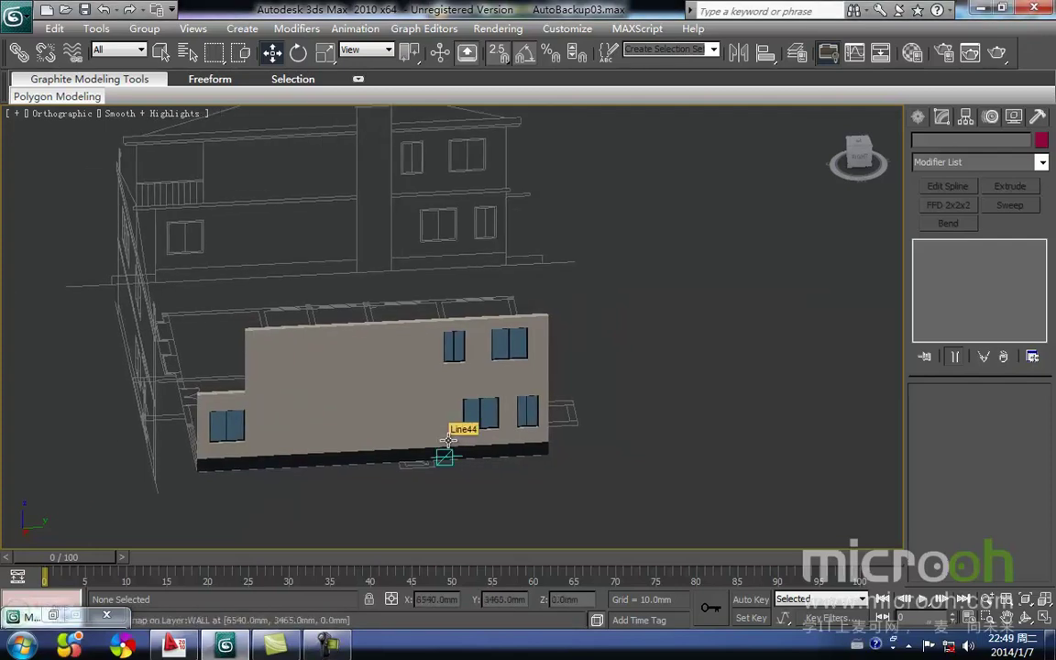
pyautogui.press('r')
pyautogui.press('z')
pyautogui.moveTo(435, 437); pyautogui.dragTo(368, 413, button='middle')
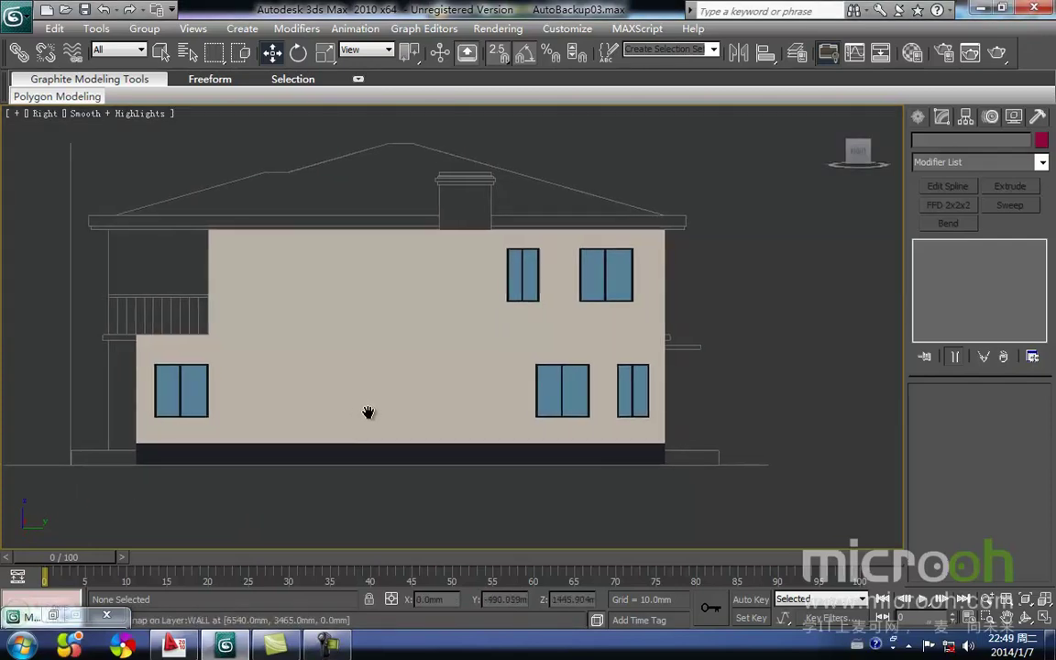
# Step: Examine the chimney shaft and its stepped cap on the east elevation drawing in wireframe
pyautogui.press('F3')
pyautogui.scroll(2, 445, 236)
pyautogui.moveTo(446, 236); pyautogui.dragTo(429, 272, button='middle')
pyautogui.scroll(2, 432, 238)
pyautogui.moveTo(373, 184); pyautogui.dragTo(391, 326, button='middle')
pyautogui.scroll(2, 382, 362)
pyautogui.scroll(-2, 385, 350)
pyautogui.moveTo(380, 470); pyautogui.dragTo(373, 358, button='middle')
pyautogui.scroll(-2, 380, 344)
pyautogui.moveTo(400, 434); pyautogui.dragTo(388, 328, button='middle')
pyautogui.scroll(-1, 387, 330)
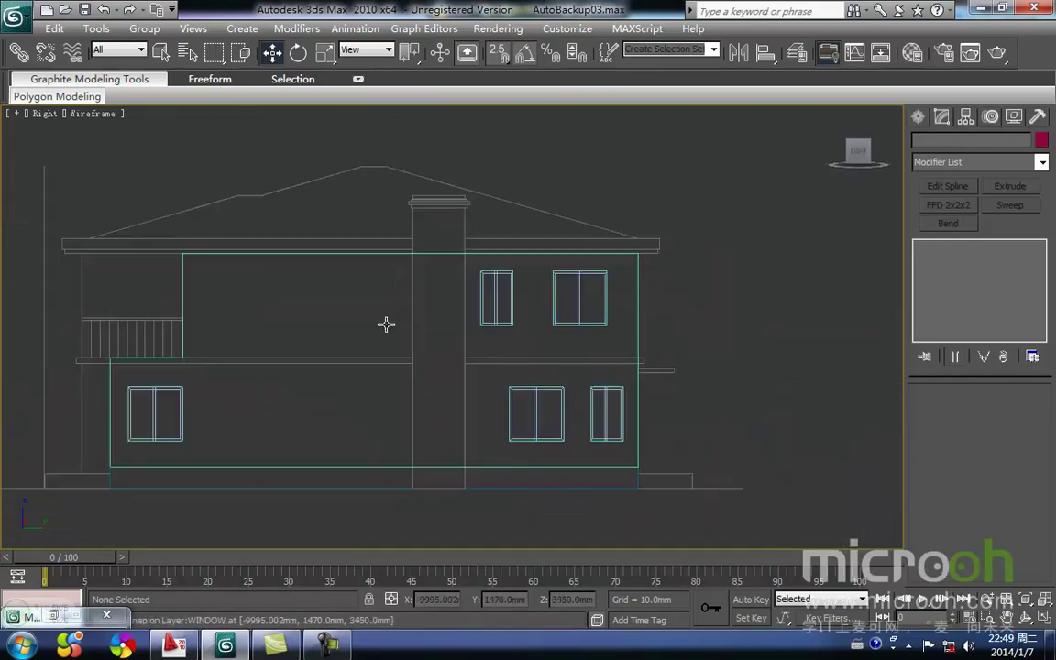
pyautogui.moveTo(435, 370); pyautogui.dragTo(412, 470, button='middle')
pyautogui.scroll(4, 407, 273)
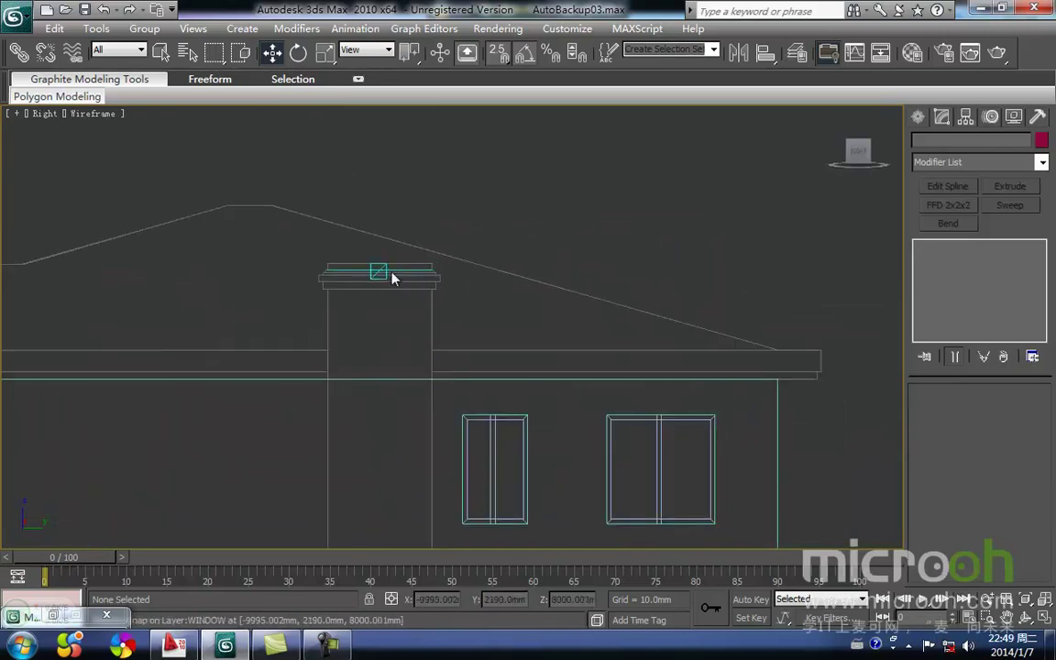
pyautogui.moveTo(255, 262)
pyautogui.mouseDown(button='middle')
pyautogui.moveTo(386, 365)
pyautogui.moveTo(422, 421)
pyautogui.mouseUp(button='middle')
pyautogui.scroll(1, 422, 420)
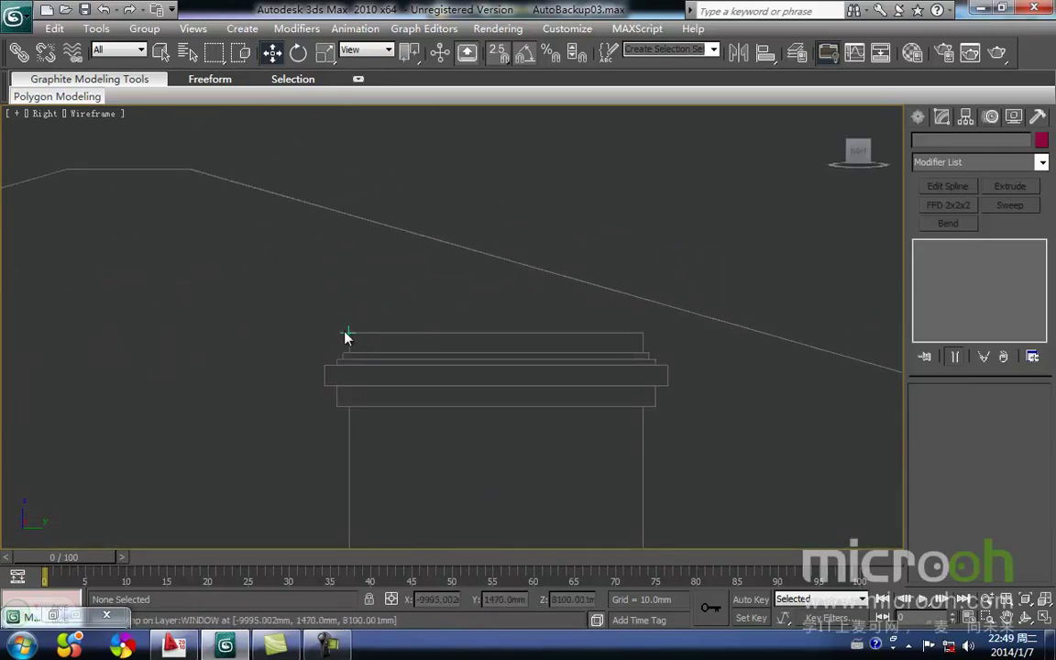
pyautogui.scroll(-1, 343, 417)
pyautogui.moveTo(351, 416); pyautogui.dragTo(355, 392, button='middle')
# Step: Examine the chimney's footprint against the east wall in the plan drawing
pyautogui.press('t')
pyautogui.press('z')
pyautogui.moveTo(588, 339); pyautogui.dragTo(504, 372, button='middle')
pyautogui.scroll(2, 504, 371)
pyautogui.scroll(2, 607, 344)
pyautogui.moveTo(653, 270); pyautogui.dragTo(435, 349, button='middle')
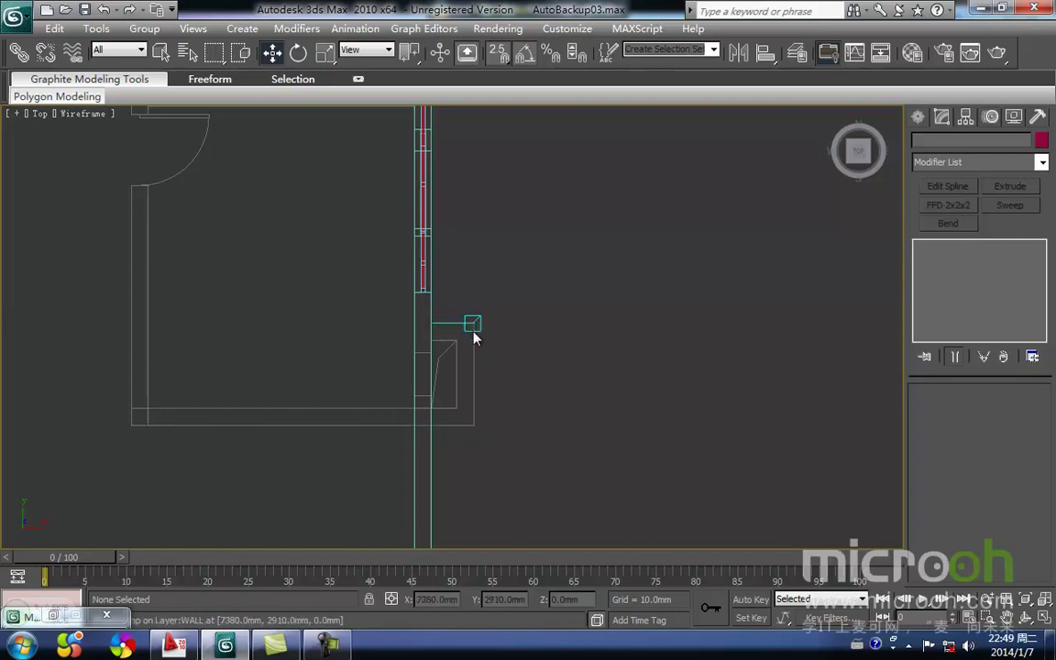
pyautogui.moveTo(438, 419)
pyautogui.mouseDown(button='middle')
pyautogui.moveTo(492, 393)
pyautogui.moveTo(452, 412)
pyautogui.mouseUp(button='middle')
# Step: Trace the stepped outline of the chimney cap's left side with a straight-cornered line, from its top corner down to the shaft
pyautogui.press('r')
pyautogui.press('z')
pyautogui.moveTo(513, 333); pyautogui.dragTo(490, 362, button='middle')
pyautogui.rightClick(502, 354)
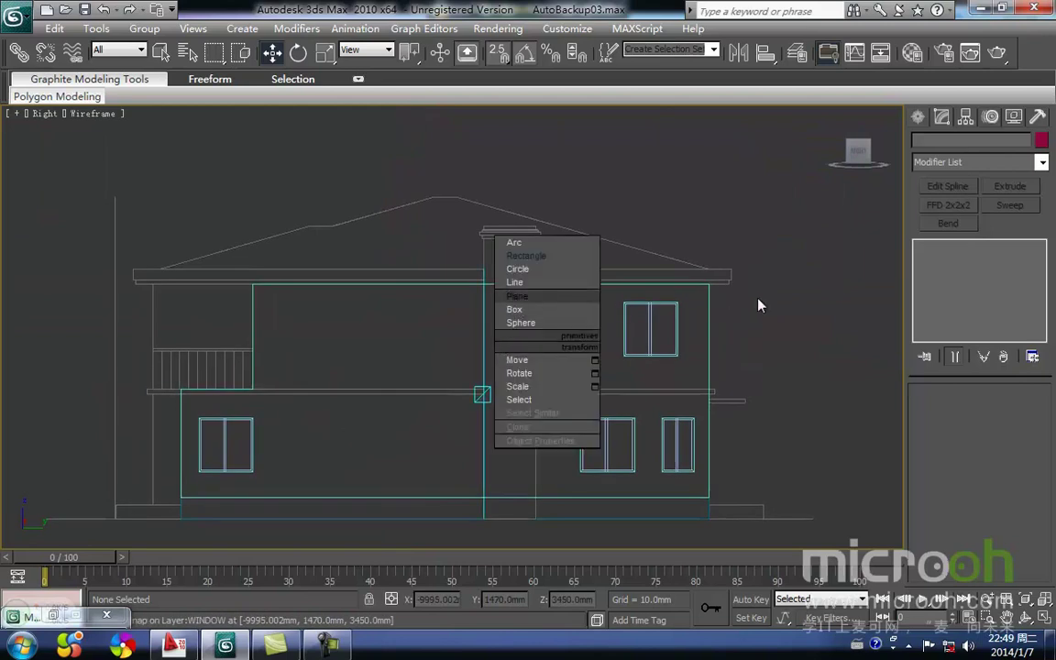
pyautogui.click(917, 117)
pyautogui.click(955, 238)
pyautogui.moveTo(521, 243); pyautogui.dragTo(523, 266, button='middle')
pyautogui.scroll(2, 523, 265)
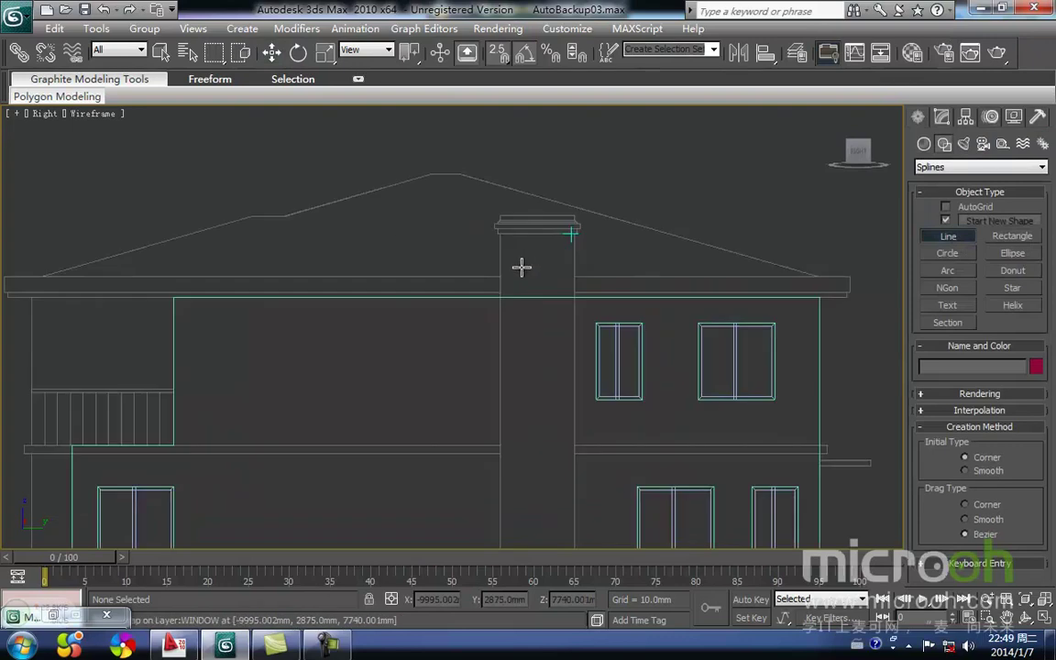
pyautogui.scroll(2, 554, 160)
pyautogui.moveTo(551, 183); pyautogui.dragTo(489, 389, button='middle')
pyautogui.click(529, 213)
pyautogui.press('i')
pyautogui.scroll(4, 440, 331)
pyautogui.click(405, 331)
pyautogui.click(405, 349)
pyautogui.click(387, 370)
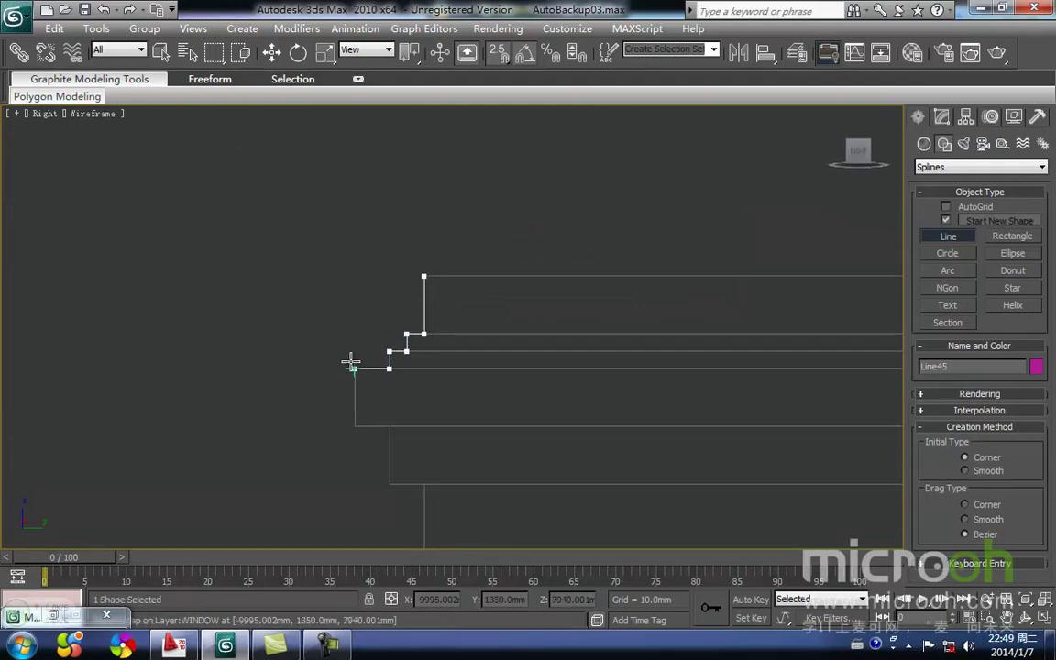
pyautogui.click(354, 427)
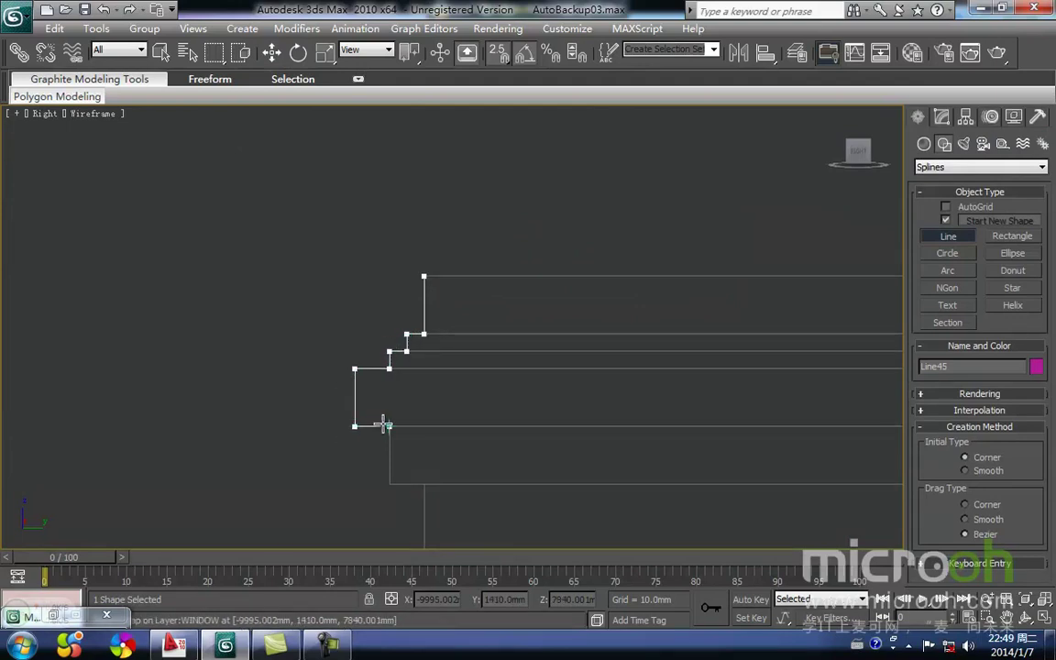
pyautogui.click(426, 483)
# Step: Continue the line down the shaft's left edge to the ground, across to the chimney's centre, up to the cap's top, and close the spline
pyautogui.press('i')
pyautogui.scroll(-7, 413, 453)
pyautogui.press('i')
pyautogui.scroll(-2, 453, 327)
pyautogui.press('i')
pyautogui.scroll(1, 448, 316)
pyautogui.scroll(3, 448, 315)
pyautogui.click(445, 279)
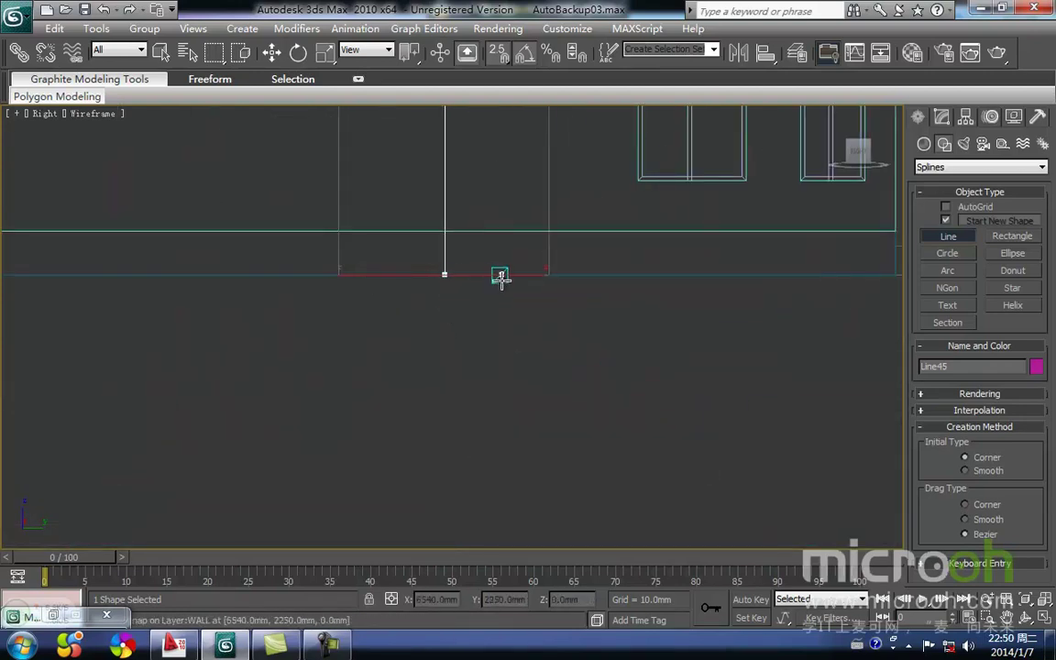
pyautogui.click(494, 275)
pyautogui.scroll(-5, 438, 203)
pyautogui.scroll(4, 474, 224)
pyautogui.click(438, 358)
pyautogui.scroll(5, 408, 352)
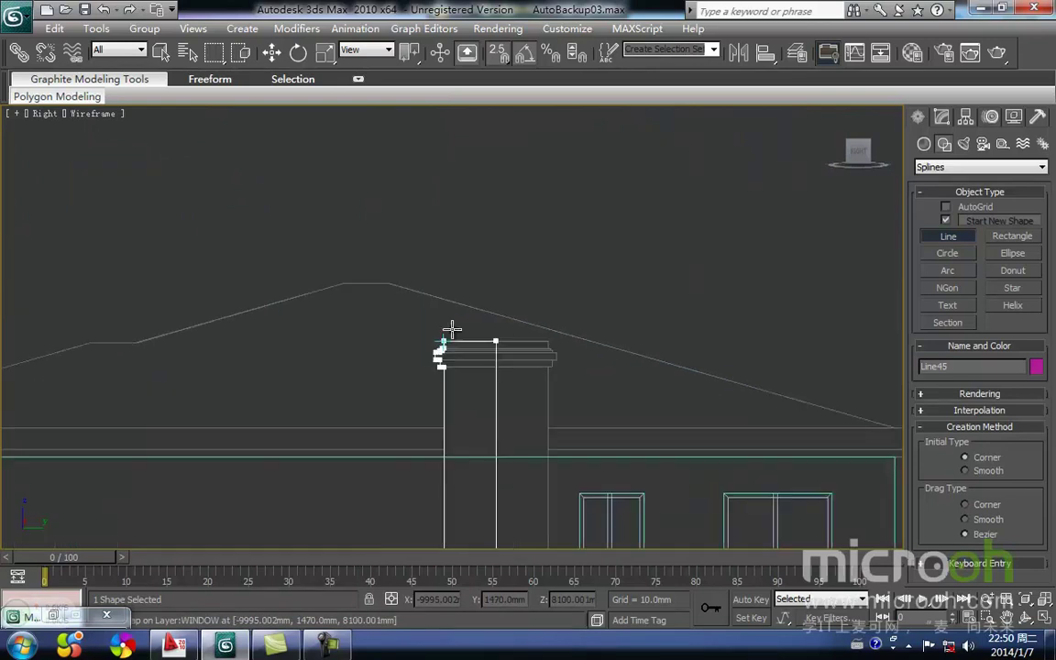
pyautogui.click(427, 362)
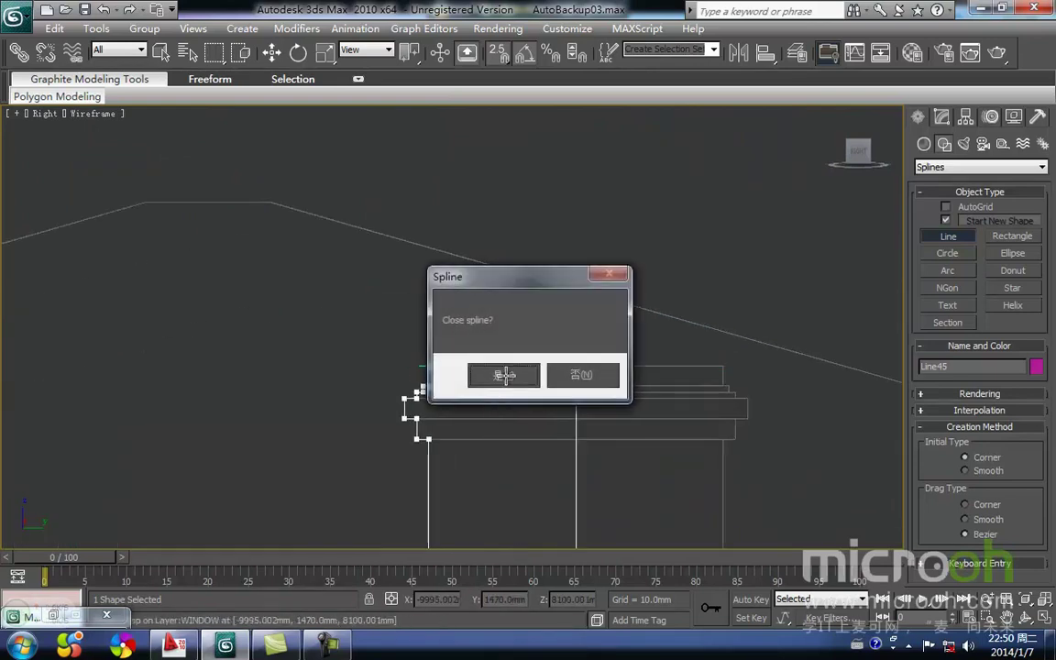
pyautogui.click(506, 377)
# Step: Select the two vertices on the profile's centre-line side and snap them horizontally onto the shaft's left edge
pyautogui.press('w')
pyautogui.scroll(-2, 509, 398)
pyautogui.moveTo(508, 398); pyautogui.dragTo(460, 283, button='middle')
pyautogui.scroll(-3, 460, 283)
pyautogui.moveTo(471, 341); pyautogui.dragTo(488, 275, button='middle')
pyautogui.press('1')
pyautogui.scroll(-3, 483, 352)
pyautogui.scroll(-2, 452, 216)
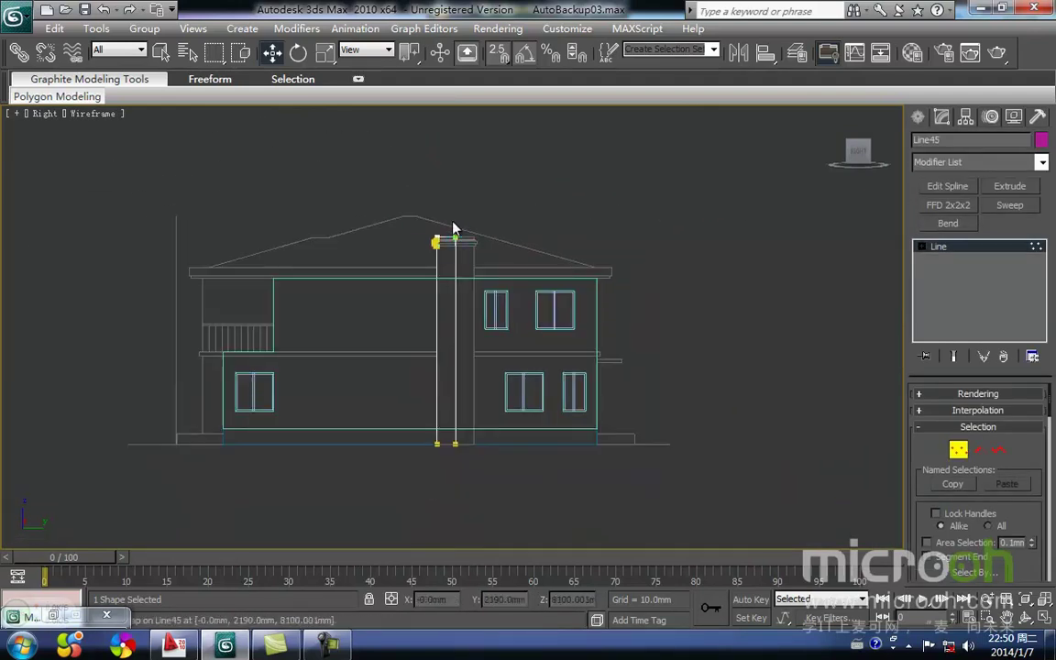
pyautogui.moveTo(501, 490); pyautogui.dragTo(524, 490)
pyautogui.moveTo(537, 472); pyautogui.dragTo(572, 396, button='middle')
pyautogui.scroll(5, 570, 408)
pyautogui.moveTo(576, 447); pyautogui.dragTo(524, 479, button='middle')
pyautogui.scroll(-3, 488, 307)
pyautogui.moveTo(349, 371); pyautogui.dragTo(417, 394, button='middle')
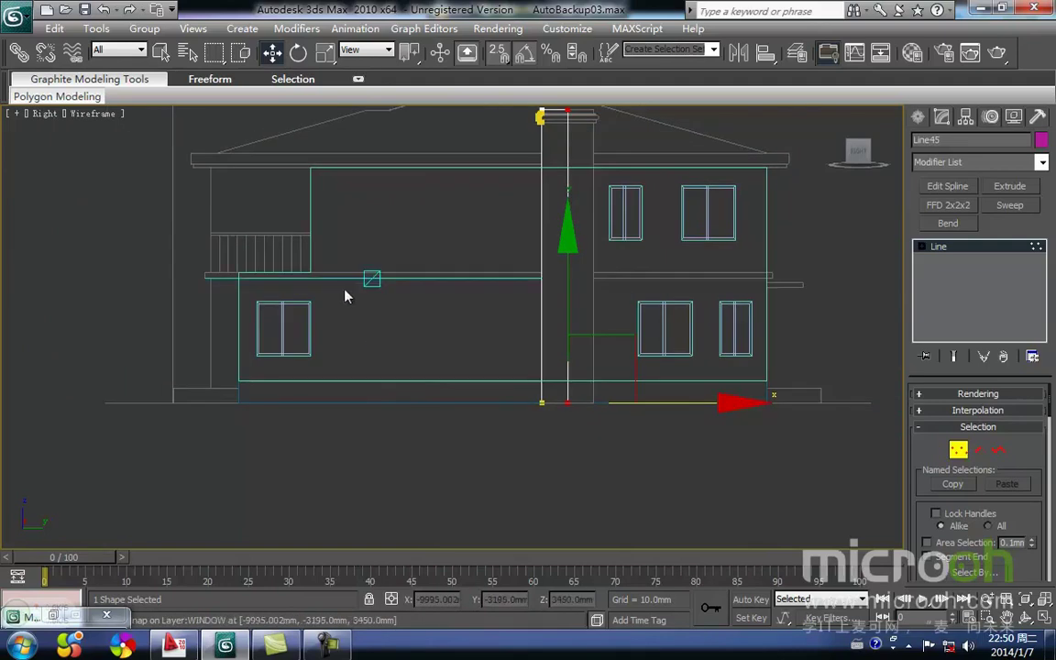
pyautogui.moveTo(513, 399); pyautogui.dragTo(414, 401, button='middle')
pyautogui.press('space')
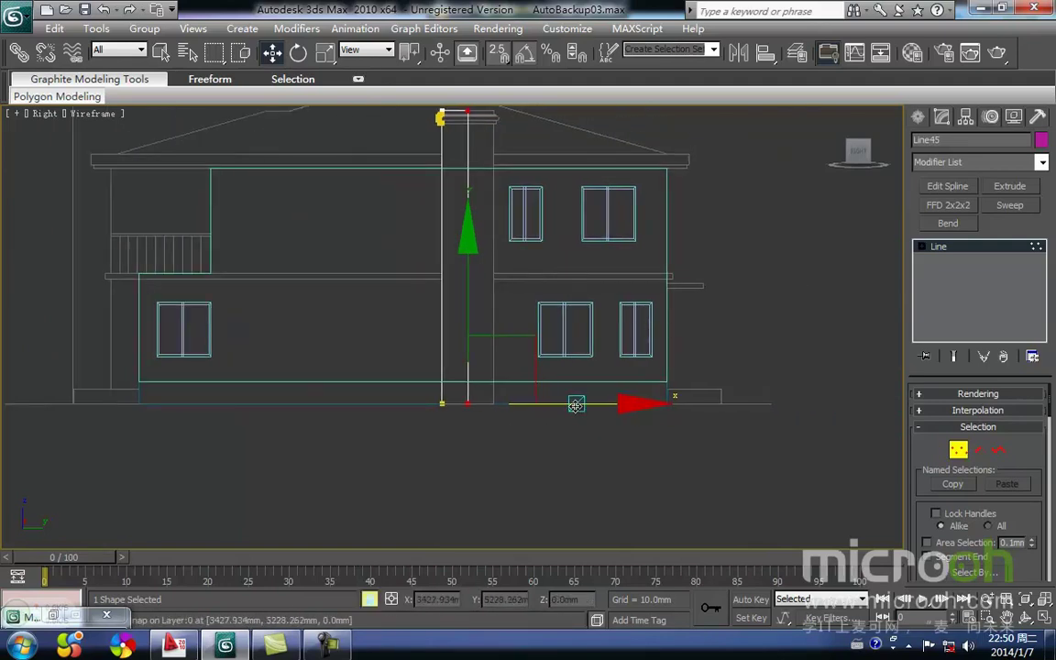
pyautogui.scroll(3, 481, 446)
pyautogui.moveTo(490, 477); pyautogui.dragTo(499, 321, button='middle')
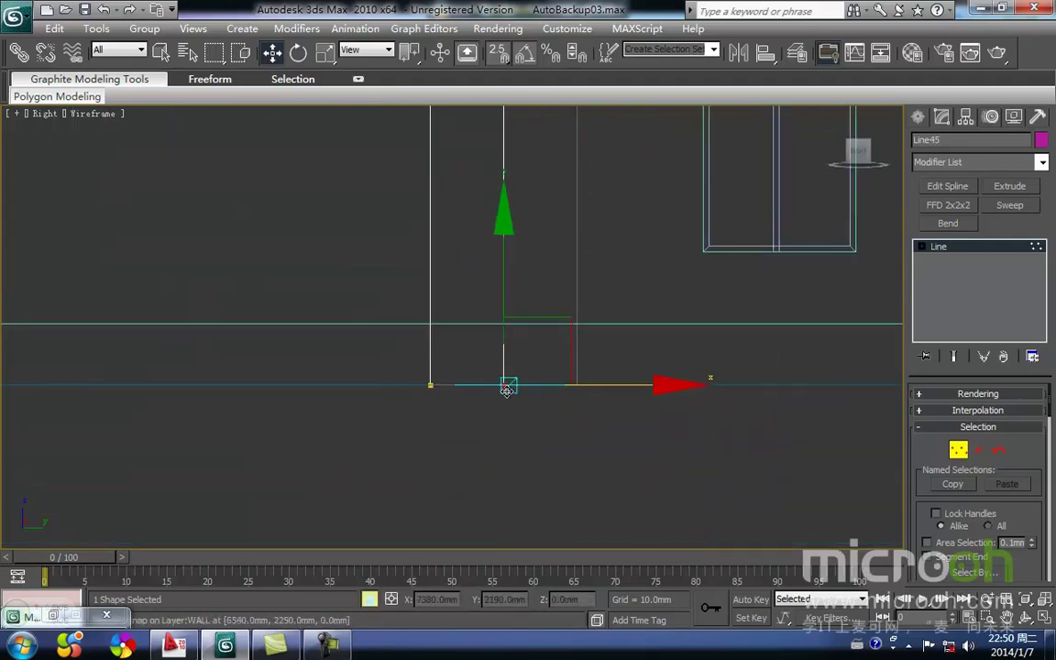
pyautogui.moveTo(501, 394); pyautogui.dragTo(430, 391)
pyautogui.moveTo(522, 425); pyautogui.dragTo(550, 400, button='middle')
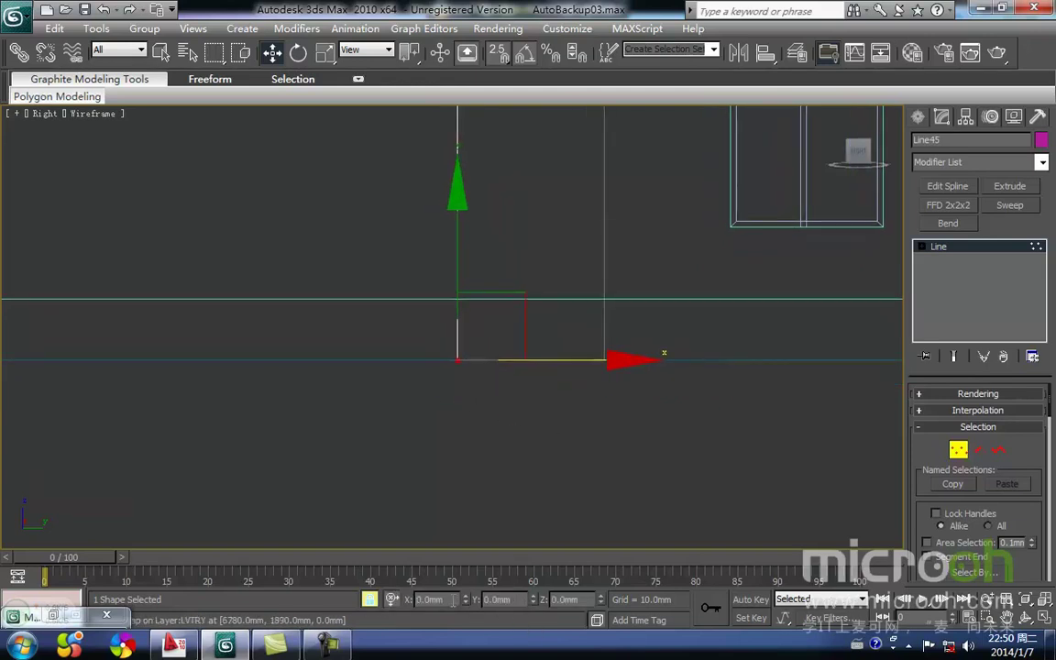
# Step: Offset the two inner vertices 200 mm along X from the shaft's left edge and finish the vertex editing
pyautogui.moveTo(495, 371)
pyautogui.mouseDown(button='middle')
pyautogui.moveTo(451, 506)
pyautogui.moveTo(416, 513)
pyautogui.mouseUp(button='middle')
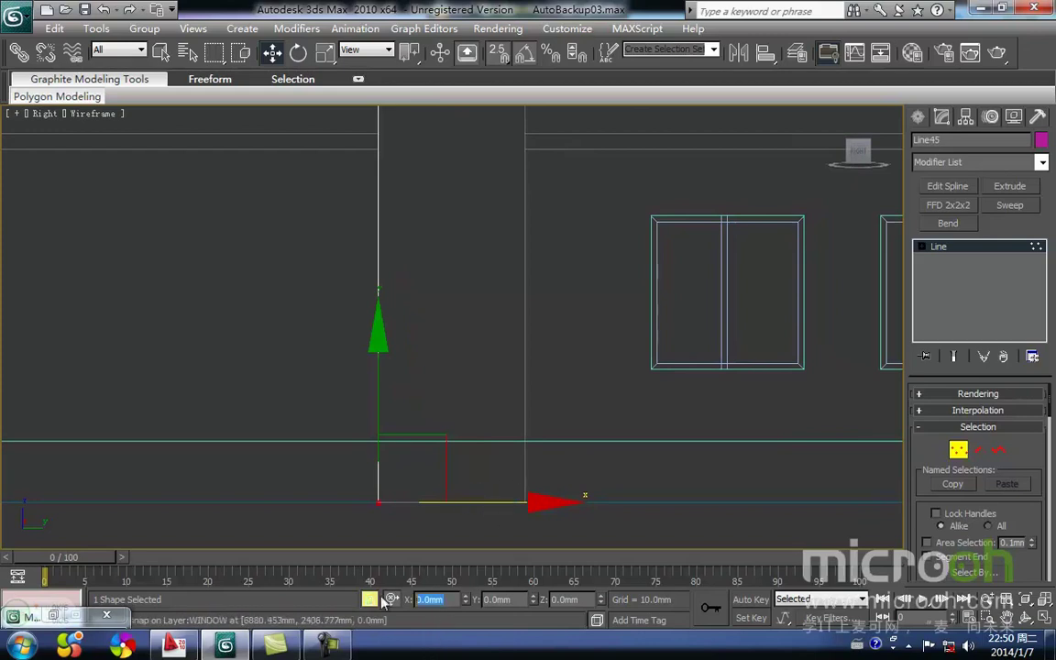
pyautogui.moveTo(434, 600); pyautogui.dragTo(367, 601)
pyautogui.write('20')
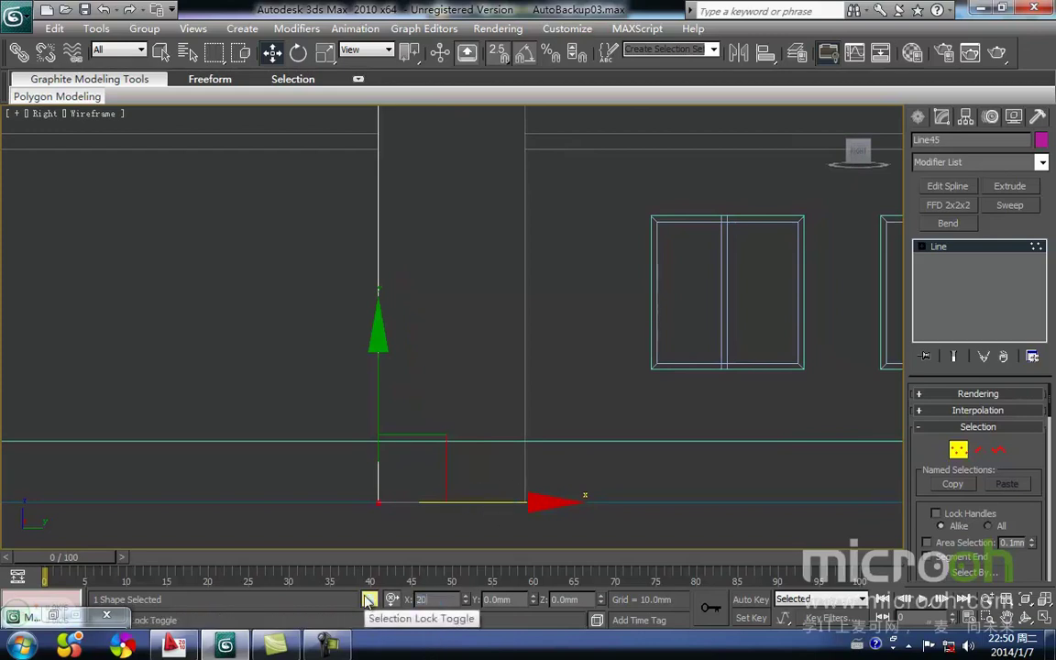
pyautogui.write('0')
pyautogui.press('Return')
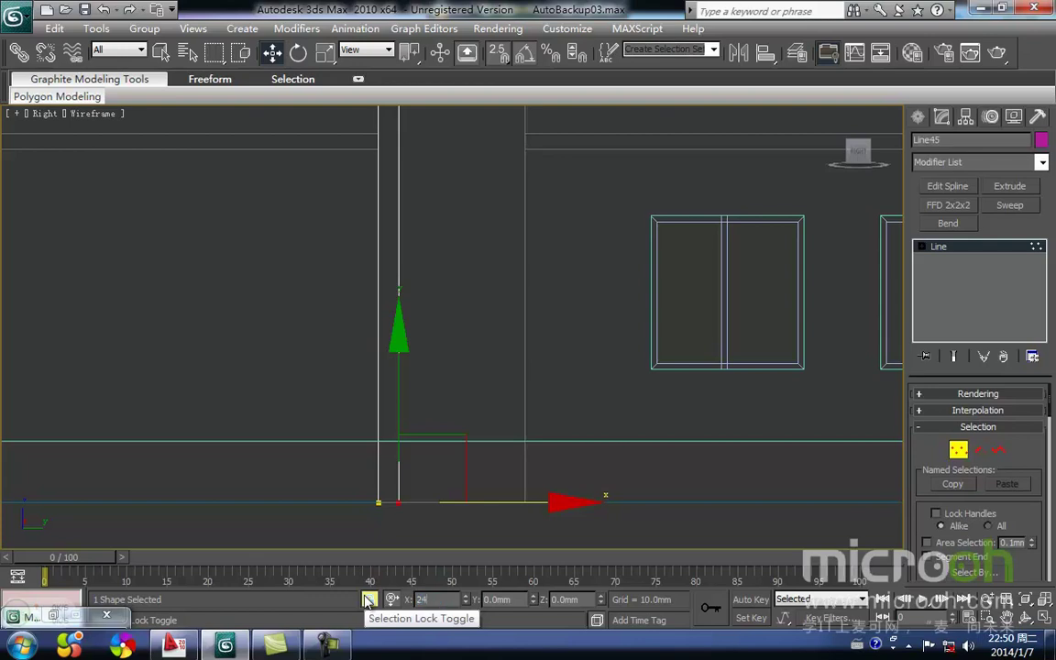
pyautogui.press('BackSpace')
pyautogui.press('BackSpace')
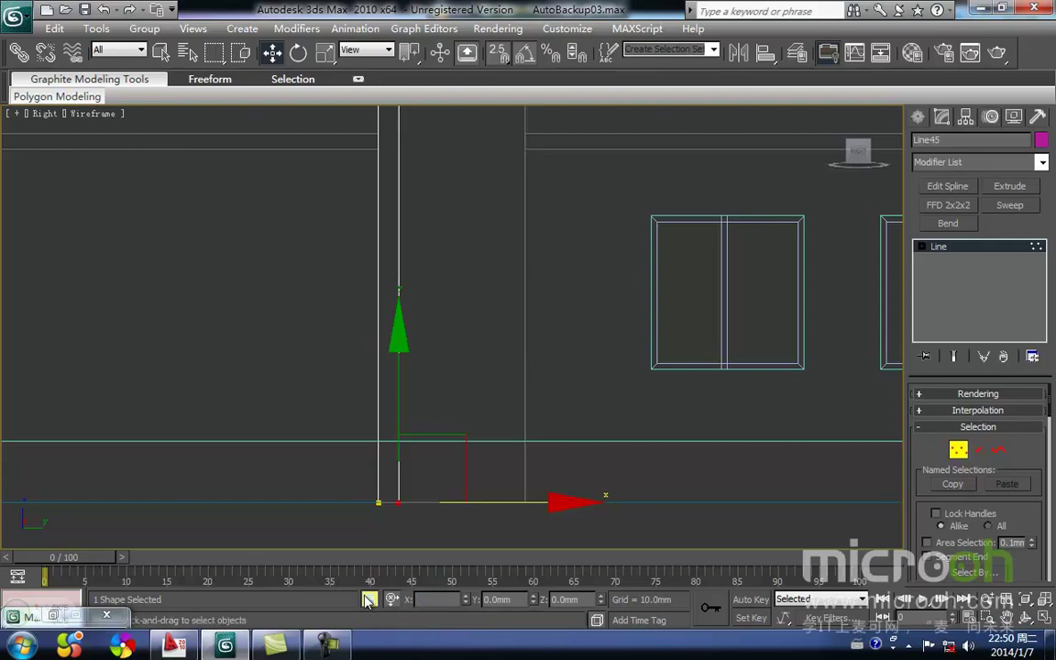
pyautogui.moveTo(425, 493); pyautogui.dragTo(485, 426, button='middle')
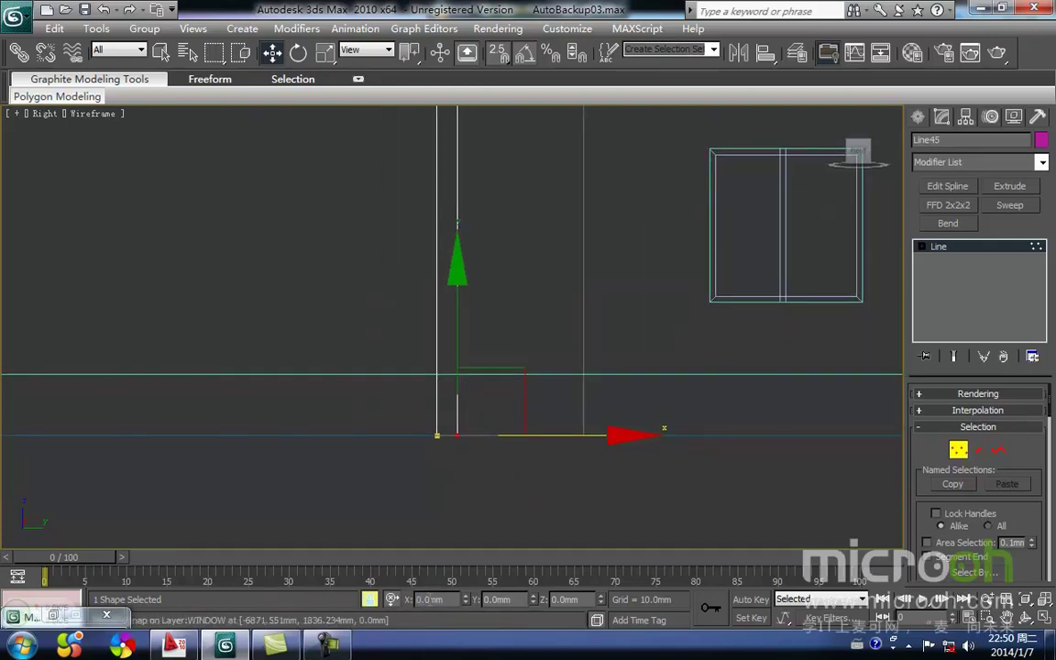
pyautogui.click(957, 453)
pyautogui.moveTo(604, 438); pyautogui.dragTo(545, 481, button='middle')
pyautogui.scroll(-5, 504, 481)
pyautogui.press('space')
pyautogui.click(504, 480)
# Step: Move the chimney profile along X in the plan view until it stands just outside the chimney footprint
pyautogui.moveTo(444, 295); pyautogui.dragTo(400, 511, button='middle')
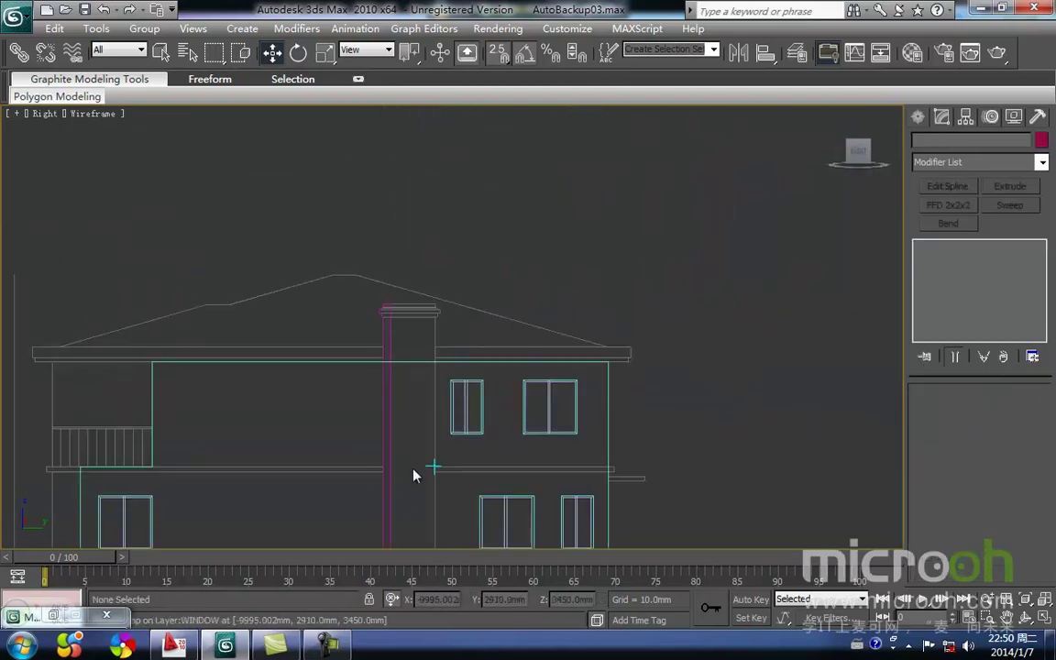
pyautogui.scroll(4, 400, 509)
pyautogui.click(322, 334)
pyautogui.moveTo(323, 334); pyautogui.dragTo(353, 286, button='middle')
pyautogui.press('t')
pyautogui.press('f')
pyautogui.moveTo(481, 380)
pyautogui.mouseDown(button='middle')
pyautogui.moveTo(382, 344)
pyautogui.moveTo(470, 361)
pyautogui.mouseUp(button='middle')
pyautogui.press('t')
pyautogui.scroll(2, 523, 364)
pyautogui.moveTo(583, 363); pyautogui.dragTo(367, 376, button='middle')
pyautogui.scroll(-3, 405, 375)
pyautogui.moveTo(544, 363); pyautogui.dragTo(396, 363, button='middle')
pyautogui.scroll(2, 403, 362)
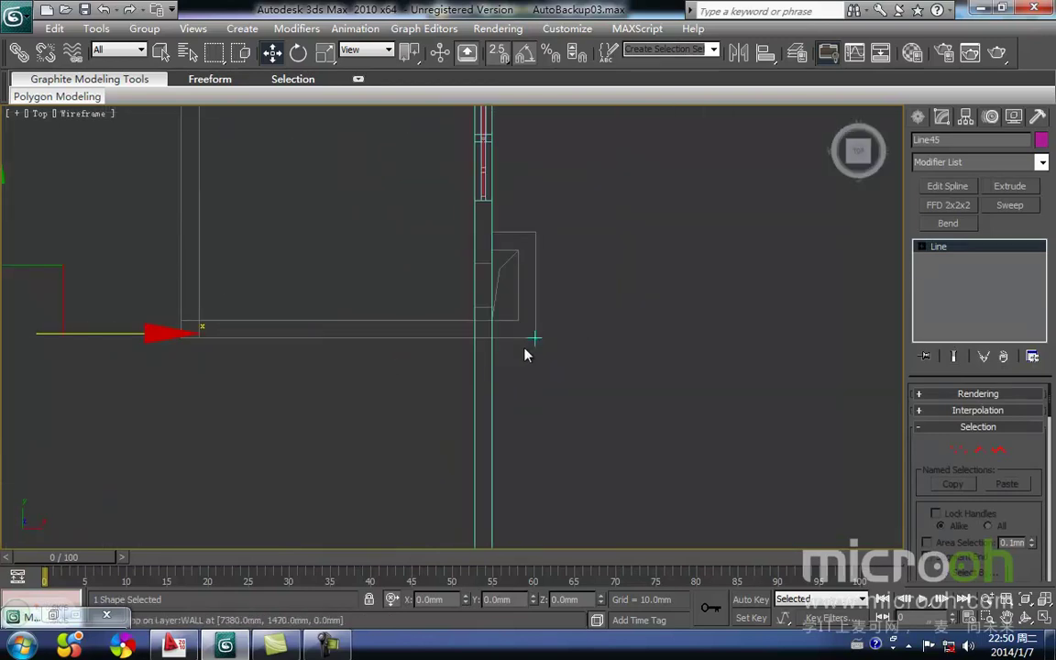
pyautogui.moveTo(524, 354); pyautogui.dragTo(662, 378, button='middle')
pyautogui.press('space')
pyautogui.moveTo(133, 357); pyautogui.dragTo(718, 367)
pyautogui.press('space')
pyautogui.click(746, 399)
# Step: Draw a 1440 by 840 mm rectangle in plan over the chimney footprint, from its outer corner to the wall's inner face
pyautogui.moveTo(900, 321); pyautogui.dragTo(806, 364, button='middle')
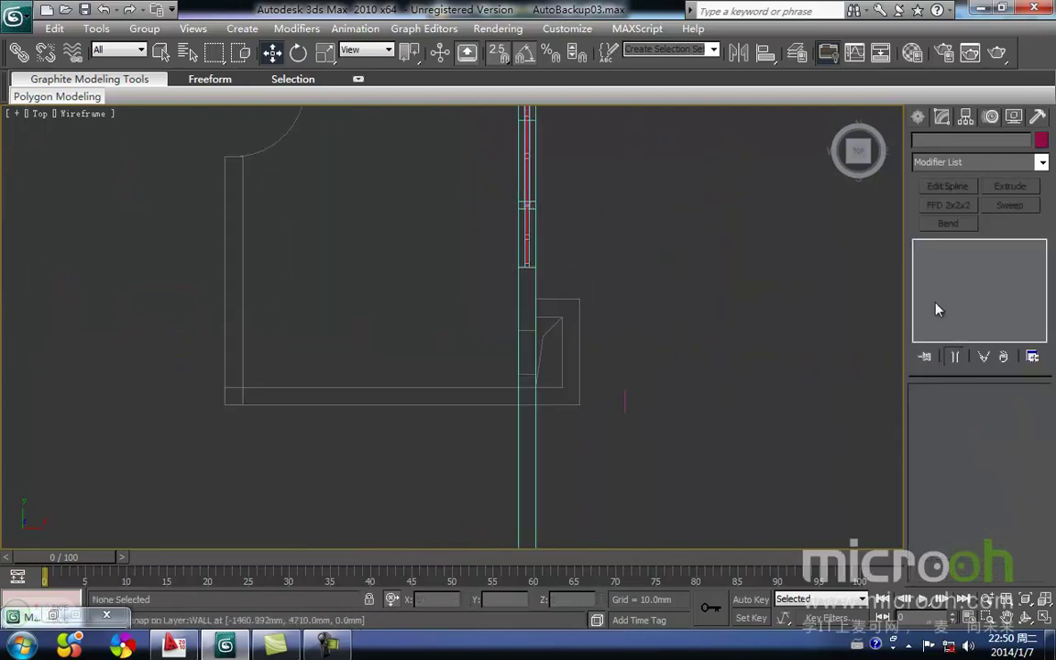
pyautogui.click(920, 116)
pyautogui.click(1013, 238)
pyautogui.moveTo(593, 348); pyautogui.dragTo(607, 320, button='middle')
pyautogui.moveTo(592, 273); pyautogui.dragTo(526, 377)
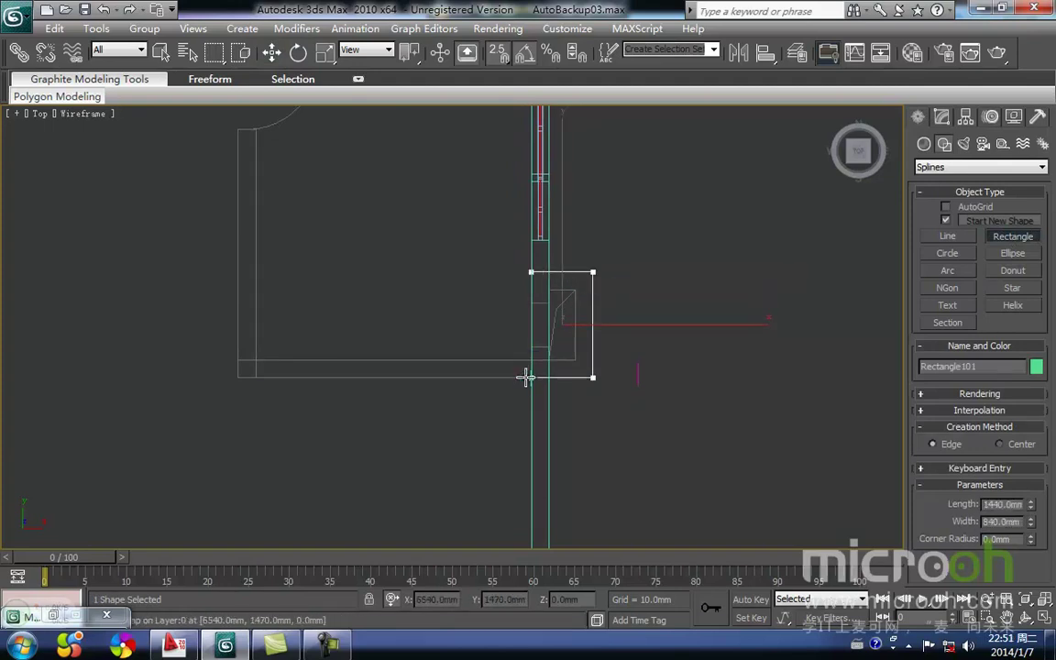
pyautogui.moveTo(525, 377); pyautogui.dragTo(527, 377)
pyautogui.press('w')
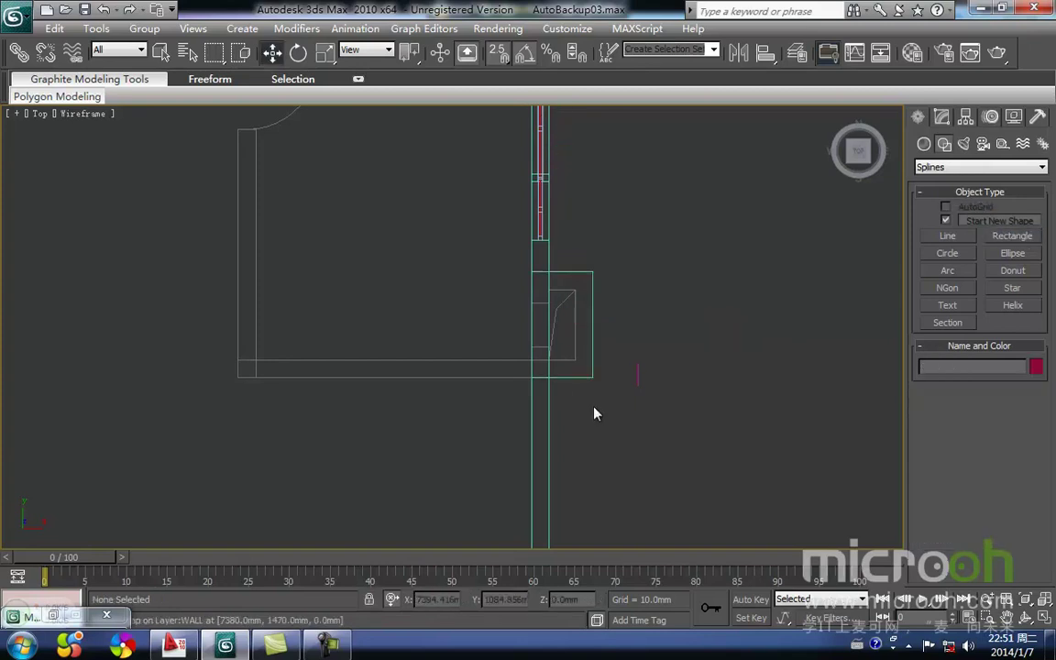
# Step: Toggle the P2 layer's visibility to compare the chimney rectangle with the upper-floor plan
pyautogui.moveTo(606, 267); pyautogui.dragTo(555, 316, button='middle')
pyautogui.click(796, 52)
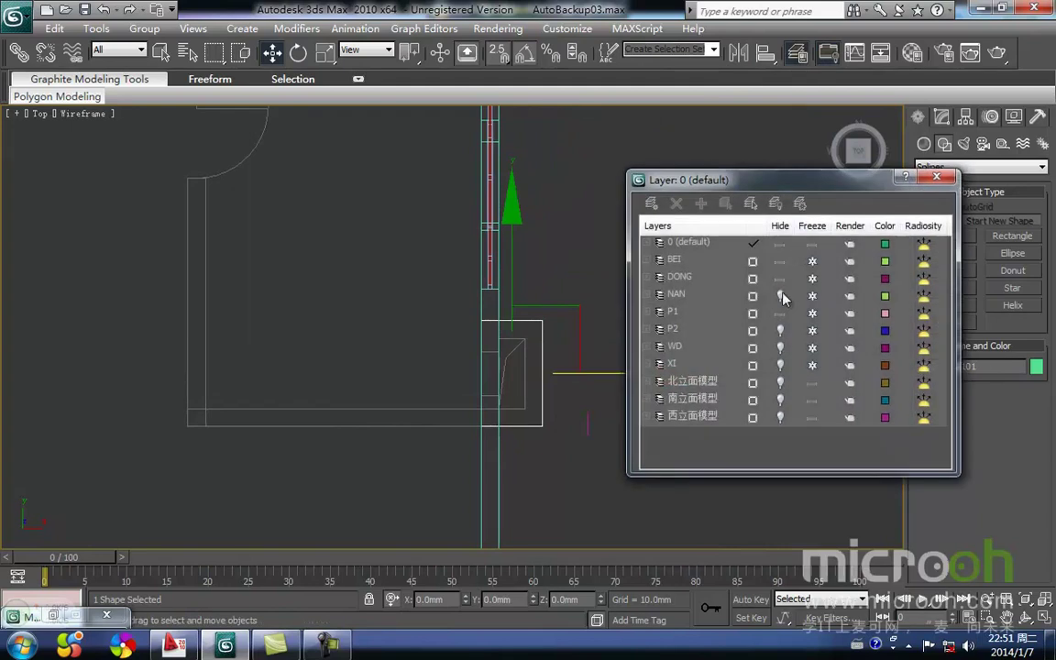
pyautogui.moveTo(771, 184); pyautogui.dragTo(783, 156)
pyautogui.click(791, 305)
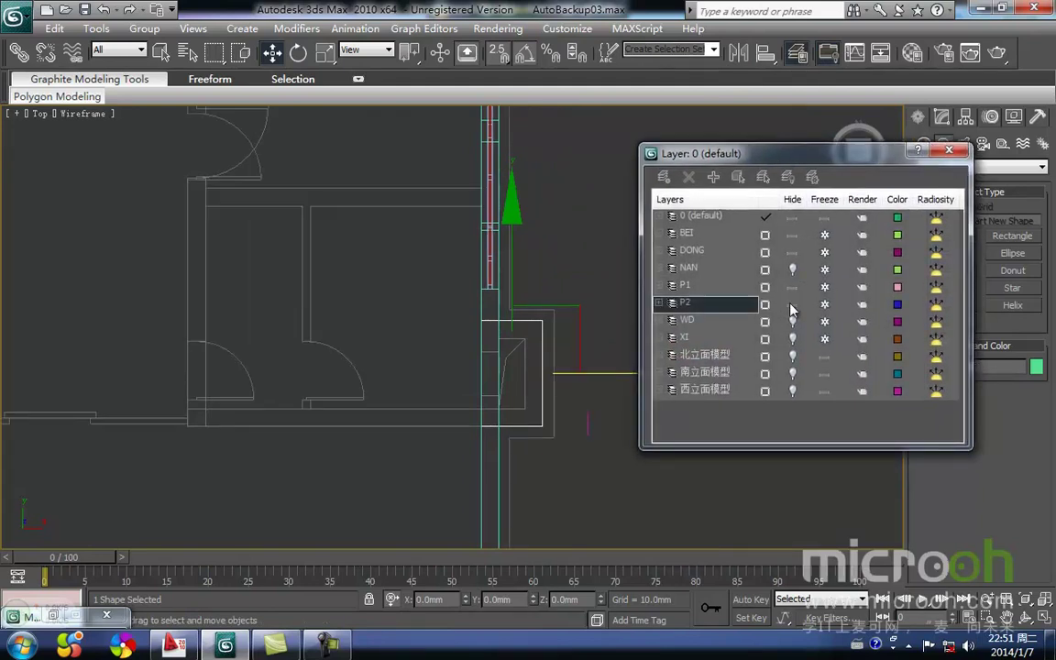
pyautogui.click(792, 306)
pyautogui.moveTo(551, 339); pyautogui.dragTo(480, 342, button='middle')
pyautogui.click(954, 151)
# Step: Apply a Sweep modifier to the chimney rectangle, using the stepped chimney profile as its custom section
pyautogui.click(530, 291)
pyautogui.click(485, 368)
pyautogui.keyDown('alt'); pyautogui.moveTo(562, 425); pyautogui.dragTo(357, 348, button='middle'); pyautogui.keyUp('alt')
pyautogui.moveTo(668, 454); pyautogui.dragTo(597, 474, button='middle')
pyautogui.click(939, 118)
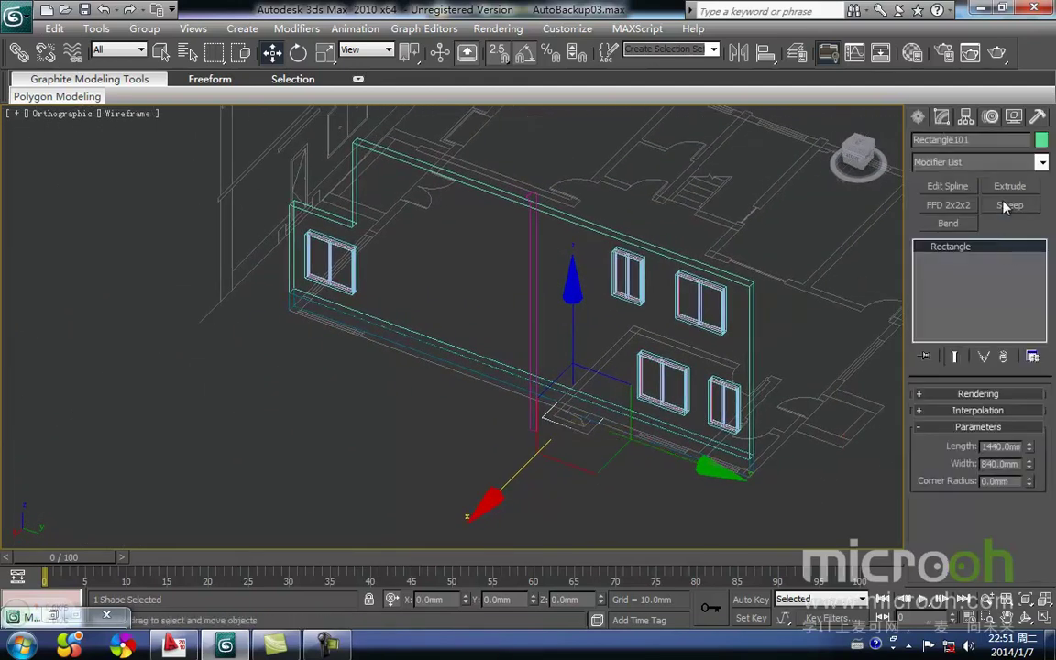
pyautogui.click(1009, 206)
pyautogui.scroll(-3, 1051, 464)
pyautogui.moveTo(1051, 464); pyautogui.dragTo(1051, 408)
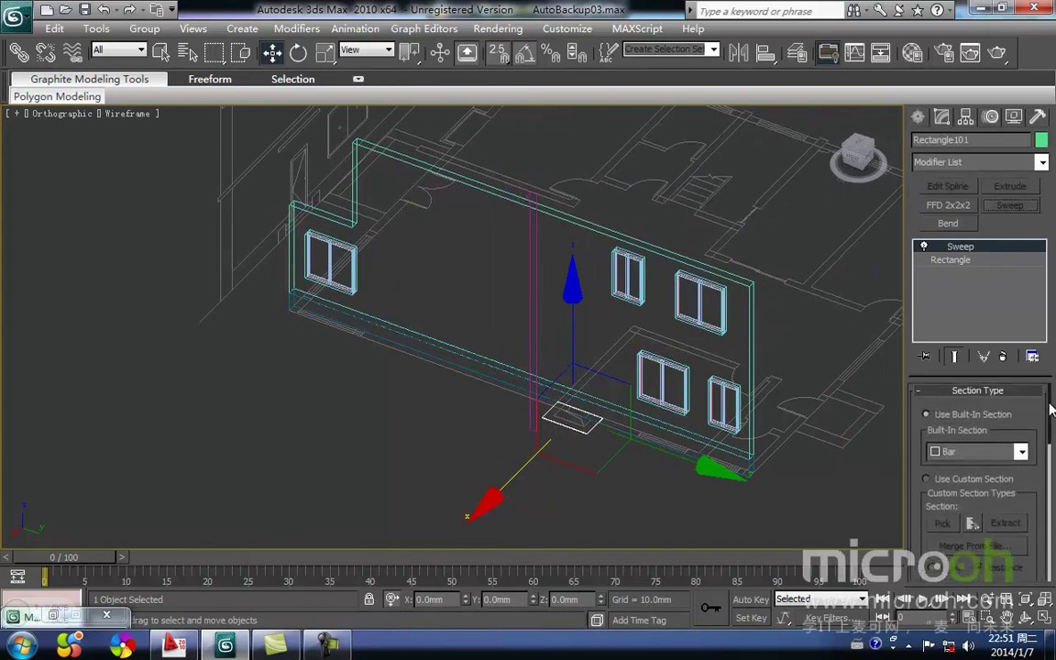
pyautogui.click(925, 483)
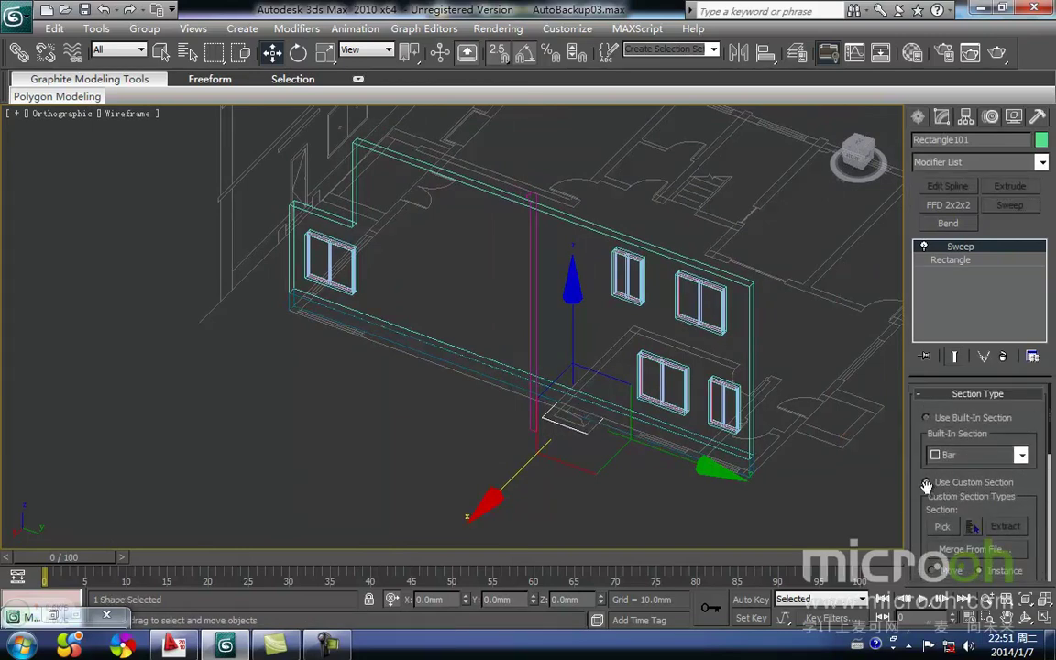
pyautogui.click(944, 529)
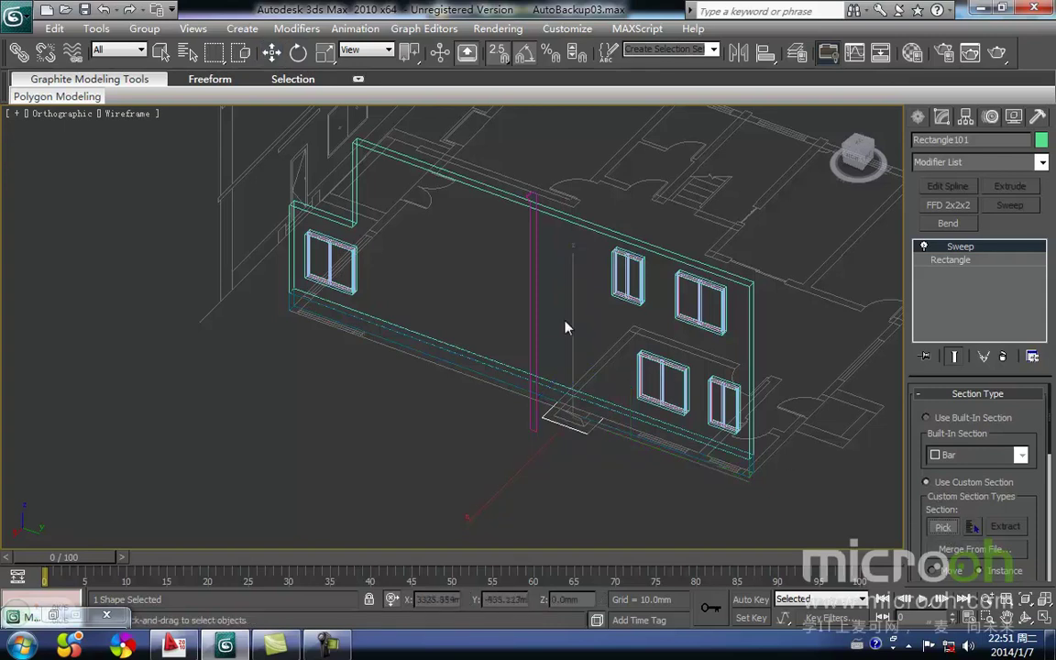
pyautogui.click(534, 327)
# Step: Move the swept chimney vertically from below ground up to the chimney's height on the elevation drawing
pyautogui.moveTo(537, 326); pyautogui.dragTo(541, 288, button='middle')
pyautogui.scroll(-3, 542, 288)
pyautogui.press('f')
pyautogui.scroll(-6, 542, 288)
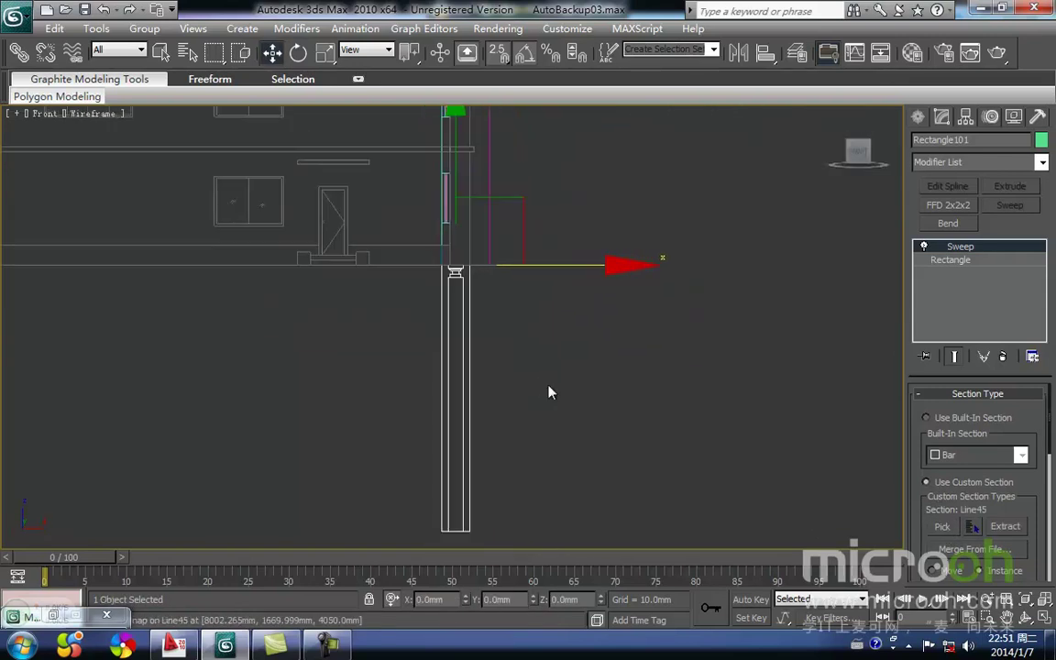
pyautogui.press('r')
pyautogui.scroll(3, 561, 423)
pyautogui.moveTo(563, 403); pyautogui.dragTo(549, 459, button='middle')
pyautogui.scroll(-3, 524, 385)
pyautogui.moveTo(517, 364); pyautogui.dragTo(515, 455, button='middle')
pyautogui.press('space')
pyautogui.moveTo(449, 268); pyautogui.dragTo(449, 117)
pyautogui.moveTo(473, 408); pyautogui.dragTo(463, 356)
pyautogui.moveTo(479, 262); pyautogui.dragTo(479, 375, button='middle')
pyautogui.scroll(2, 479, 375)
pyautogui.scroll(3, 479, 374)
pyautogui.scroll(2, 419, 447)
pyautogui.moveTo(471, 255); pyautogui.dragTo(405, 452, button='middle')
# Step: Mirror the sweep section on the XZ plane so the cap's steps face outward
pyautogui.press('F3')
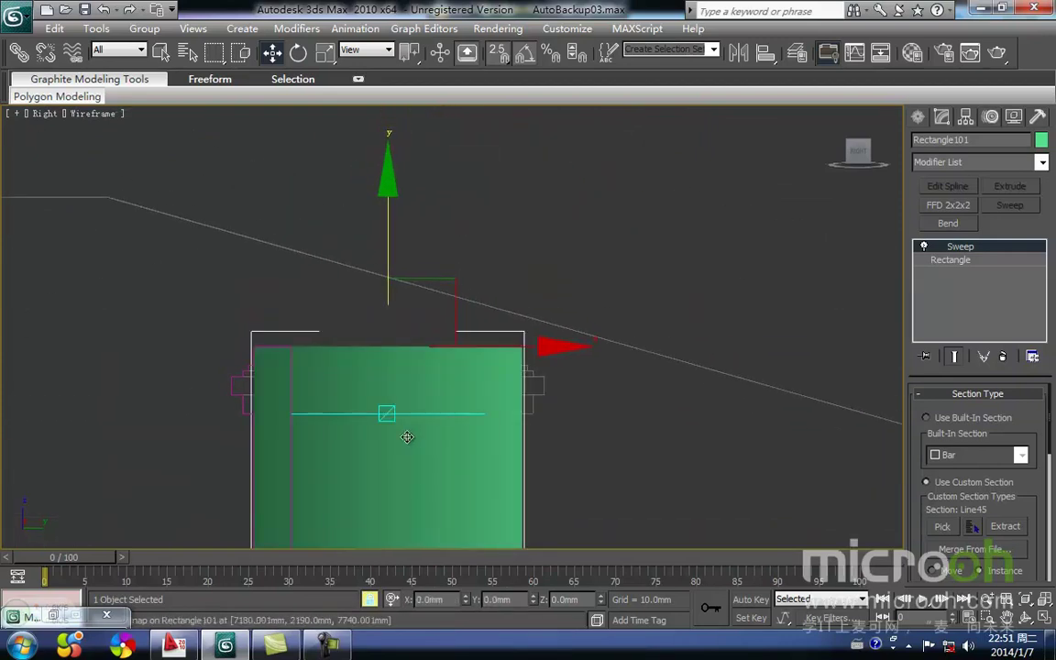
pyautogui.moveTo(1047, 453); pyautogui.dragTo(1047, 519)
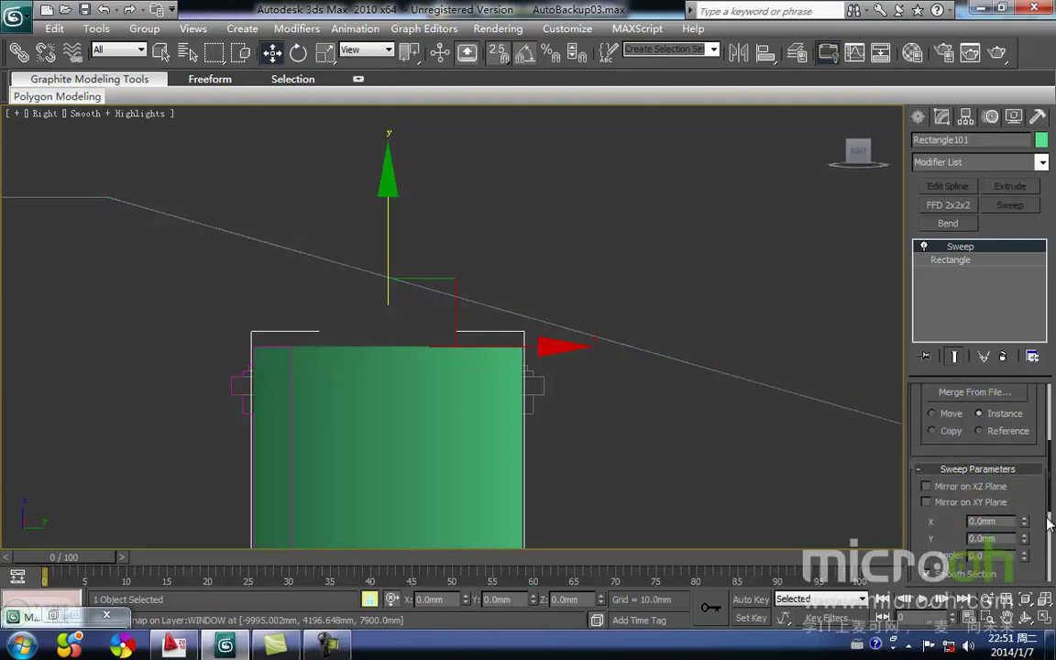
pyautogui.click(927, 486)
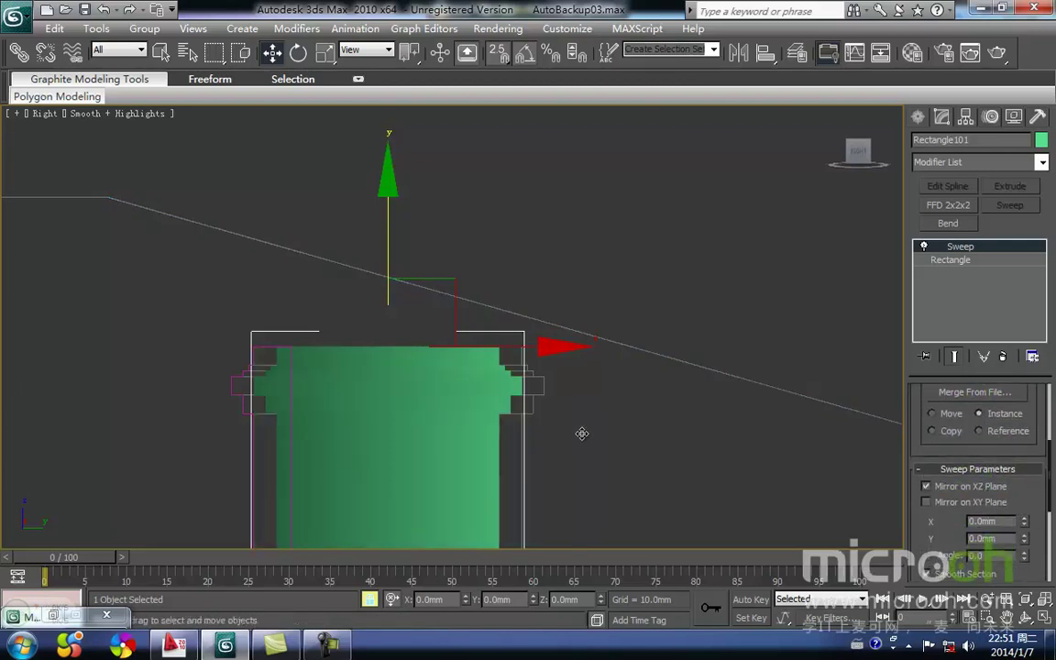
pyautogui.moveTo(586, 434); pyautogui.dragTo(630, 372, button='middle')
pyautogui.press('F3')
# Step: Try the sweep's pivot alignments and set it to top centre so the chimney section lines up with the elevation drawing
pyautogui.scroll(-2, 499, 398)
pyautogui.moveTo(420, 385); pyautogui.dragTo(446, 324, button='middle')
pyautogui.moveTo(1051, 481); pyautogui.dragTo(1046, 545)
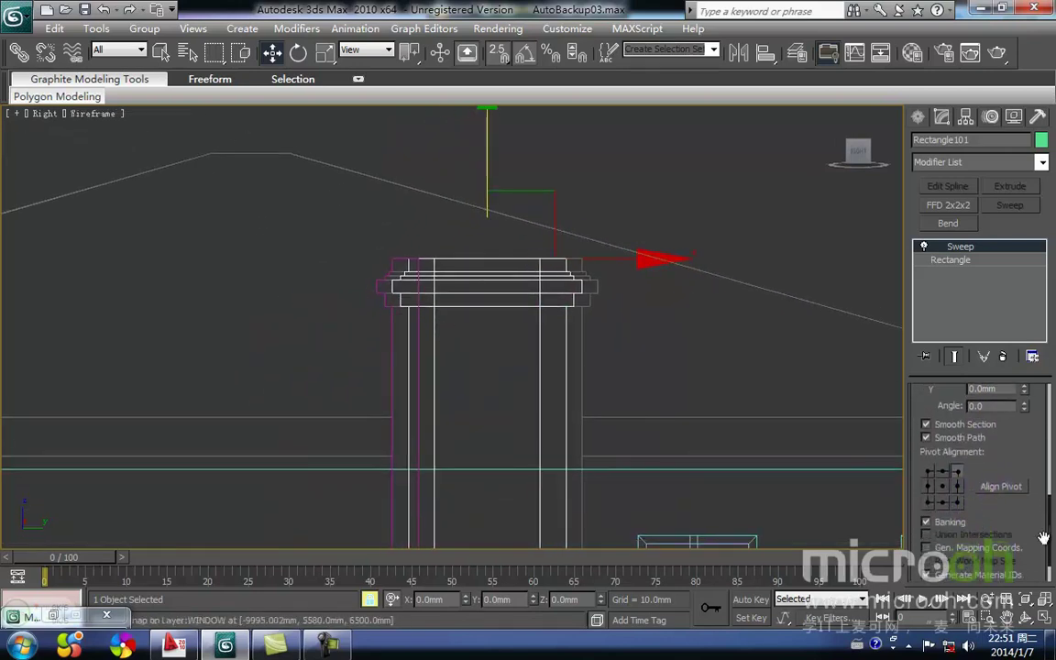
pyautogui.click(943, 473)
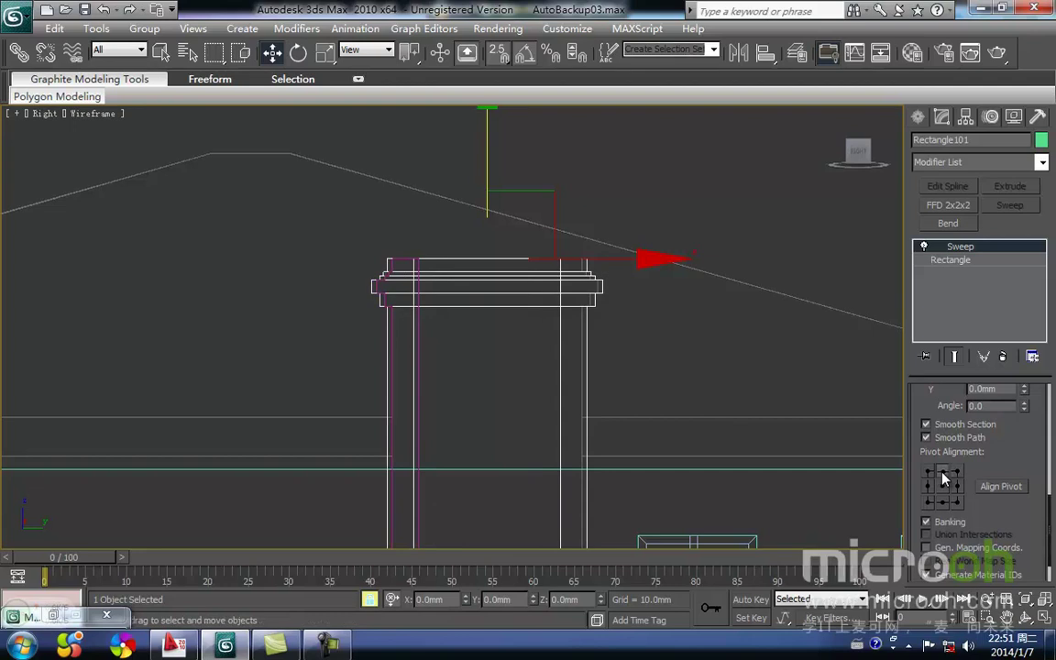
pyautogui.click(927, 474)
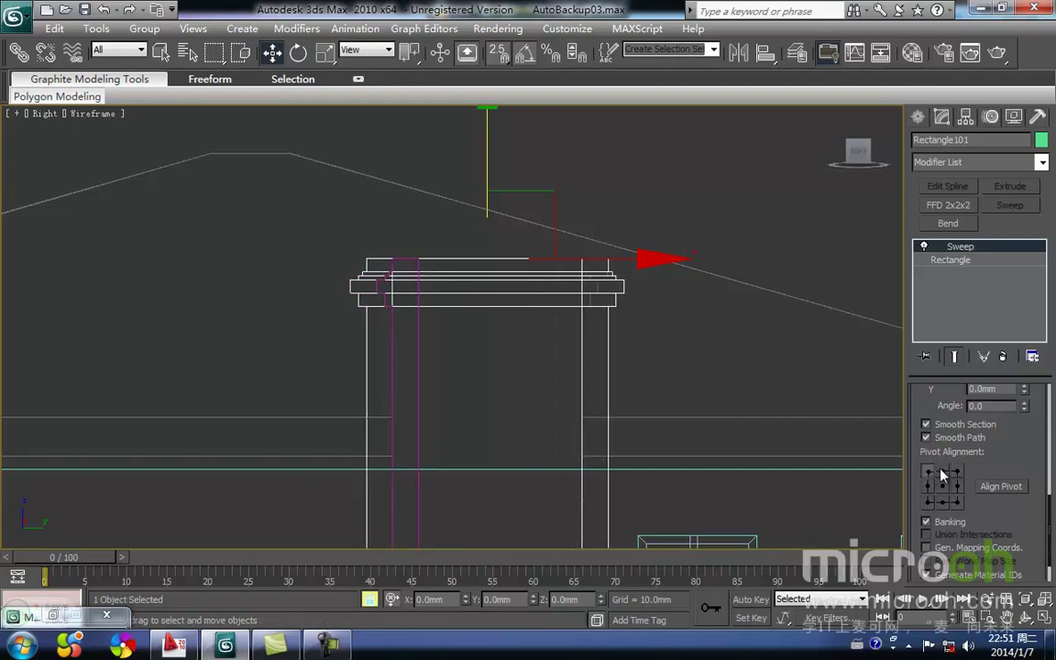
pyautogui.click(941, 473)
pyautogui.moveTo(589, 354); pyautogui.dragTo(598, 387, button='middle')
pyautogui.scroll(2, 550, 335)
pyautogui.scroll(-2, 622, 384)
# Step: Unlock the selection and inspect the swept chimney against the wall in plan, side and angled shaded views
pyautogui.press('t')
pyautogui.press('z')
pyautogui.press('space')
pyautogui.click(619, 441)
pyautogui.moveTo(603, 448); pyautogui.dragTo(552, 394)
pyautogui.moveTo(533, 351)
pyautogui.mouseDown(button='middle')
pyautogui.moveTo(567, 365)
pyautogui.moveTo(575, 353)
pyautogui.mouseUp(button='middle')
pyautogui.press('r')
pyautogui.press('z')
pyautogui.press('F3')
pyautogui.moveTo(442, 391); pyautogui.dragTo(450, 364, button='middle')
pyautogui.scroll(-2, 450, 364)
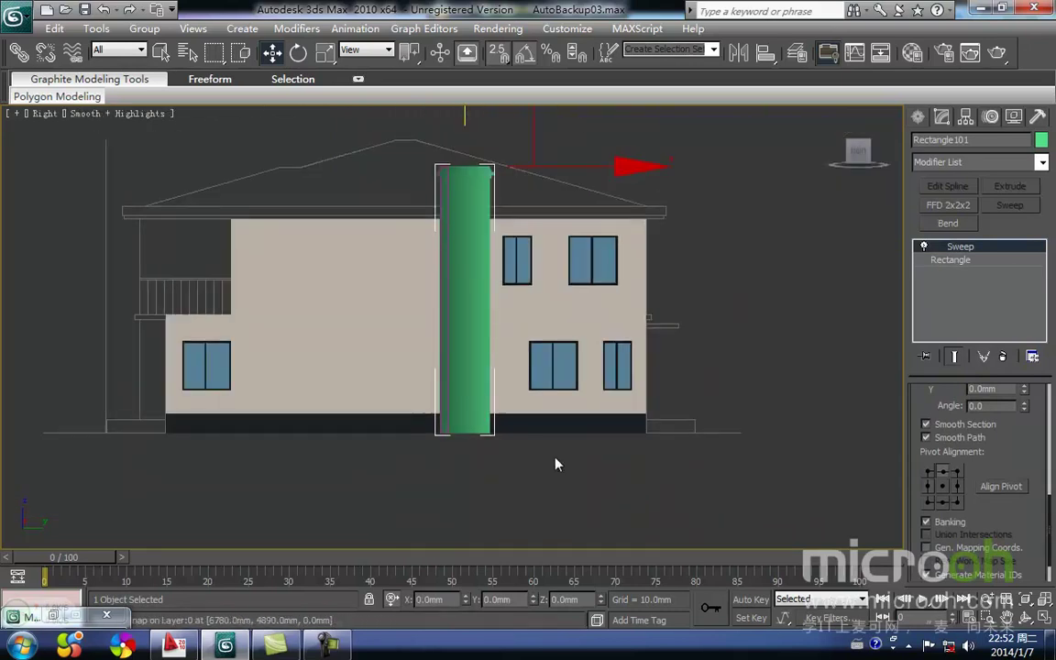
pyautogui.keyDown('alt'); pyautogui.moveTo(473, 438); pyautogui.dragTo(550, 496, button='middle'); pyautogui.keyUp('alt')
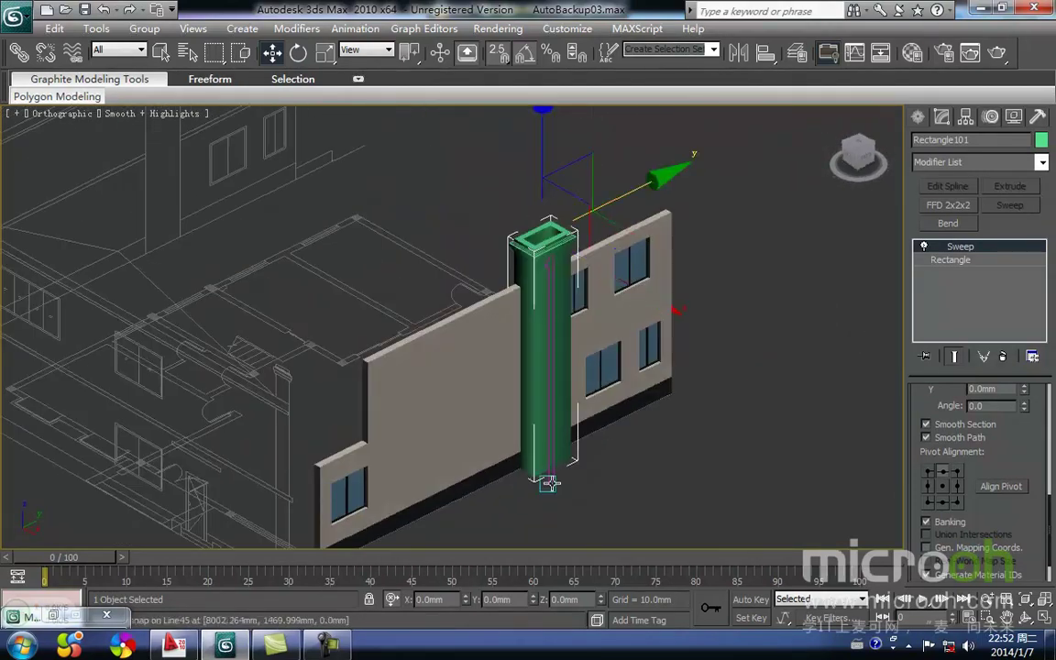
pyautogui.scroll(2, 548, 259)
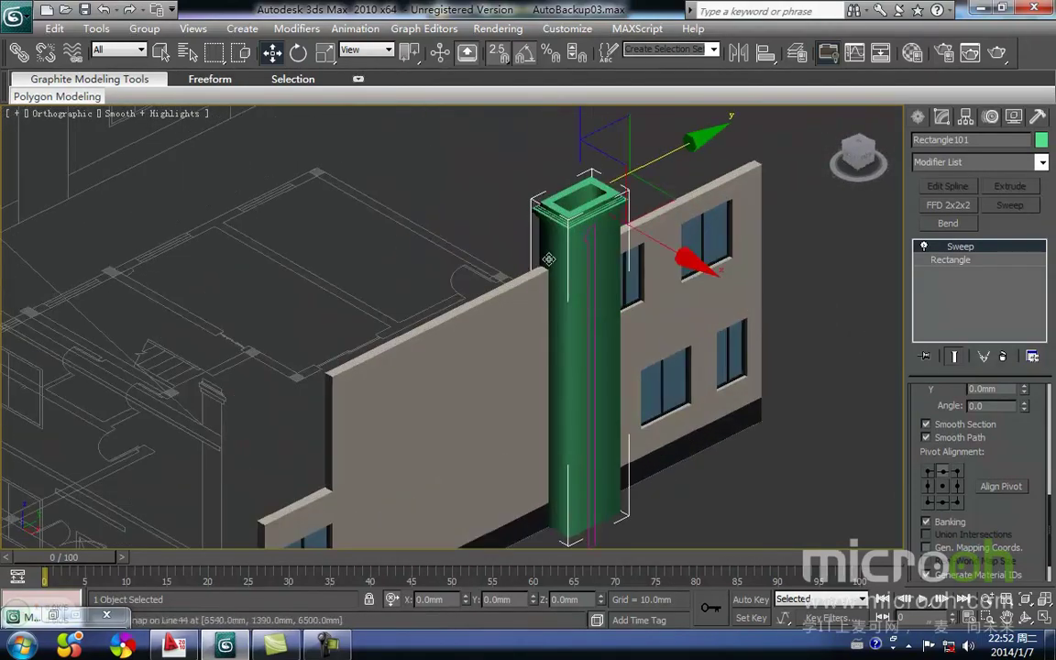
# Step: Turn off Smooth Section and Smooth Path on the chimney's sweep
pyautogui.click(928, 439)
pyautogui.moveTo(638, 463); pyautogui.dragTo(544, 425, button='middle')
pyautogui.scroll(-2, 584, 432)
pyautogui.press('f')
pyautogui.press('r')
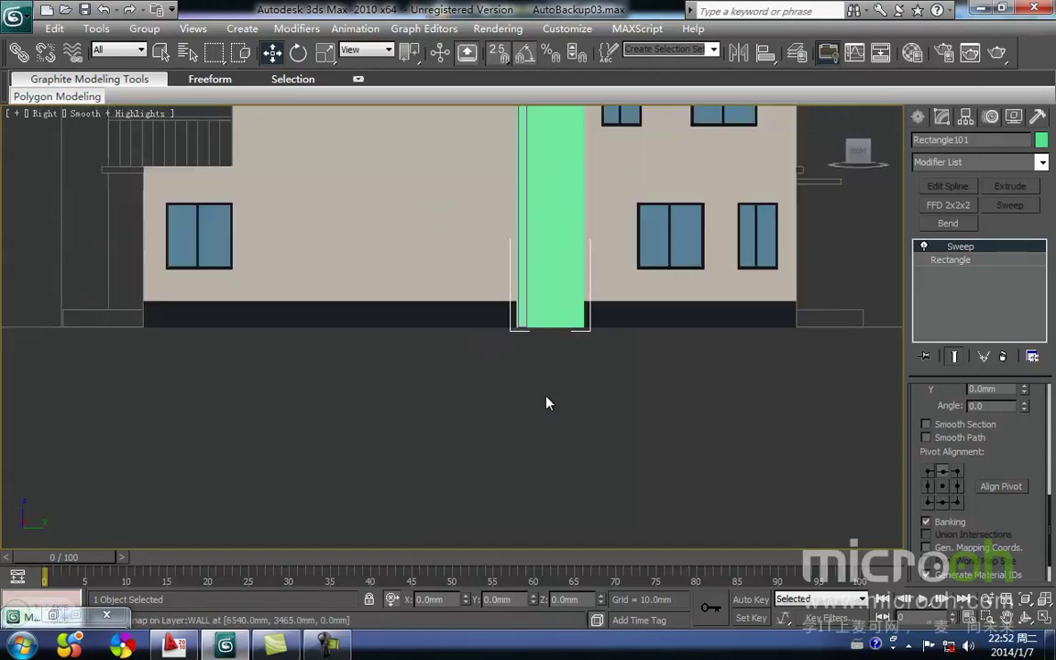
pyautogui.press('z')
# Step: Switch to AutoCAD and examine the chimney's top and brick finish on the elevation drawing
pyautogui.click(172, 644)
pyautogui.scroll(2, 332, 312)
pyautogui.scroll(-4, 332, 312)
pyautogui.scroll(3, 574, 359)
pyautogui.scroll(4, 575, 359)
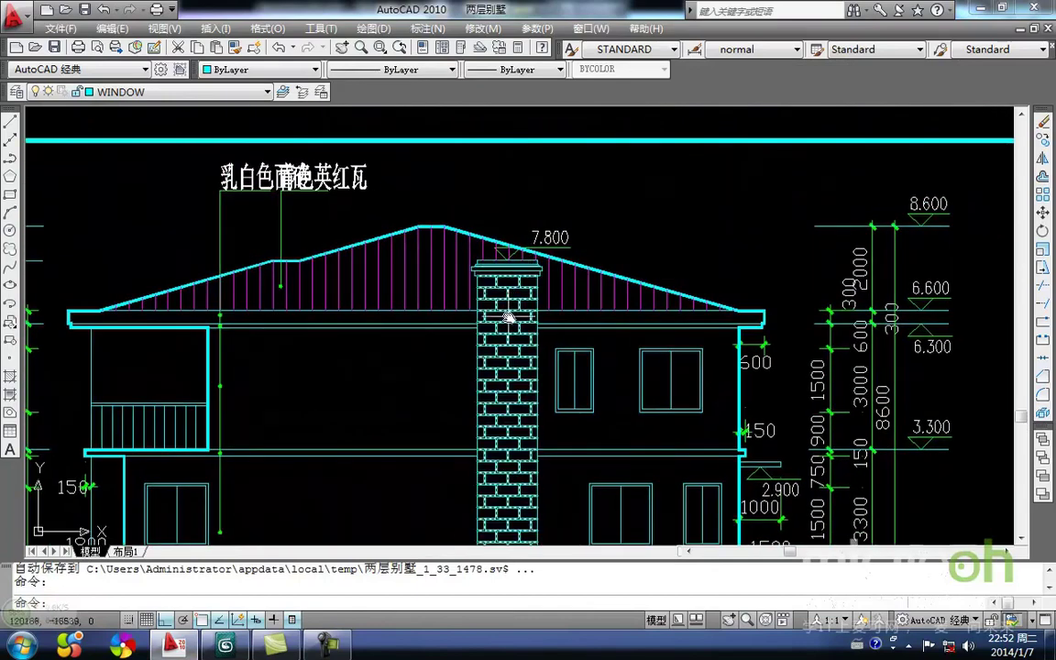
pyautogui.moveTo(509, 314); pyautogui.dragTo(473, 308, button='middle')
# Step: Switch back to 3ds Max and assign the dark 青石板贴面 material to the chimney
pyautogui.click(225, 647)
pyautogui.scroll(5, 431, 377)
pyautogui.scroll(2, 417, 321)
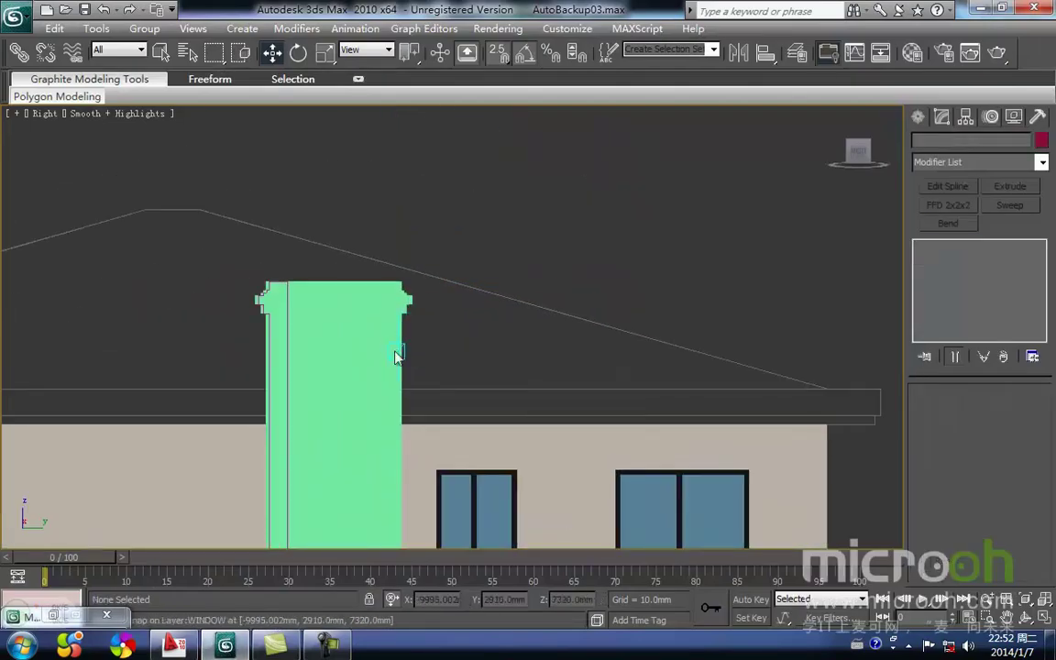
pyautogui.click(379, 335)
pyautogui.moveTo(379, 334); pyautogui.dragTo(391, 307, button='middle')
pyautogui.press('m')
pyautogui.click(667, 259)
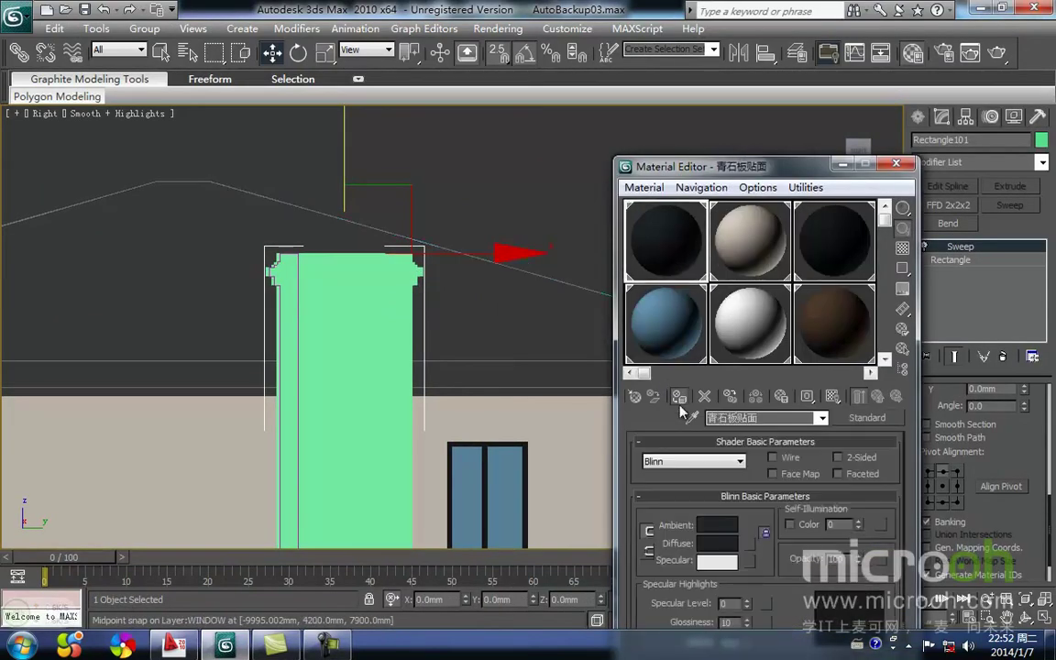
pyautogui.click(678, 398)
pyautogui.click(517, 333)
pyautogui.click(838, 167)
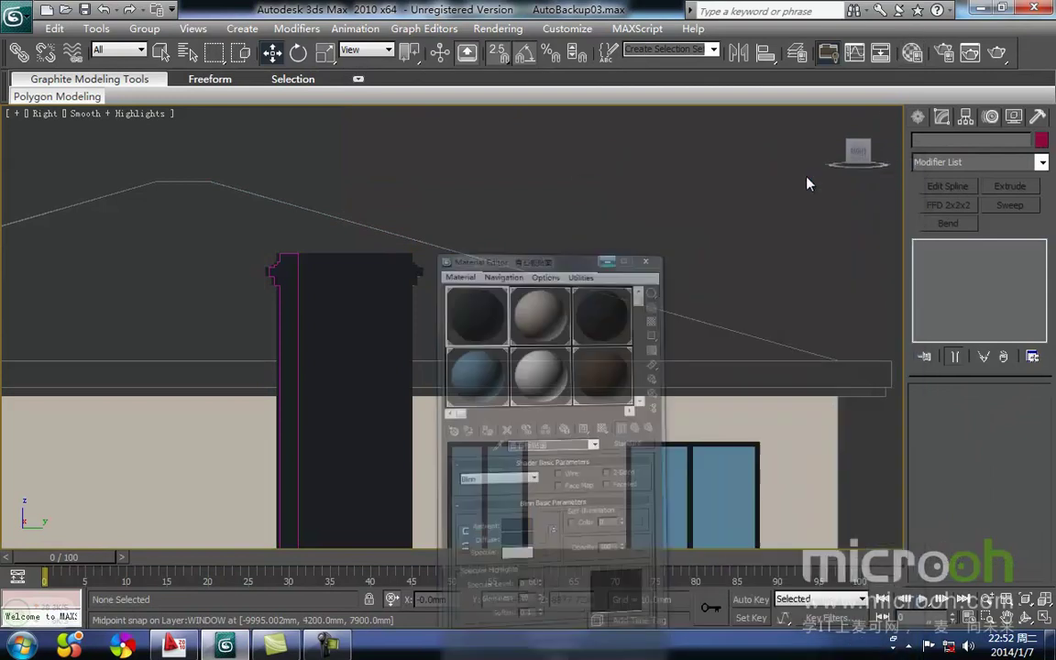
# Step: Delete the leftover stepped profile spline beside the chimney
pyautogui.scroll(-6, 443, 305)
pyautogui.keyDown('alt'); pyautogui.moveTo(456, 429); pyautogui.dragTo(537, 507, button='middle'); pyautogui.keyUp('alt')
pyautogui.click(507, 501)
pyautogui.press('Delete')
pyautogui.scroll(6, 495, 353)
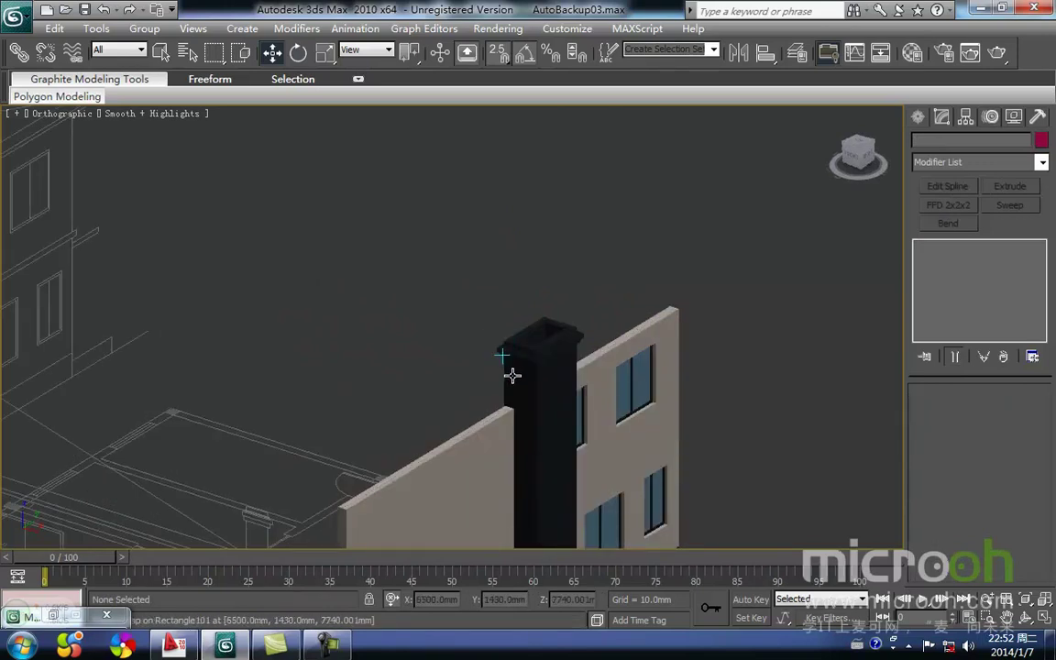
pyautogui.scroll(-6, 384, 285)
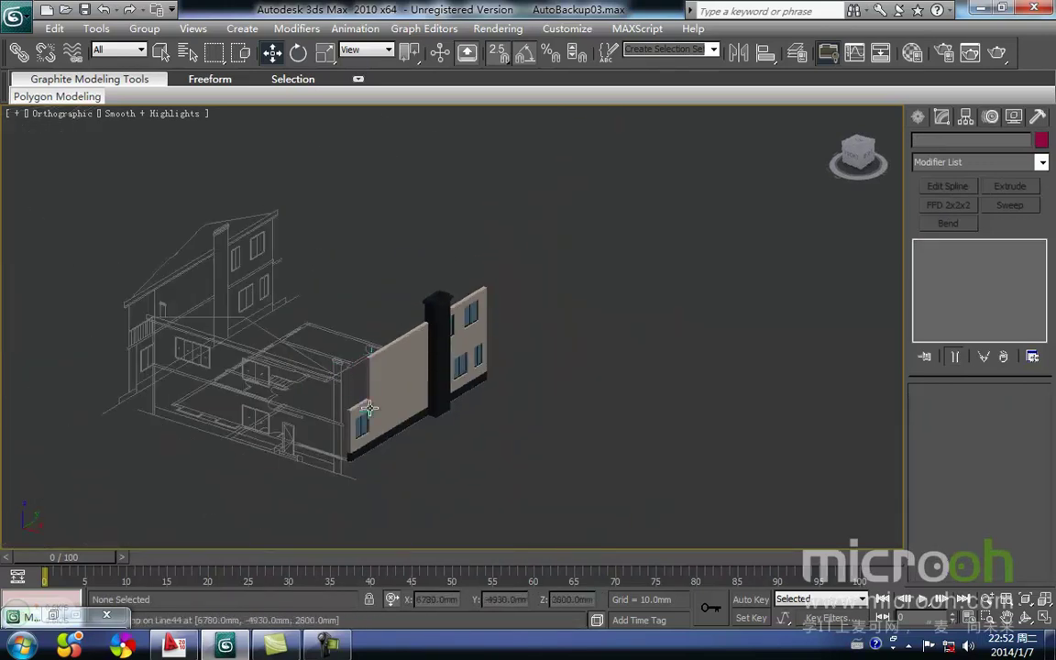
# Step: Select all the east elevation's walls, windows and chimney and combine them into one group with the default name
pyautogui.scroll(2, 360, 400)
pyautogui.press('F3')
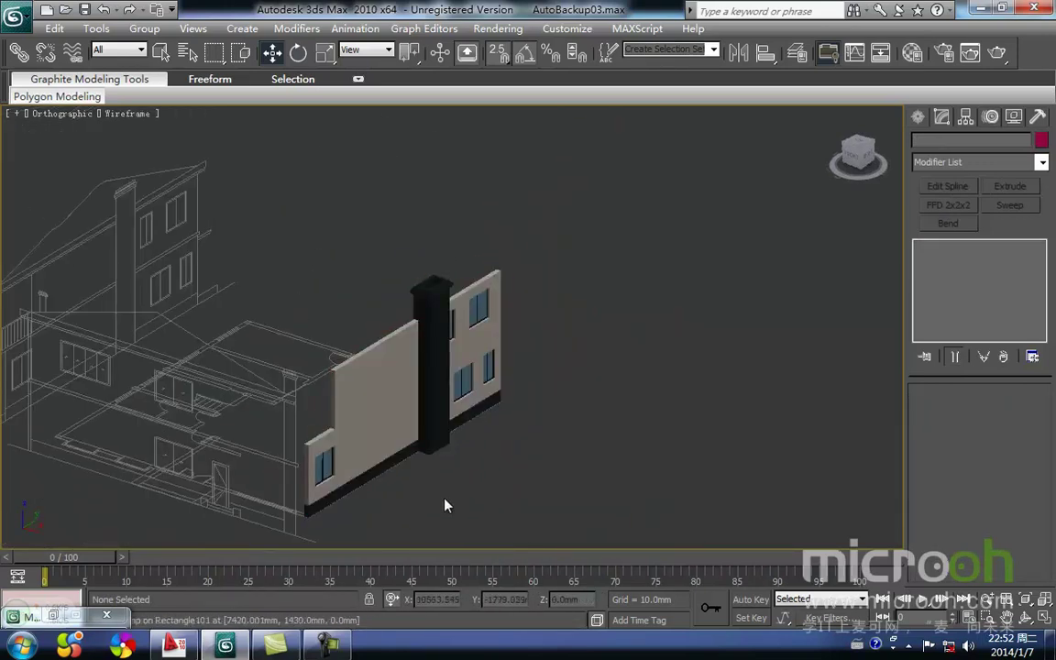
pyautogui.scroll(-3, 449, 496)
pyautogui.moveTo(570, 495); pyautogui.dragTo(160, 161)
pyautogui.click(144, 29)
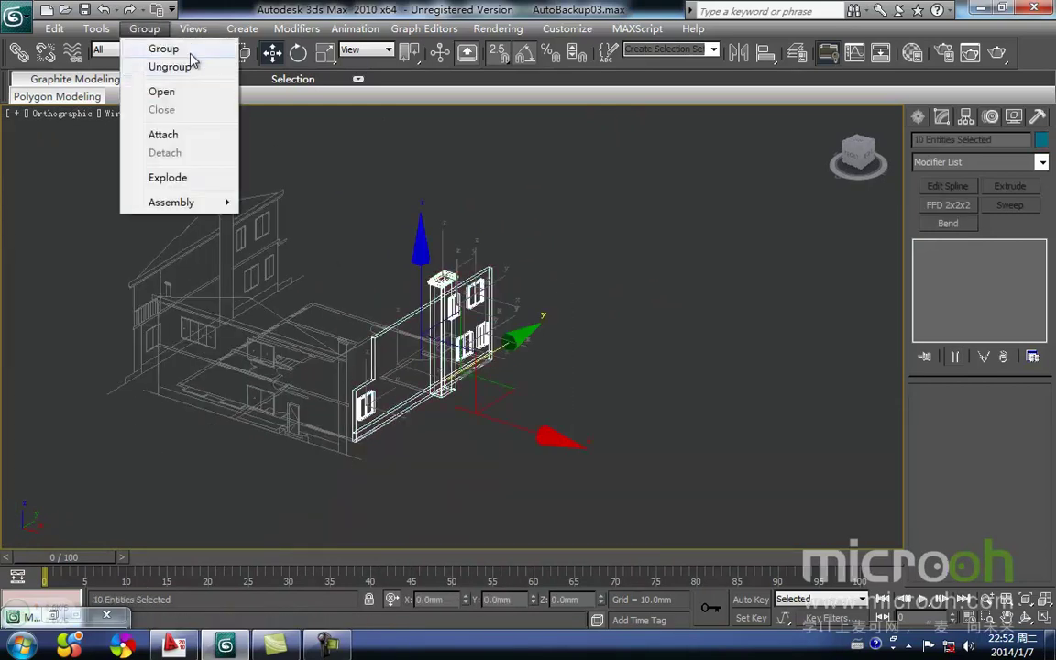
pyautogui.click(165, 45)
pyautogui.click(545, 355)
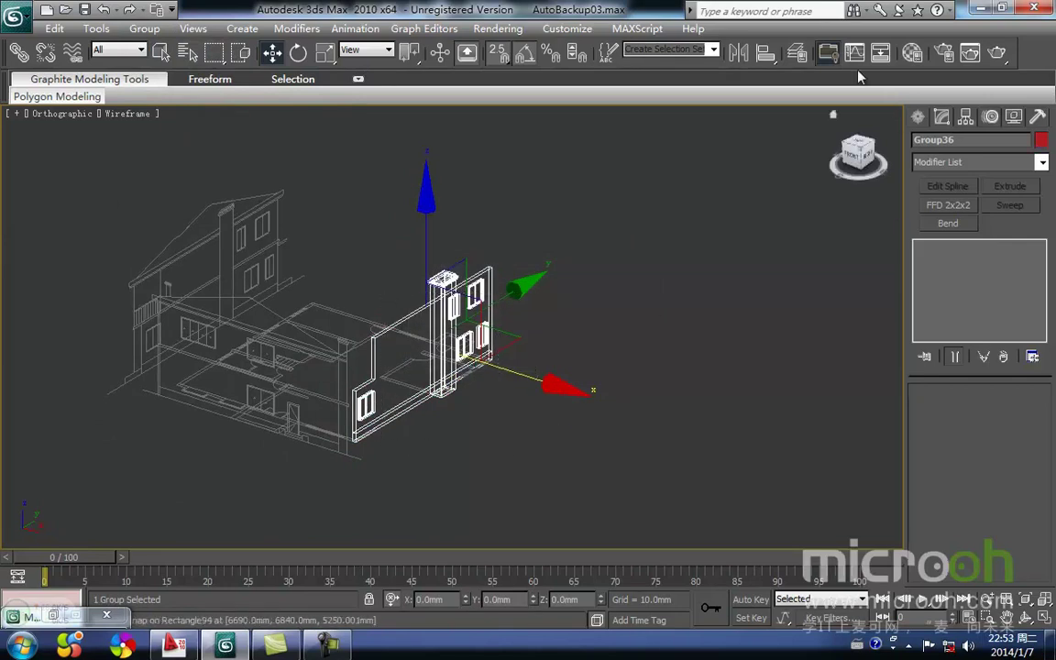
# Step: Create a new layer named 东立面模型
pyautogui.click(796, 52)
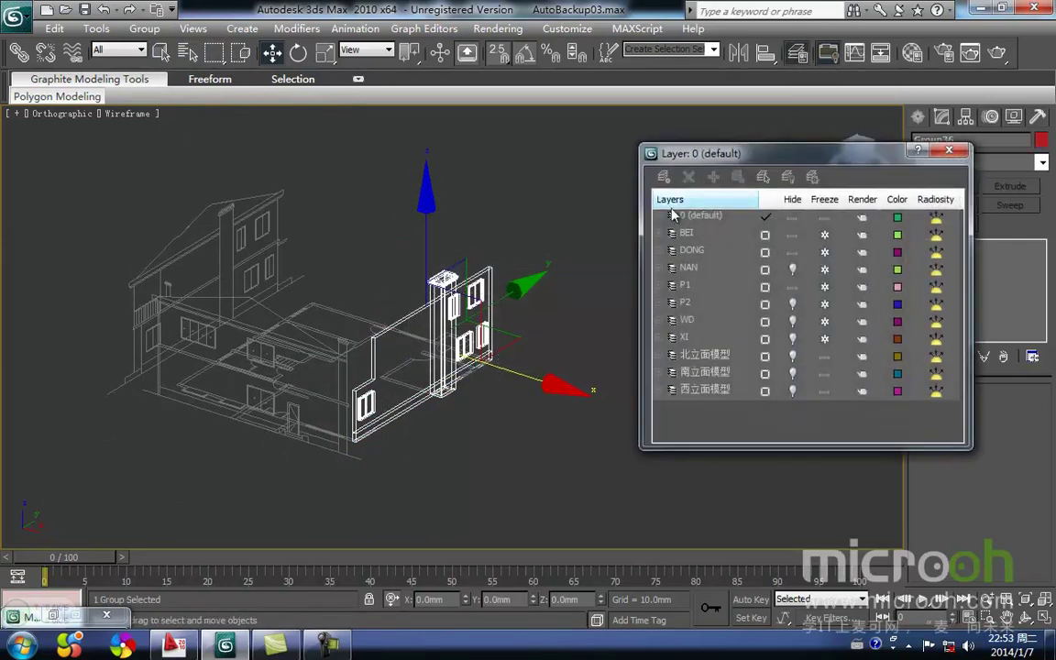
pyautogui.click(663, 176)
pyautogui.click(722, 269)
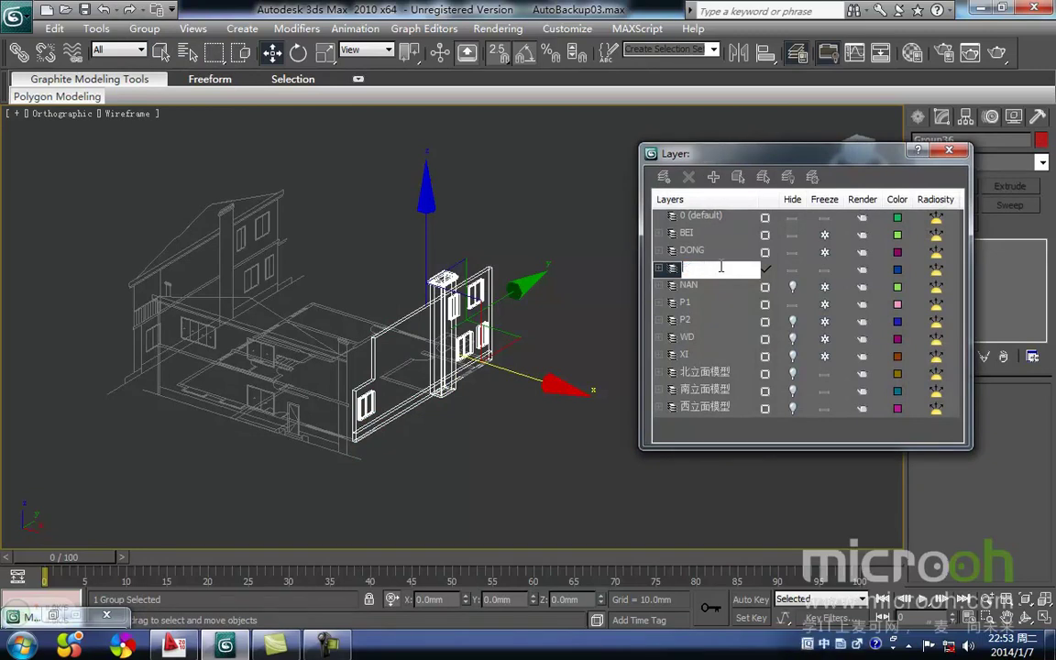
pyautogui.write('dong')
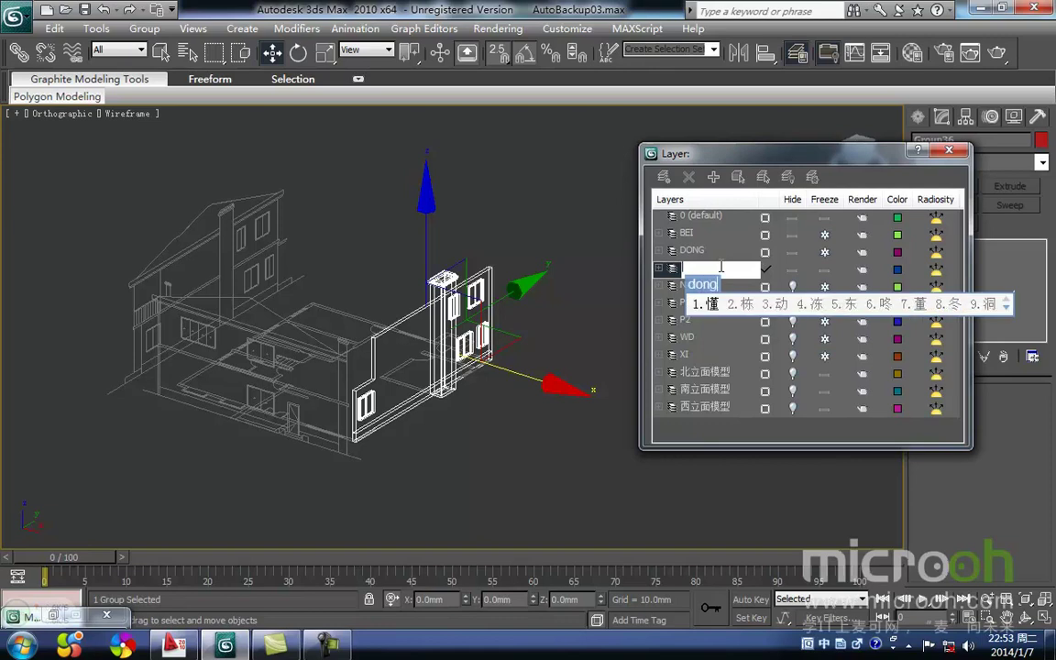
pyautogui.write('limian2mo')
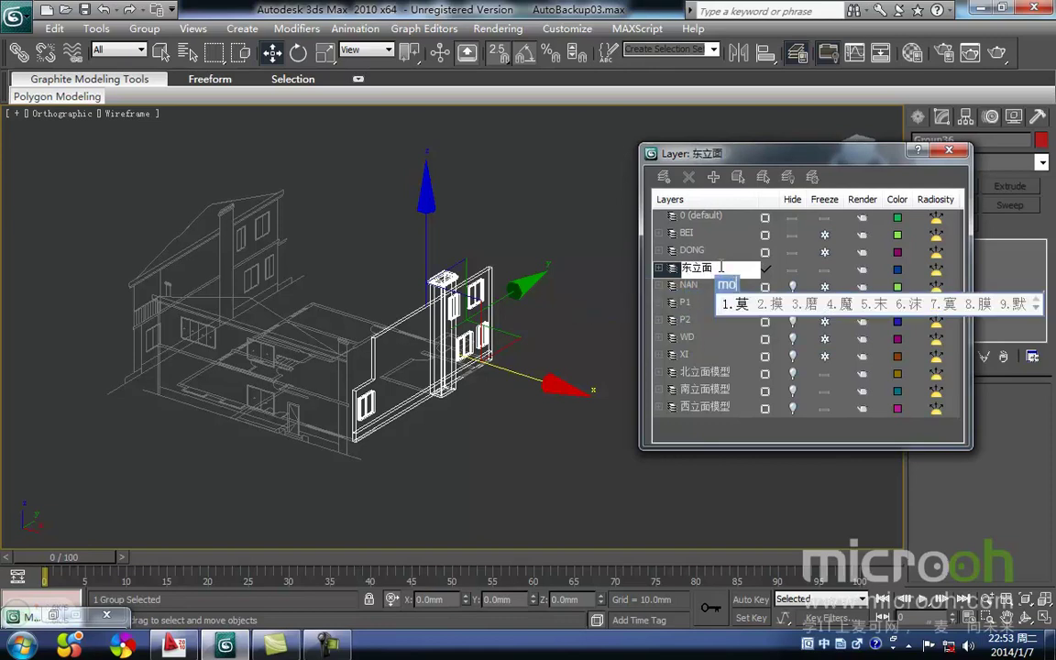
pyautogui.write('xing')
pyautogui.press('space')
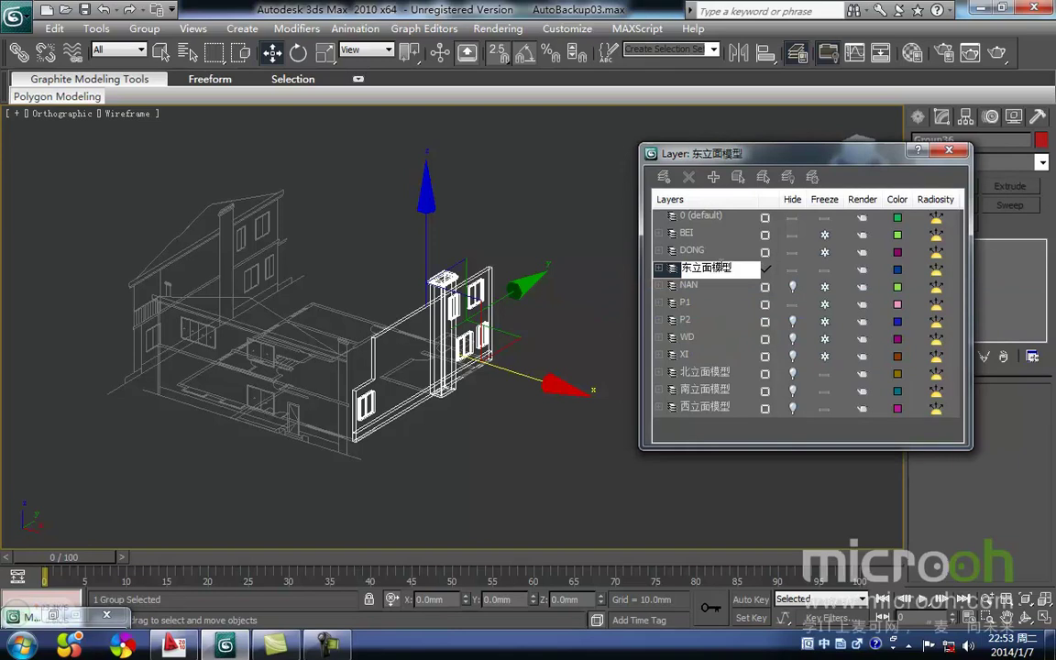
pyautogui.click(556, 267)
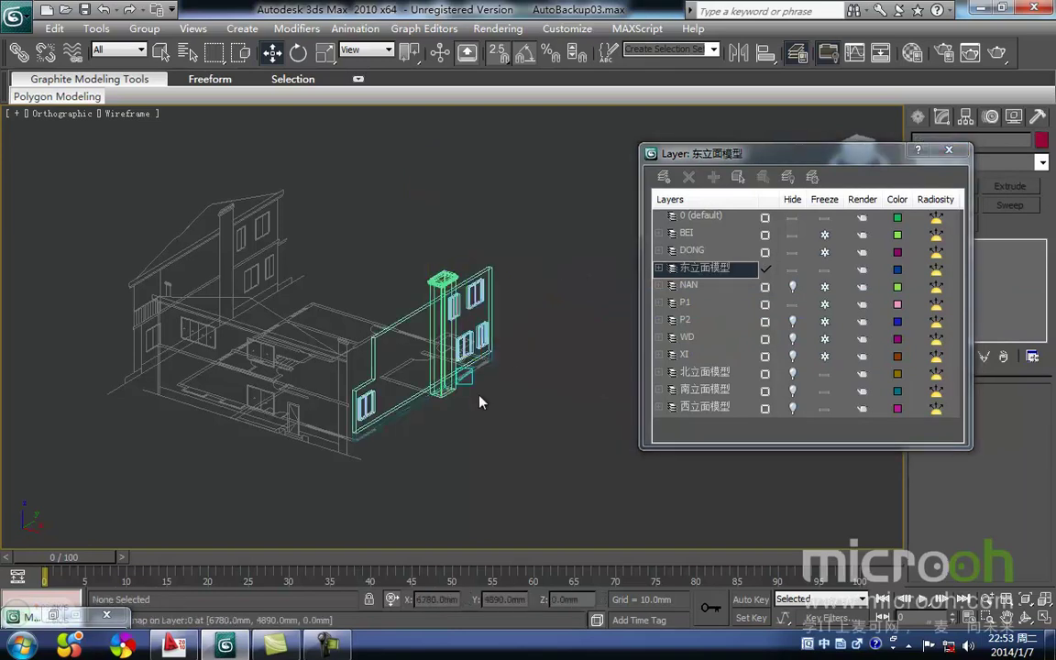
# Step: Add the east elevation group to the 东立面模型 layer and check it by hiding and showing that layer
pyautogui.moveTo(479, 394); pyautogui.dragTo(469, 383, button='middle')
pyautogui.press('F3')
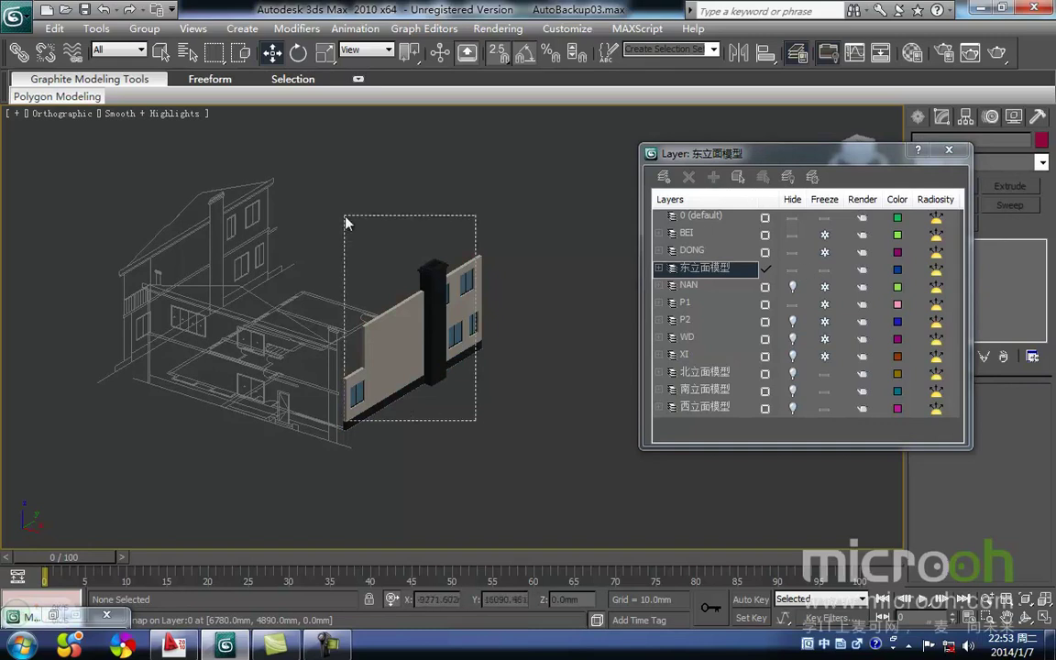
pyautogui.click(438, 367)
pyautogui.click(715, 179)
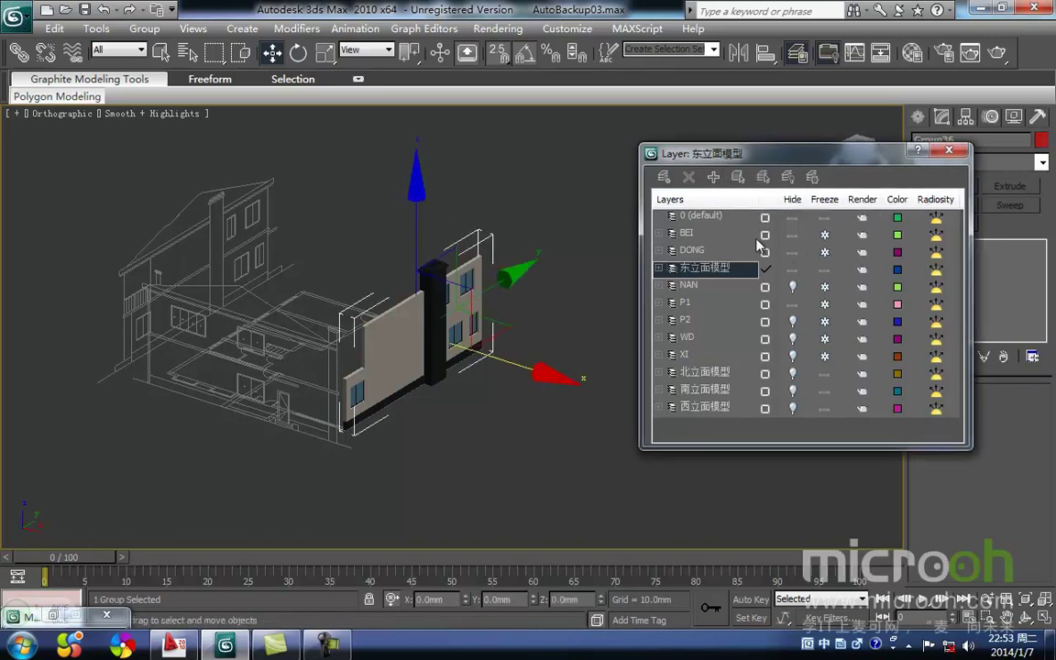
pyautogui.click(792, 272)
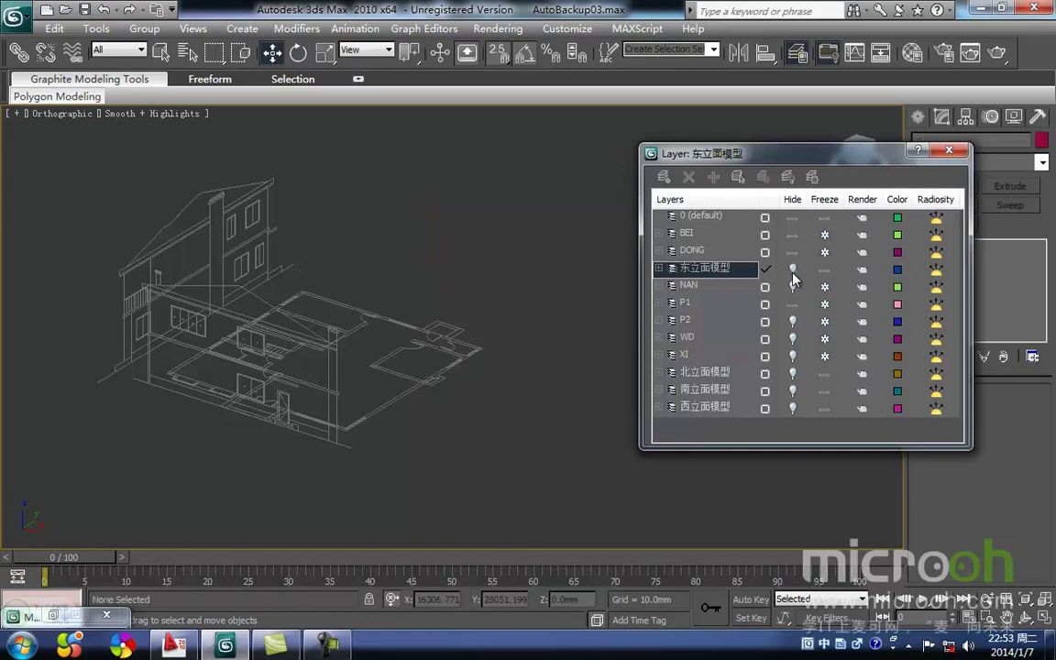
pyautogui.moveTo(350, 430); pyautogui.dragTo(303, 467, button='middle')
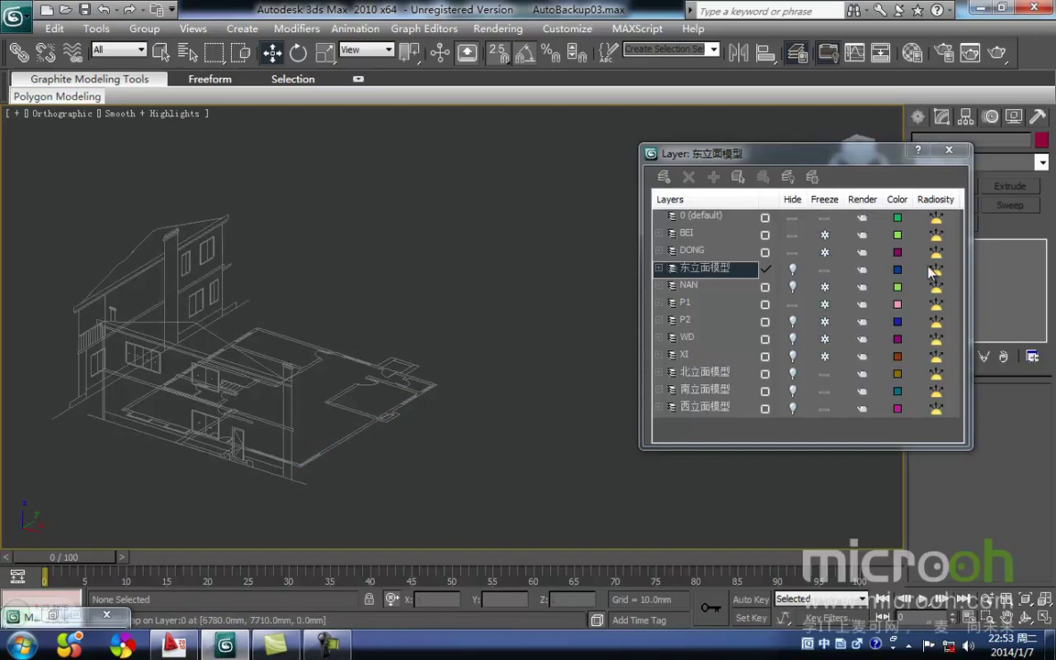
pyautogui.click(792, 270)
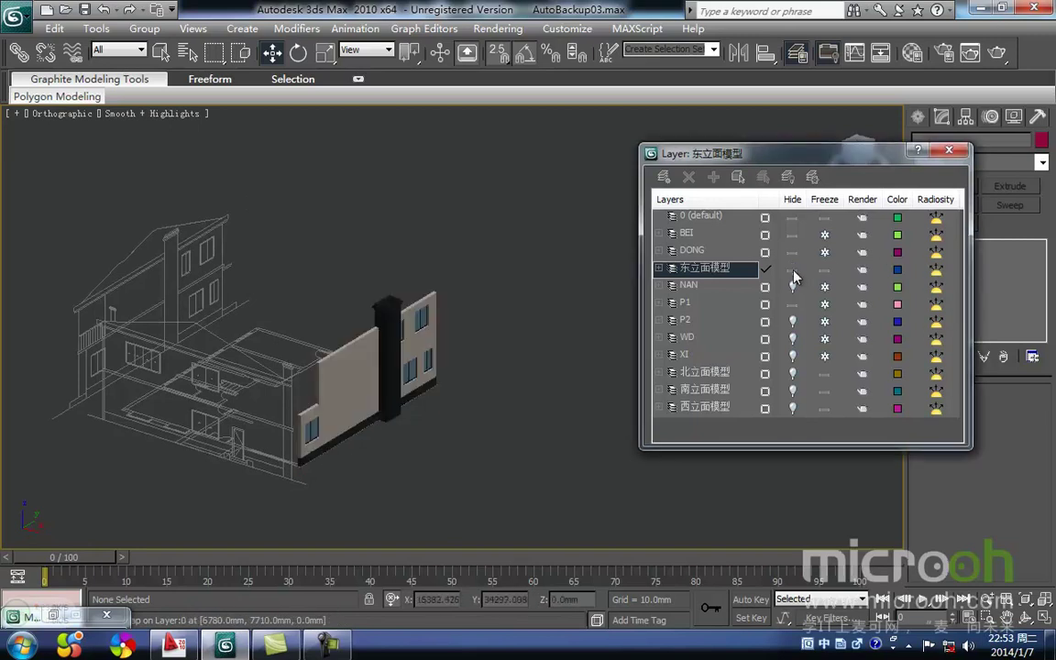
# Step: Unhide the 北立面模型, 南立面模型 and 西立面模型 layers and close the layer manager
pyautogui.click(793, 375)
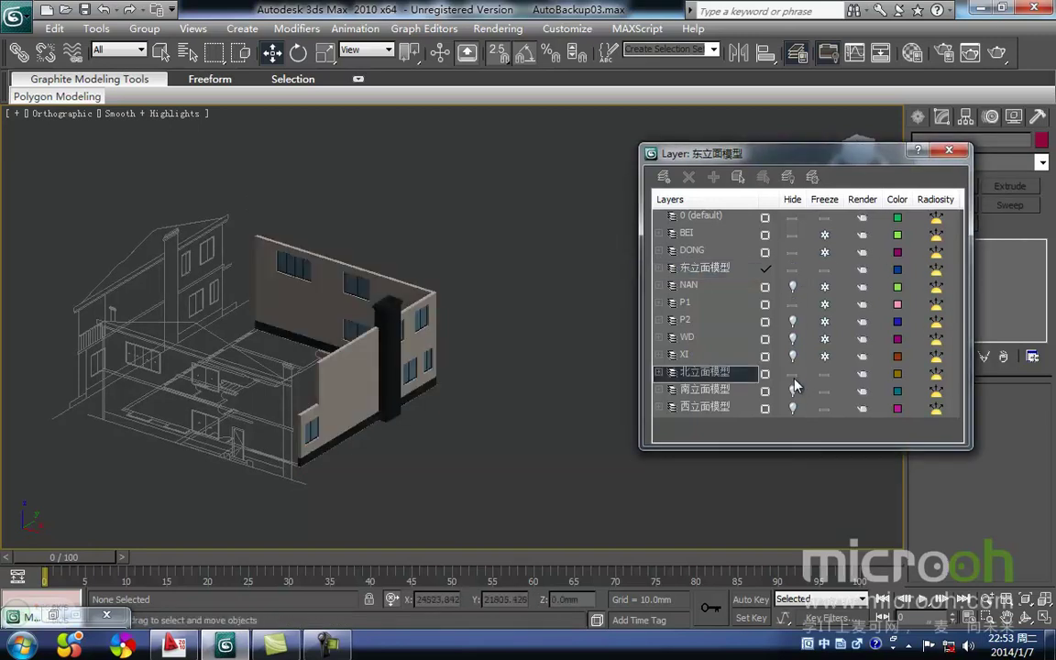
pyautogui.click(793, 391)
pyautogui.click(792, 409)
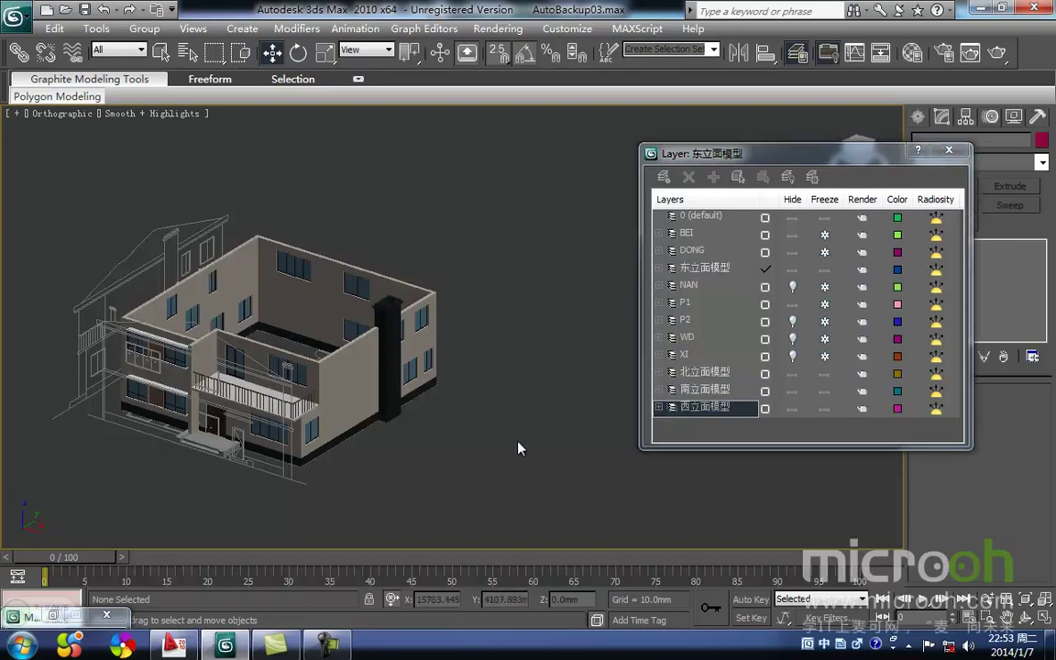
pyautogui.moveTo(366, 417); pyautogui.dragTo(410, 399, button='middle')
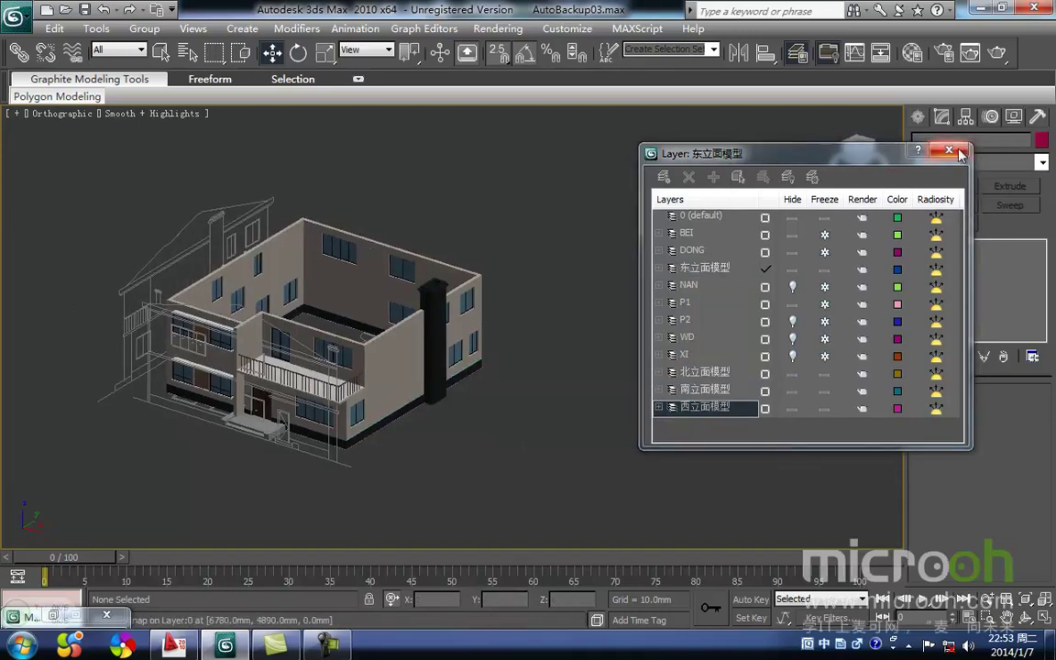
pyautogui.click(957, 156)
# Step: Hide all shapes so the drawing linework disappears and only the assembled villa models are displayed
pyautogui.moveTo(306, 431); pyautogui.dragTo(532, 413, button='middle')
pyautogui.press('s')
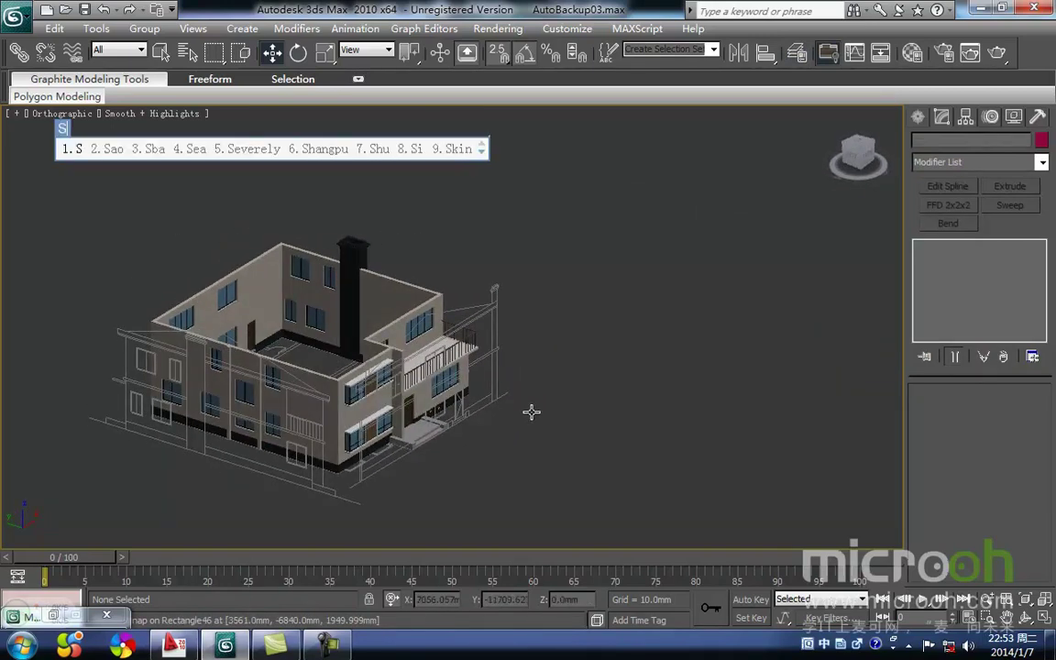
pyautogui.hotkey('ctrl', 'space')
pyautogui.hotkey('shift', 's')
pyautogui.moveTo(455, 439); pyautogui.dragTo(286, 409, button='middle')
pyautogui.moveTo(627, 404); pyautogui.dragTo(601, 396, button='middle')
pyautogui.keyDown('alt'); pyautogui.moveTo(656, 423); pyautogui.dragTo(661, 442, button='middle'); pyautogui.keyUp('alt')
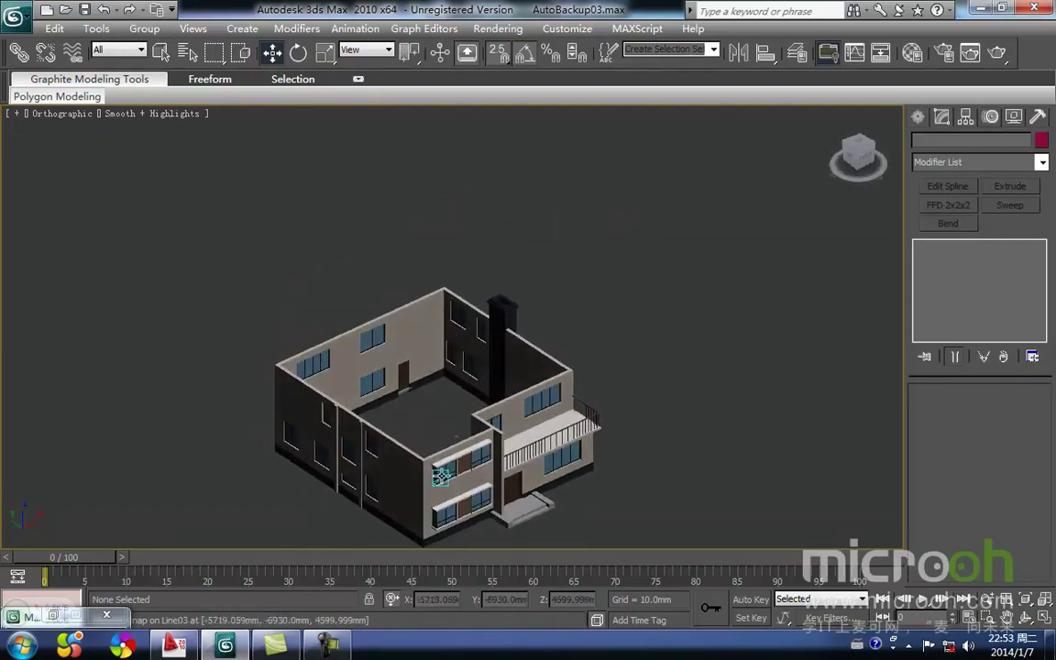
# Step: Examine the south-west corner where the front and west walls and their plinths meet, in plan and angled close-ups
pyautogui.scroll(3, 440, 482)
pyautogui.moveTo(438, 488); pyautogui.dragTo(430, 276, button='middle')
pyautogui.scroll(3, 357, 406)
pyautogui.moveTo(386, 415); pyautogui.dragTo(420, 360, button='middle')
pyautogui.scroll(1, 401, 352)
pyautogui.press('t')
pyautogui.moveTo(338, 364); pyautogui.dragTo(338, 292, button='middle')
pyautogui.scroll(4, 305, 404)
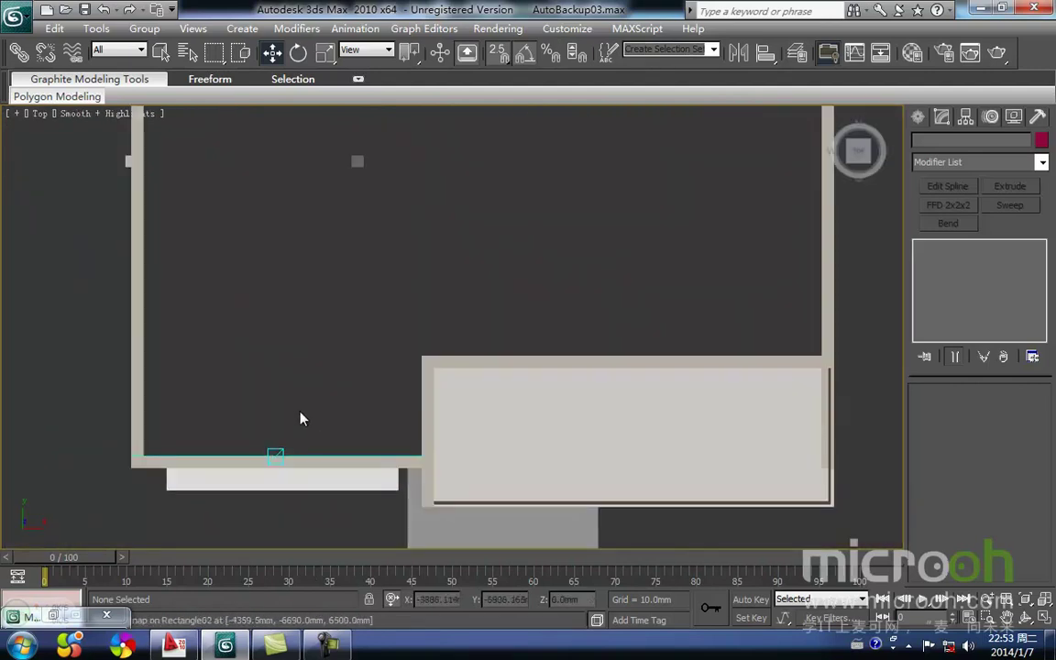
pyautogui.moveTo(307, 413); pyautogui.dragTo(460, 370, button='middle')
pyautogui.press('F3')
pyautogui.moveTo(322, 390); pyautogui.dragTo(410, 337, button='middle')
pyautogui.scroll(3, 394, 360)
pyautogui.moveTo(373, 384); pyautogui.dragTo(535, 383, button='middle')
pyautogui.scroll(3, 581, 353)
pyautogui.scroll(3, 535, 383)
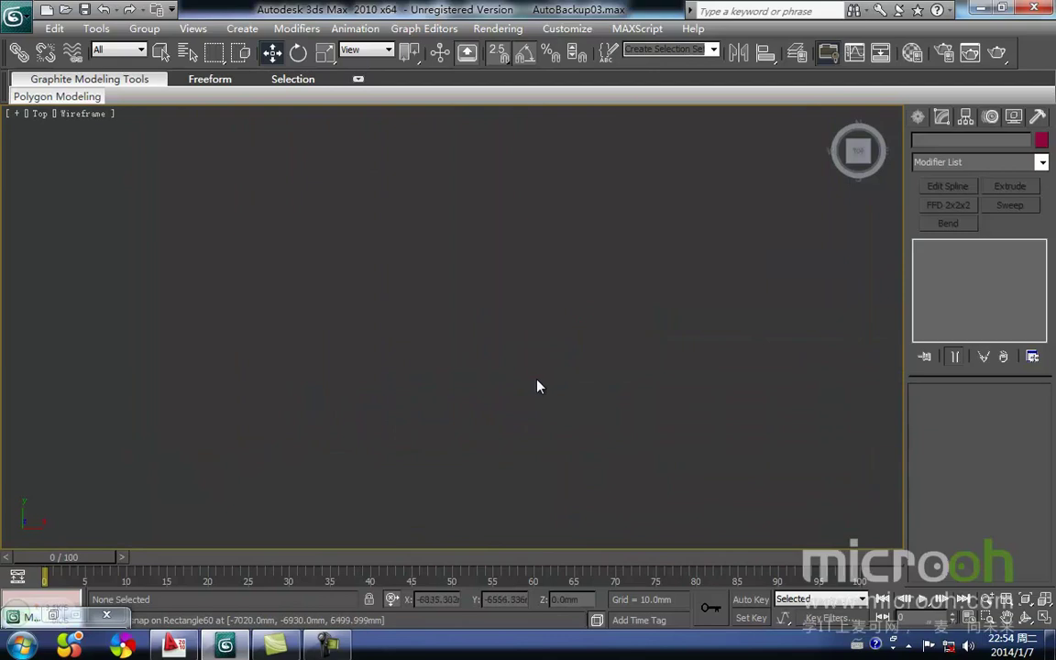
pyautogui.scroll(3, 540, 379)
pyautogui.moveTo(495, 436); pyautogui.dragTo(492, 325, button='middle')
pyautogui.scroll(2, 446, 426)
pyautogui.scroll(-2, 499, 328)
pyautogui.scroll(-2, 475, 349)
pyautogui.keyDown('alt'); pyautogui.moveTo(481, 367); pyautogui.dragTo(556, 286, button='middle'); pyautogui.keyUp('alt')
pyautogui.press('F3')
pyautogui.scroll(1, 449, 352)
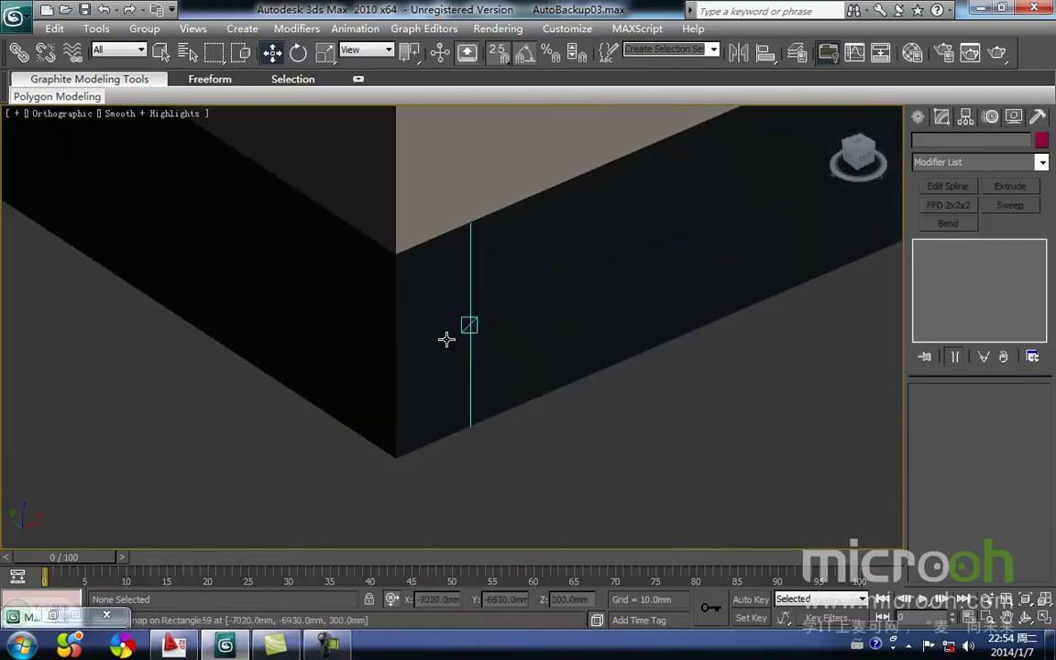
# Step: Isolate the west wall group and the adjoining front wall group
pyautogui.press('F3')
pyautogui.scroll(-2, 440, 363)
pyautogui.scroll(-2, 459, 390)
pyautogui.moveTo(426, 338); pyautogui.dragTo(433, 395, button='middle')
pyautogui.scroll(-2, 388, 395)
pyautogui.scroll(-3, 388, 393)
pyautogui.moveTo(391, 355); pyautogui.dragTo(380, 436, button='middle')
pyautogui.scroll(3, 406, 428)
pyautogui.click(403, 252)
pyautogui.scroll(4, 421, 248)
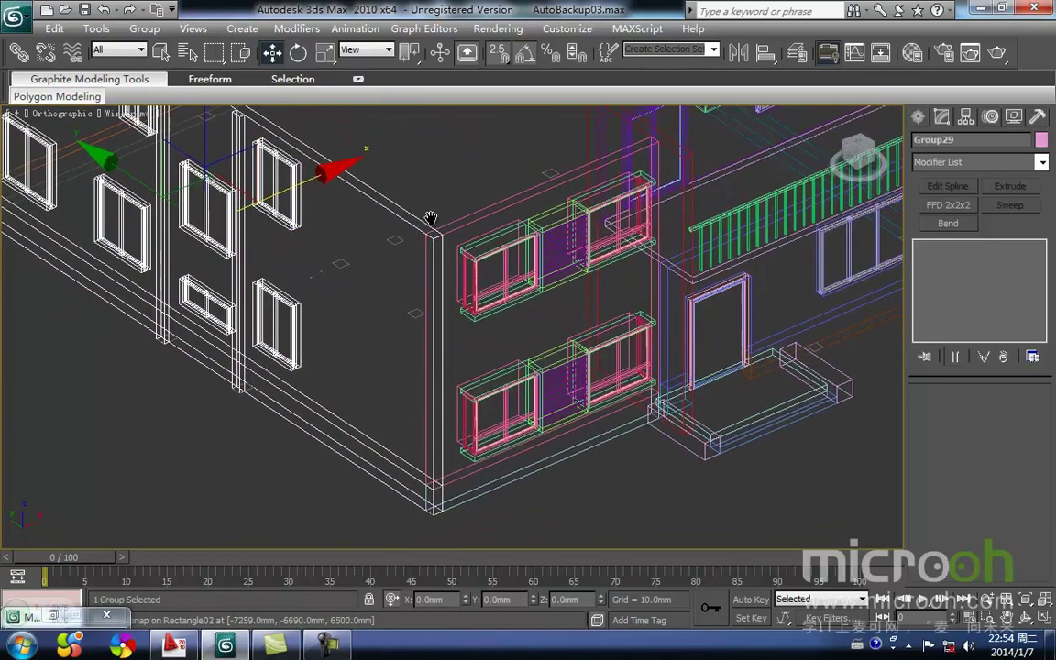
pyautogui.press('F3')
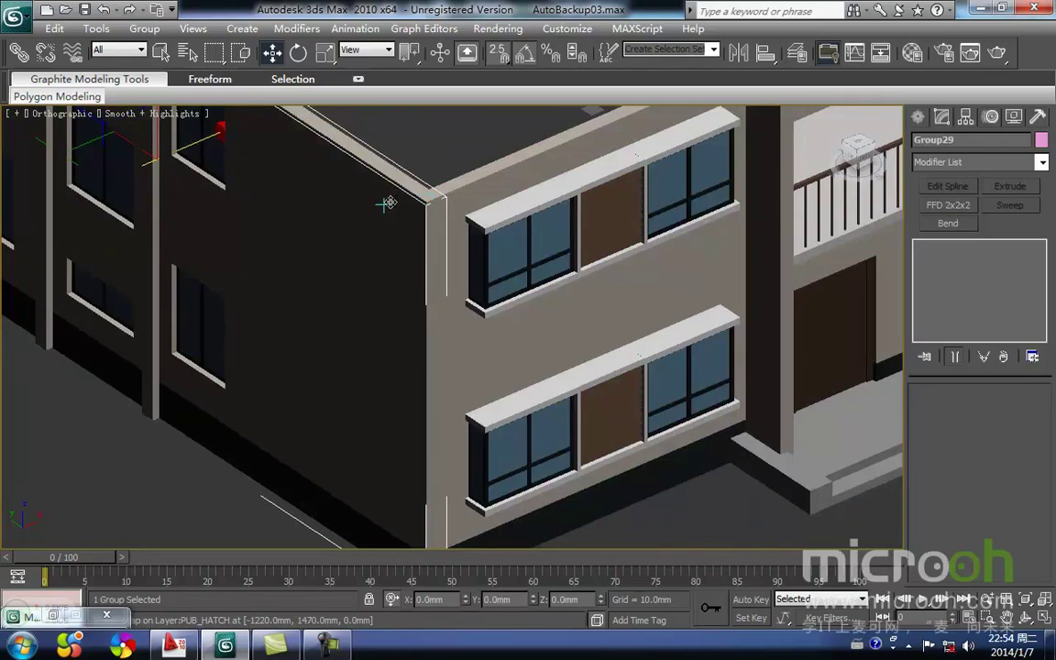
pyautogui.scroll(-3, 388, 200)
pyautogui.moveTo(389, 199); pyautogui.dragTo(390, 282, button='middle')
pyautogui.keyDown('ctrl'); pyautogui.click(476, 267); pyautogui.keyUp('ctrl')
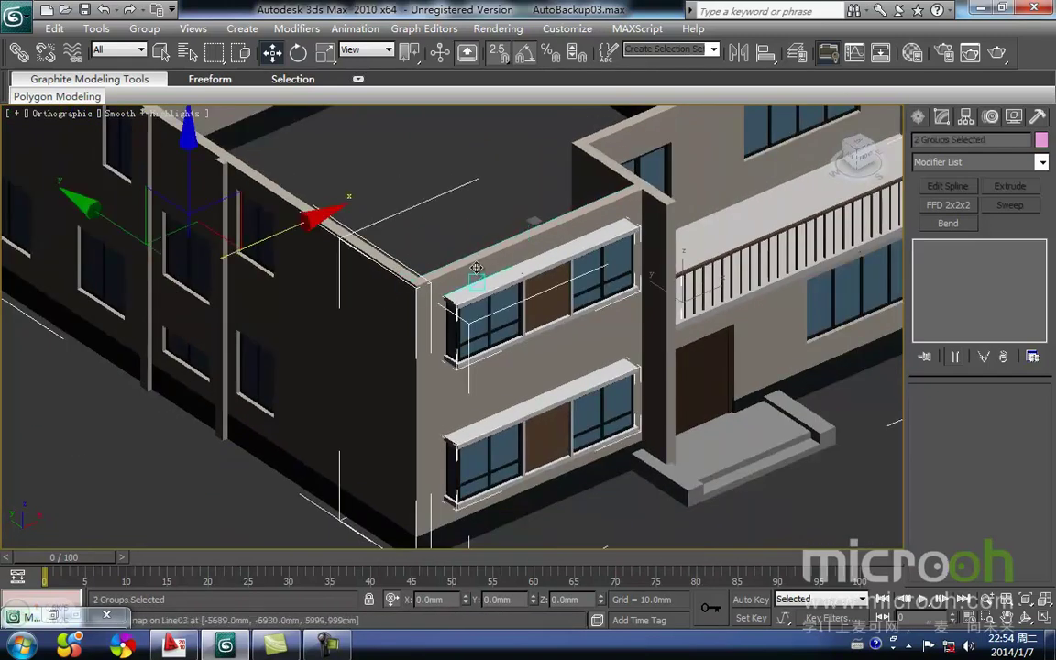
pyautogui.hotkey('alt', 'q')
pyautogui.click(535, 491)
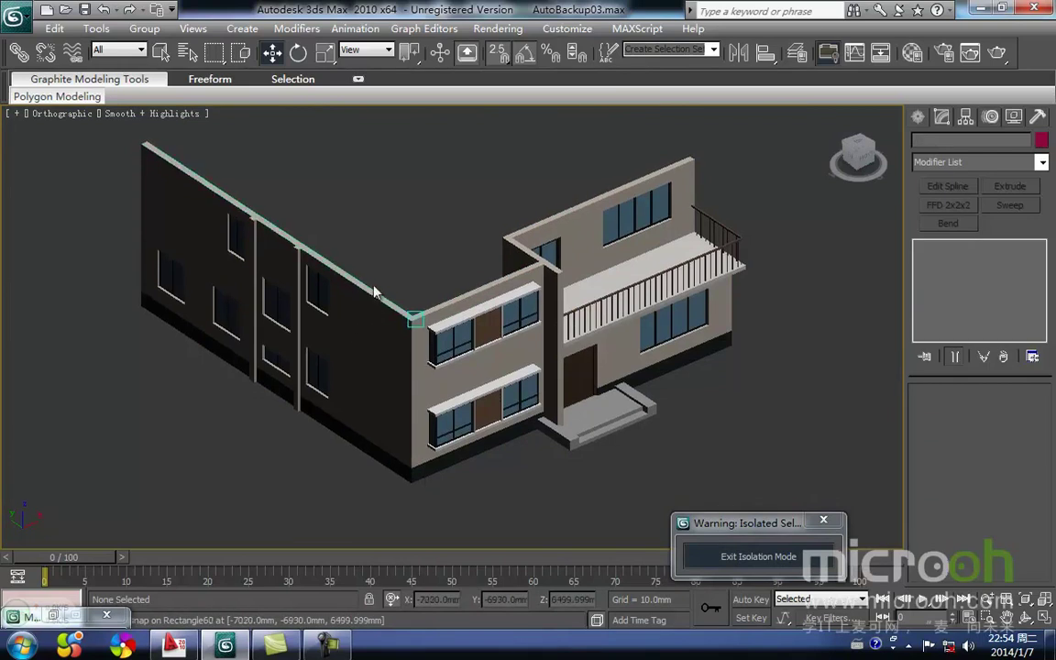
# Step: Open both isolated wall groups so their individual parts can be edited
pyautogui.scroll(2, 385, 348)
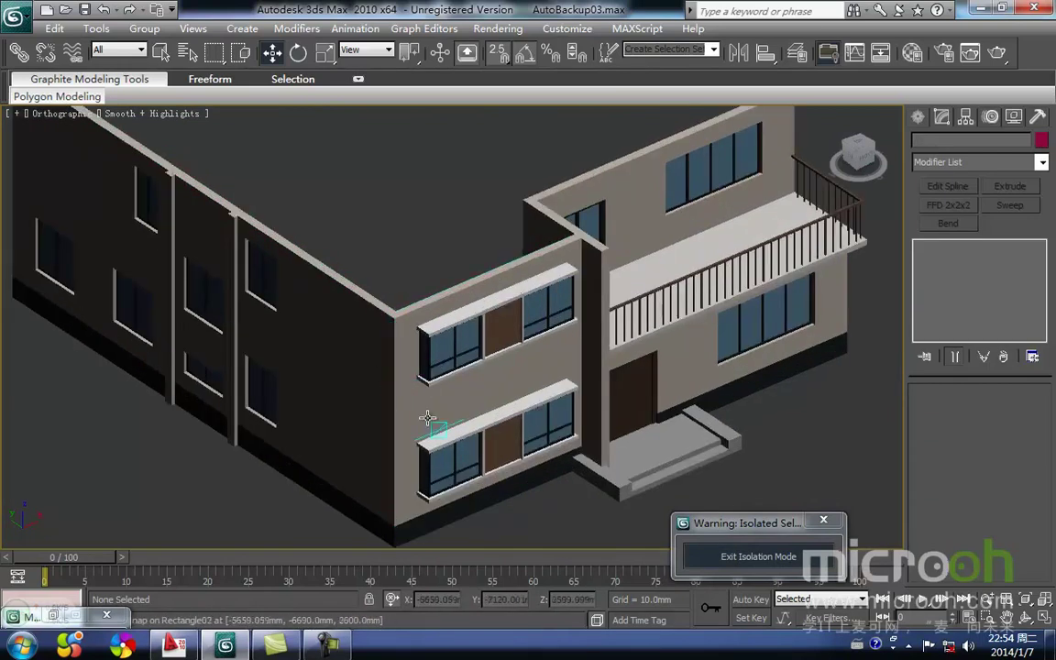
pyautogui.moveTo(381, 418); pyautogui.dragTo(399, 338, button='middle')
pyautogui.moveTo(506, 506); pyautogui.dragTo(286, 223)
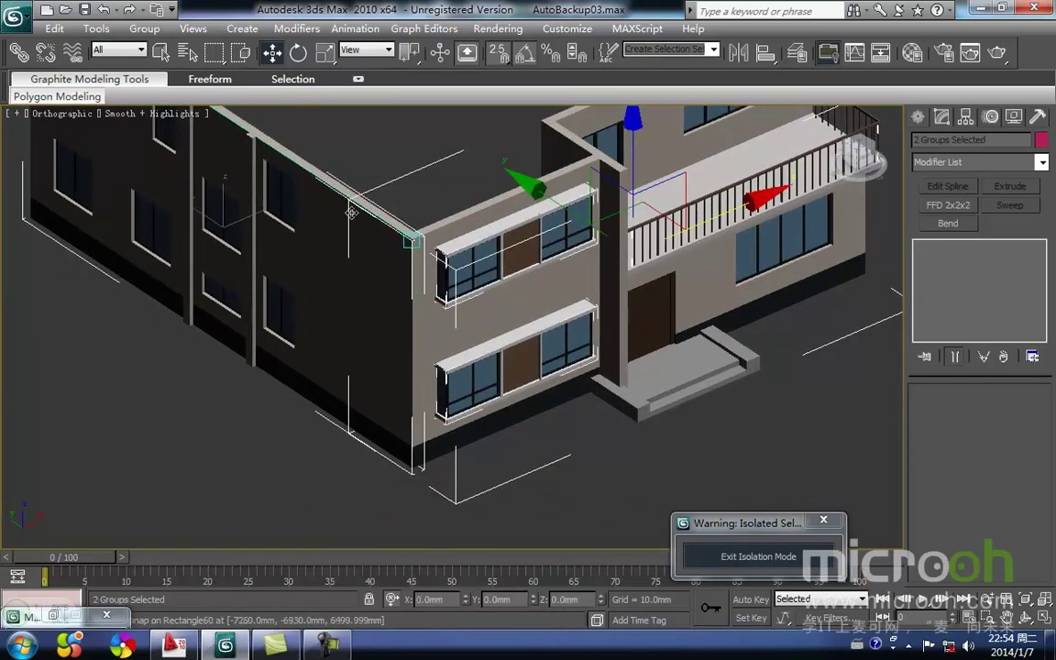
pyautogui.click(147, 29)
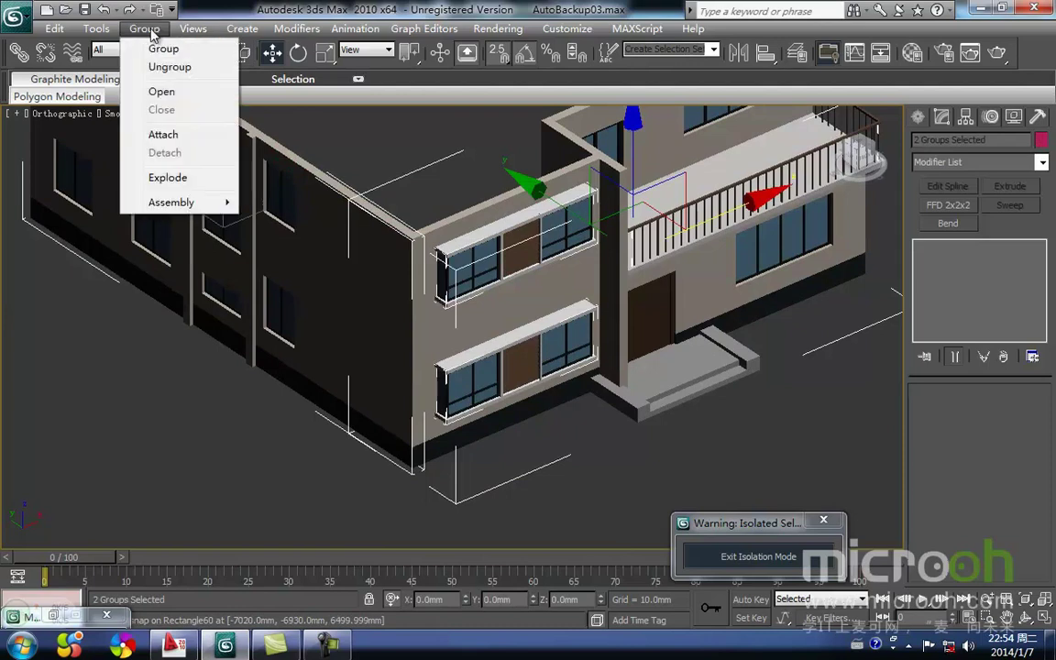
pyautogui.click(165, 96)
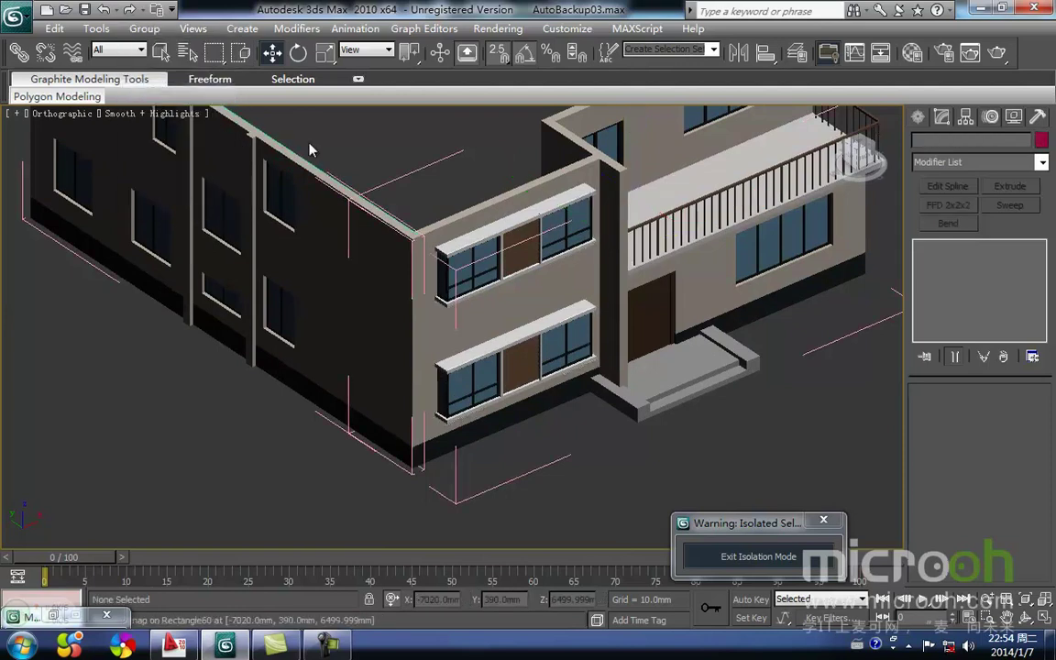
# Step: Move the end vertices of the west wall's spline at the front corner back to the front wall's inner face
pyautogui.click(388, 300)
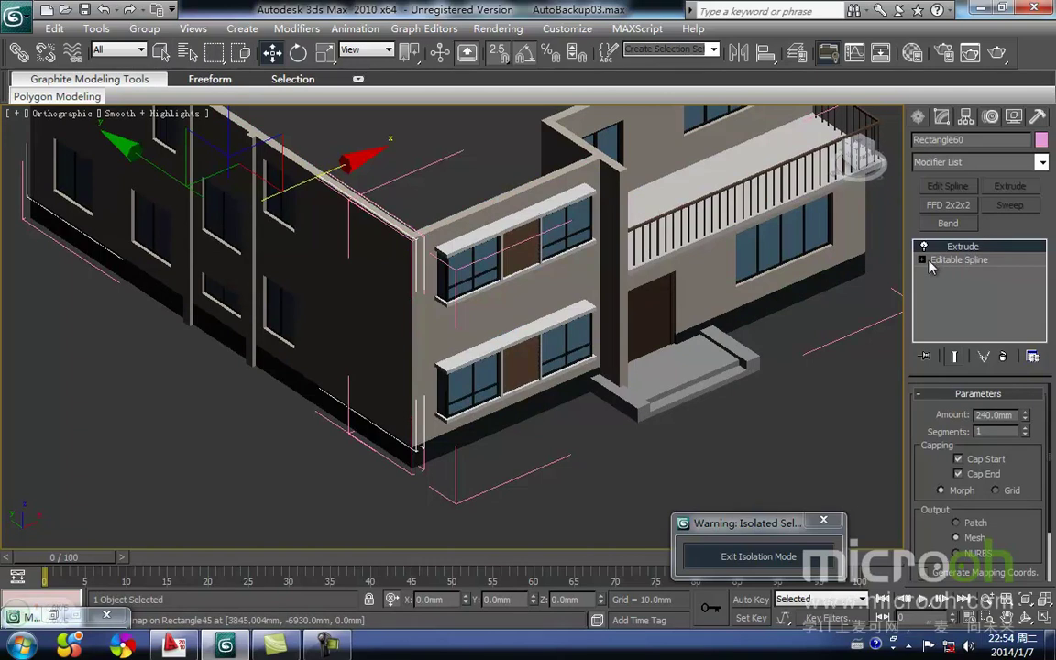
pyautogui.click(952, 273)
pyautogui.press('t')
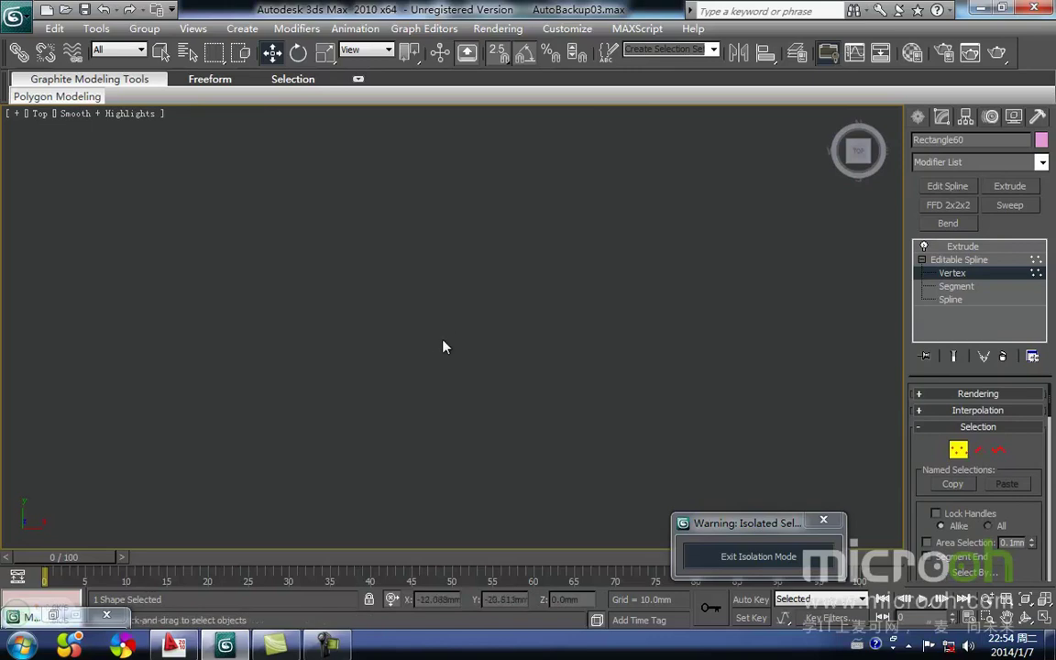
pyautogui.scroll(-5, 445, 347)
pyautogui.scroll(-4, 392, 329)
pyautogui.scroll(-1, 394, 335)
pyautogui.moveTo(300, 422); pyautogui.dragTo(452, 279, button='middle')
pyautogui.scroll(3, 352, 372)
pyautogui.scroll(-1, 352, 373)
pyautogui.scroll(-1, 452, 278)
pyautogui.moveTo(383, 435); pyautogui.dragTo(308, 346, button='middle')
pyautogui.scroll(2, 357, 317)
pyautogui.scroll(2, 349, 339)
pyautogui.press('F3')
pyautogui.moveTo(264, 317); pyautogui.dragTo(306, 304, button='middle')
pyautogui.scroll(4, 336, 295)
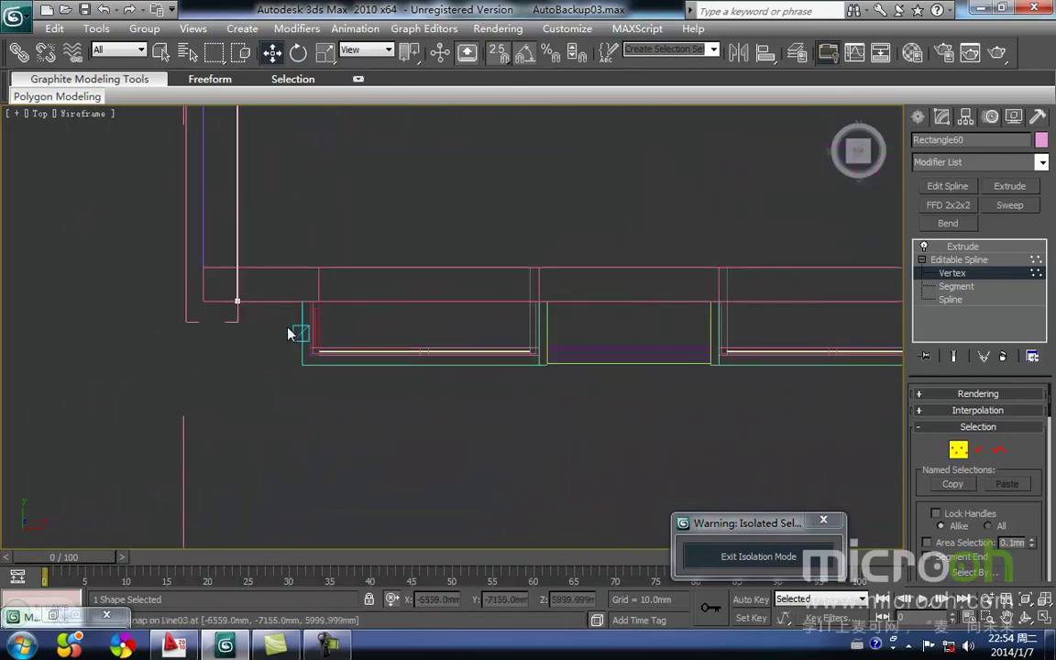
pyautogui.moveTo(274, 328); pyautogui.dragTo(194, 260)
pyautogui.moveTo(215, 300); pyautogui.dragTo(324, 350, button='middle')
pyautogui.press('space')
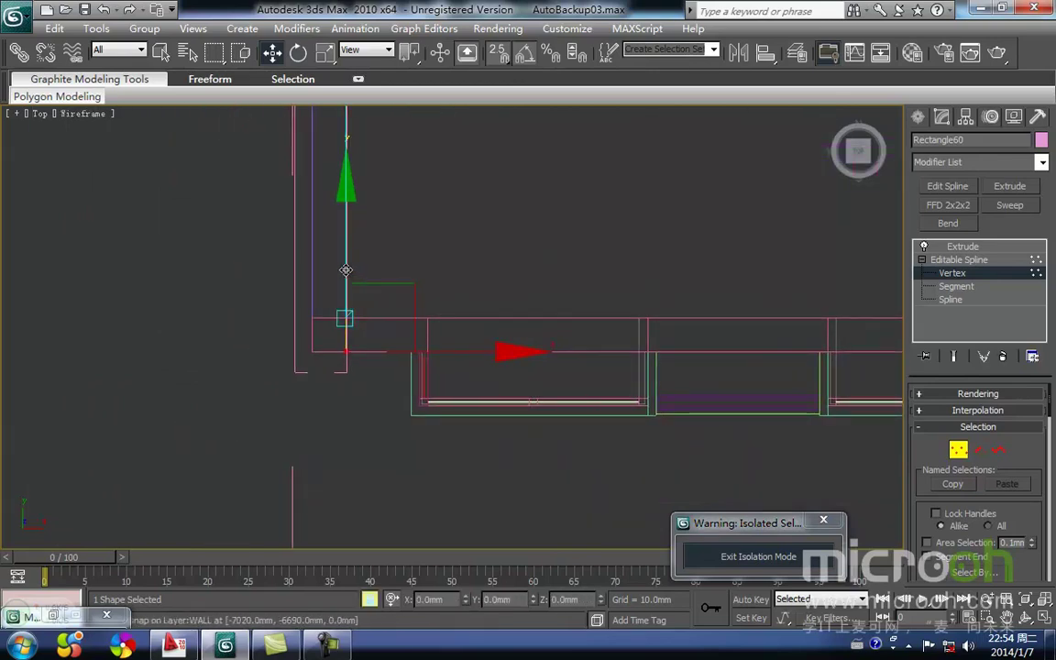
pyautogui.moveTo(340, 357); pyautogui.dragTo(345, 318)
pyautogui.press('space')
pyautogui.click(519, 298)
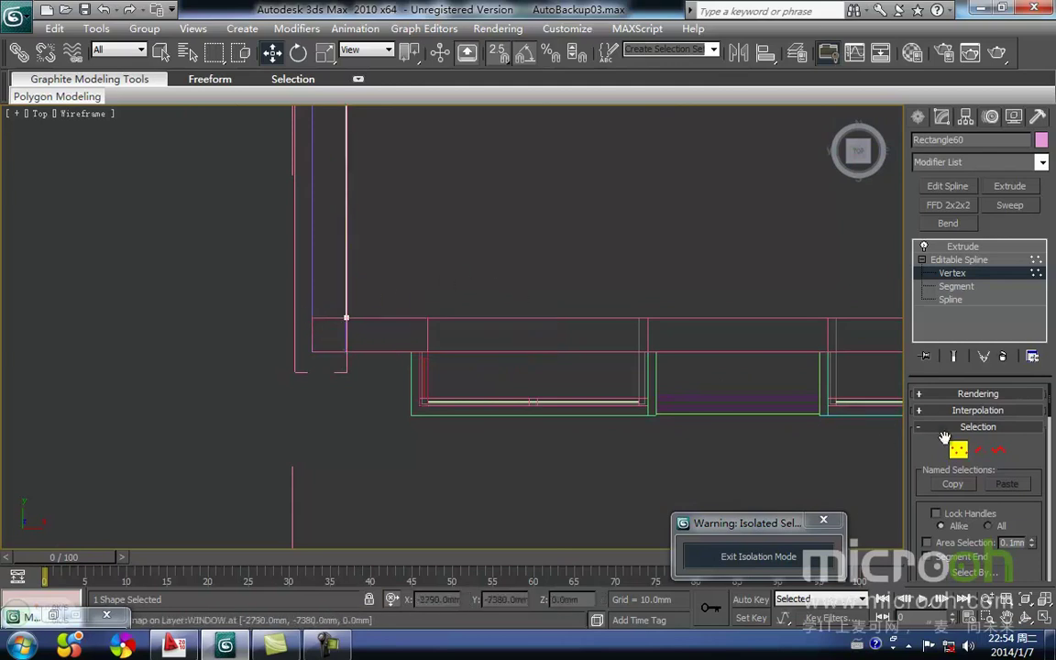
pyautogui.click(964, 452)
pyautogui.moveTo(470, 258); pyautogui.dragTo(521, 321, button='middle')
pyautogui.click(521, 321)
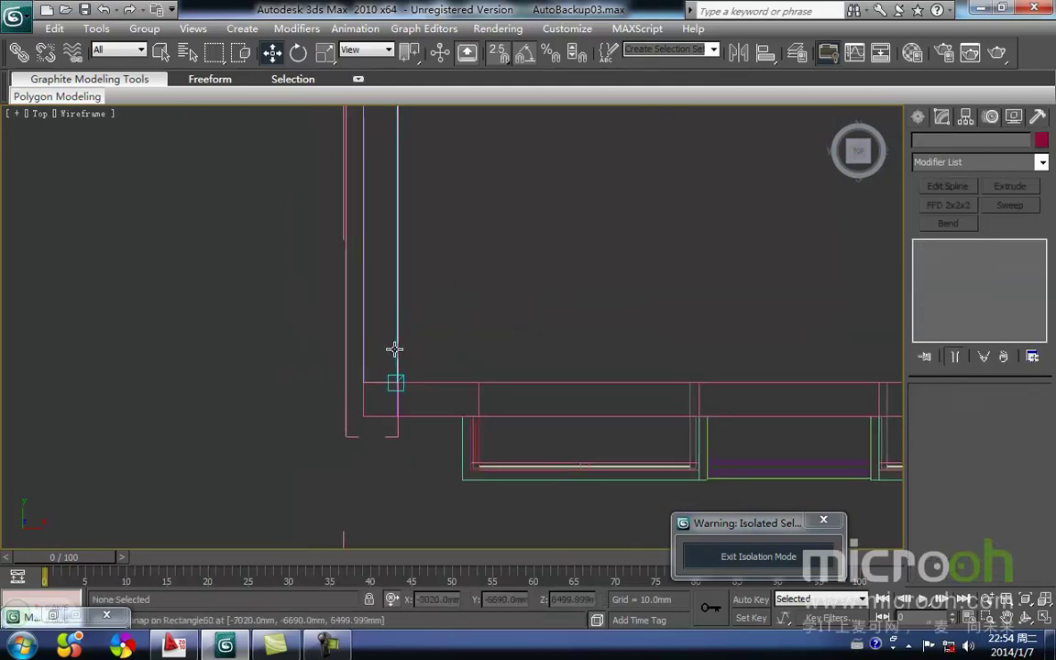
# Step: Add an Edit Spline modifier beneath the Extrude of the west wall's plinth
pyautogui.click(362, 358)
pyautogui.scroll(-3, 392, 374)
pyautogui.keyDown('alt'); pyautogui.moveTo(394, 375); pyautogui.dragTo(463, 308, button='middle'); pyautogui.keyUp('alt')
pyautogui.click(429, 406)
pyautogui.scroll(4, 391, 346)
pyautogui.click(363, 327)
pyautogui.moveTo(399, 396); pyautogui.dragTo(455, 409, button='middle')
pyautogui.click(945, 262)
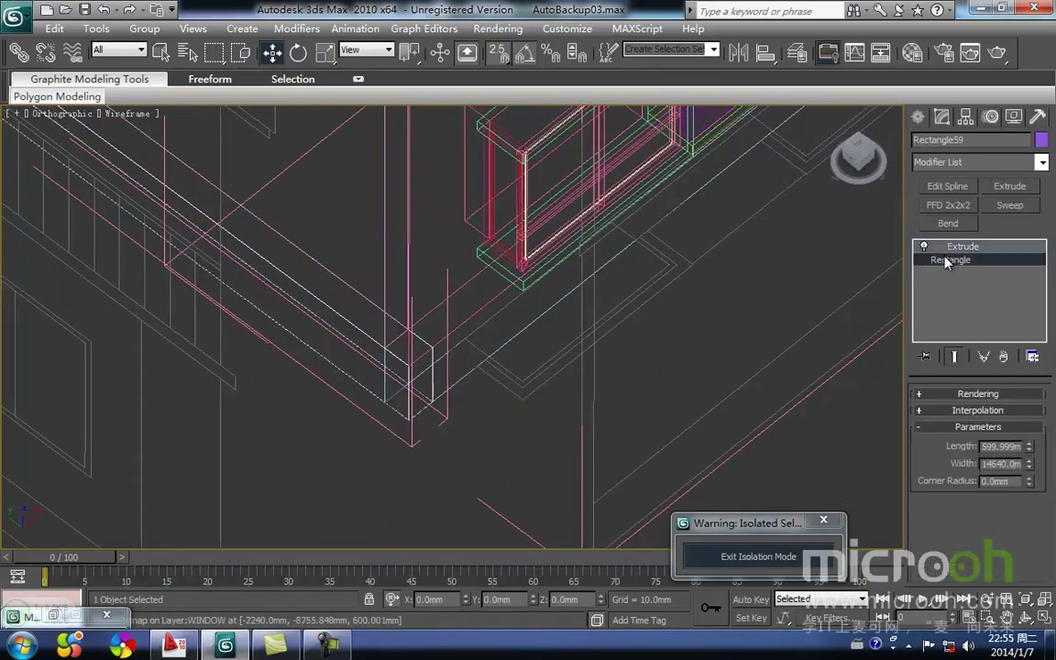
pyautogui.click(948, 187)
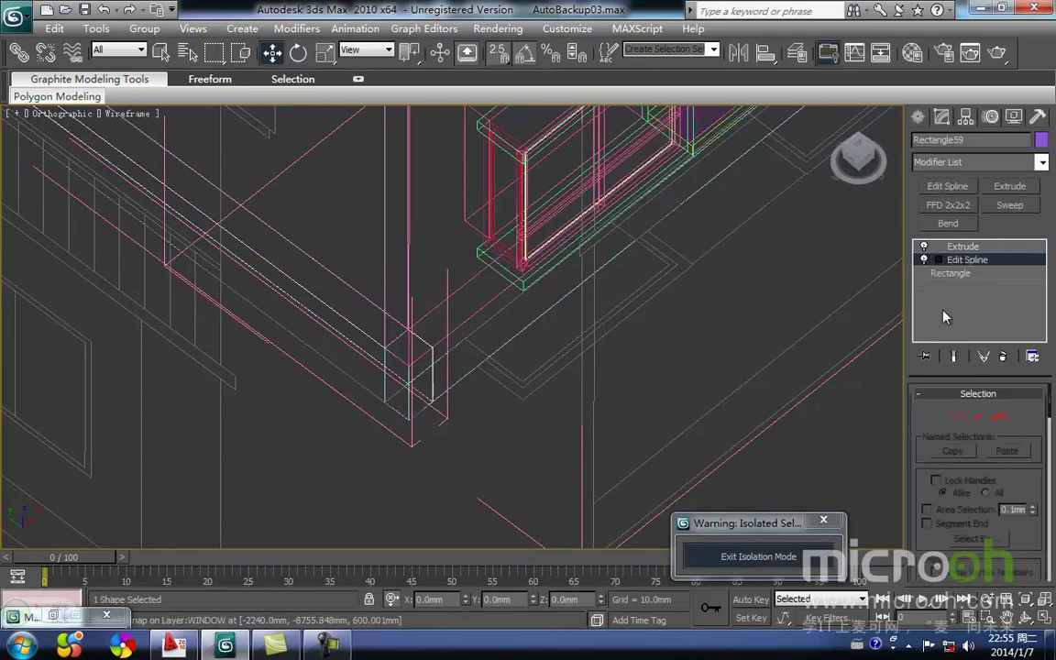
# Step: Move the west plinth's end vertices at the front corner back to the front wall's inner face
pyautogui.click(956, 418)
pyautogui.moveTo(418, 357); pyautogui.dragTo(412, 327)
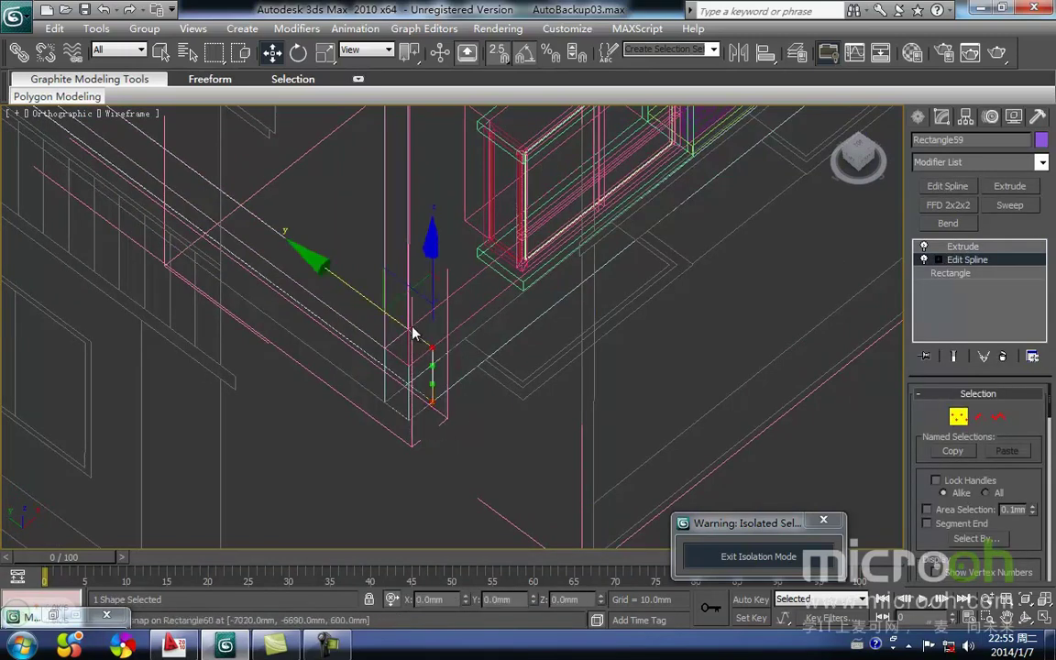
pyautogui.press('t')
pyautogui.press('z')
pyautogui.scroll(-4, 403, 357)
pyautogui.scroll(-4, 411, 353)
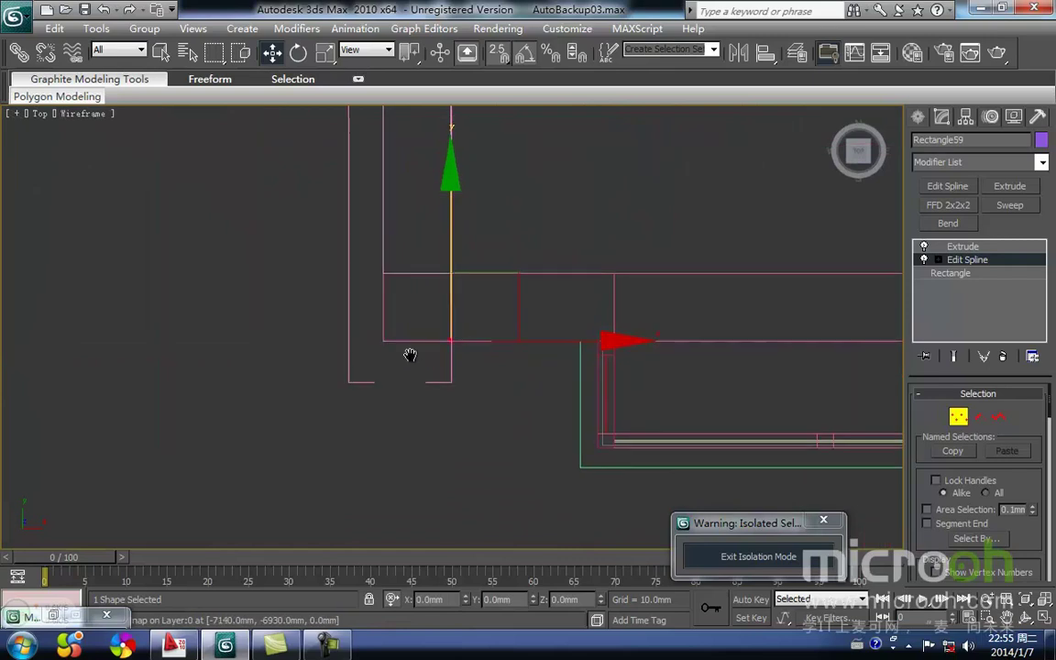
pyautogui.moveTo(412, 343); pyautogui.dragTo(403, 412, button='middle')
pyautogui.press('space')
pyautogui.moveTo(433, 406); pyautogui.dragTo(376, 331)
pyautogui.moveTo(379, 361); pyautogui.dragTo(363, 396, button='middle')
pyautogui.scroll(-3, 366, 394)
pyautogui.press('F3')
pyautogui.scroll(-5, 388, 383)
pyautogui.keyDown('alt'); pyautogui.moveTo(424, 365); pyautogui.dragTo(515, 292, button='middle'); pyautogui.keyUp('alt')
pyautogui.click(964, 417)
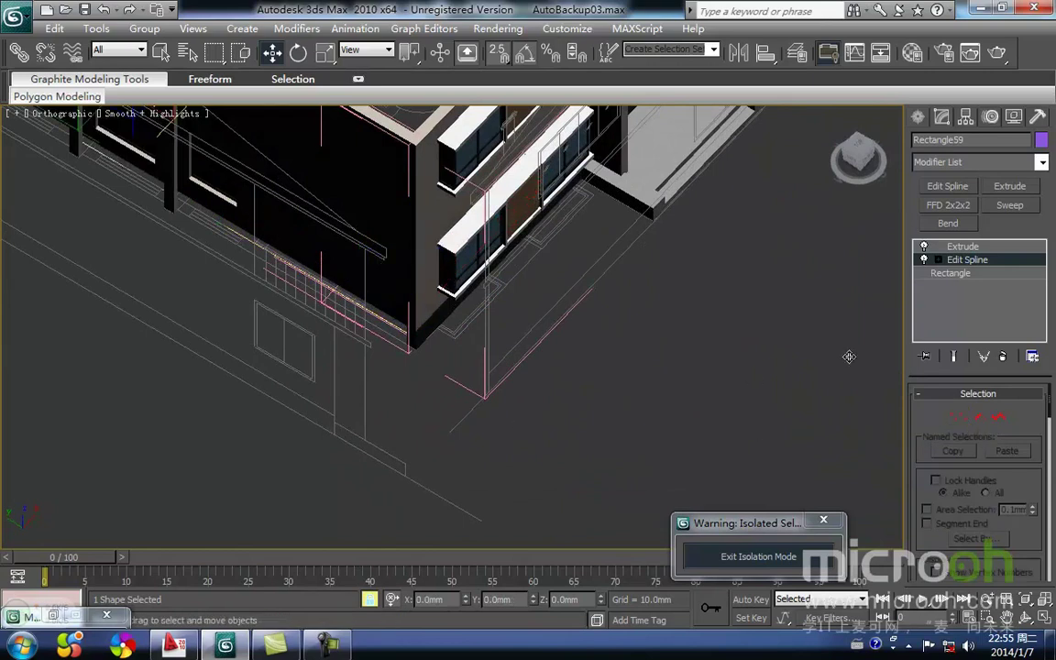
pyautogui.click(973, 249)
pyautogui.keyDown('alt'); pyautogui.moveTo(532, 311); pyautogui.dragTo(552, 277, button='middle'); pyautogui.keyUp('alt')
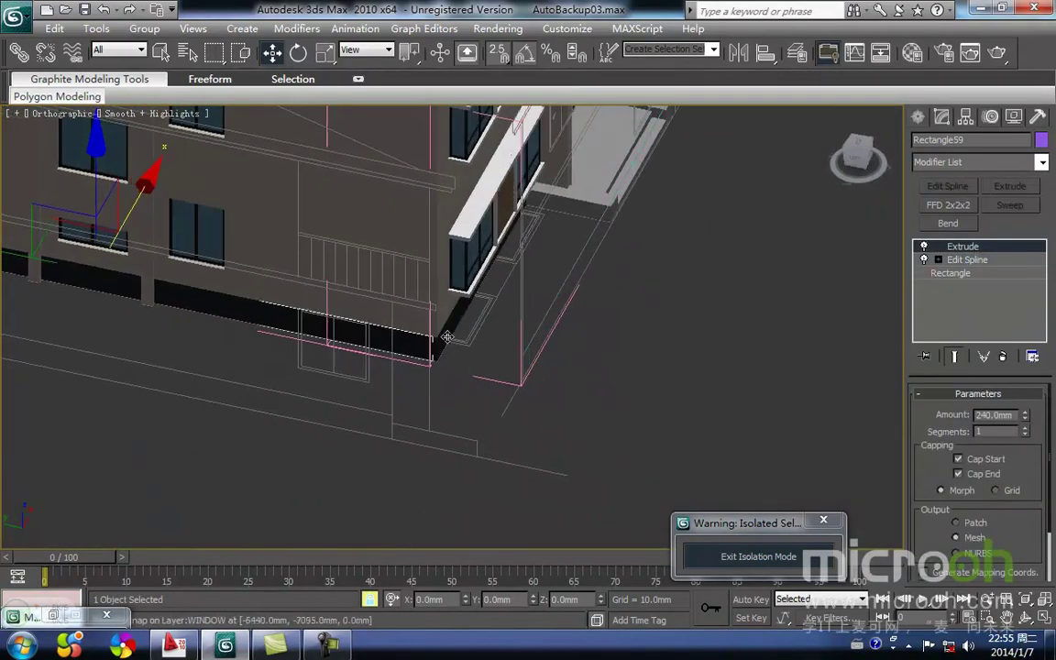
pyautogui.click(605, 383)
# Step: Select the west and front wall assemblies and close their open groups
pyautogui.moveTo(640, 342); pyautogui.dragTo(573, 447, button='middle')
pyautogui.scroll(-3, 558, 432)
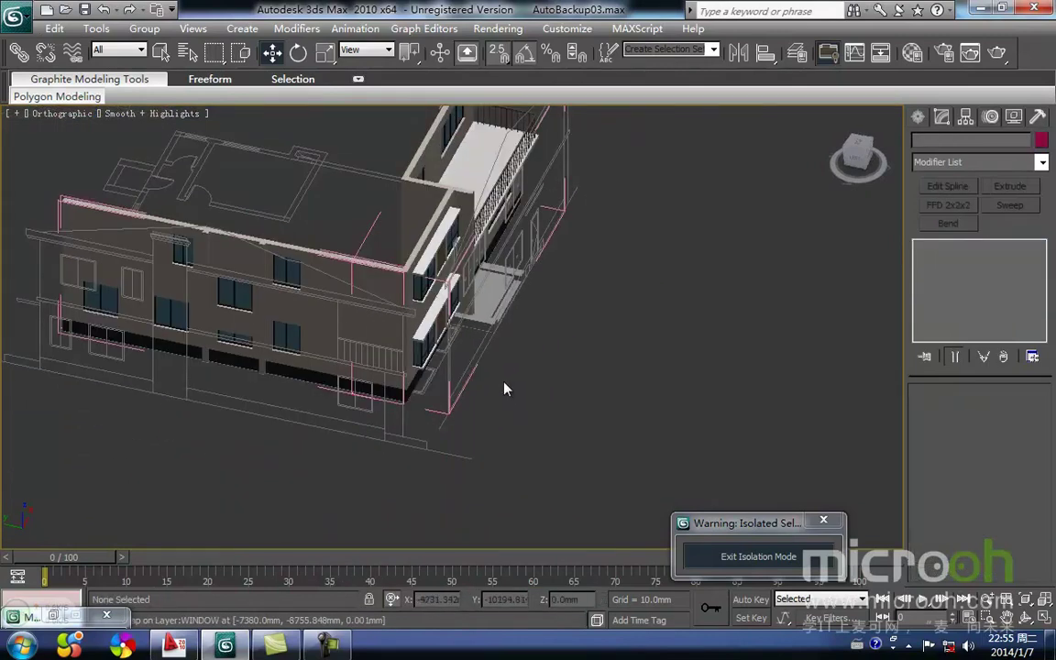
pyautogui.moveTo(505, 385); pyautogui.dragTo(475, 433, button='middle')
pyautogui.scroll(-2, 504, 447)
pyautogui.moveTo(515, 482)
pyautogui.mouseDown()
pyautogui.moveTo(232, 262)
pyautogui.moveTo(182, 200)
pyautogui.mouseUp()
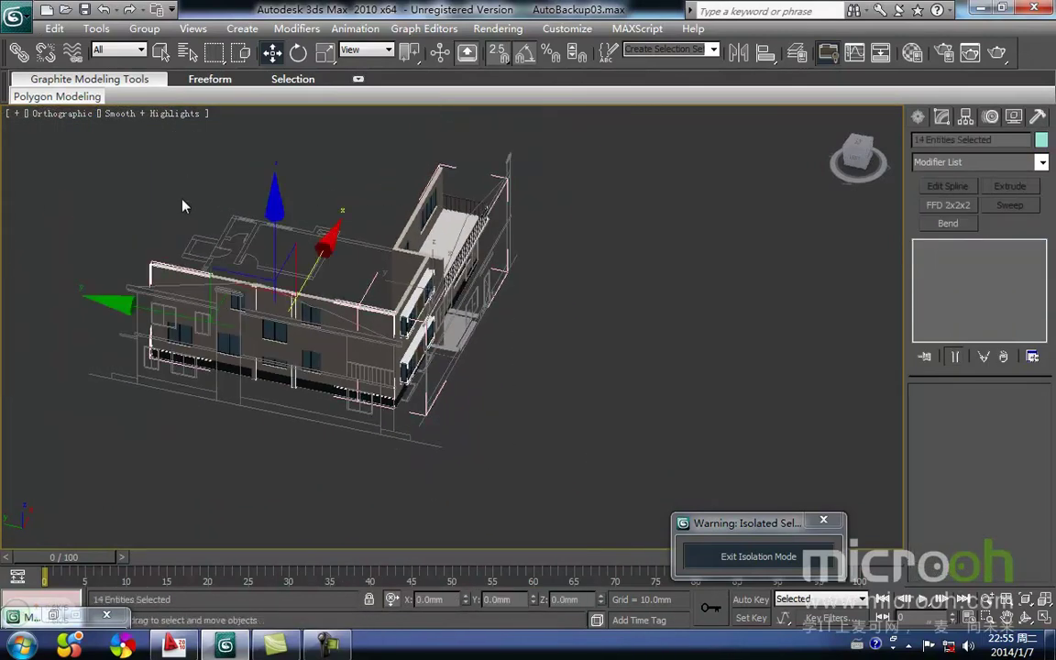
pyautogui.click(141, 29)
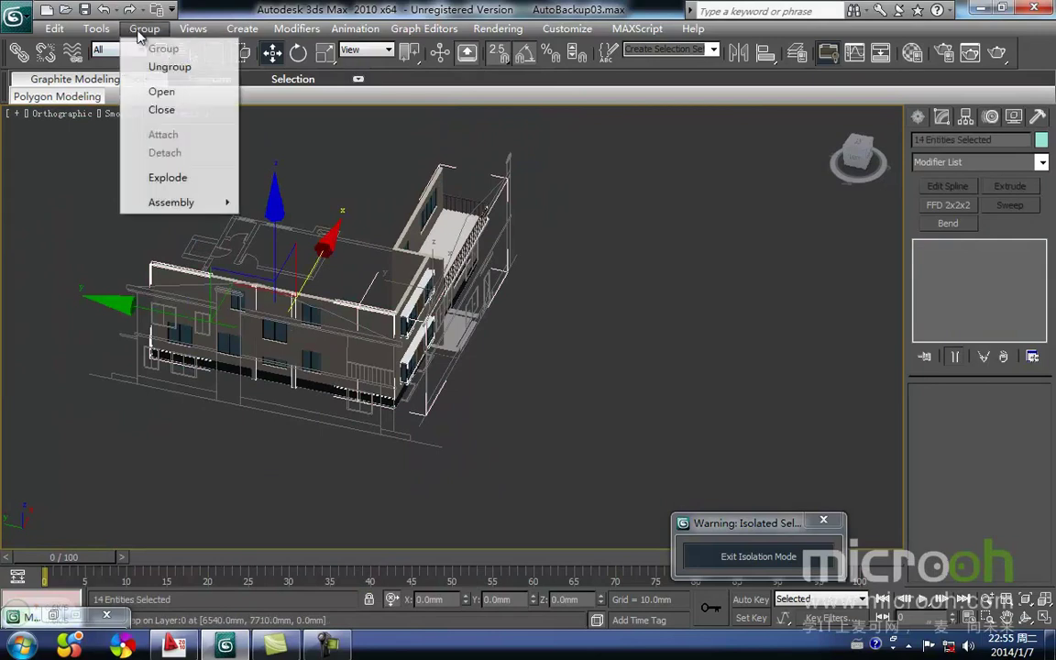
pyautogui.click(162, 110)
pyautogui.click(672, 465)
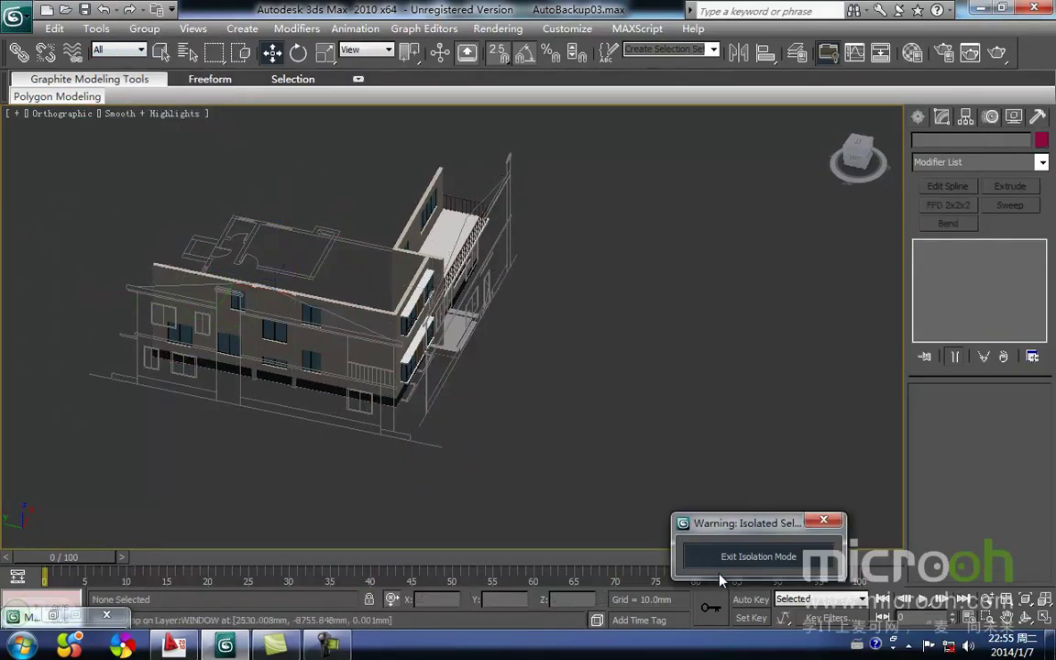
# Step: Exit the current isolation and isolate the west and north wall groups instead
pyautogui.click(693, 555)
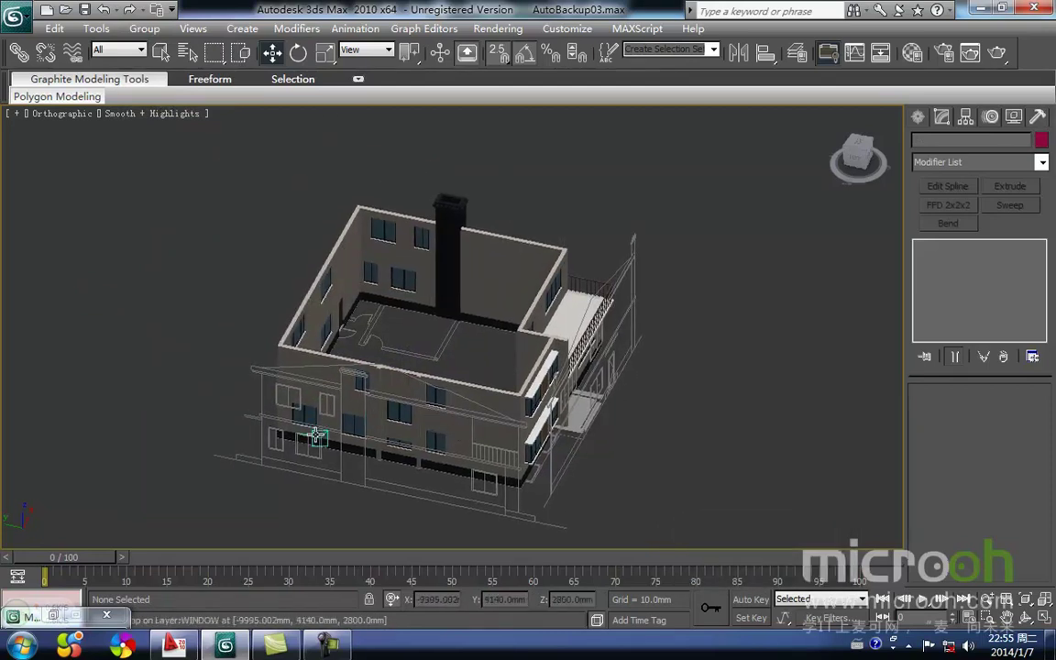
pyautogui.keyDown('alt'); pyautogui.moveTo(318, 416); pyautogui.dragTo(292, 426, button='middle'); pyautogui.keyUp('alt')
pyautogui.moveTo(516, 398); pyautogui.dragTo(415, 336, button='middle')
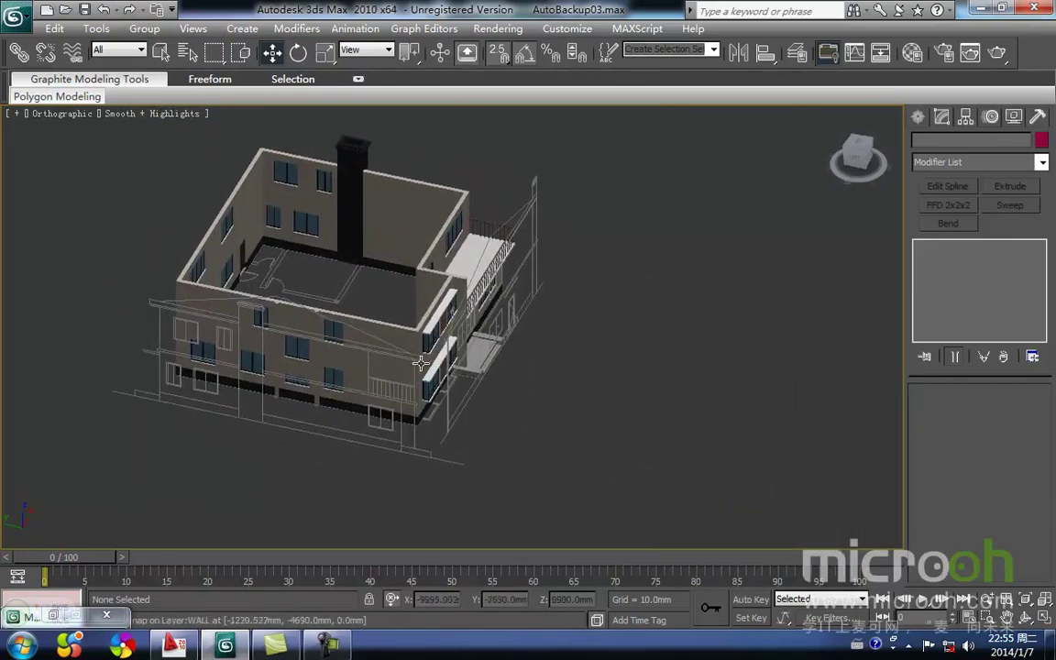
pyautogui.scroll(3, 417, 339)
pyautogui.moveTo(422, 412); pyautogui.dragTo(559, 460, button='middle')
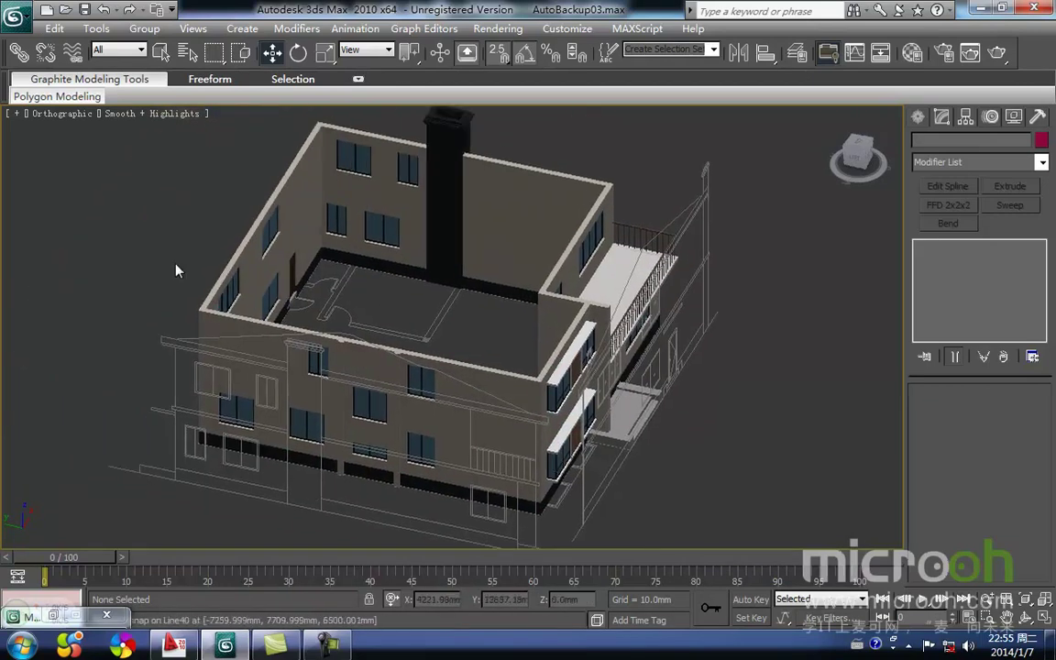
pyautogui.click(247, 364)
pyautogui.keyDown('ctrl'); pyautogui.click(267, 243); pyautogui.keyUp('ctrl')
pyautogui.hotkey('alt', 'q')
# Step: Open the north wall's group for editing, with the north-west corner framed in wireframe plan
pyautogui.press('t')
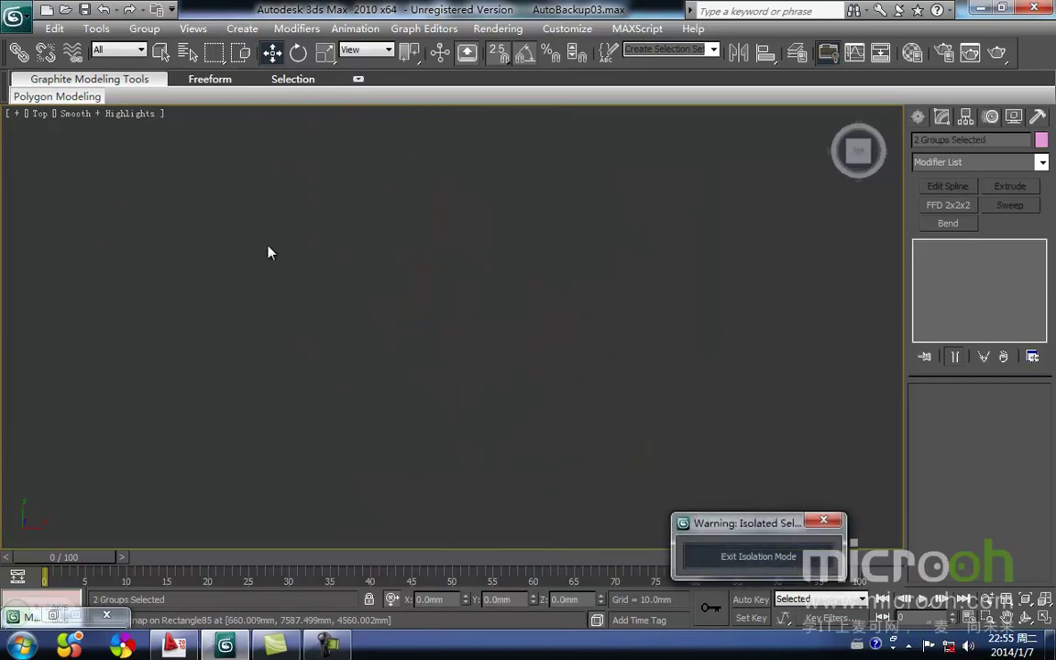
pyautogui.press('z')
pyautogui.moveTo(350, 353); pyautogui.dragTo(323, 419, button='middle')
pyautogui.scroll(1, 323, 422)
pyautogui.press('F3')
pyautogui.moveTo(242, 217); pyautogui.dragTo(376, 279, button='middle')
pyautogui.scroll(2, 386, 300)
pyautogui.scroll(1, 386, 300)
pyautogui.moveTo(168, 184); pyautogui.dragTo(456, 332, button='middle')
pyautogui.click(426, 348)
pyautogui.click(419, 318)
pyautogui.click(145, 29)
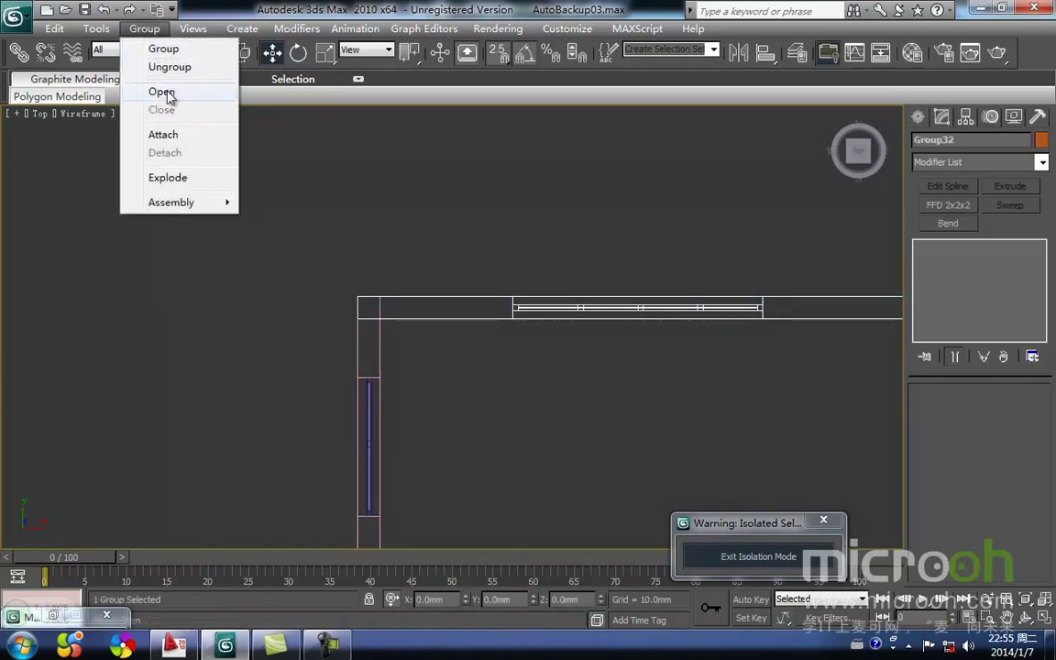
pyautogui.click(161, 92)
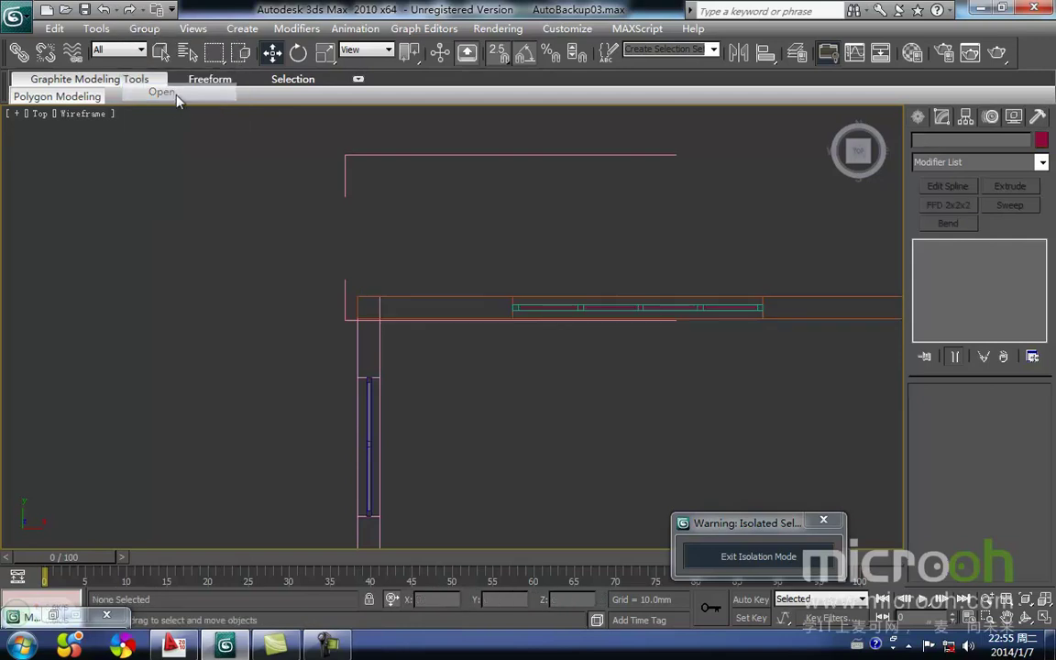
# Step: Move the end vertices of the north wall's spline at the north-west corner back to the west wall's inner face
pyautogui.click(396, 298)
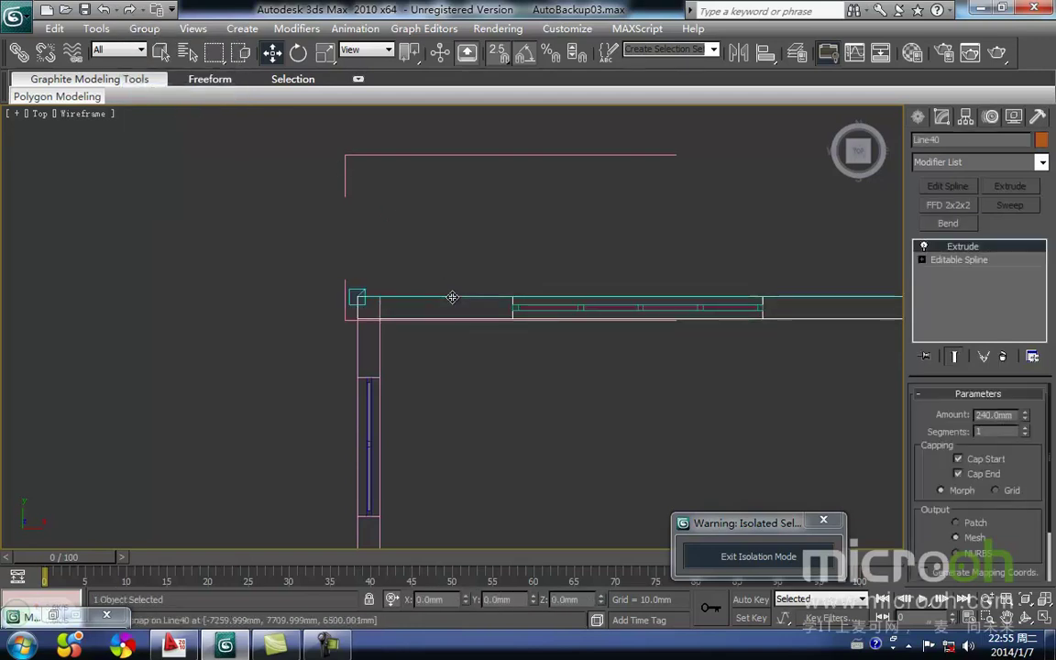
pyautogui.click(950, 274)
pyautogui.scroll(2, 372, 304)
pyautogui.moveTo(307, 253); pyautogui.dragTo(419, 303)
pyautogui.press('space')
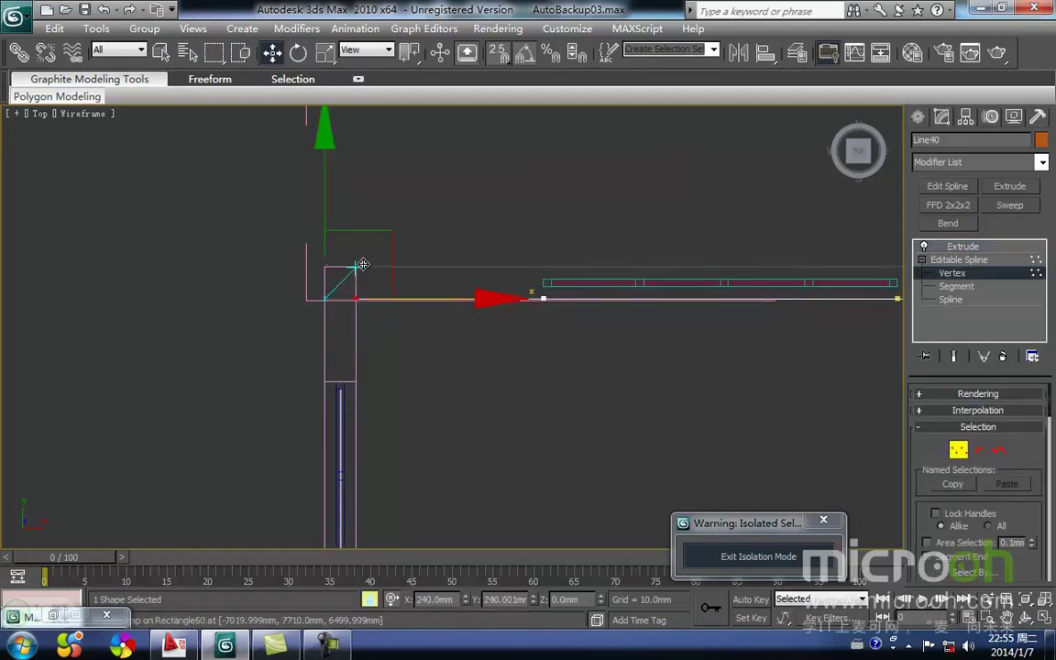
pyautogui.click(963, 245)
pyautogui.moveTo(427, 192); pyautogui.dragTo(441, 173, button='middle')
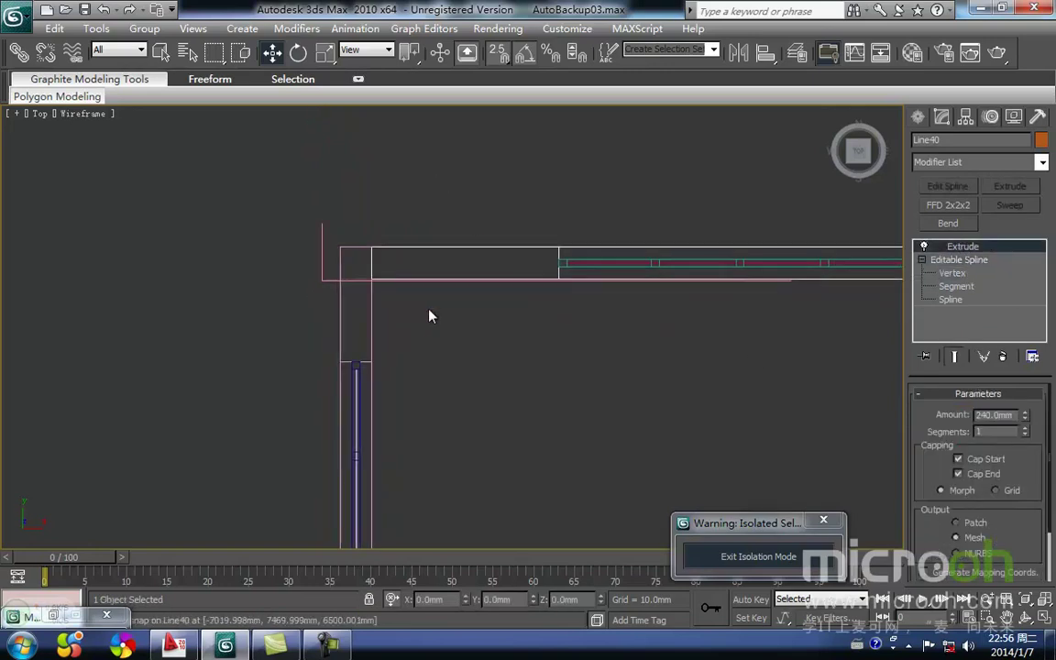
pyautogui.click(433, 312)
# Step: Select the north wall's plinth and pick its end vertices at the north-west corner
pyautogui.scroll(3, 417, 318)
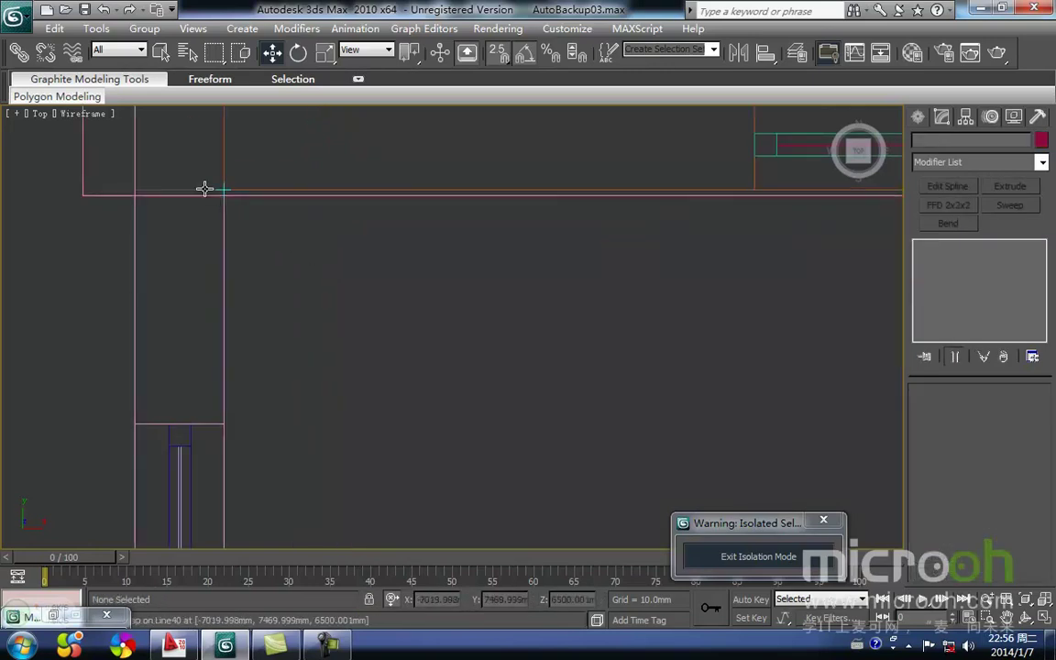
pyautogui.click(208, 193)
pyautogui.moveTo(428, 261); pyautogui.dragTo(600, 397, button='middle')
pyautogui.click(531, 397)
pyautogui.click(377, 327)
pyautogui.click(397, 361)
pyautogui.scroll(-2, 397, 360)
pyautogui.keyDown('alt'); pyautogui.moveTo(400, 361); pyautogui.dragTo(683, 290, button='middle'); pyautogui.keyUp('alt')
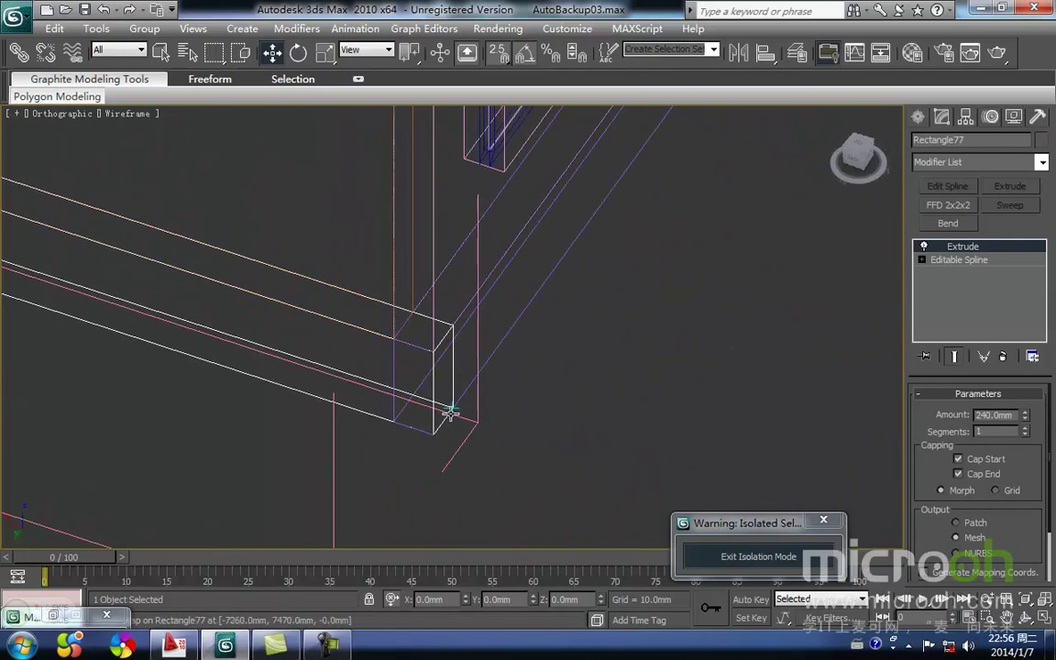
pyautogui.click(922, 260)
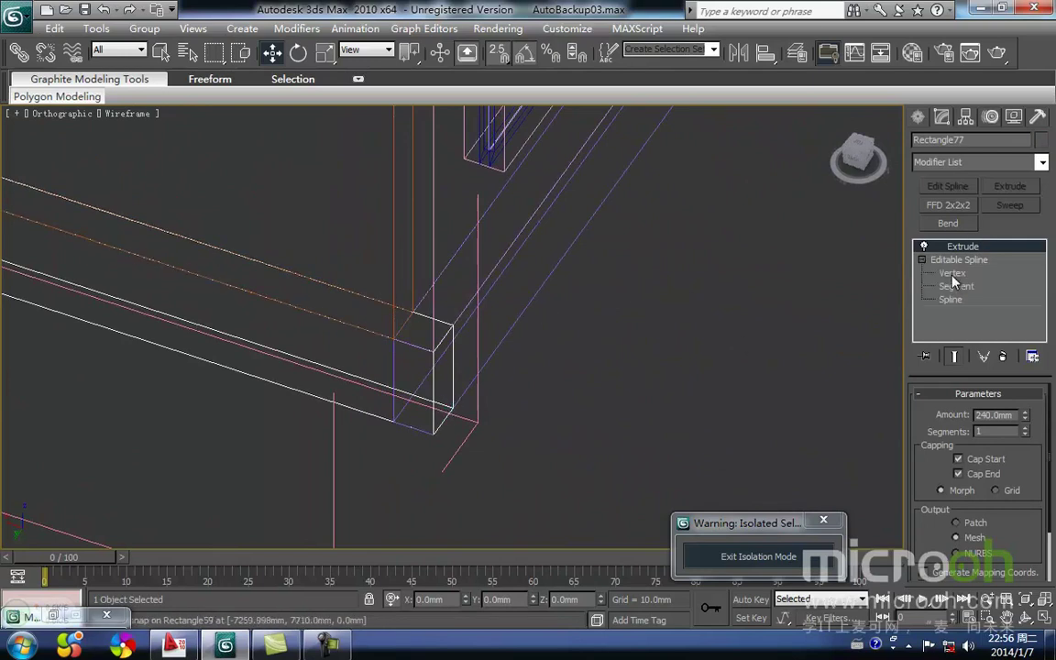
pyautogui.click(951, 276)
pyautogui.moveTo(550, 289); pyautogui.dragTo(541, 314, button='middle')
pyautogui.moveTo(426, 318); pyautogui.dragTo(504, 459)
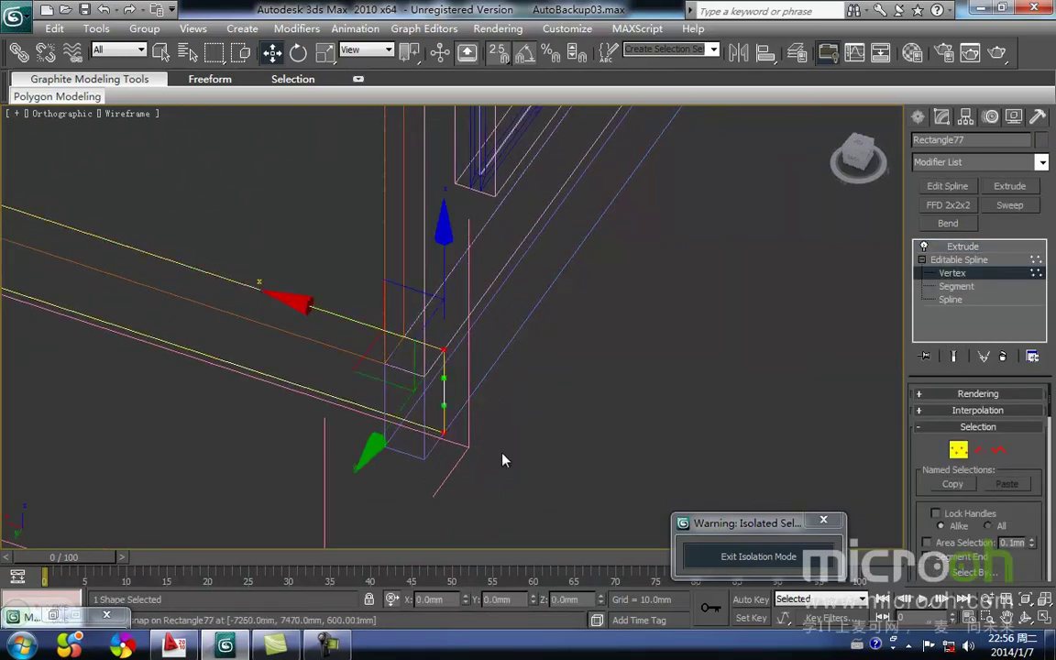
# Step: Move the plinth's selected end vertices at the north-west corner back to the west wall's inner face
pyautogui.press('t')
pyautogui.press('z')
pyautogui.scroll(-5, 447, 366)
pyautogui.moveTo(449, 409); pyautogui.dragTo(352, 444, button='middle')
pyautogui.press('space')
pyautogui.moveTo(344, 404); pyautogui.dragTo(527, 194)
pyautogui.press('space')
pyautogui.scroll(-5, 642, 298)
pyautogui.moveTo(569, 322); pyautogui.dragTo(472, 317, button='middle')
pyautogui.click(958, 456)
# Step: Close the north wall's open group at the north-west corner
pyautogui.moveTo(523, 396); pyautogui.dragTo(431, 435, button='middle')
pyautogui.scroll(-3, 441, 429)
pyautogui.moveTo(441, 428); pyautogui.dragTo(398, 213)
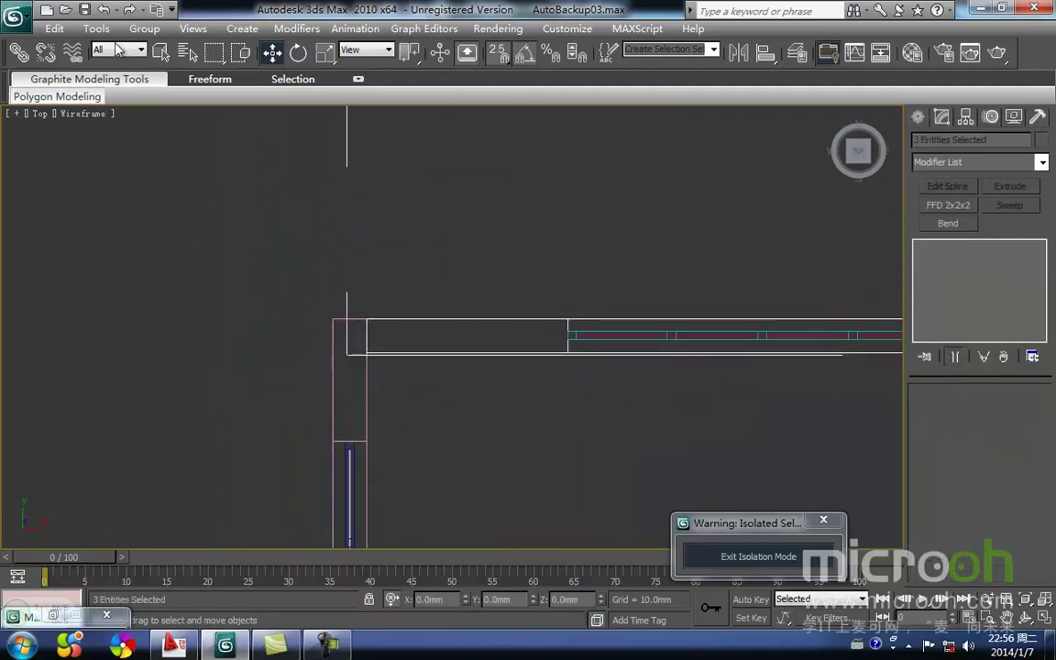
pyautogui.click(142, 29)
pyautogui.click(174, 112)
pyautogui.click(433, 251)
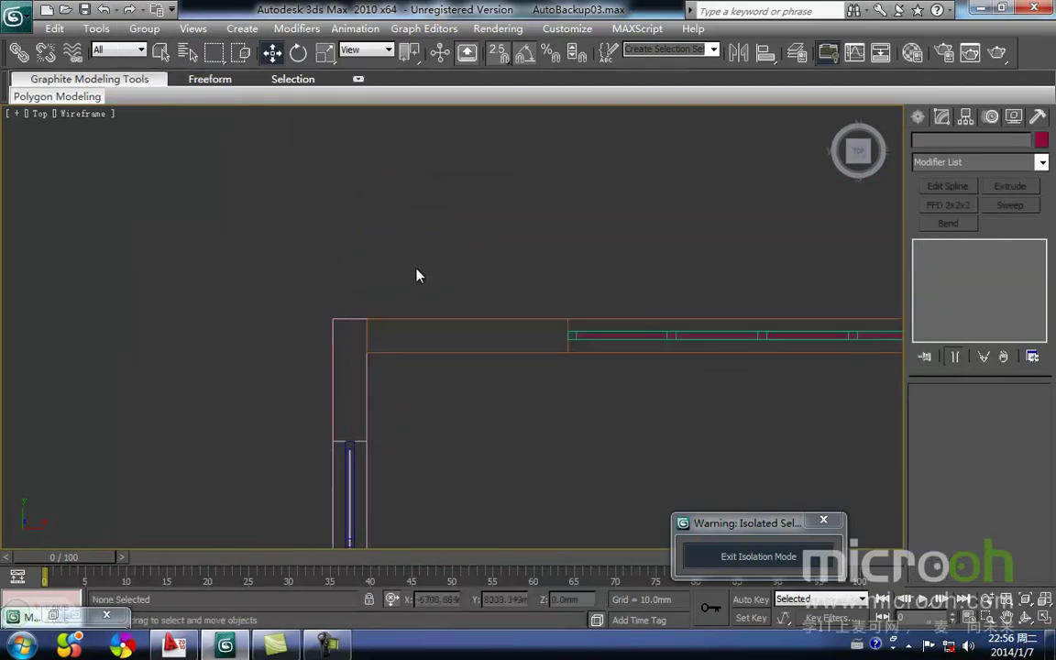
pyautogui.moveTo(412, 395); pyautogui.dragTo(388, 398, button='middle')
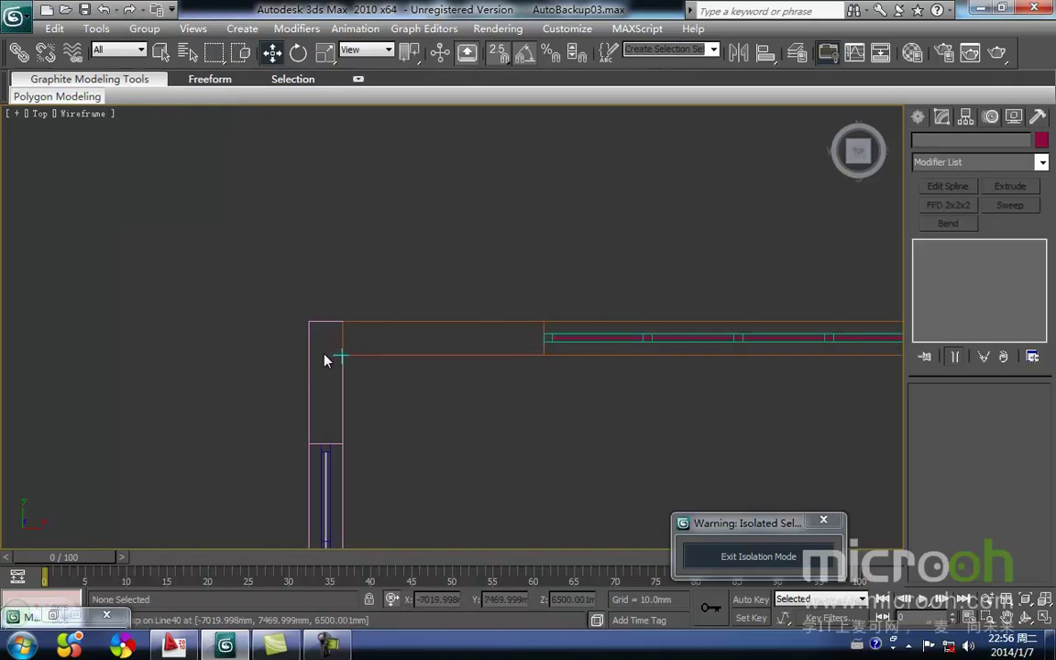
pyautogui.moveTo(351, 357); pyautogui.dragTo(285, 356, button='middle')
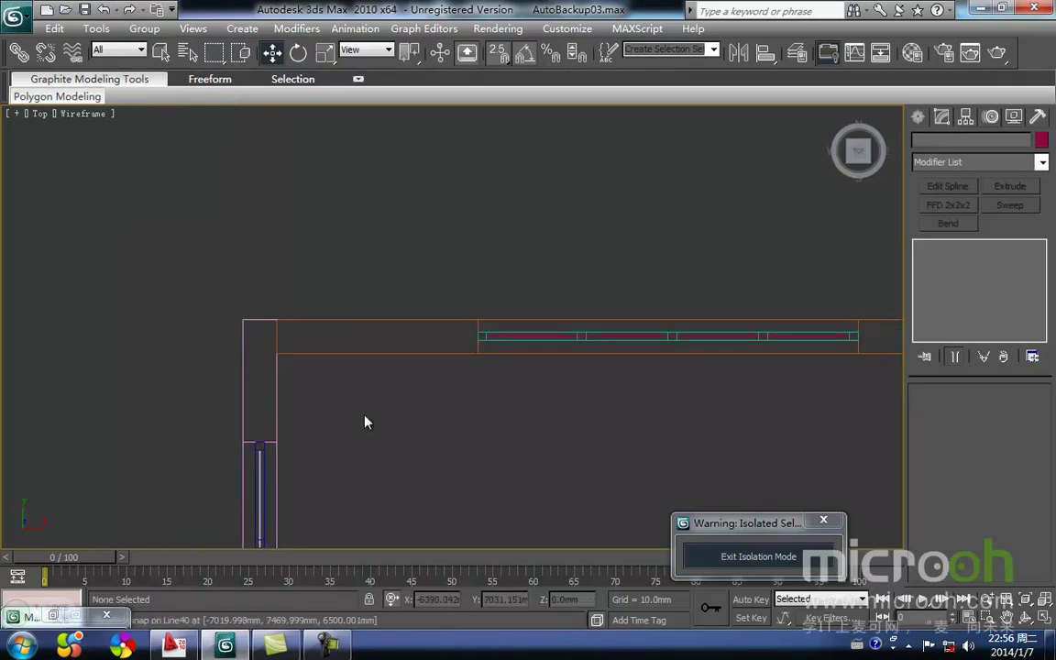
# Step: Exit the current isolation and isolate the north and east wall groups instead
pyautogui.scroll(-4, 367, 414)
pyautogui.moveTo(343, 380); pyautogui.dragTo(319, 361, button='middle')
pyautogui.click(780, 562)
pyautogui.moveTo(701, 432); pyautogui.dragTo(590, 358, button='middle')
pyautogui.scroll(-4, 559, 403)
pyautogui.moveTo(500, 499); pyautogui.dragTo(395, 289, button='middle')
pyautogui.scroll(2, 385, 429)
pyautogui.moveTo(244, 464); pyautogui.dragTo(279, 408, button='middle')
pyautogui.scroll(2, 284, 410)
pyautogui.moveTo(489, 419); pyautogui.dragTo(221, 380, button='middle')
pyautogui.moveTo(558, 382); pyautogui.dragTo(346, 325, button='middle')
pyautogui.moveTo(445, 323); pyautogui.dragTo(438, 377, button='middle')
pyautogui.scroll(-3, 443, 293)
pyautogui.moveTo(443, 287); pyautogui.dragTo(421, 536, button='middle')
pyautogui.scroll(2, 442, 269)
pyautogui.scroll(2, 442, 269)
pyautogui.moveTo(312, 233); pyautogui.dragTo(403, 419, button='middle')
pyautogui.scroll(3, 431, 414)
pyautogui.moveTo(336, 433); pyautogui.dragTo(399, 349, button='middle')
pyautogui.moveTo(437, 438); pyautogui.dragTo(295, 318)
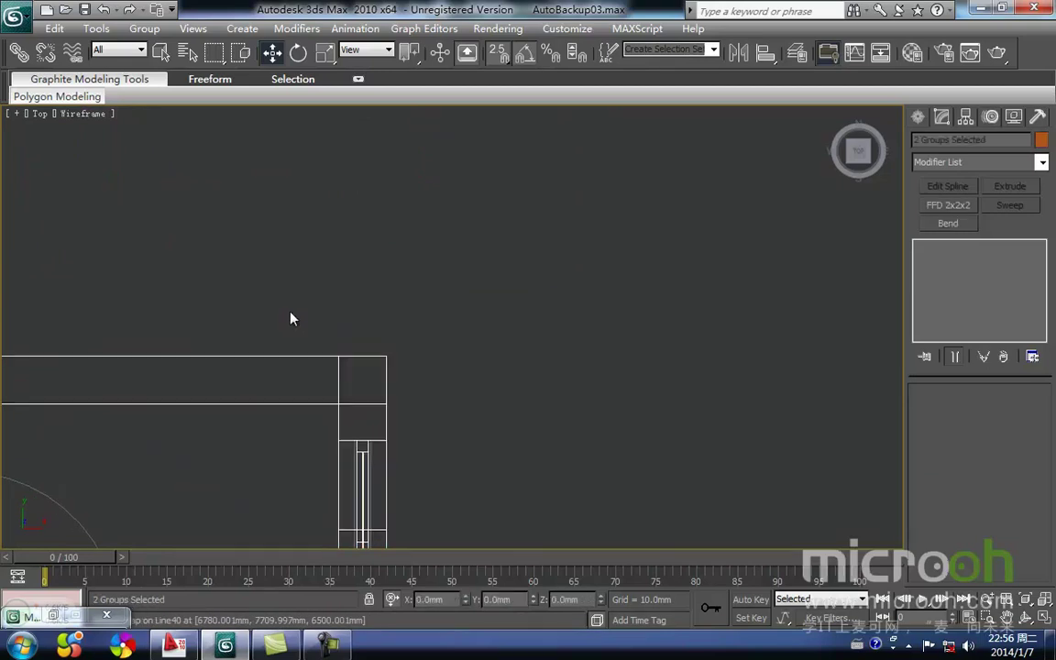
pyautogui.hotkey('alt', 'q')
pyautogui.click(655, 243)
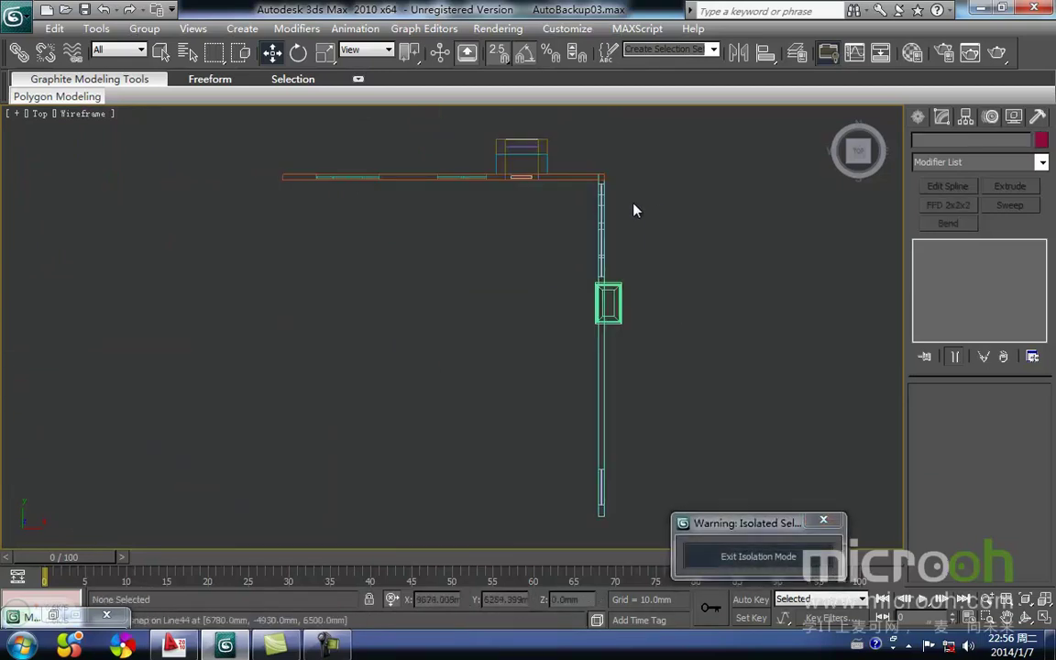
# Step: Open the north wall's group for editing within the north and east wall isolation
pyautogui.moveTo(494, 236); pyautogui.dragTo(418, 356, button='middle')
pyautogui.click(440, 261)
pyautogui.moveTo(367, 259); pyautogui.dragTo(344, 307, button='middle')
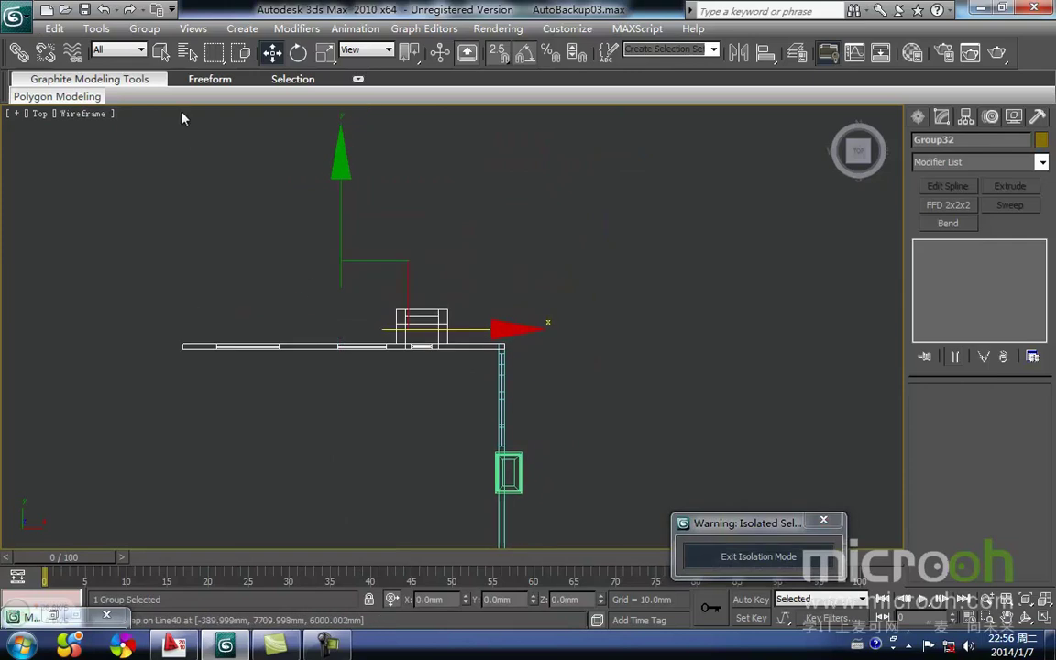
pyautogui.click(145, 30)
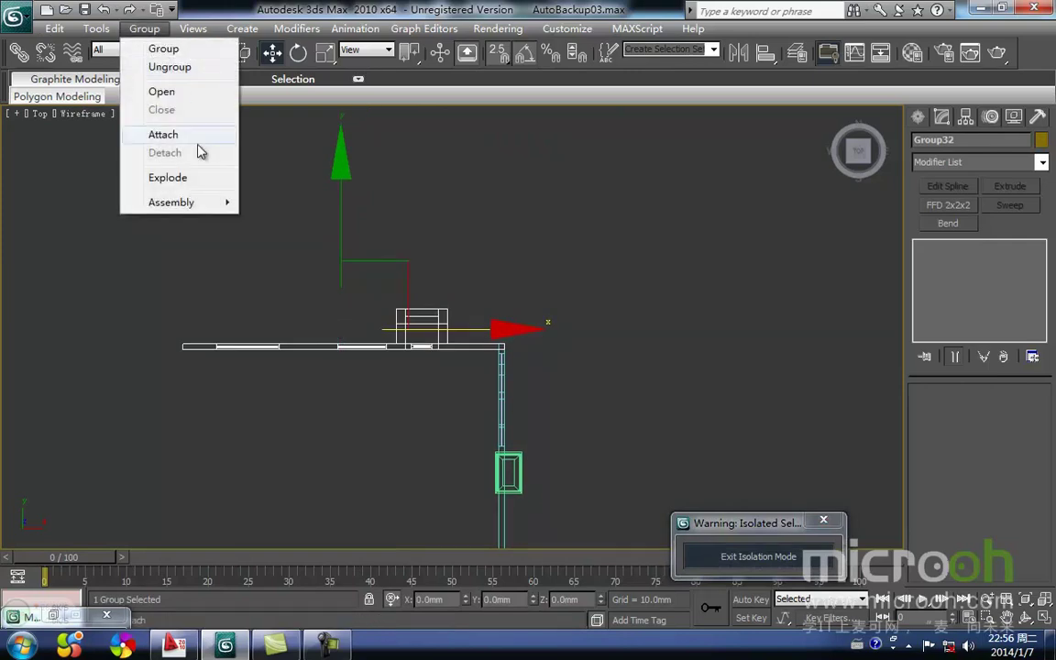
pyautogui.click(194, 95)
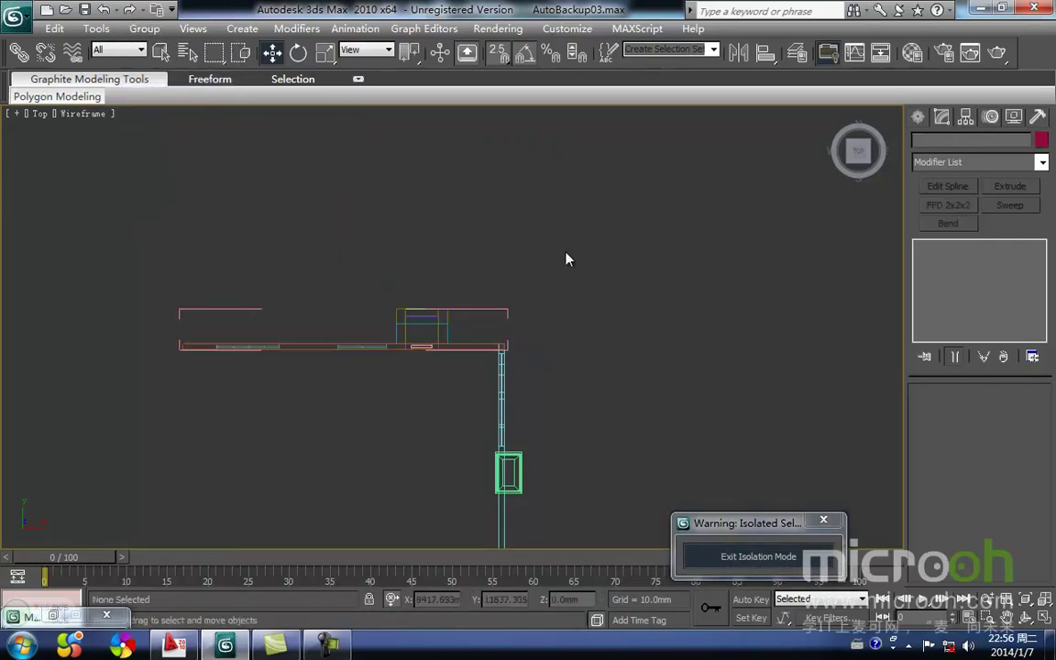
# Step: Move the end vertices of the north wall's spline at the north-east corner back to the east wall's inner face
pyautogui.scroll(3, 507, 404)
pyautogui.moveTo(574, 428); pyautogui.dragTo(361, 313, button='middle')
pyautogui.scroll(2, 360, 313)
pyautogui.moveTo(298, 240); pyautogui.dragTo(423, 303, button='middle')
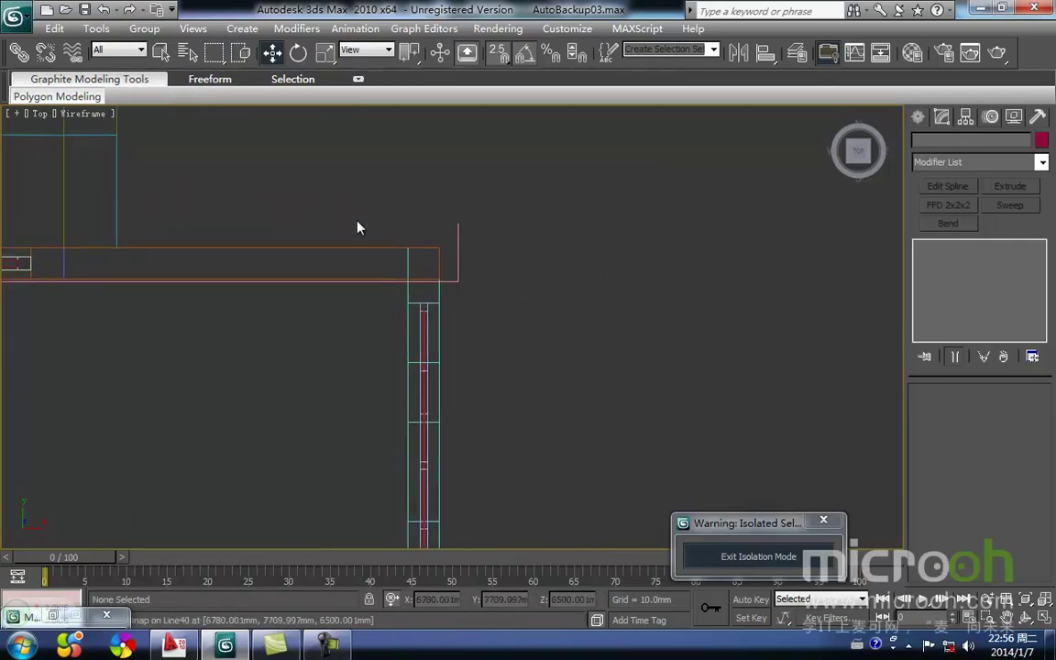
pyautogui.click(376, 249)
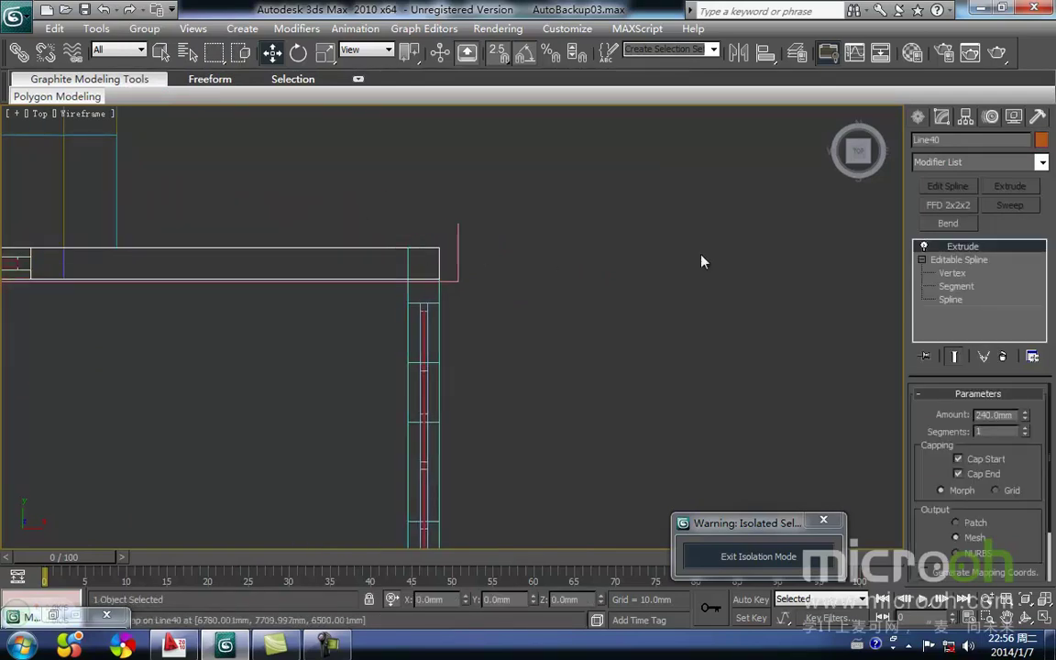
pyautogui.click(956, 275)
pyautogui.moveTo(495, 306); pyautogui.dragTo(405, 235)
pyautogui.press('space')
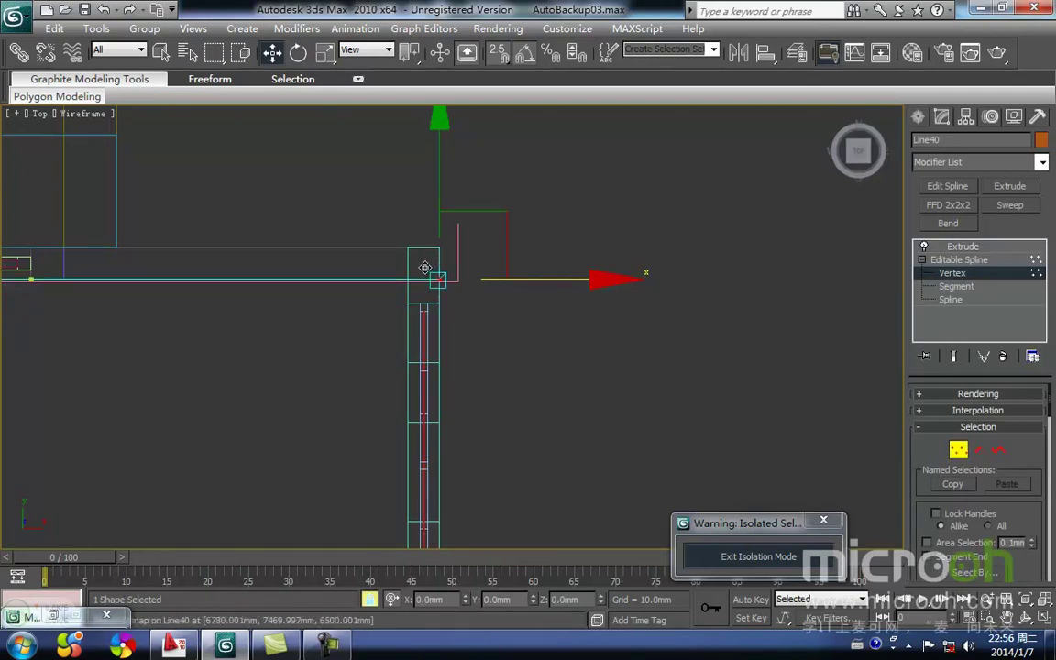
pyautogui.moveTo(425, 270); pyautogui.dragTo(405, 247)
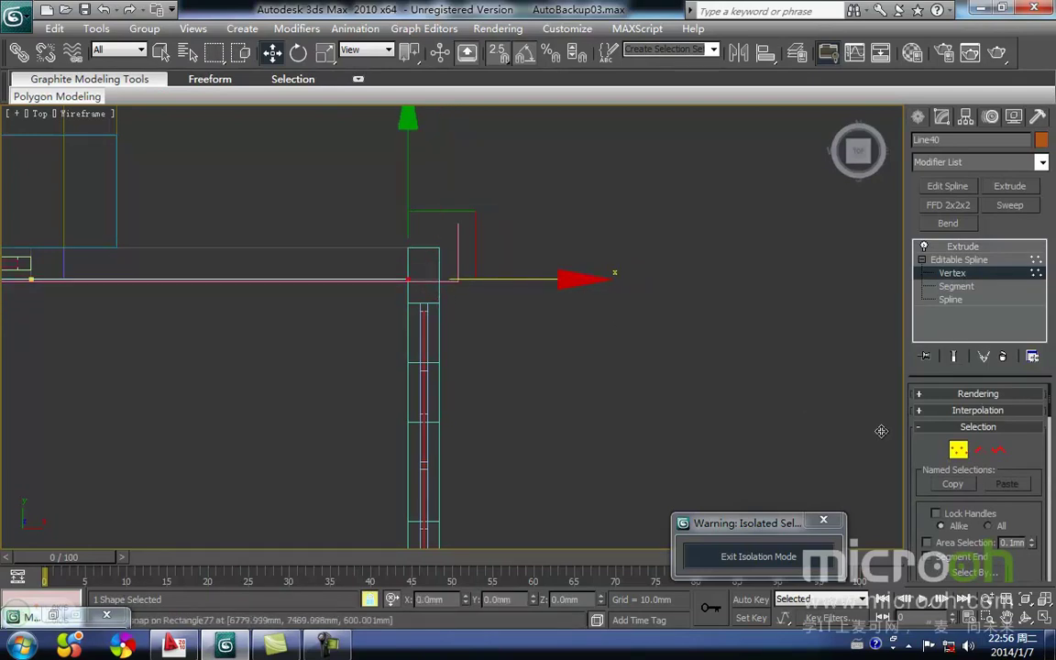
pyautogui.click(958, 450)
pyautogui.moveTo(612, 324); pyautogui.dragTo(660, 351, button='middle')
pyautogui.press('space')
pyautogui.click(660, 350)
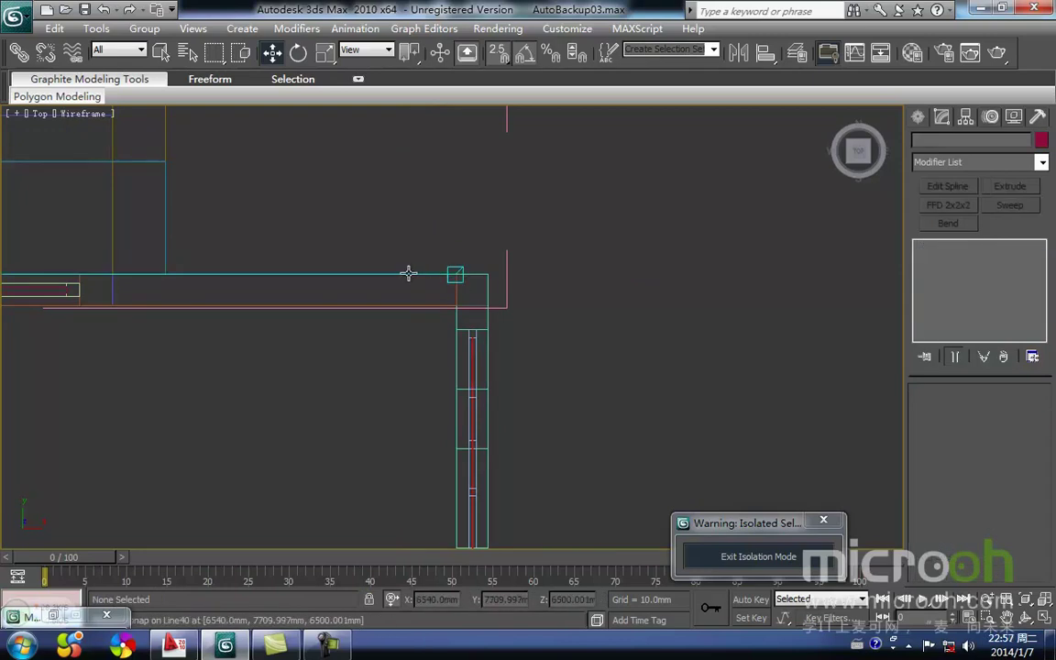
# Step: Select the north wall's plinth and pick its end vertices at the north-east corner
pyautogui.scroll(5, 498, 318)
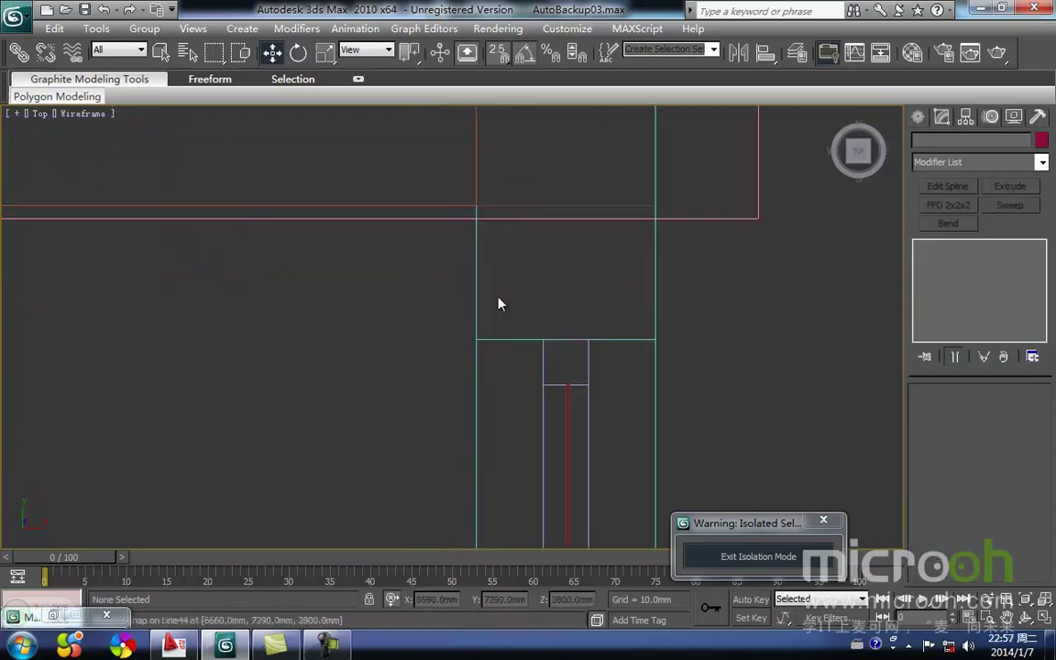
pyautogui.click(519, 216)
pyautogui.moveTo(713, 218)
pyautogui.mouseDown(button='middle')
pyautogui.moveTo(652, 323)
pyautogui.moveTo(448, 267)
pyautogui.moveTo(535, 261)
pyautogui.moveTo(444, 312)
pyautogui.mouseUp(button='middle')
pyautogui.keyDown('ctrl'); pyautogui.click(580, 311); pyautogui.keyUp('ctrl')
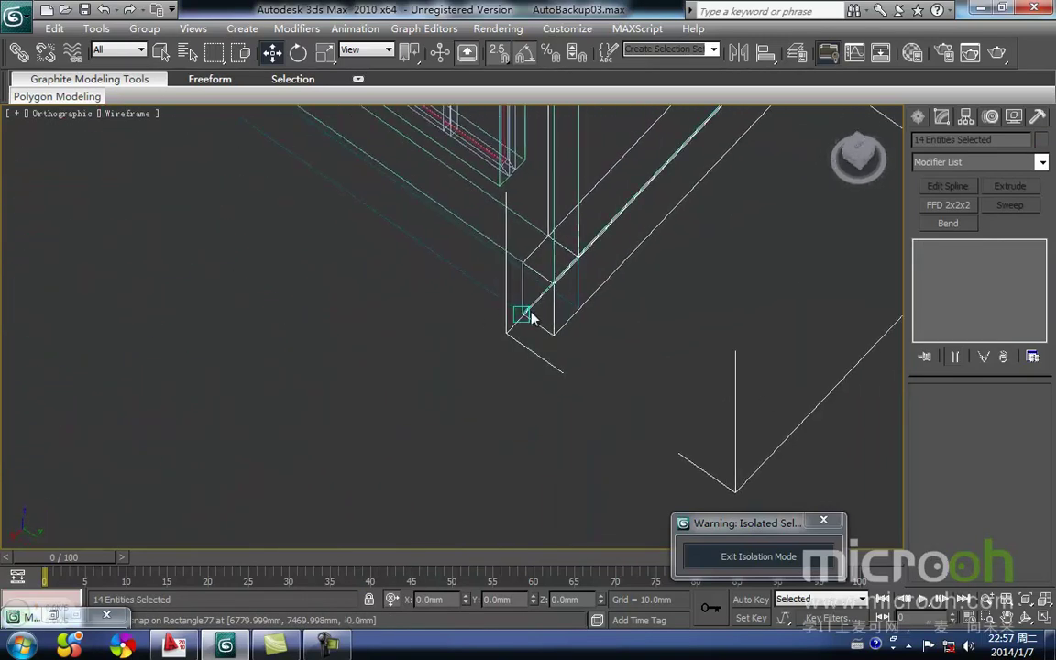
pyautogui.click(613, 275)
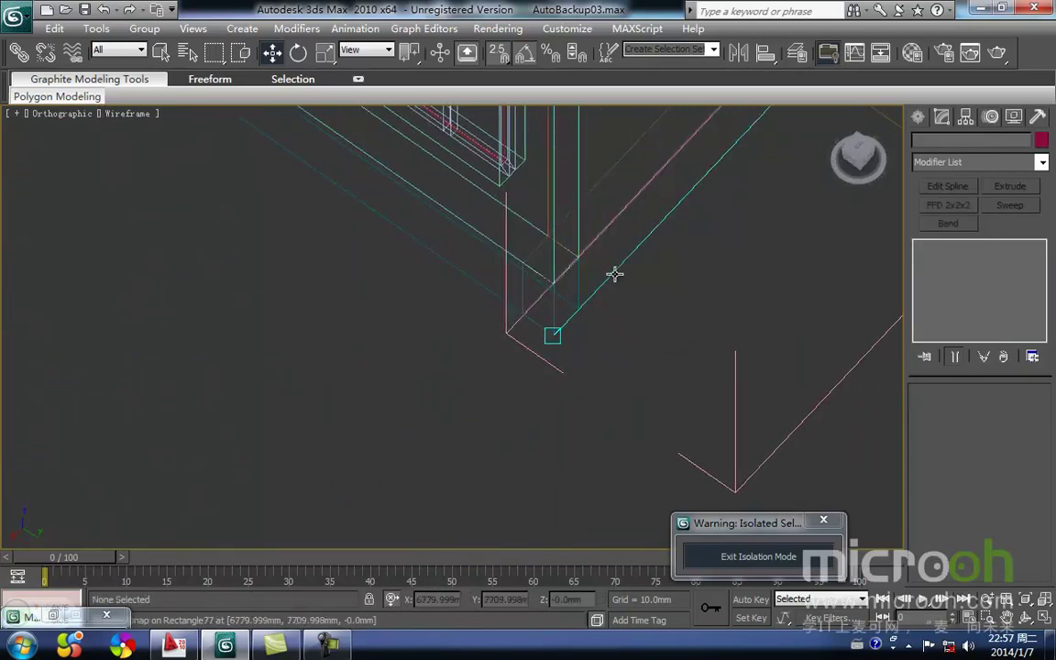
pyautogui.click(951, 278)
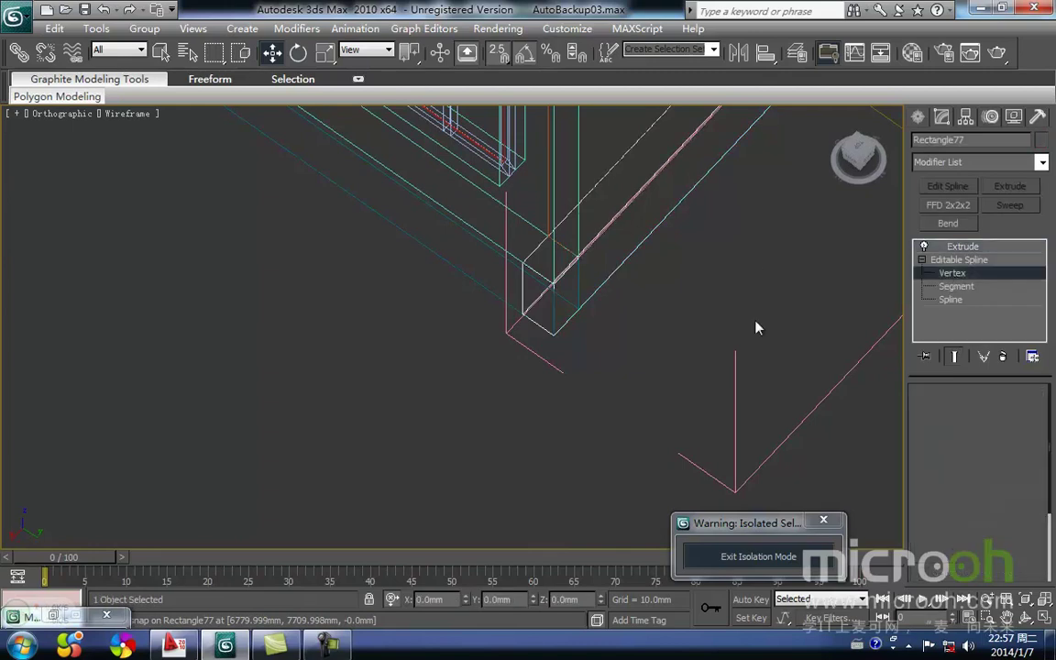
pyautogui.moveTo(560, 372); pyautogui.dragTo(478, 265)
# Step: Move the plinth's selected end vertices at the north-east corner back to the east wall's inner face
pyautogui.press('t')
pyautogui.press('z')
pyautogui.moveTo(476, 299); pyautogui.dragTo(570, 297, button='middle')
pyautogui.scroll(-5, 550, 330)
pyautogui.moveTo(512, 362); pyautogui.dragTo(627, 366, button='middle')
pyautogui.press('space')
pyautogui.moveTo(605, 339); pyautogui.dragTo(410, 135)
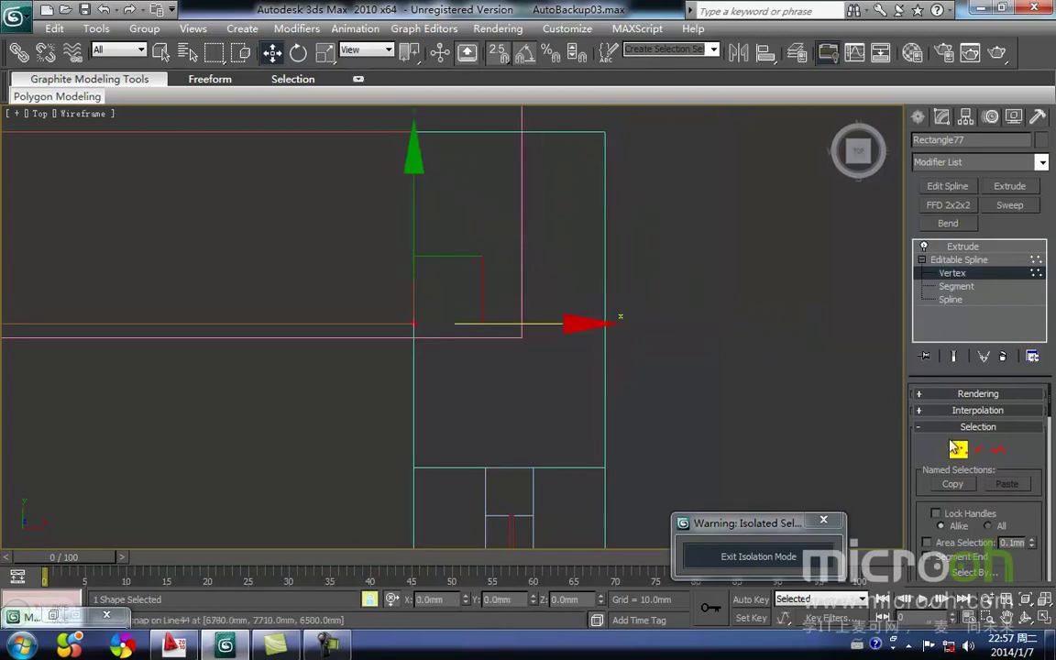
pyautogui.click(956, 447)
pyautogui.press('space')
pyautogui.click(657, 335)
# Step: Examine the trimmed north-east corner in shaded display from outside, and return to wireframe
pyautogui.scroll(-3, 653, 341)
pyautogui.moveTo(653, 344)
pyautogui.mouseDown(button='middle')
pyautogui.moveTo(653, 360)
pyautogui.moveTo(588, 370)
pyautogui.moveTo(407, 322)
pyautogui.mouseUp(button='middle')
pyautogui.scroll(-1, 664, 334)
pyautogui.press('F3')
pyautogui.scroll(-3, 630, 339)
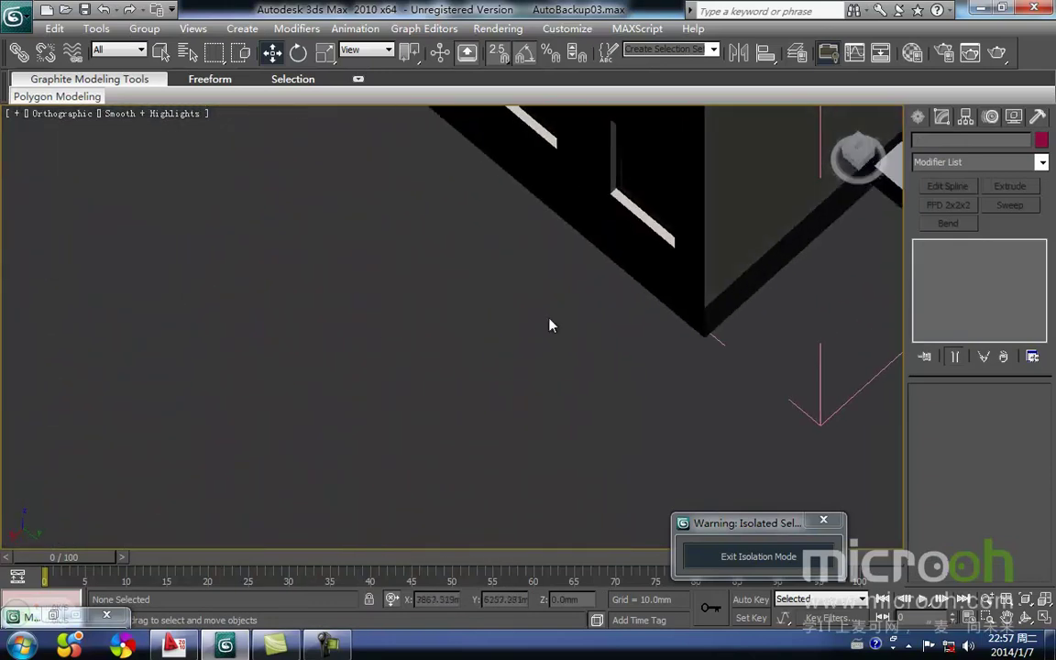
pyautogui.scroll(-3, 408, 330)
pyautogui.keyDown('alt'); pyautogui.moveTo(548, 358); pyautogui.dragTo(585, 326, button='middle'); pyautogui.keyUp('alt')
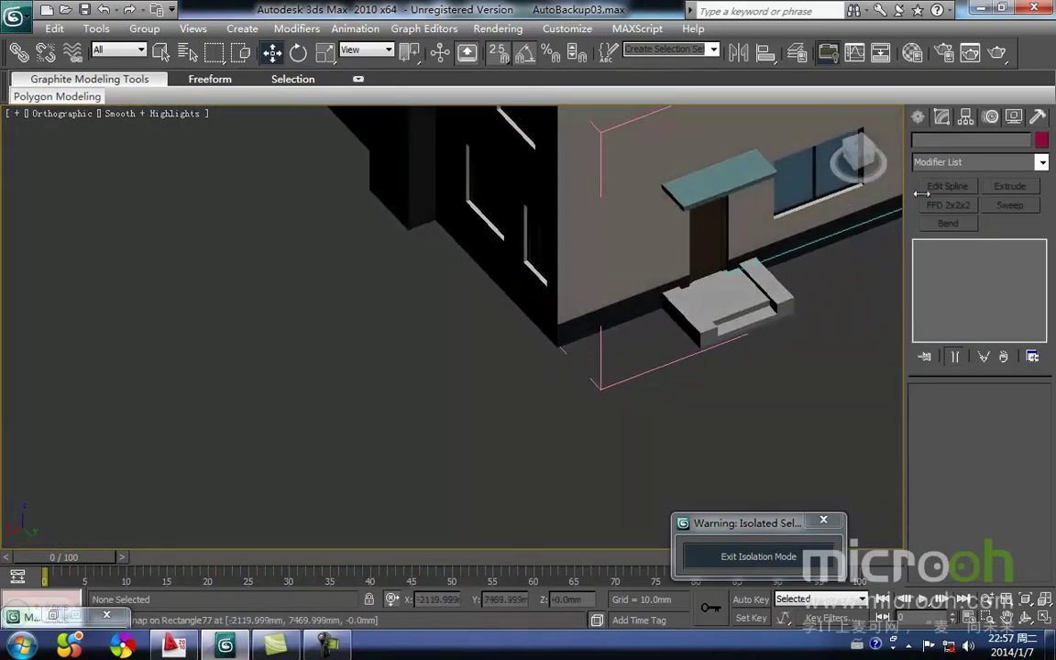
pyautogui.press('F3')
pyautogui.moveTo(541, 401)
pyautogui.mouseDown(button='middle')
pyautogui.moveTo(544, 385)
pyautogui.moveTo(459, 482)
pyautogui.mouseUp(button='middle')
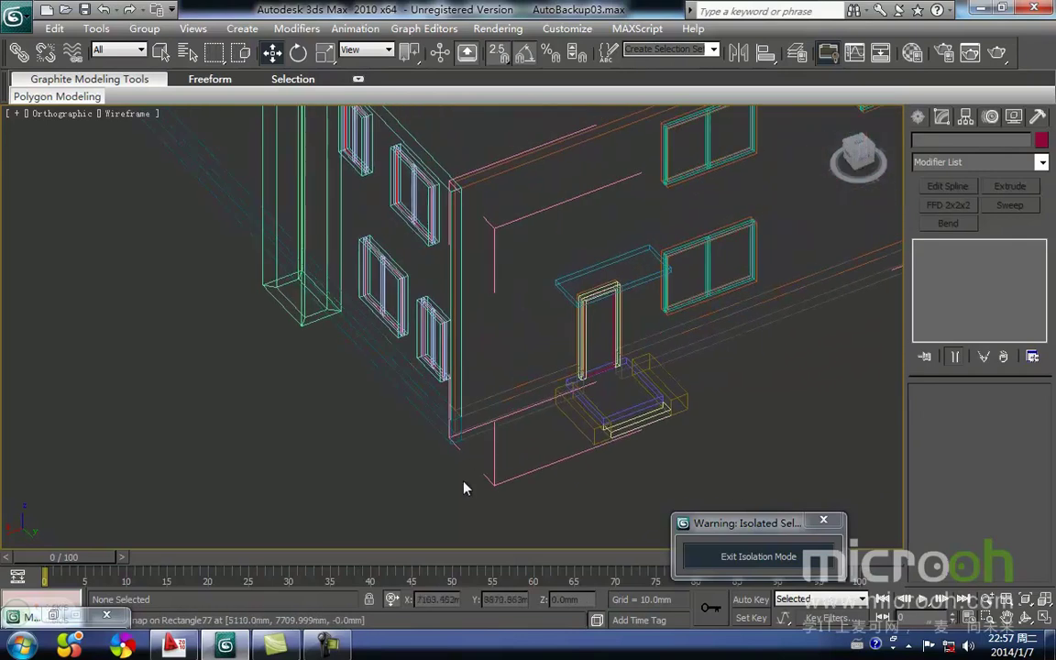
# Step: Select the north wall's parts in plan at the north-east corner and close their open group
pyautogui.press('t')
pyautogui.press('z')
pyautogui.moveTo(639, 337); pyautogui.dragTo(585, 425, button='middle')
pyautogui.scroll(4, 585, 424)
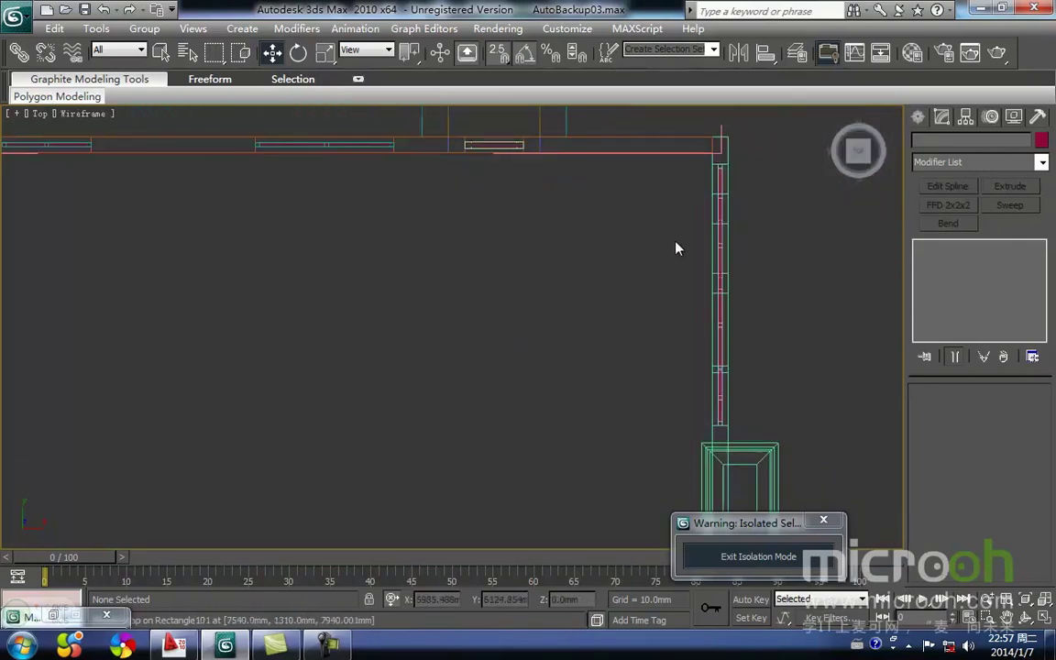
pyautogui.moveTo(672, 247); pyautogui.dragTo(479, 363, button='middle')
pyautogui.scroll(3, 479, 363)
pyautogui.moveTo(625, 223); pyautogui.dragTo(495, 298, button='middle')
pyautogui.scroll(3, 497, 295)
pyautogui.scroll(-3, 503, 218)
pyautogui.moveTo(506, 237); pyautogui.dragTo(521, 313, button='middle')
pyautogui.scroll(-3, 500, 236)
pyautogui.moveTo(492, 365); pyautogui.dragTo(378, 186)
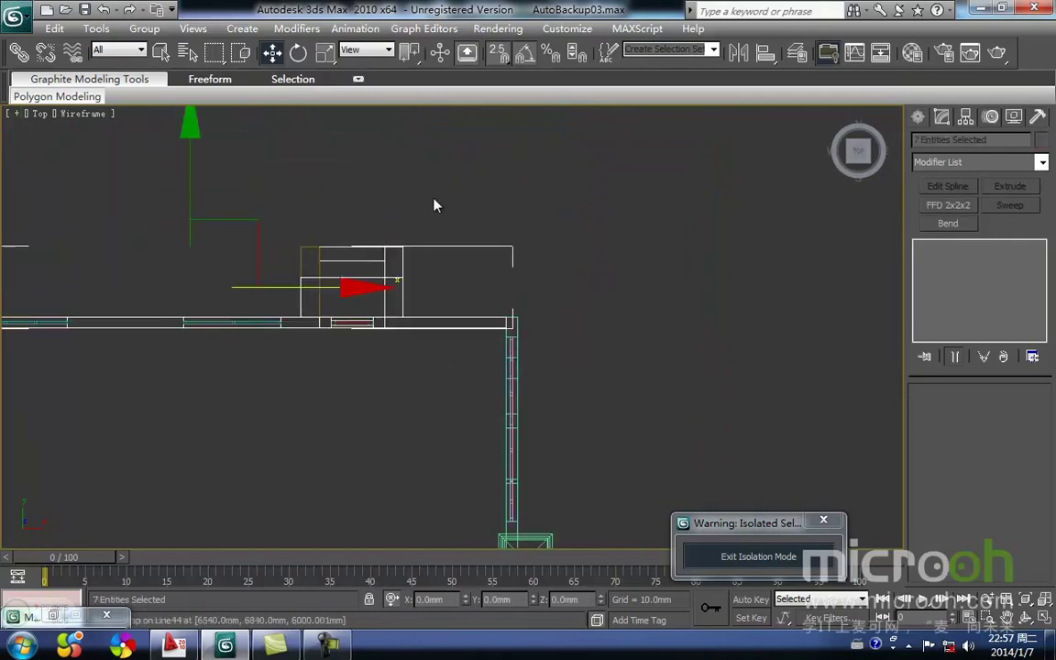
pyautogui.click(142, 29)
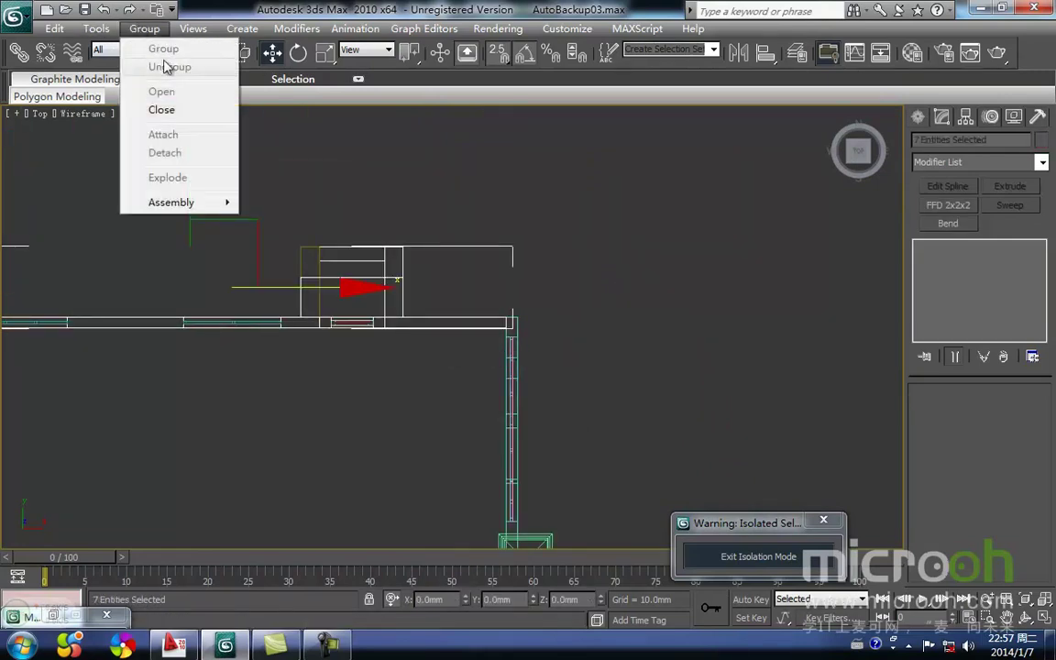
pyautogui.click(169, 111)
pyautogui.click(526, 271)
# Step: Exit the isolation and isolate the front and east wall groups that meet at the south-east corner
pyautogui.scroll(-2, 527, 275)
pyautogui.moveTo(575, 428); pyautogui.dragTo(580, 365, button='middle')
pyautogui.scroll(-1, 579, 384)
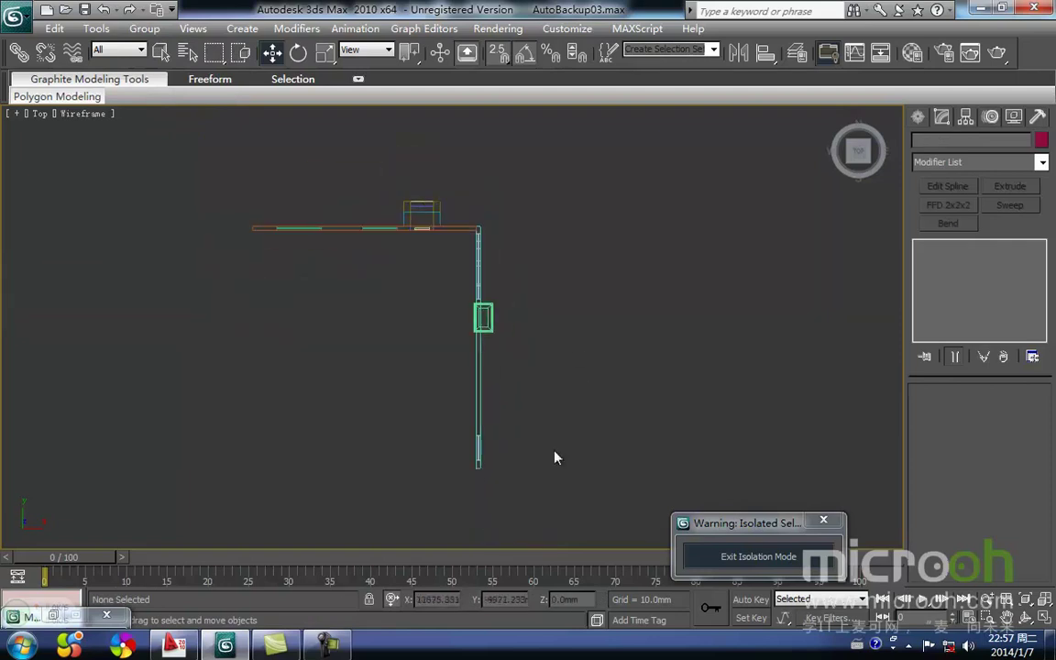
pyautogui.click(764, 561)
pyautogui.keyDown('alt'); pyautogui.moveTo(561, 439); pyautogui.dragTo(475, 376, button='middle'); pyautogui.keyUp('alt')
pyautogui.scroll(8, 553, 394)
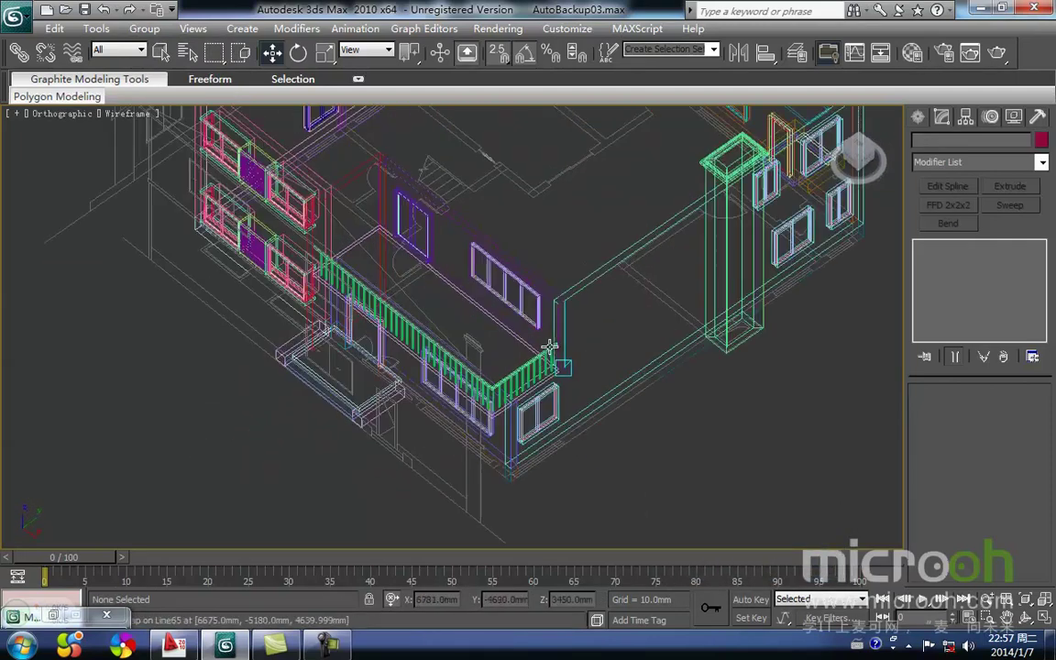
pyautogui.scroll(8, 513, 468)
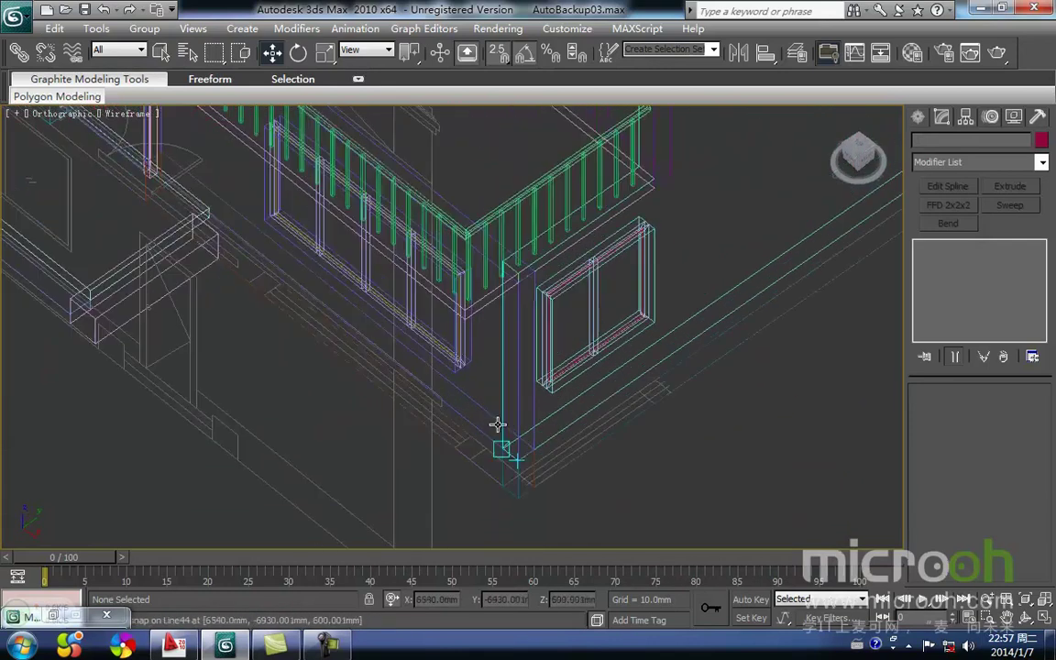
pyautogui.moveTo(489, 395); pyautogui.dragTo(487, 393)
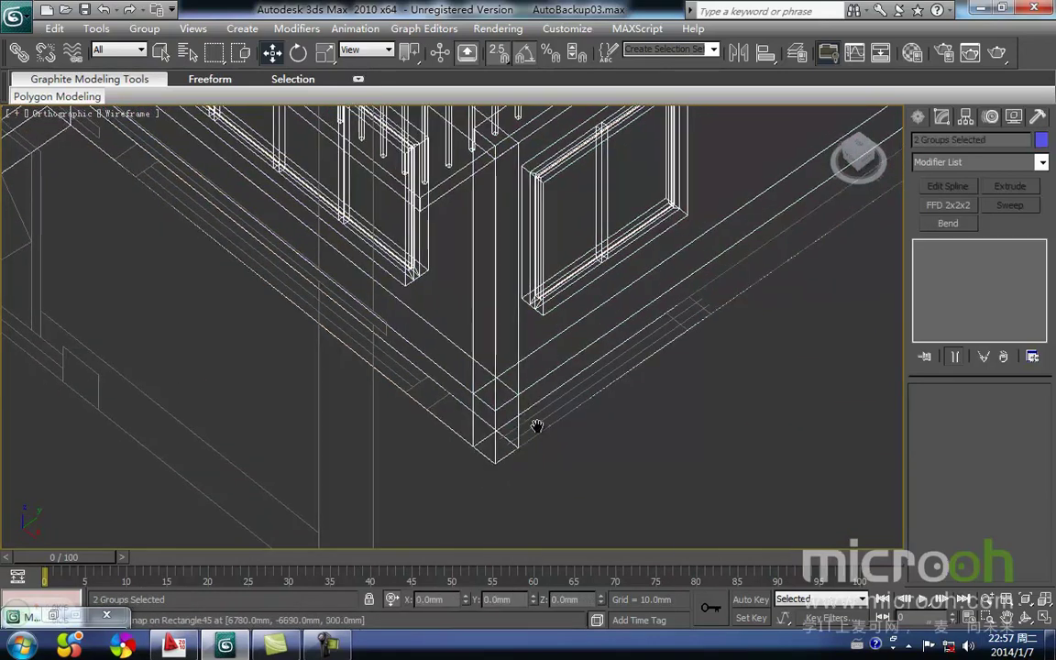
pyautogui.scroll(-4, 532, 436)
pyautogui.moveTo(524, 439); pyautogui.dragTo(509, 458, button='middle')
pyautogui.hotkey('alt', 'q')
pyautogui.click(541, 471)
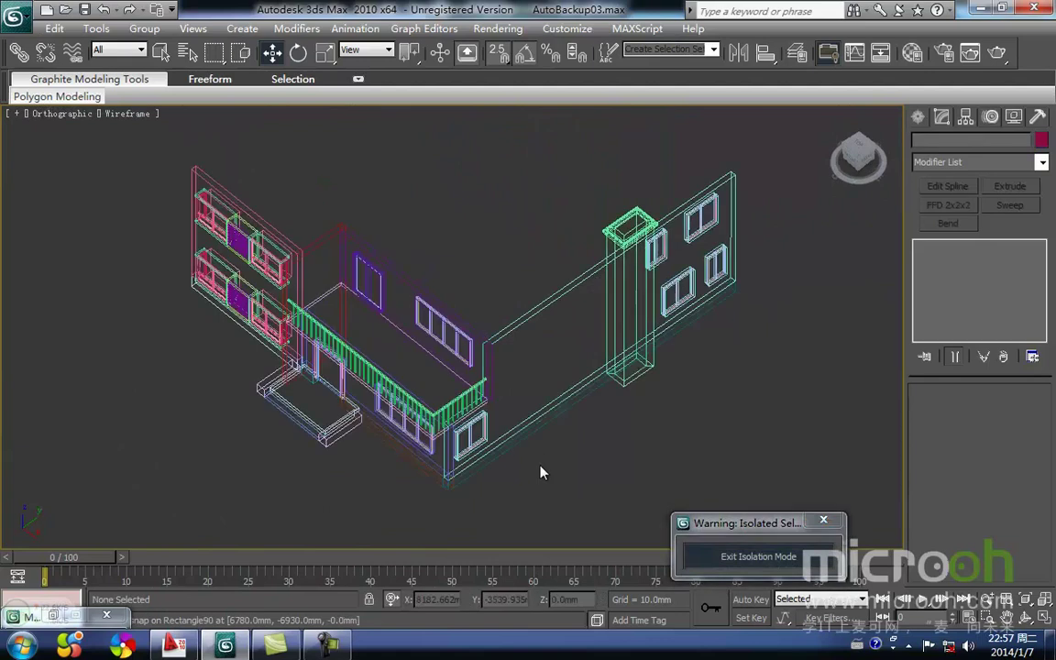
# Step: Select the east wall group and open it for editing in the top view
pyautogui.click(543, 300)
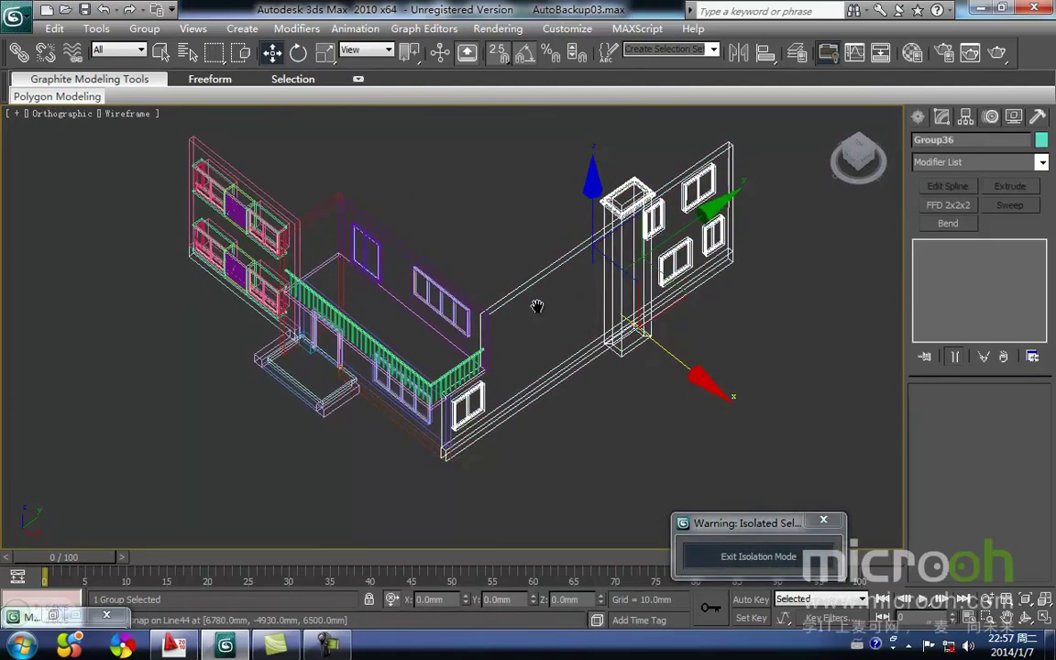
pyautogui.press('t')
pyautogui.click(144, 30)
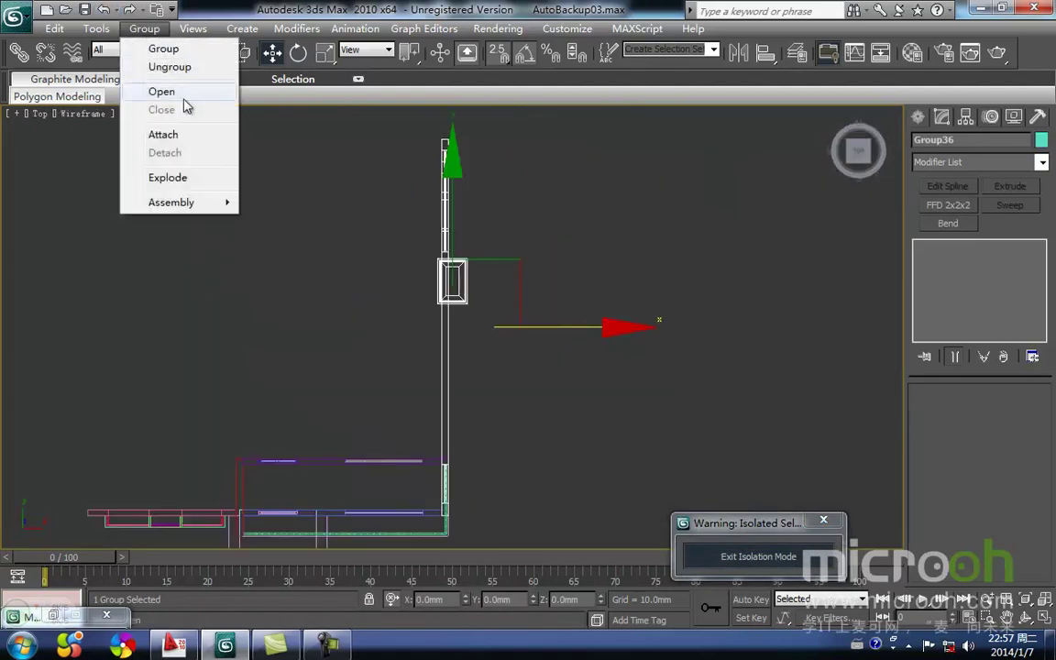
pyautogui.click(183, 94)
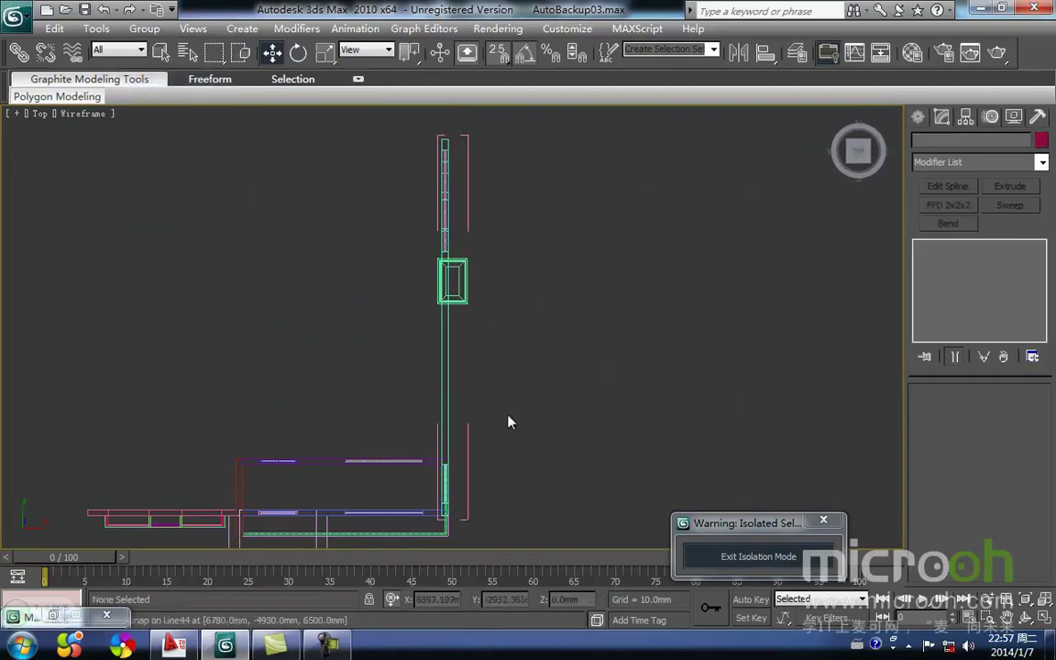
# Step: Select the extruded east wall inside the open group and edit its base spline at vertex level
pyautogui.keyDown('alt'); pyautogui.moveTo(502, 406); pyautogui.dragTo(444, 336, button='middle'); pyautogui.keyUp('alt')
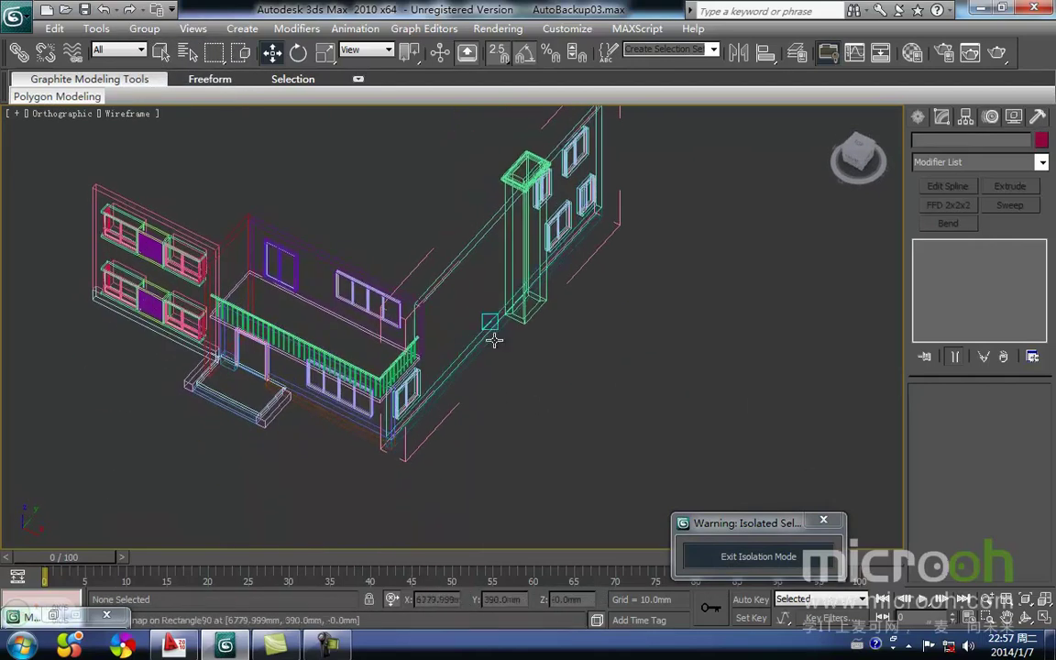
pyautogui.click(467, 251)
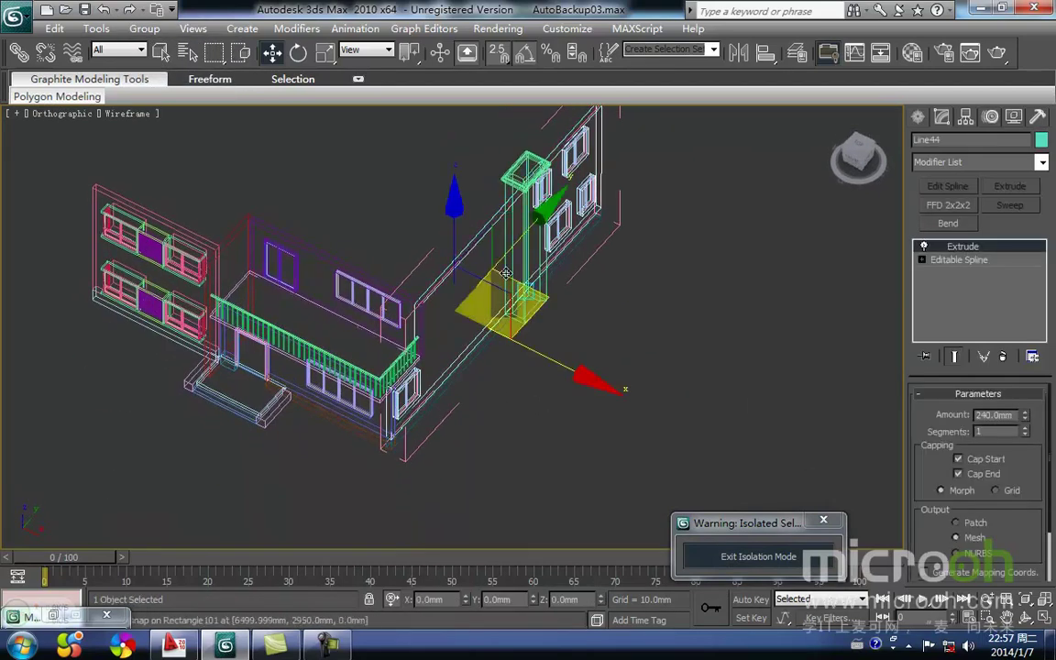
pyautogui.press('t')
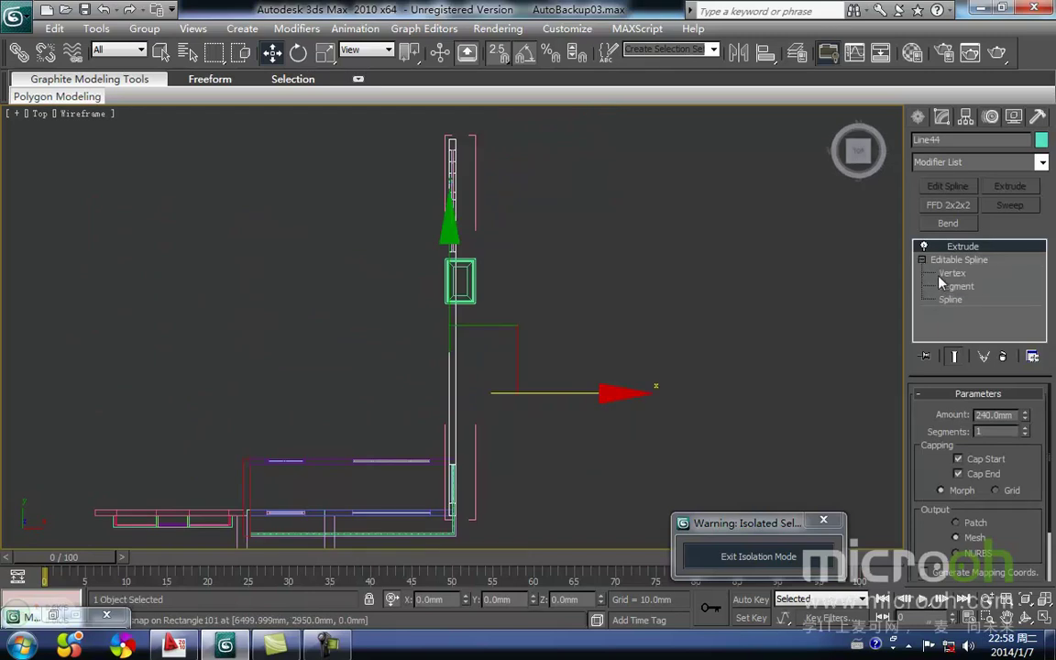
pyautogui.click(939, 276)
# Step: Select the east wall outline's end vertices at the south-east corner in plan and lock the selection
pyautogui.moveTo(623, 395); pyautogui.dragTo(665, 255, button='middle')
pyautogui.scroll(5, 518, 309)
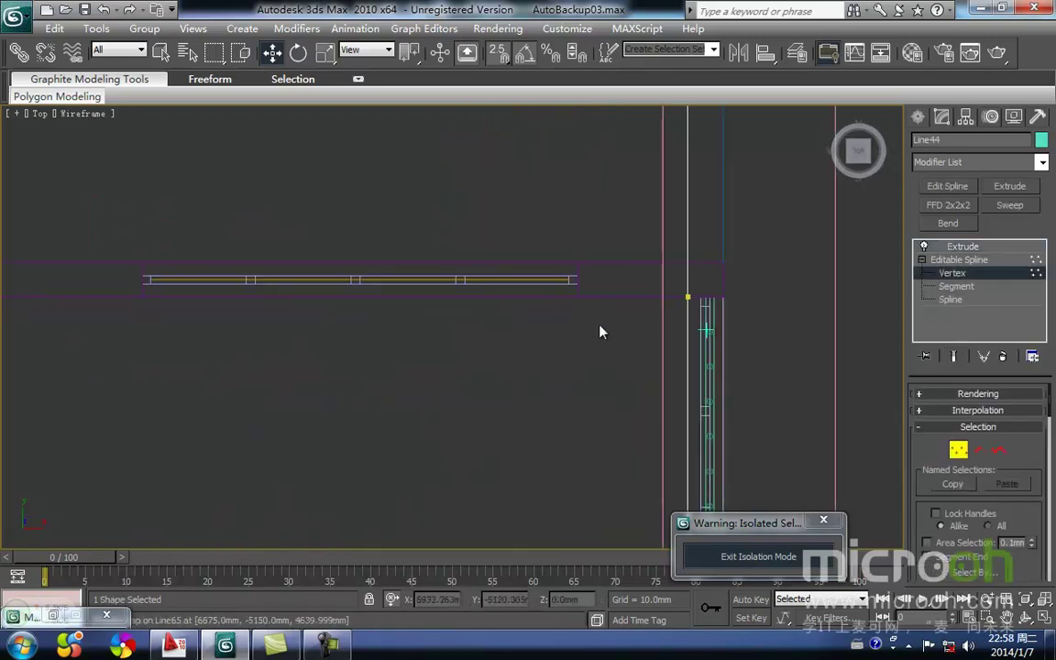
pyautogui.moveTo(679, 326); pyautogui.dragTo(546, 382, button='middle')
pyautogui.moveTo(523, 328); pyautogui.dragTo(587, 321)
pyautogui.scroll(-4, 584, 329)
pyautogui.moveTo(579, 385); pyautogui.dragTo(580, 325, button='middle')
pyautogui.scroll(4, 580, 323)
pyautogui.moveTo(569, 426); pyautogui.dragTo(507, 326, button='middle')
pyautogui.scroll(-7, 573, 384)
pyautogui.scroll(4, 467, 328)
pyautogui.moveTo(574, 334); pyautogui.dragTo(459, 419, button='middle')
pyautogui.moveTo(467, 205); pyautogui.dragTo(485, 302)
pyautogui.moveTo(520, 425); pyautogui.dragTo(519, 428)
pyautogui.press('t')
pyautogui.press('z')
pyautogui.scroll(-3, 545, 386)
pyautogui.moveTo(545, 386); pyautogui.dragTo(466, 487, button='middle')
pyautogui.scroll(-3, 496, 412)
pyautogui.press('space')
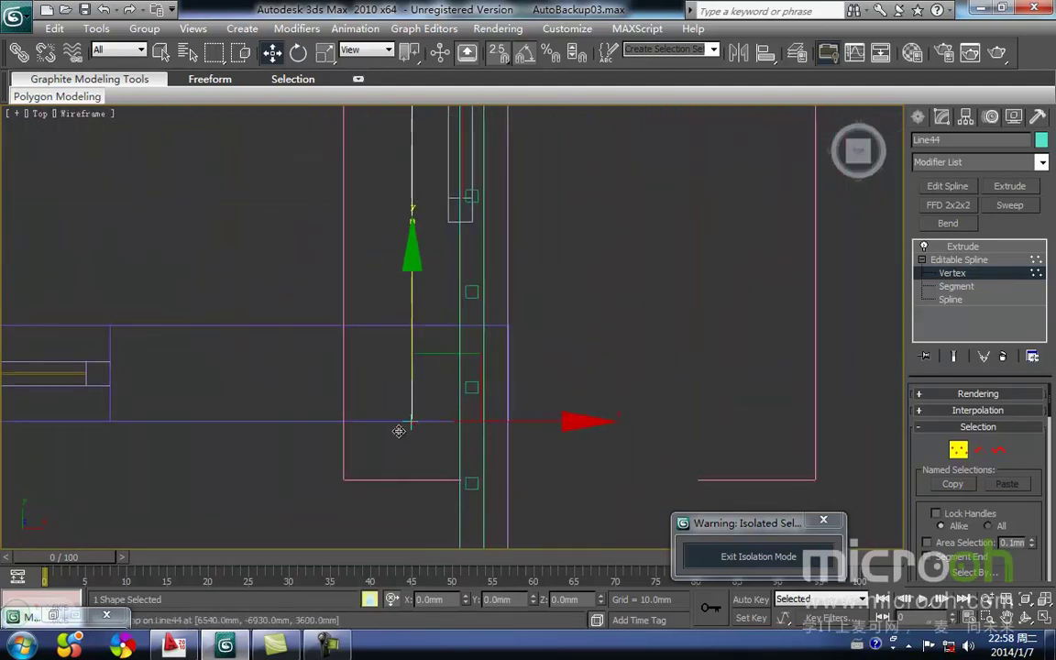
# Step: Move the east wall's selected end vertices back to the front wall's inner face and return to the Extrude level
pyautogui.moveTo(400, 441); pyautogui.dragTo(500, 323)
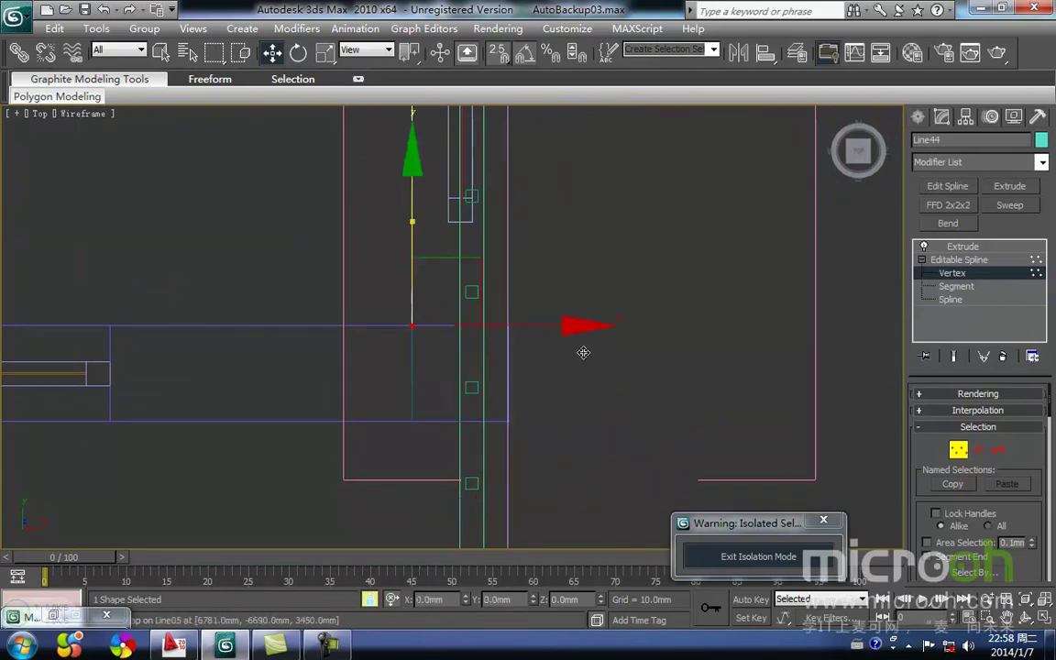
pyautogui.click(969, 456)
pyautogui.click(969, 249)
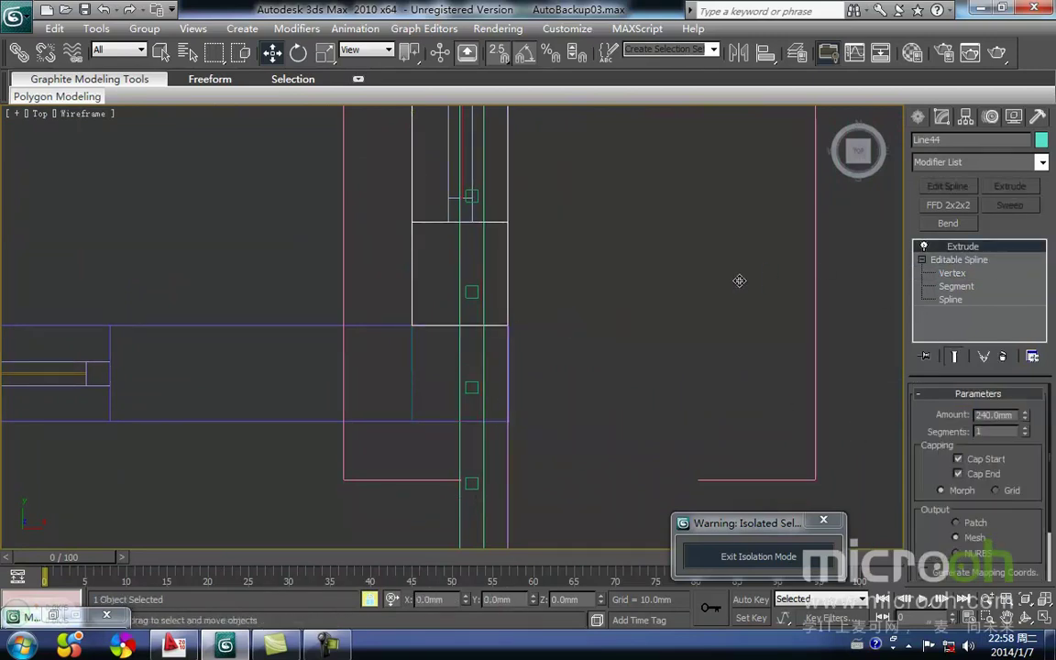
pyautogui.moveTo(618, 300); pyautogui.dragTo(565, 337, button='middle')
pyautogui.press('space')
# Step: Select the east wall's plinth and add an Edit Spline modifier above its rectangle, working at vertex level
pyautogui.click(566, 338)
pyautogui.click(361, 400)
pyautogui.scroll(-3, 448, 426)
pyautogui.keyDown('alt'); pyautogui.moveTo(447, 425); pyautogui.dragTo(371, 356, button='middle'); pyautogui.keyUp('alt')
pyautogui.scroll(3, 383, 358)
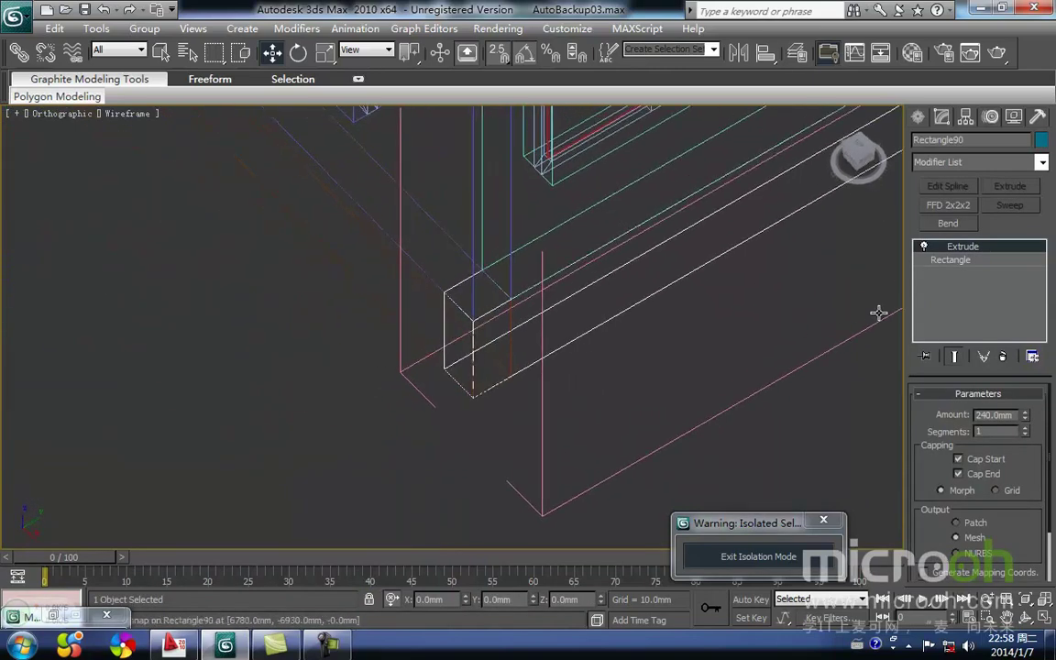
pyautogui.click(949, 263)
pyautogui.moveTo(570, 343); pyautogui.dragTo(474, 401, button='middle')
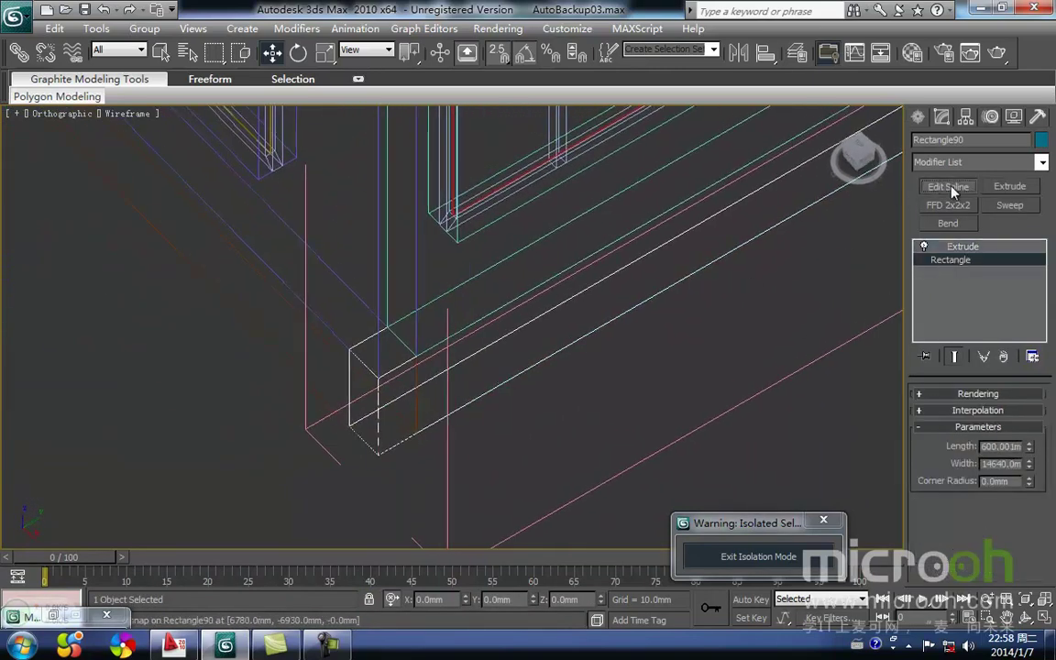
pyautogui.click(950, 186)
pyautogui.click(958, 417)
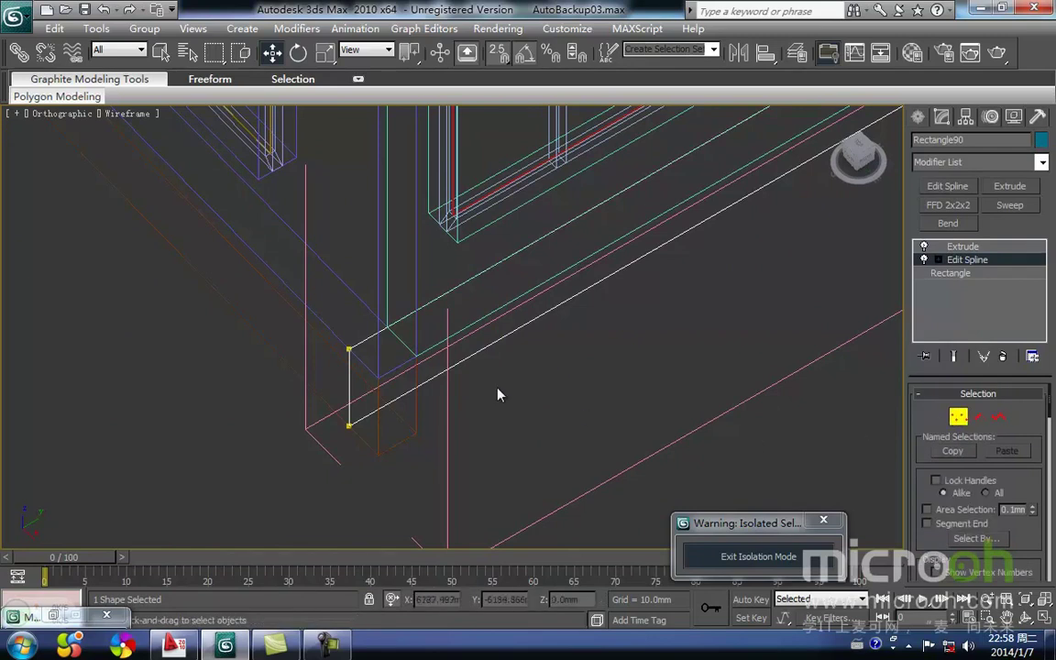
# Step: Snap the plinth's end vertices at the south-east corner back to the front wall's inner face and return to Extrude
pyautogui.moveTo(438, 436); pyautogui.dragTo(504, 420, button='middle')
pyautogui.moveTo(371, 273); pyautogui.dragTo(369, 271)
pyautogui.press('space')
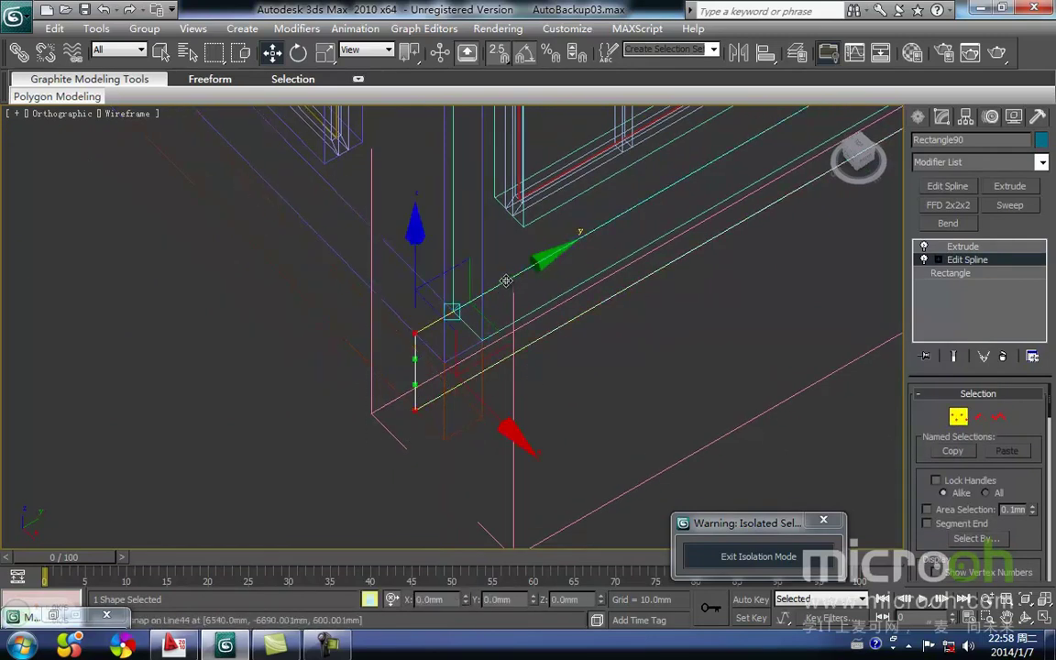
pyautogui.moveTo(409, 418); pyautogui.dragTo(488, 422)
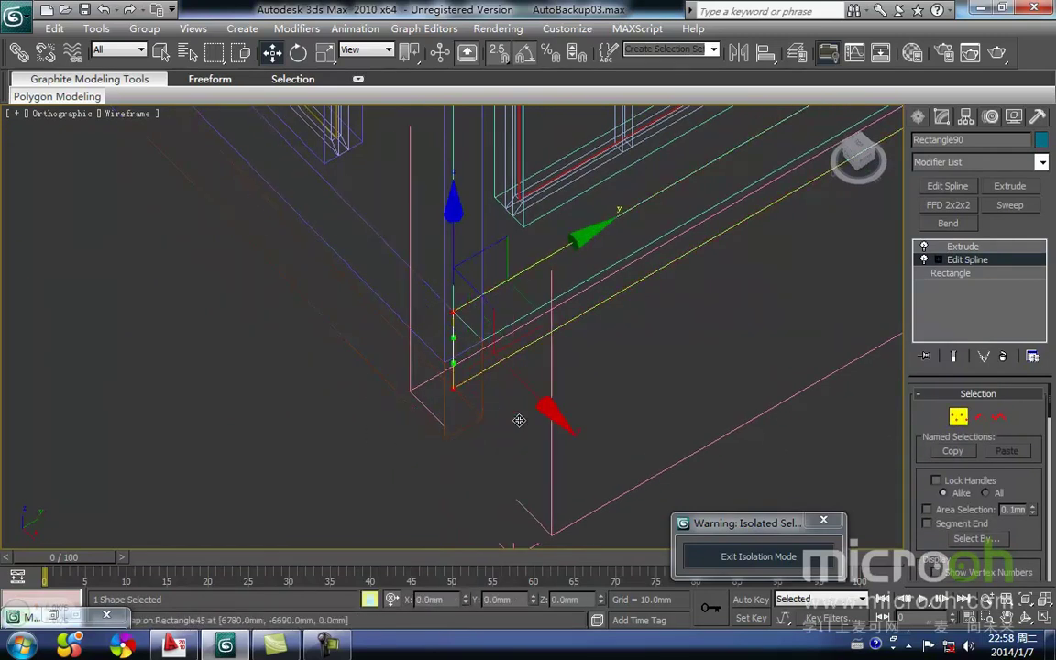
pyautogui.click(957, 418)
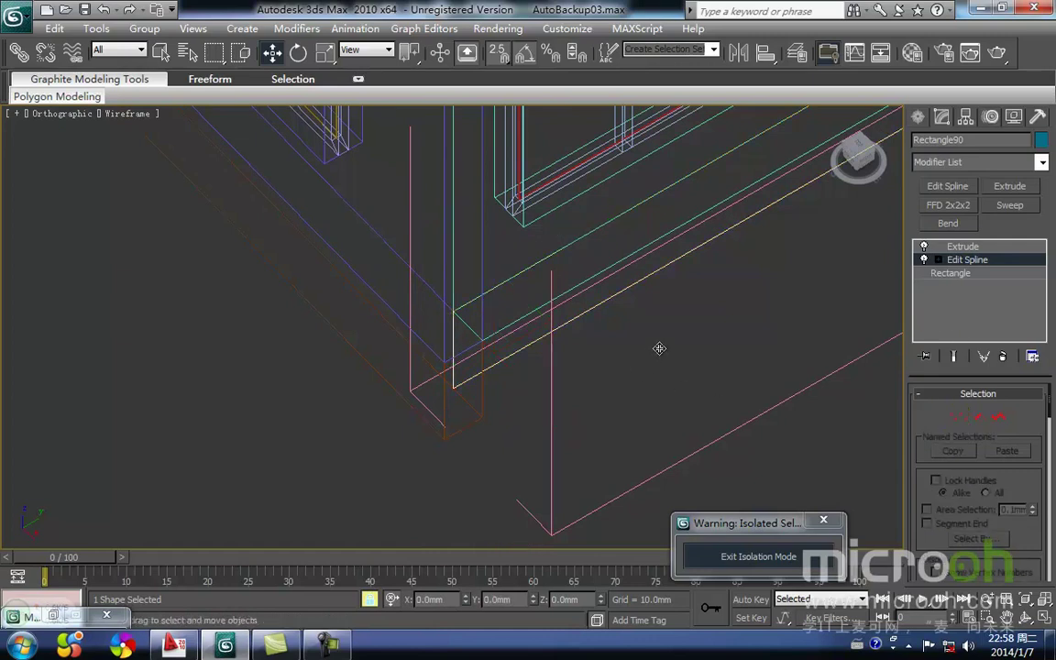
pyautogui.moveTo(647, 356); pyautogui.dragTo(607, 372, button='middle')
pyautogui.click(953, 247)
# Step: Select the parts around the south-east corner and close the open east wall group
pyautogui.moveTo(669, 385); pyautogui.dragTo(619, 400, button='middle')
pyautogui.scroll(-3, 622, 401)
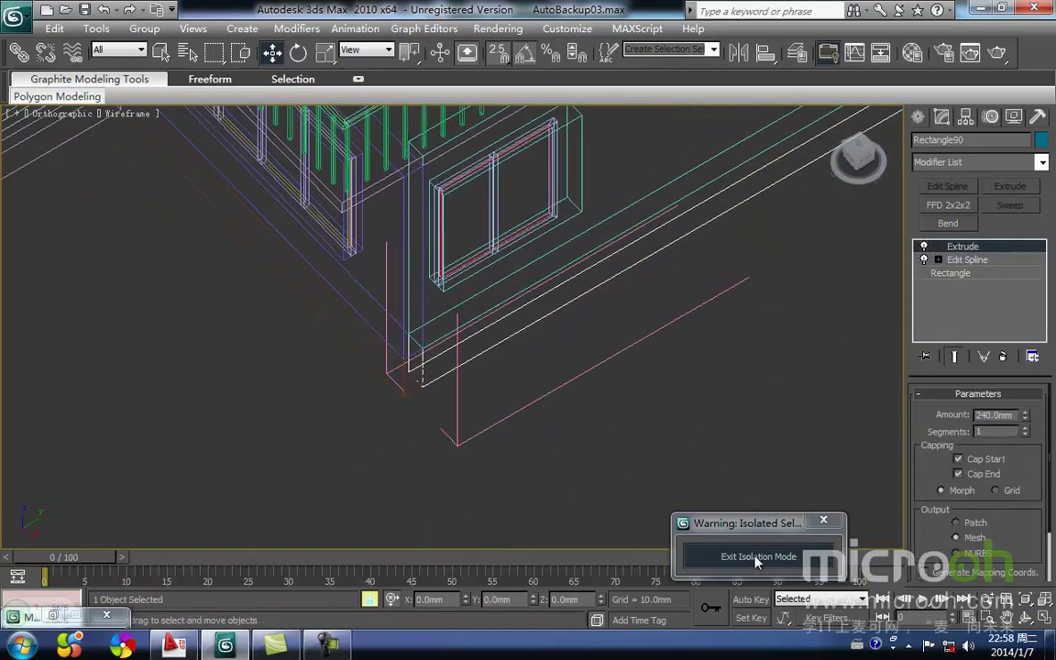
pyautogui.moveTo(658, 327); pyautogui.dragTo(599, 364, button='middle')
pyautogui.scroll(-3, 598, 389)
pyautogui.click(597, 388)
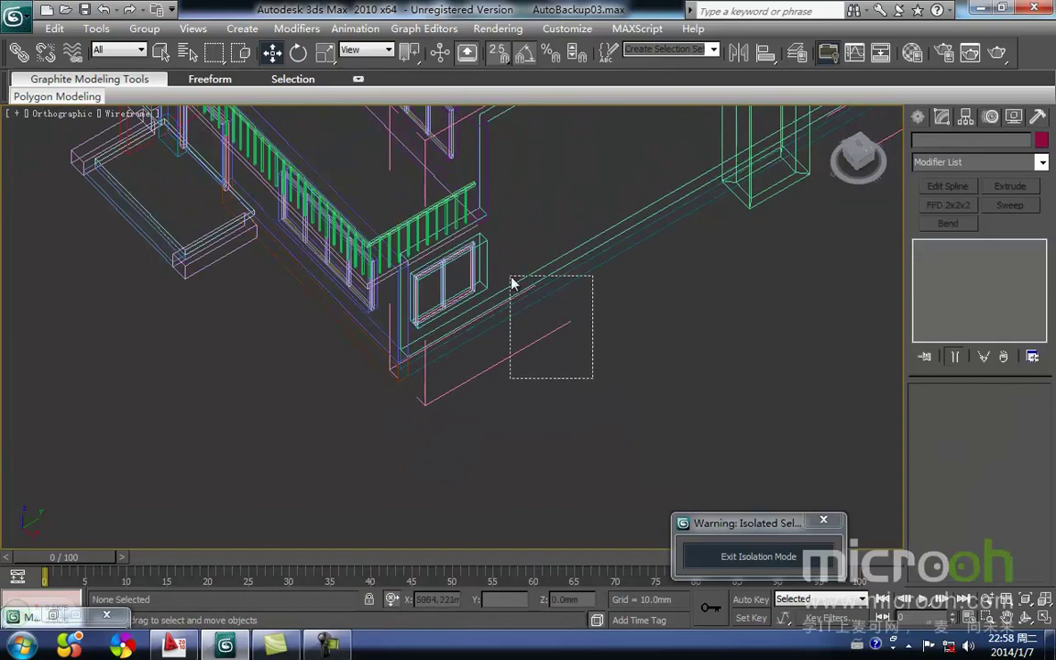
pyautogui.moveTo(584, 368); pyautogui.dragTo(515, 304)
pyautogui.click(144, 28)
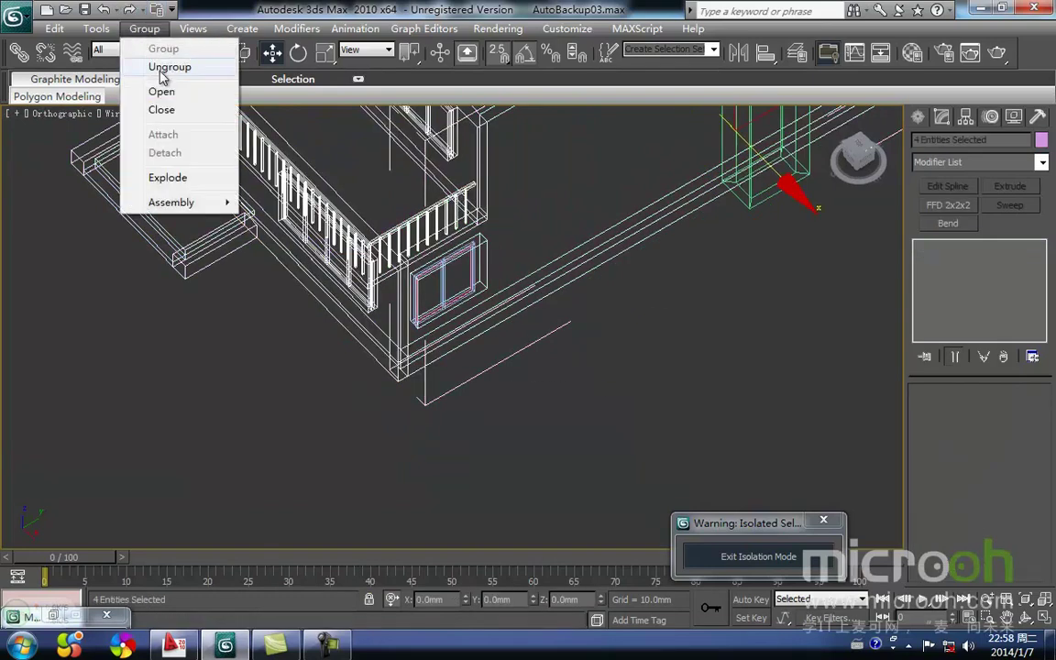
pyautogui.click(161, 110)
pyautogui.click(629, 336)
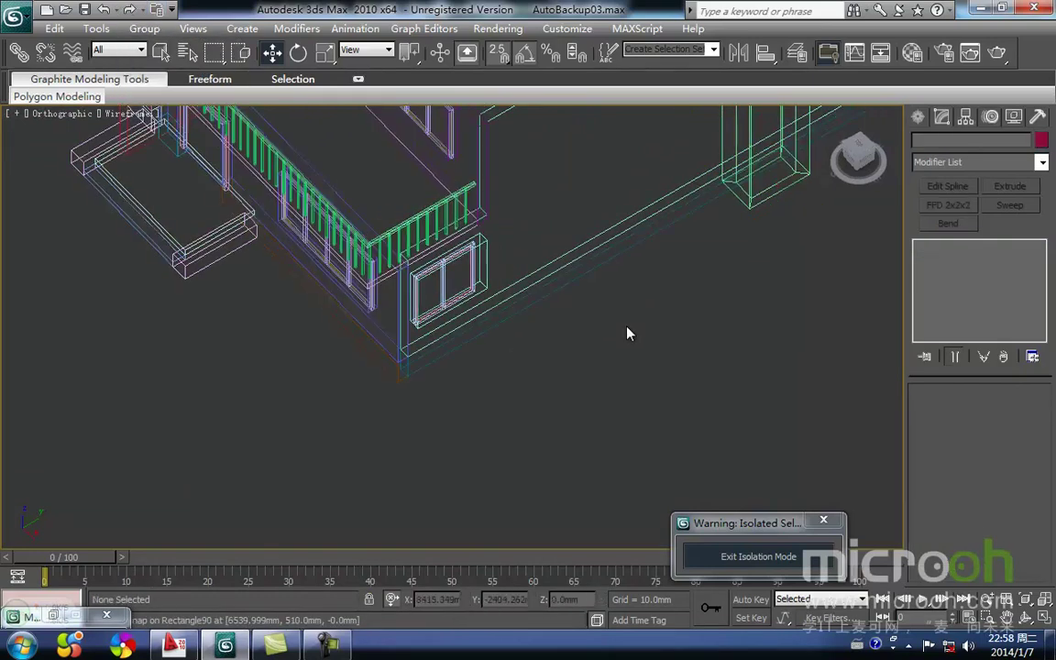
# Step: Exit the isolation in shaded display and hide the loose shapes around the building
pyautogui.press('F3')
pyautogui.scroll(-3, 627, 328)
pyautogui.keyDown('alt'); pyautogui.moveTo(565, 338); pyautogui.dragTo(606, 335, button='middle'); pyautogui.keyUp('alt')
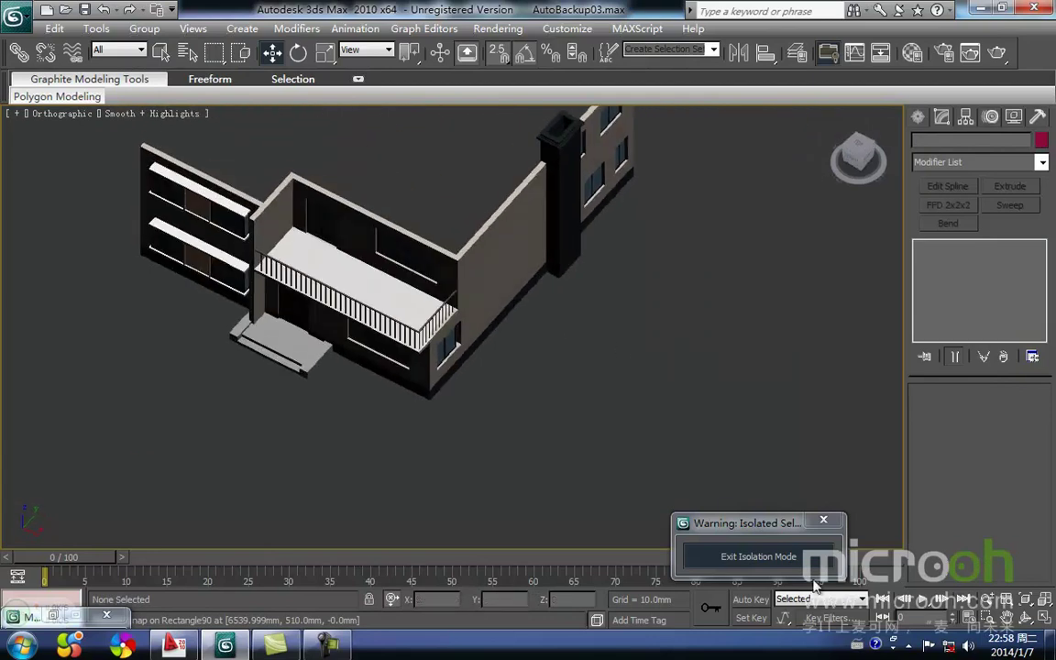
pyautogui.click(778, 553)
pyautogui.moveTo(525, 351); pyautogui.dragTo(594, 371, button='middle')
pyautogui.scroll(-2, 542, 362)
pyautogui.hotkey('shift', 's')
pyautogui.keyDown('alt'); pyautogui.moveTo(525, 365); pyautogui.dragTo(558, 369, button='middle'); pyautogui.keyUp('alt')
# Step: Examine the joined walls and corners of the whole building in plan wireframe and in shaded orbit views
pyautogui.press('t')
pyautogui.press('z')
pyautogui.moveTo(539, 284); pyautogui.dragTo(526, 326, button='middle')
pyautogui.press('F3')
pyautogui.scroll(5, 359, 249)
pyautogui.moveTo(327, 223); pyautogui.dragTo(562, 463, button='middle')
pyautogui.scroll(3, 442, 320)
pyautogui.moveTo(449, 283); pyautogui.dragTo(450, 328, button='middle')
pyautogui.scroll(4, 450, 330)
pyautogui.moveTo(556, 330); pyautogui.dragTo(797, 297, button='middle')
pyautogui.scroll(-6, 513, 366)
pyautogui.scroll(-4, 632, 303)
pyautogui.keyDown('alt'); pyautogui.moveTo(447, 377); pyautogui.dragTo(456, 375, button='middle'); pyautogui.keyUp('alt')
pyautogui.scroll(2, 456, 375)
pyautogui.moveTo(248, 481); pyautogui.dragTo(465, 319, button='middle')
pyautogui.scroll(1, 327, 443)
pyautogui.moveTo(295, 494)
pyautogui.mouseDown(button='middle')
pyautogui.moveTo(368, 429)
pyautogui.moveTo(420, 407)
pyautogui.moveTo(429, 426)
pyautogui.mouseUp(button='middle')
pyautogui.scroll(-3, 368, 439)
pyautogui.press('F3')
pyautogui.moveTo(395, 376)
pyautogui.keyDown('alt'); pyautogui.mouseDown(button='middle')
pyautogui.moveTo(262, 368)
pyautogui.moveTo(546, 301)
pyautogui.moveTo(719, 307)
pyautogui.mouseUp(button='middle'); pyautogui.keyUp('alt')
pyautogui.scroll(-2, 262, 367)
pyautogui.moveTo(484, 353); pyautogui.dragTo(554, 325, button='middle')
pyautogui.scroll(4, 554, 325)
# Step: Return to the top view in wireframe and display the CAD floor plan inside the outer walls
pyautogui.press('t')
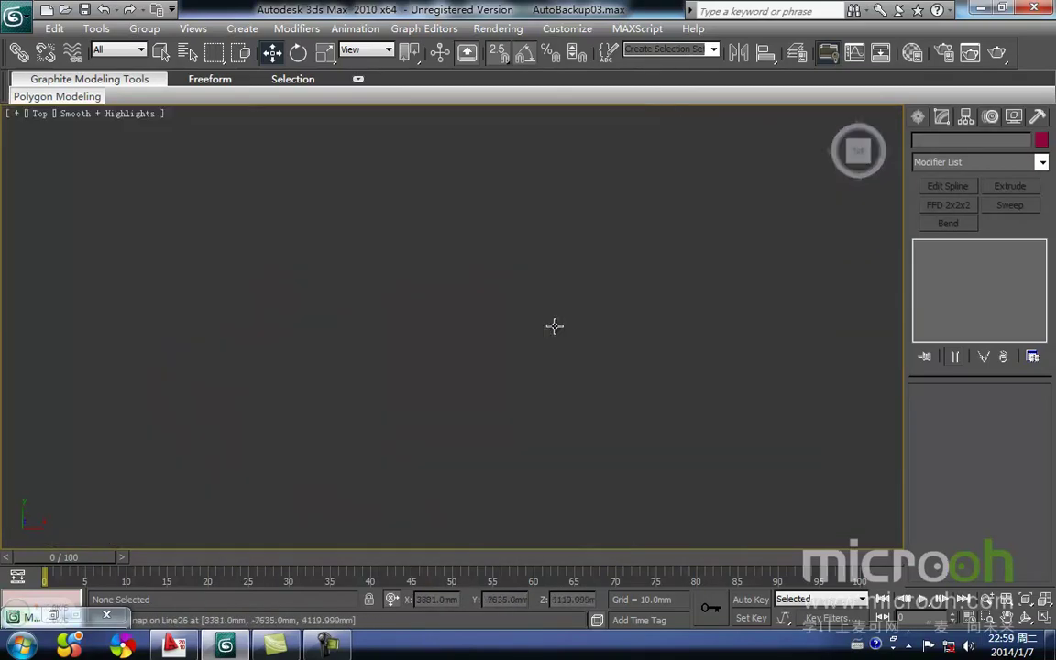
pyautogui.moveTo(443, 362); pyautogui.dragTo(429, 384, button='middle')
pyautogui.press('F3')
pyautogui.press('F3')
pyautogui.press('F3')
pyautogui.press('F3')
pyautogui.press('F3')
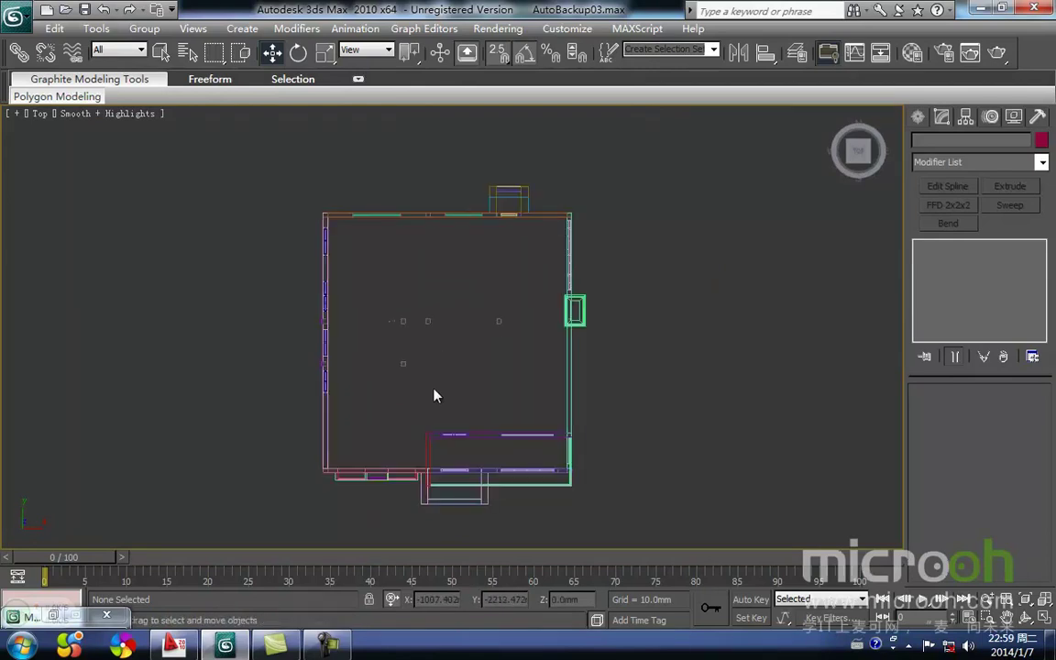
pyautogui.press('F3')
pyautogui.press('F3')
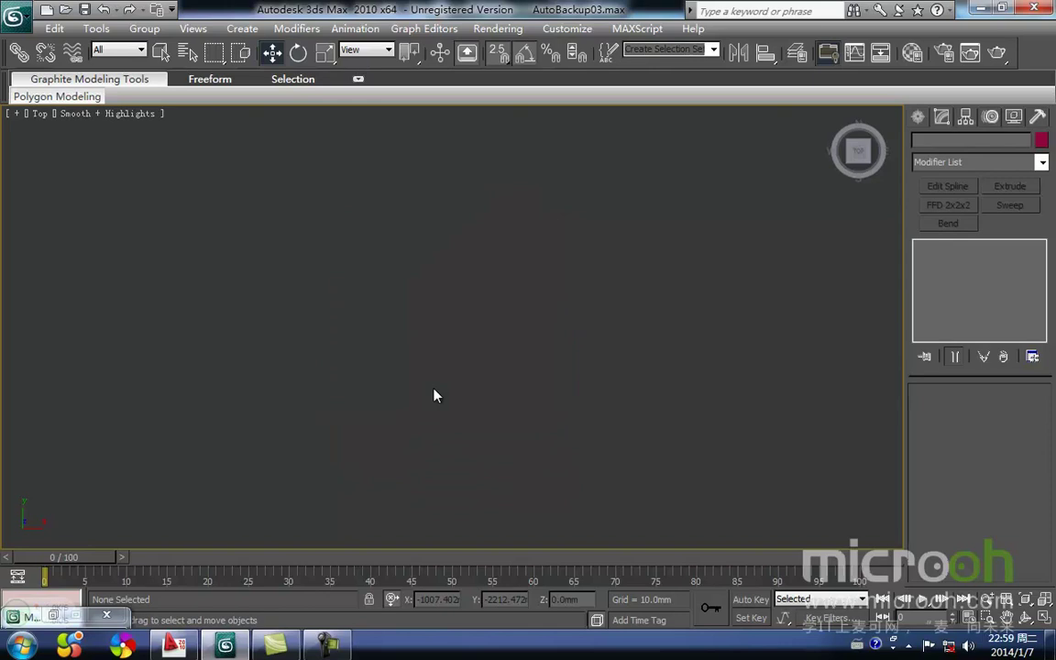
pyautogui.press('F3')
pyautogui.moveTo(434, 389); pyautogui.dragTo(497, 320, button='middle')
pyautogui.scroll(2, 503, 307)
pyautogui.scroll(2, 451, 329)
pyautogui.scroll(-1, 382, 438)
pyautogui.moveTo(383, 440); pyautogui.dragTo(441, 330, button='middle')
pyautogui.moveTo(471, 377); pyautogui.dragTo(441, 413, button='middle')
pyautogui.moveTo(321, 384); pyautogui.dragTo(307, 481, button='middle')
pyautogui.moveTo(304, 196); pyautogui.dragTo(292, 258, button='middle')
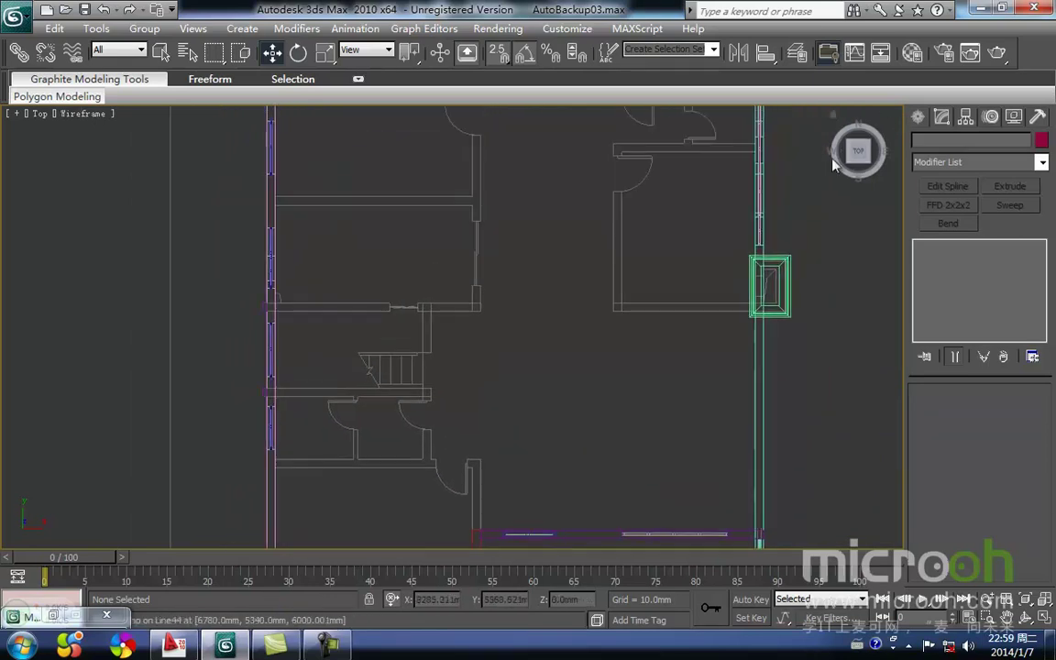
# Step: Start a line spline at the inner south-west corner of the outer walls
pyautogui.click(918, 118)
pyautogui.click(947, 235)
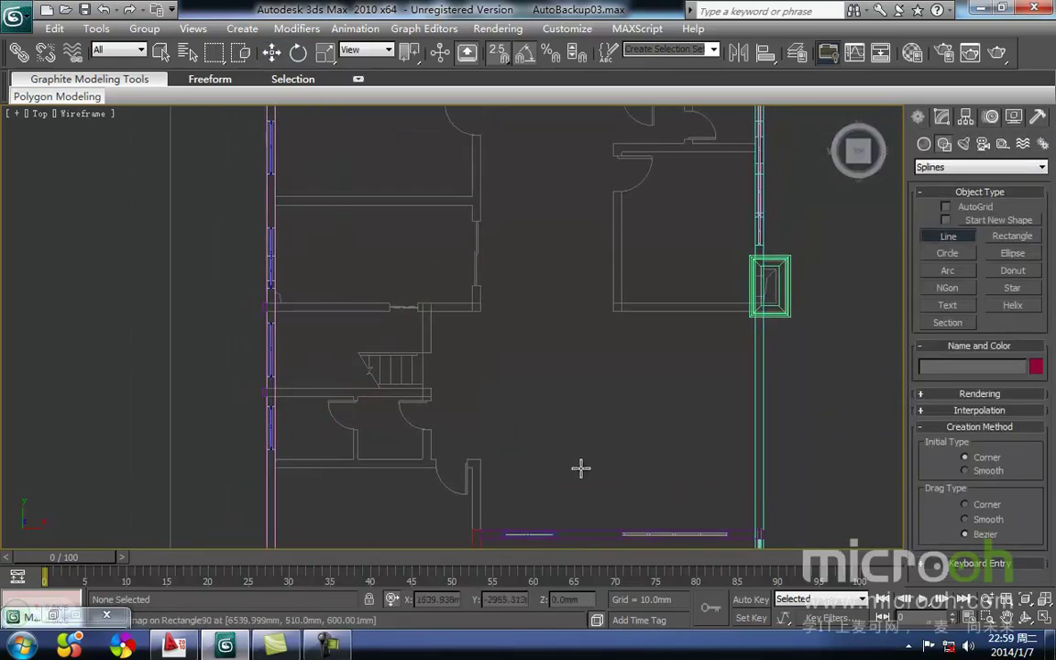
pyautogui.moveTo(581, 468); pyautogui.dragTo(588, 303, button='middle')
pyautogui.scroll(2, 502, 403)
pyautogui.moveTo(497, 420); pyautogui.dragTo(508, 315, button='middle')
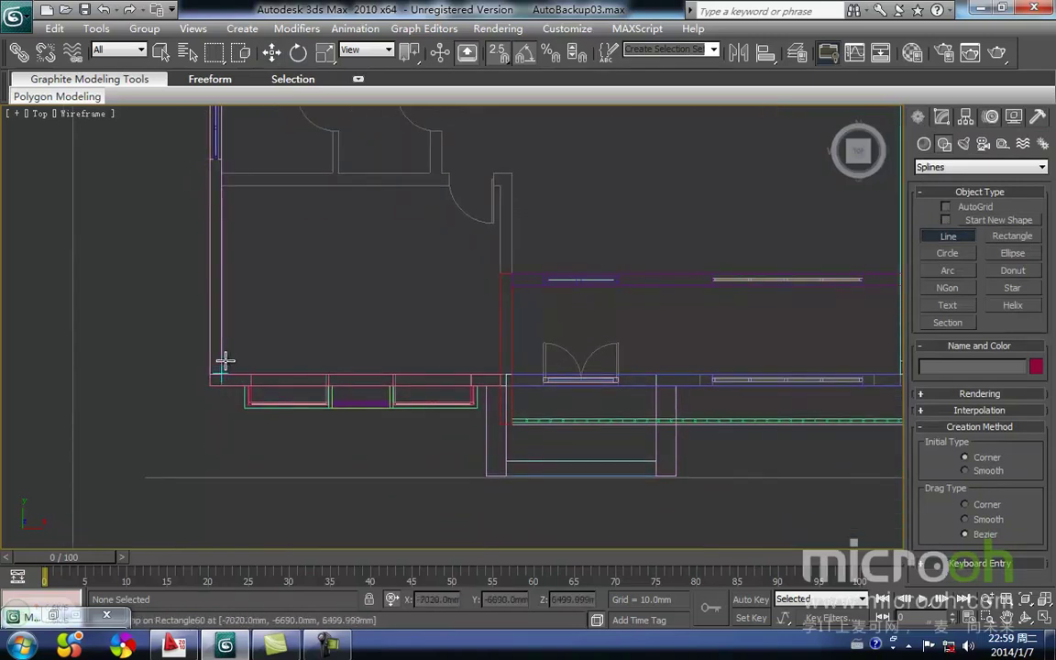
pyautogui.click(223, 363)
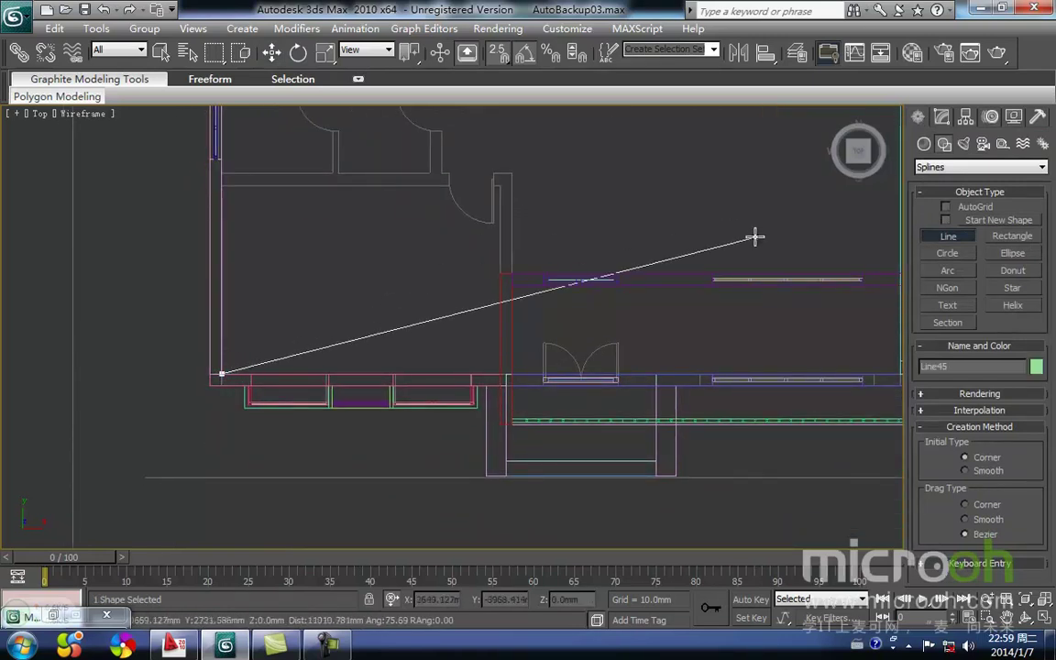
# Step: Continue the line along the walls' inner faces through the south-east corner to the north-east corner
pyautogui.moveTo(753, 238); pyautogui.dragTo(464, 337, button='middle')
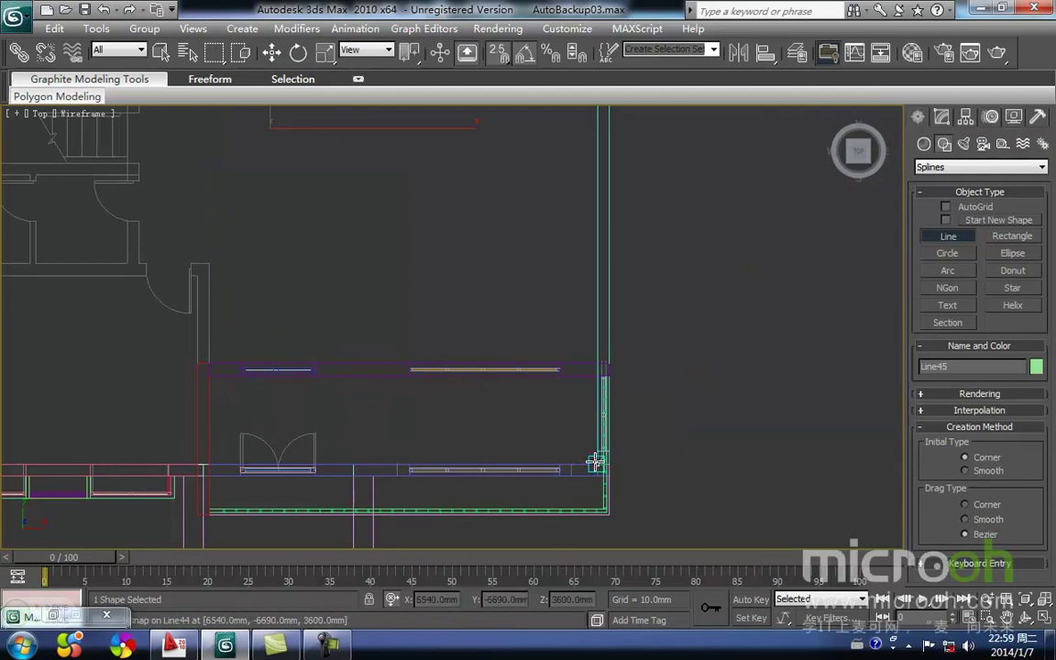
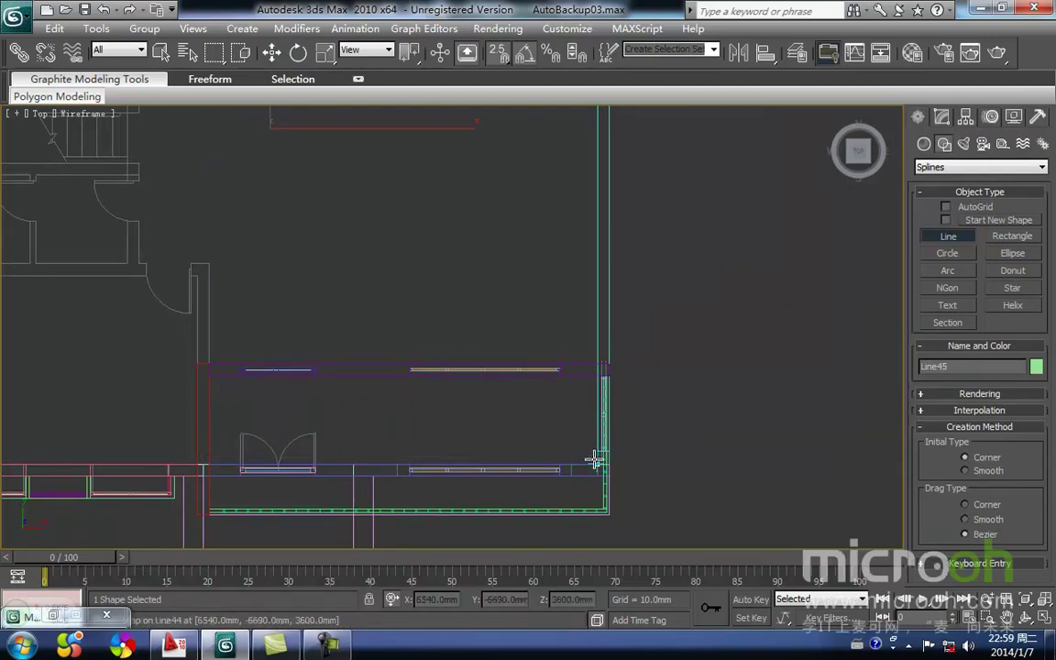
pyautogui.press('i')
pyautogui.scroll(-3, 453, 327)
pyautogui.press('i')
pyautogui.scroll(5, 487, 275)
pyautogui.scroll(-2, 447, 337)
pyautogui.scroll(5, 471, 346)
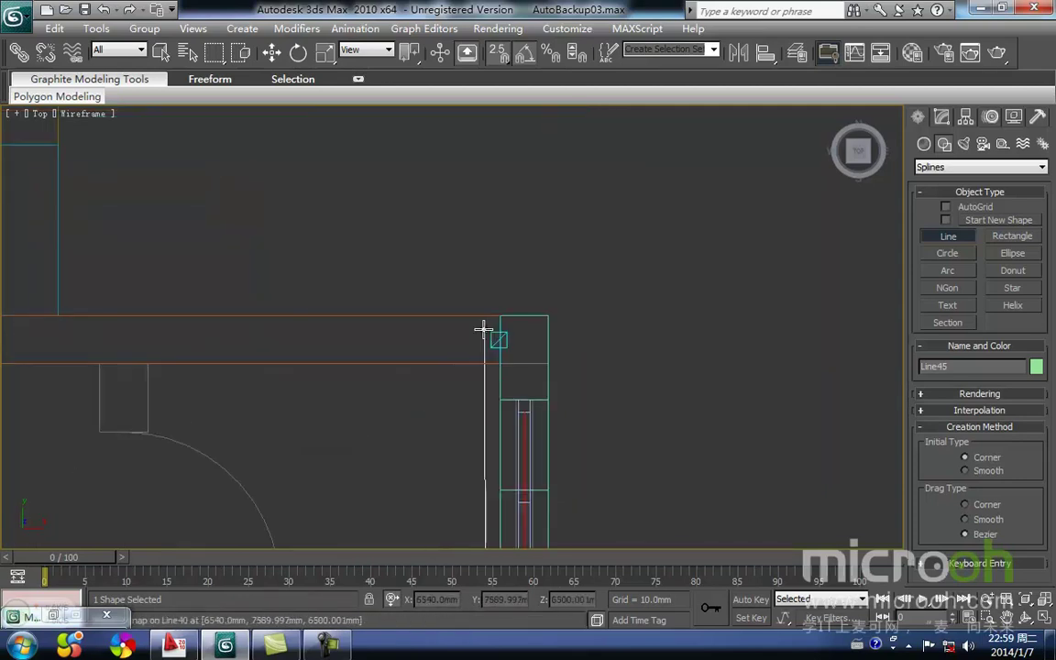
pyautogui.click(502, 363)
# Step: Continue the line along the walls' inner faces through the north-west corner to the south-west start point and close the spline
pyautogui.press('i')
pyautogui.scroll(-4, 452, 327)
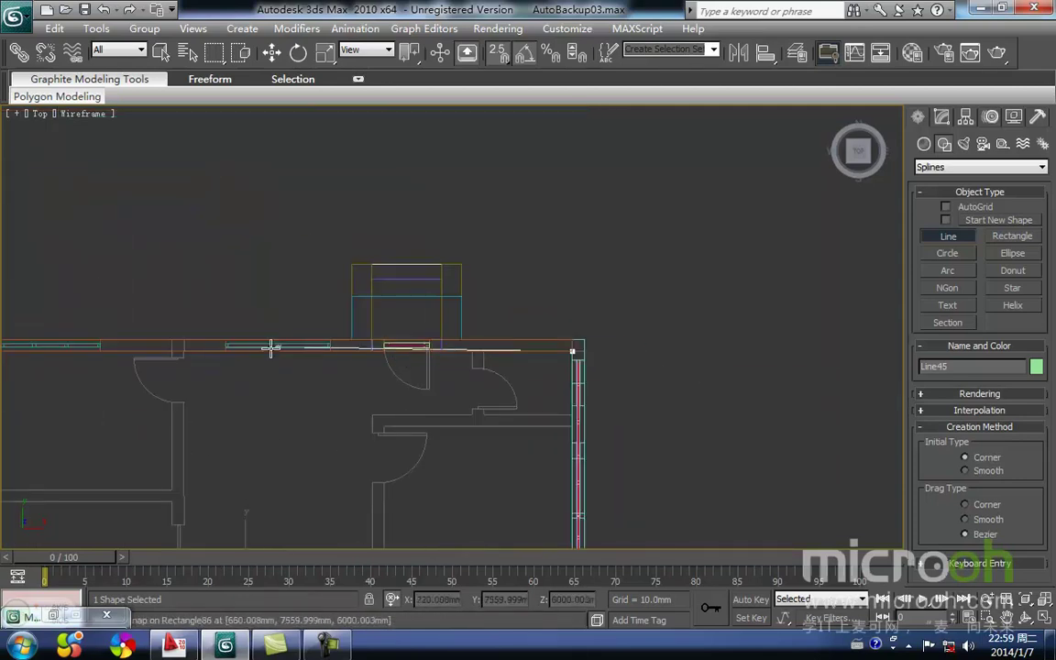
pyautogui.press('i')
pyautogui.click(215, 335)
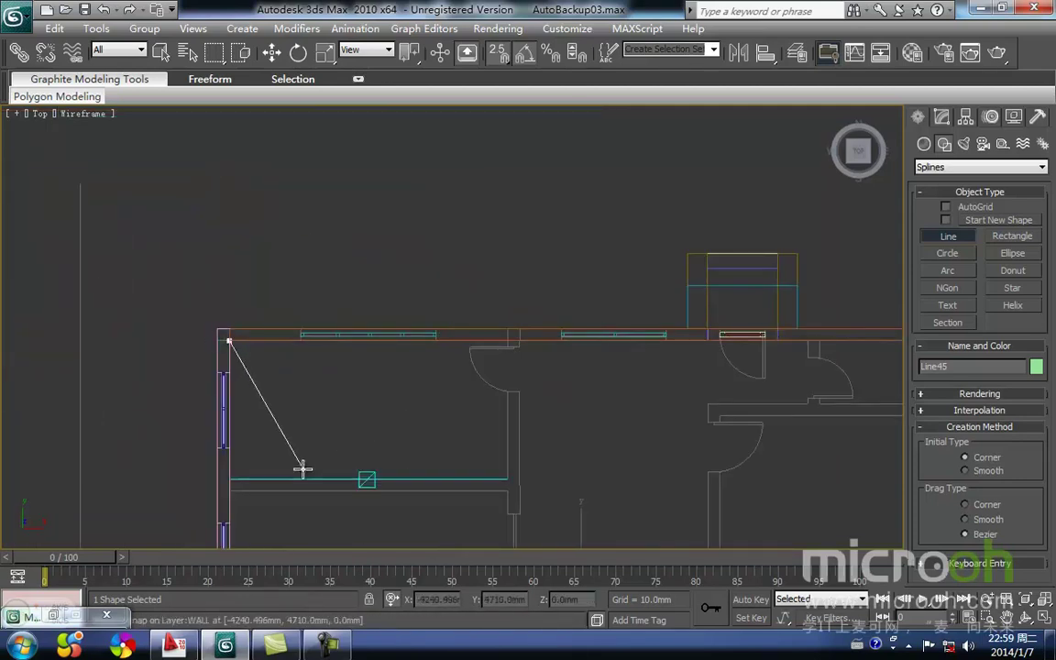
pyautogui.scroll(-5, 442, 342)
pyautogui.scroll(5, 451, 337)
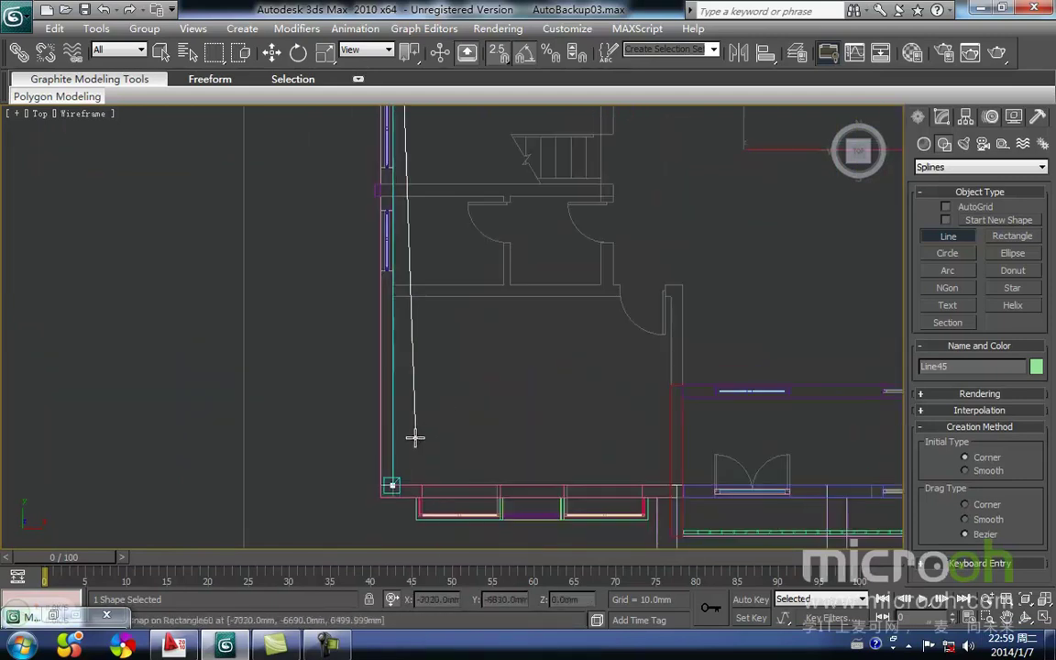
pyautogui.click(392, 484)
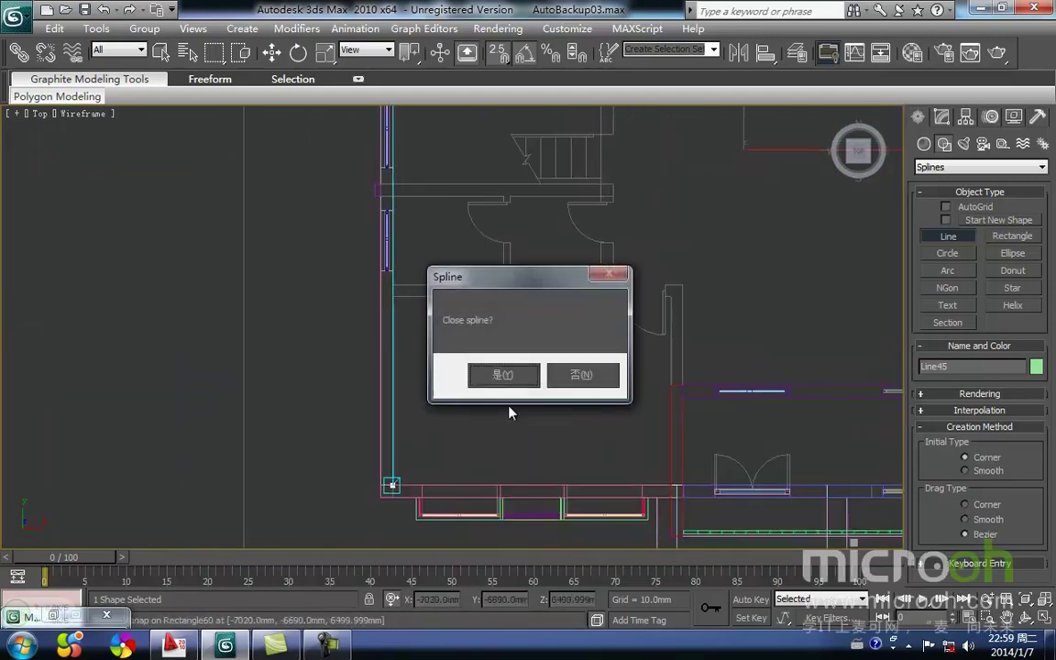
pyautogui.click(515, 386)
pyautogui.rightClick(565, 381)
# Step: Extrude the closed inner outline by 150 mm to form a floor slab
pyautogui.scroll(-5, 569, 375)
pyautogui.moveTo(577, 365); pyautogui.dragTo(453, 358, button='middle')
pyautogui.moveTo(570, 312); pyautogui.dragTo(524, 383, button='middle')
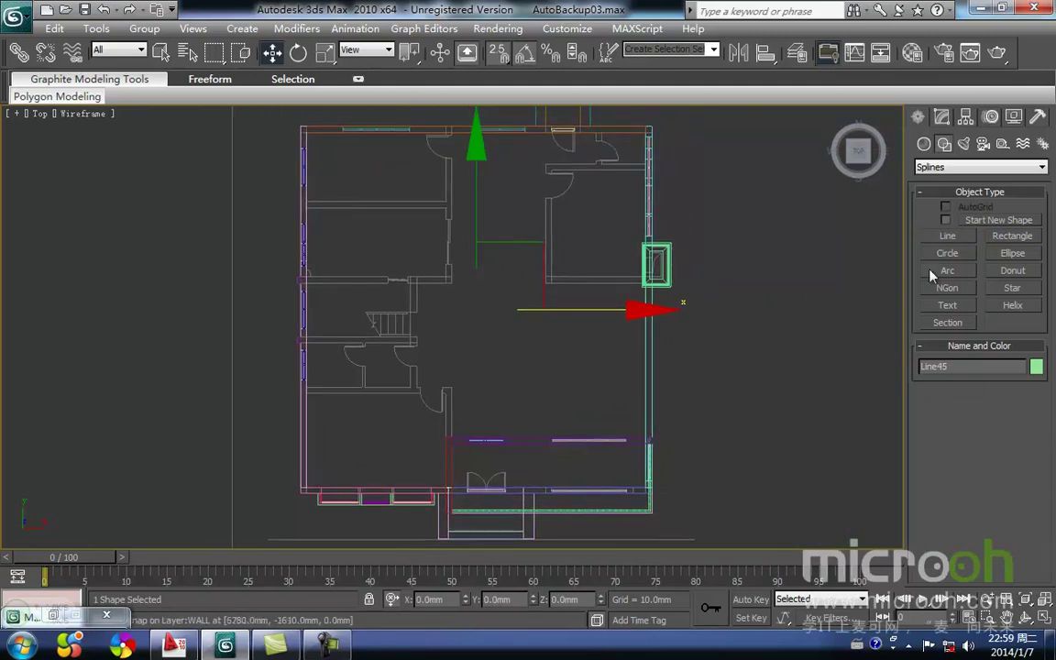
pyautogui.click(939, 119)
pyautogui.click(1004, 187)
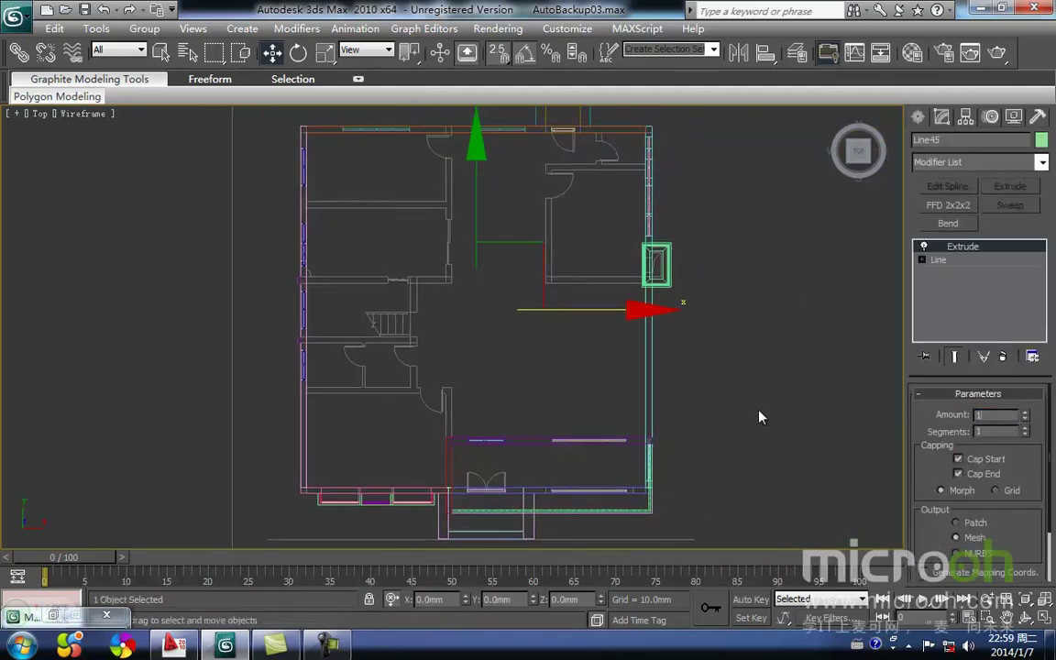
pyautogui.press('Return')
# Step: Move the slab in the front view to the ground-floor level, snapping it to the wall geometry
pyautogui.moveTo(472, 325); pyautogui.dragTo(465, 364, button='middle')
pyautogui.press('f')
pyautogui.scroll(4, 465, 370)
pyautogui.moveTo(420, 317); pyautogui.dragTo(522, 404, button='middle')
pyautogui.press('space')
pyautogui.moveTo(547, 342); pyautogui.dragTo(399, 373)
pyautogui.scroll(2, 401, 362)
pyautogui.moveTo(403, 359); pyautogui.dragTo(560, 310, button='middle')
pyautogui.moveTo(225, 322); pyautogui.dragTo(678, 364)
# Step: Display the slab shaded and name the grey material in the last sample slot 楼板
pyautogui.scroll(-3, 566, 373)
pyautogui.press('F3')
pyautogui.moveTo(565, 373)
pyautogui.mouseDown(button='middle')
pyautogui.moveTo(495, 343)
pyautogui.moveTo(507, 392)
pyautogui.moveTo(561, 469)
pyautogui.mouseUp(button='middle')
pyautogui.moveTo(459, 276); pyautogui.dragTo(455, 344, button='middle')
pyautogui.scroll(-2, 456, 344)
pyautogui.scroll(2, 455, 344)
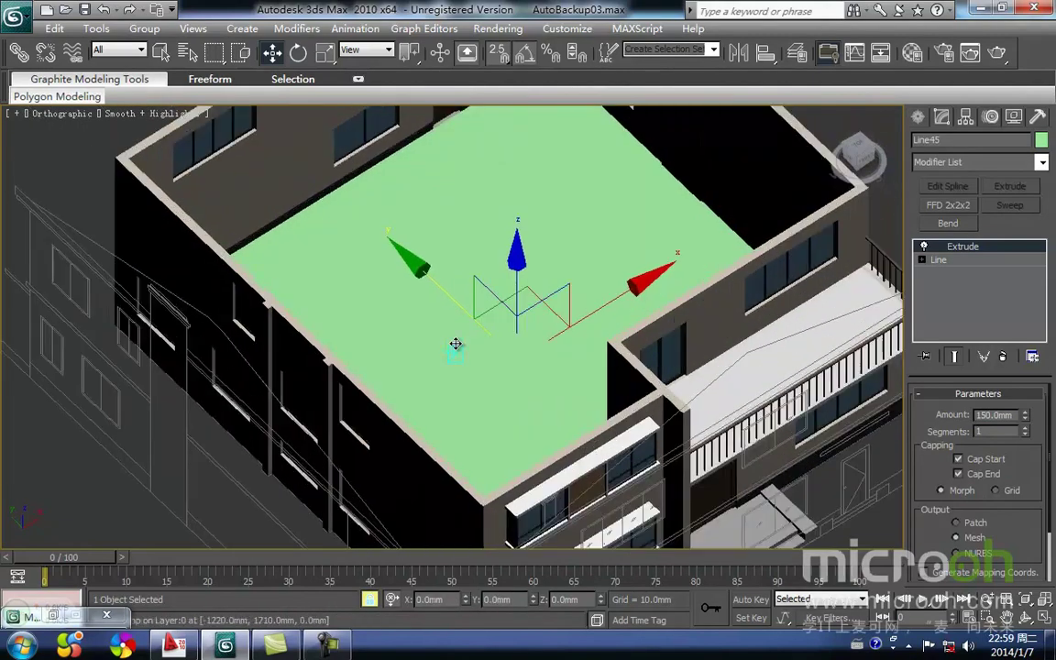
pyautogui.press('m')
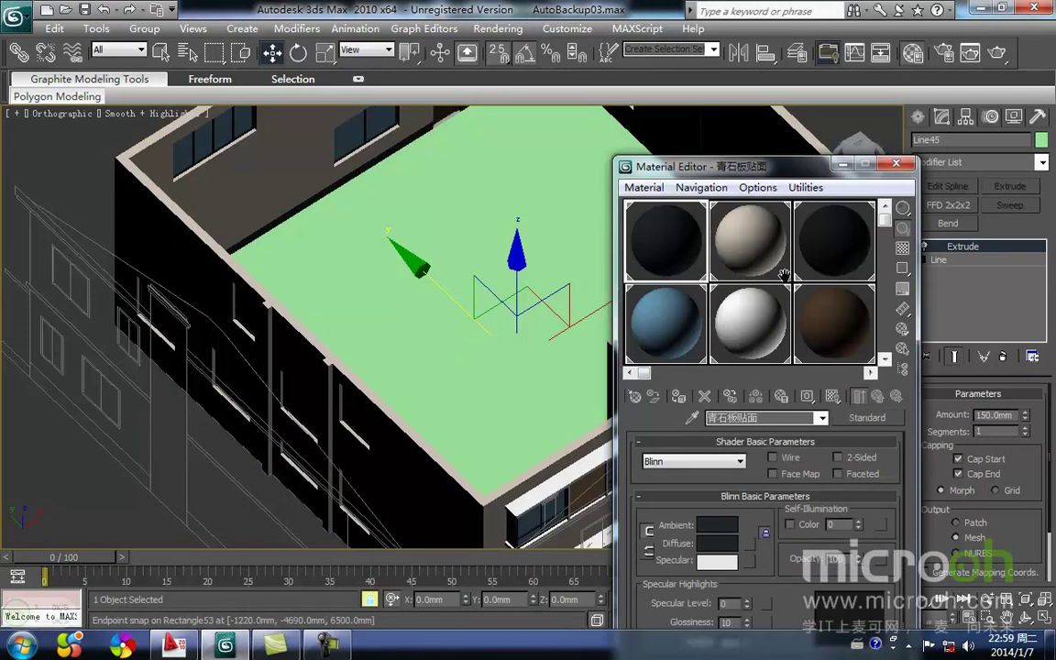
pyautogui.moveTo(884, 221); pyautogui.dragTo(881, 350)
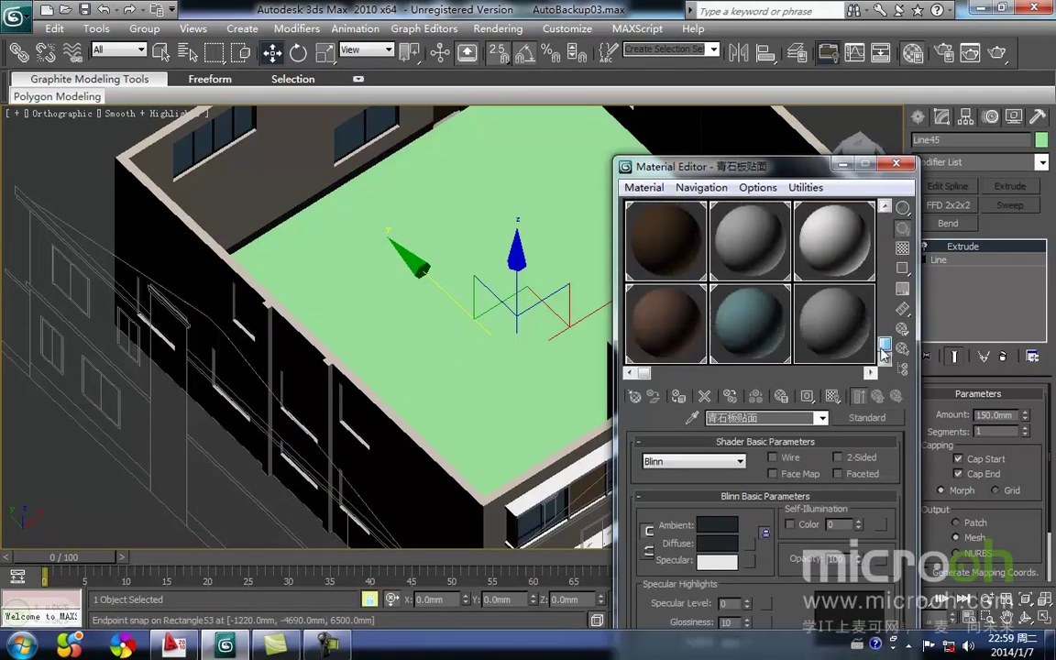
pyautogui.click(832, 322)
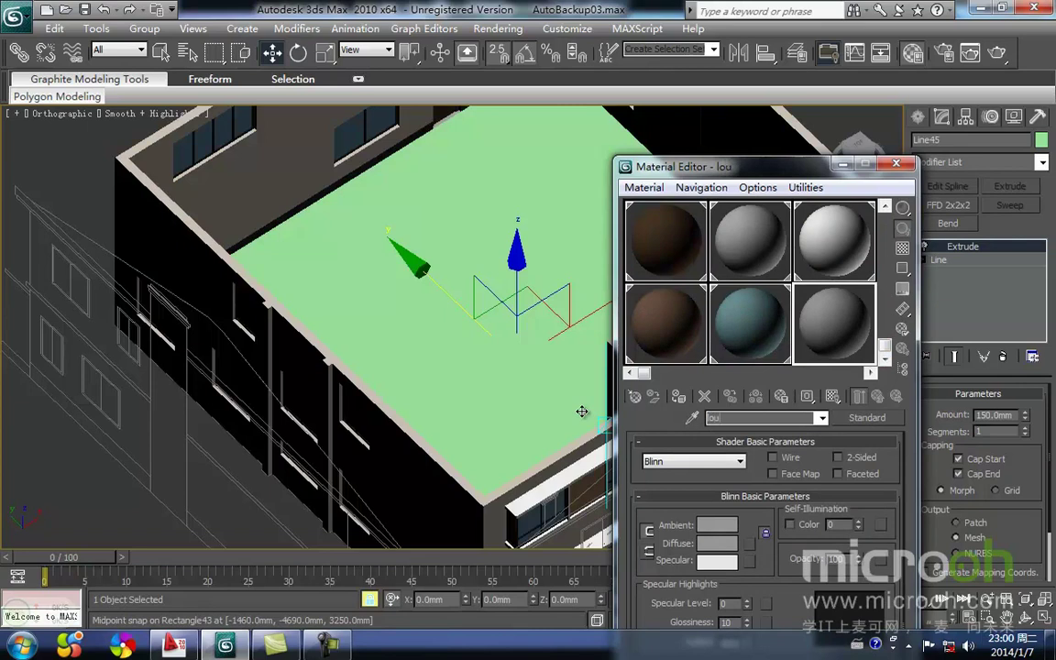
pyautogui.write("lou'")
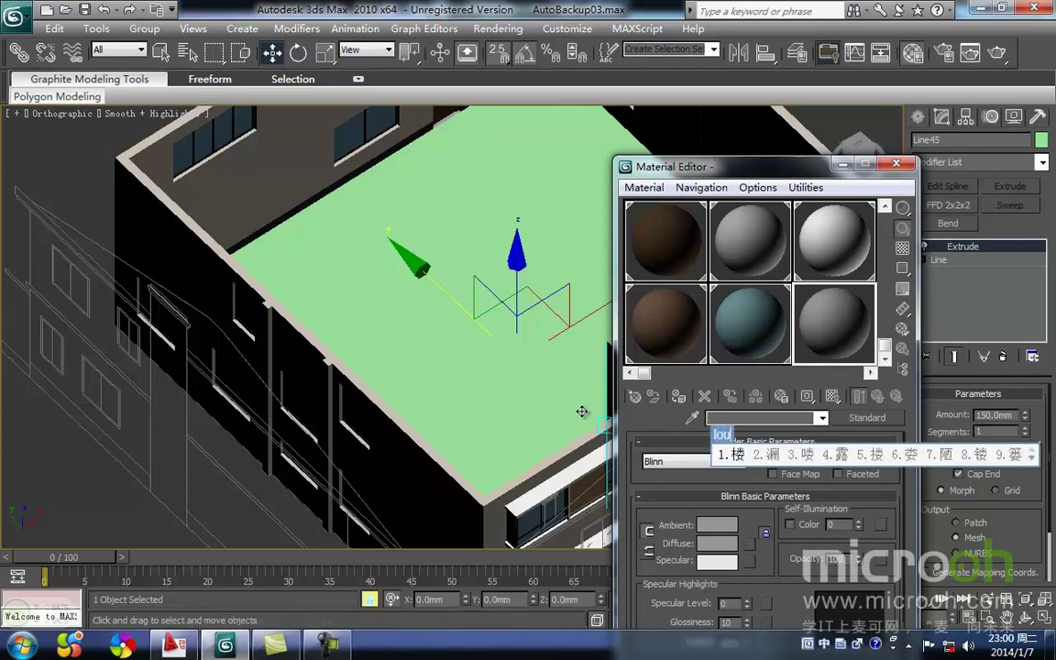
pyautogui.write('ban')
pyautogui.press('space')
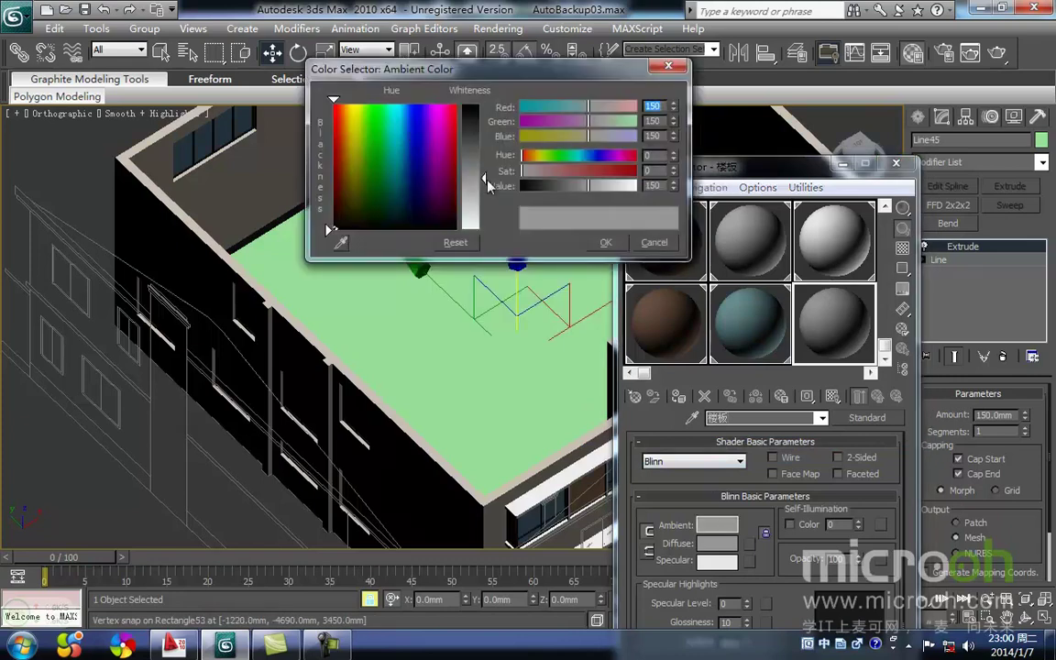
# Step: Darken the 楼板 material's ambient and diffuse colour to RGB 67, 67, 67 and assign it to the ground-floor slab
pyautogui.moveTo(486, 186); pyautogui.dragTo(485, 140)
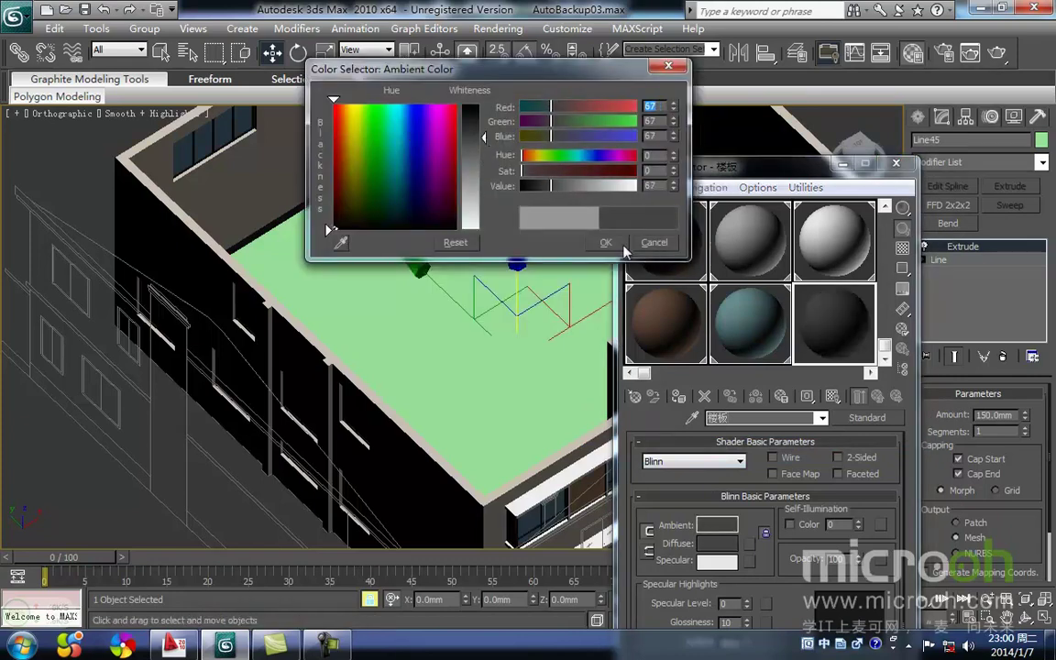
pyautogui.click(605, 243)
pyautogui.click(677, 394)
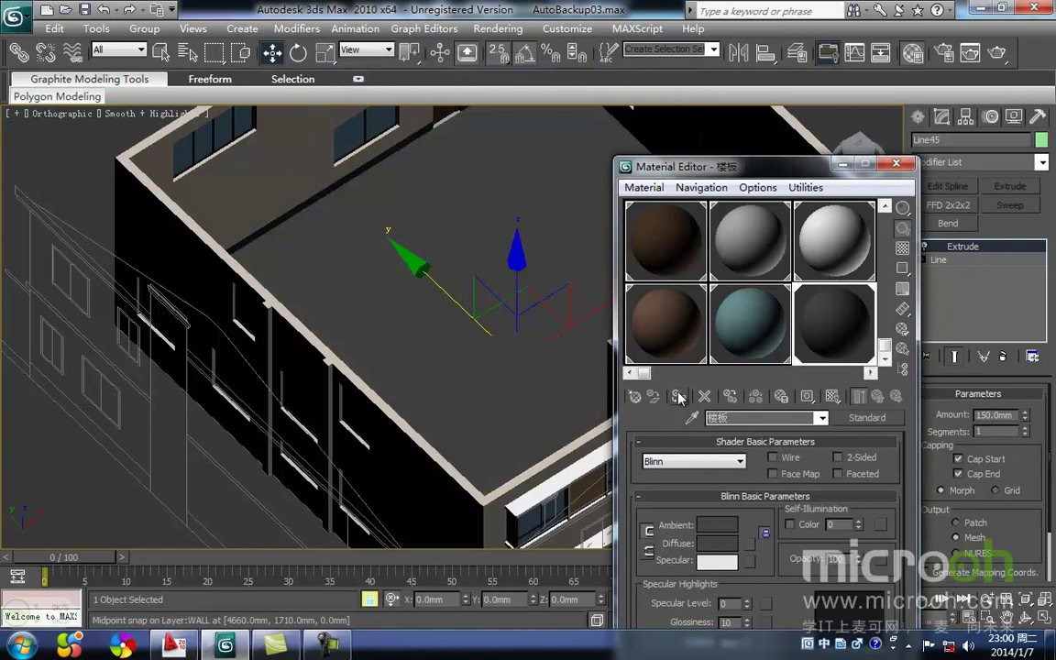
pyautogui.click(843, 172)
# Step: In the top wireframe view, start a new line at the recessed front wall's inner west corner and continue it to the east wall's inner face
pyautogui.moveTo(594, 186); pyautogui.dragTo(440, 331, button='middle')
pyautogui.press('t')
pyautogui.press('z')
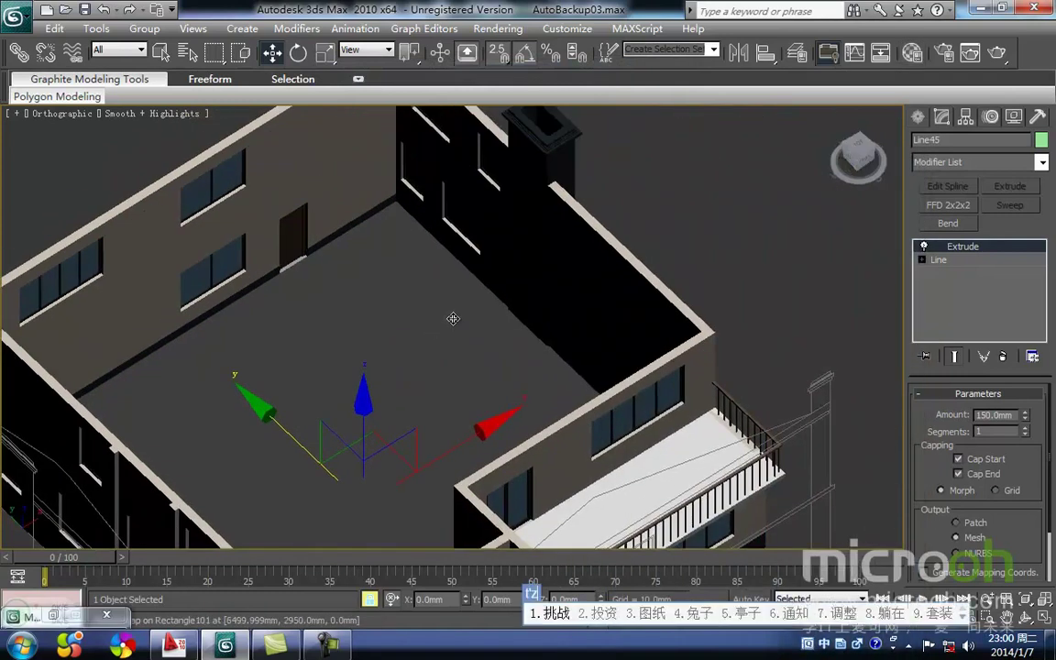
pyautogui.press('t')
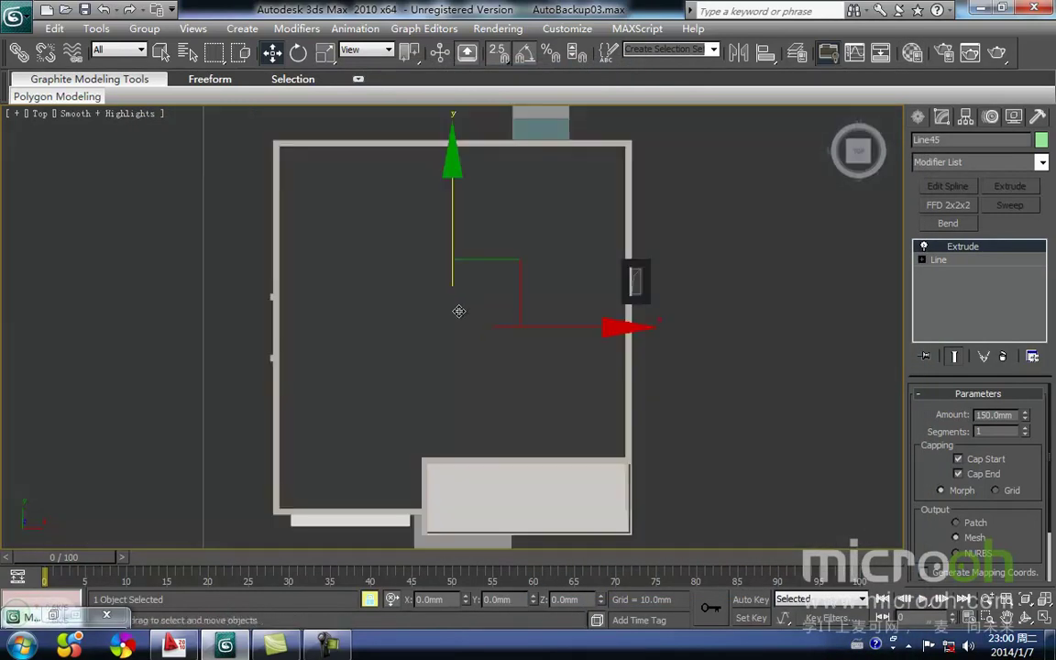
pyautogui.click(749, 462)
pyautogui.press('F3')
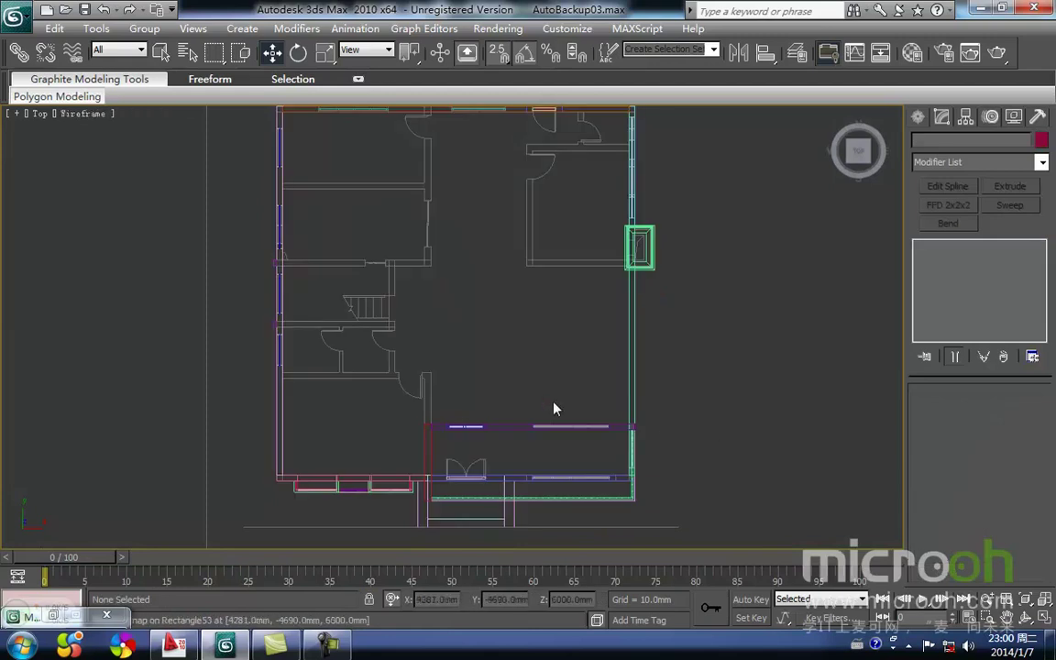
pyautogui.moveTo(484, 381); pyautogui.dragTo(487, 419, button='middle')
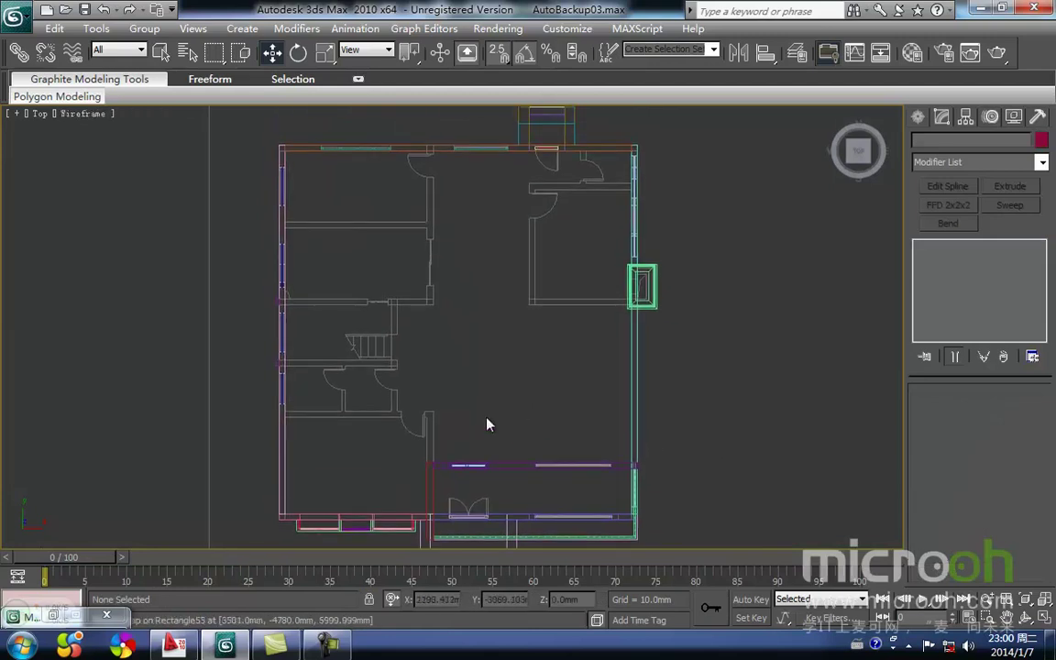
pyautogui.click(919, 118)
pyautogui.click(952, 241)
pyautogui.moveTo(576, 409); pyautogui.dragTo(582, 306, button='middle')
pyautogui.scroll(2, 444, 349)
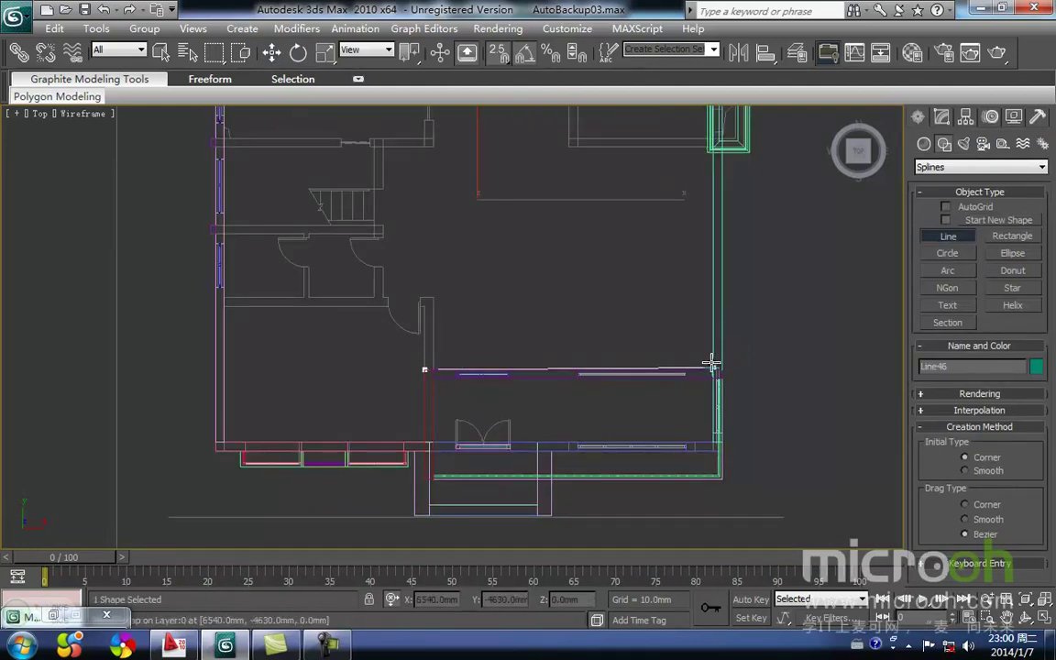
pyautogui.moveTo(711, 363); pyautogui.dragTo(451, 339, button='middle')
pyautogui.scroll(3, 449, 348)
pyautogui.click(450, 342)
# Step: Continue the line along the walls' inner faces through the north-east and north-west corners to the south-west corner
pyautogui.scroll(-6, 228, 113)
pyautogui.moveTo(392, 242); pyautogui.dragTo(469, 318, button='middle')
pyautogui.moveTo(511, 217); pyautogui.dragTo(465, 297, button='middle')
pyautogui.scroll(3, 466, 298)
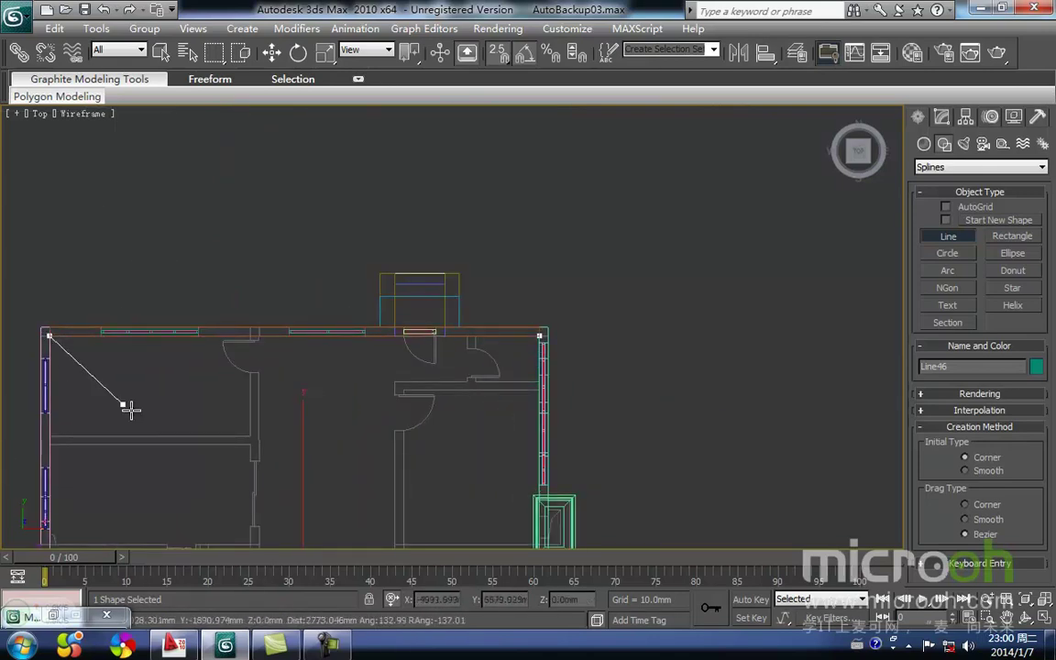
pyautogui.moveTo(137, 449); pyautogui.dragTo(437, 365, button='middle')
pyautogui.scroll(-4, 436, 367)
pyautogui.moveTo(426, 453); pyautogui.dragTo(450, 325, button='middle')
pyautogui.scroll(3, 453, 326)
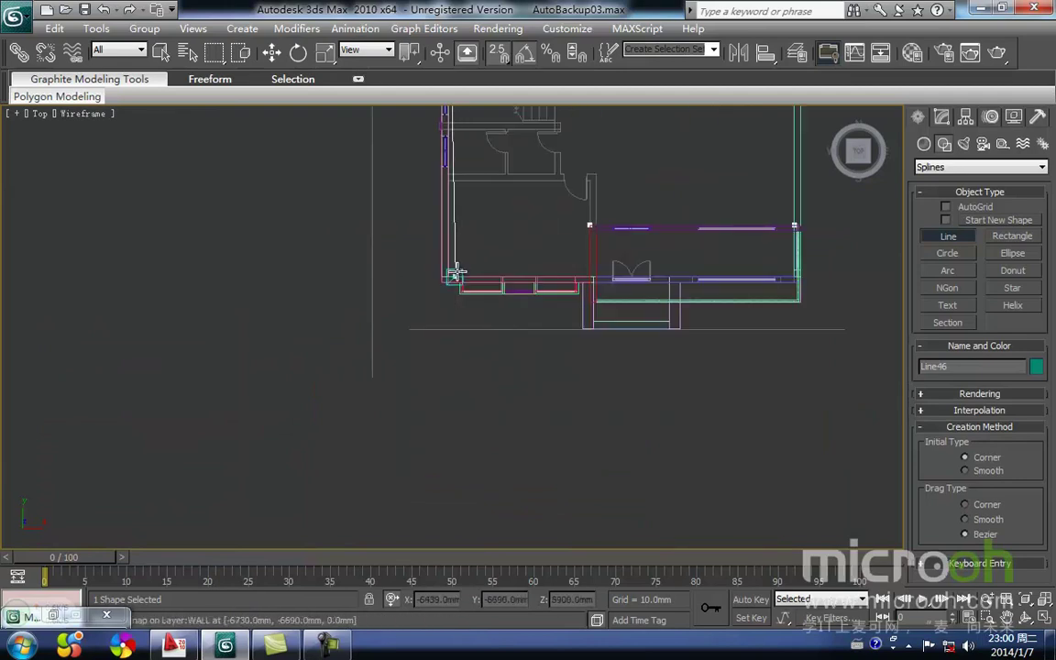
# Step: Run the line along the south wall to the recess, return it to its start point and close the spline
pyautogui.scroll(6, 454, 328)
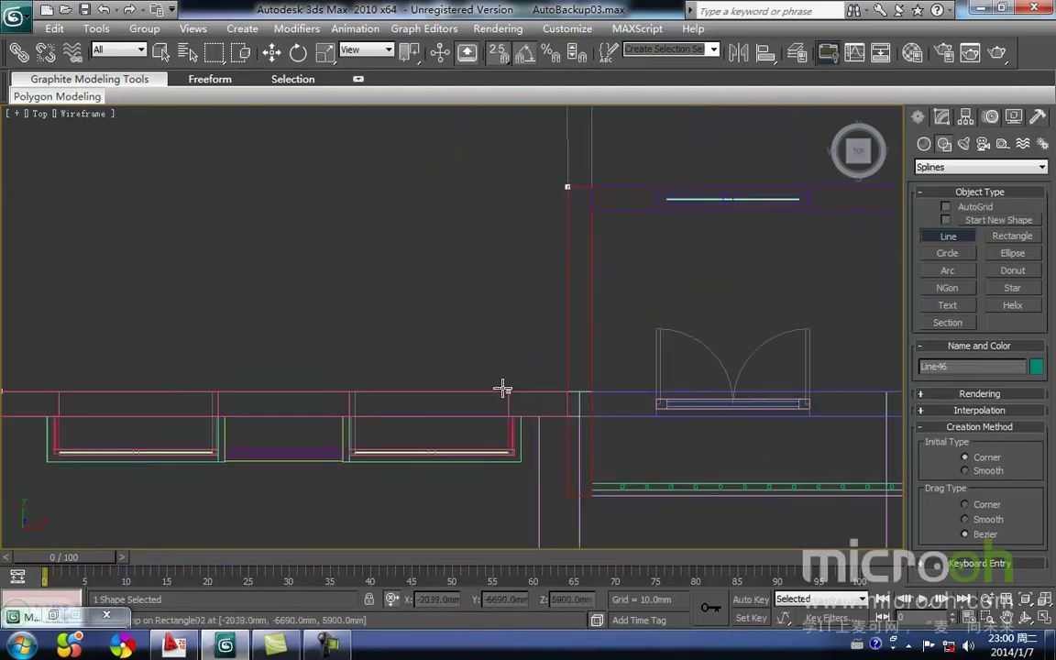
pyautogui.click(564, 383)
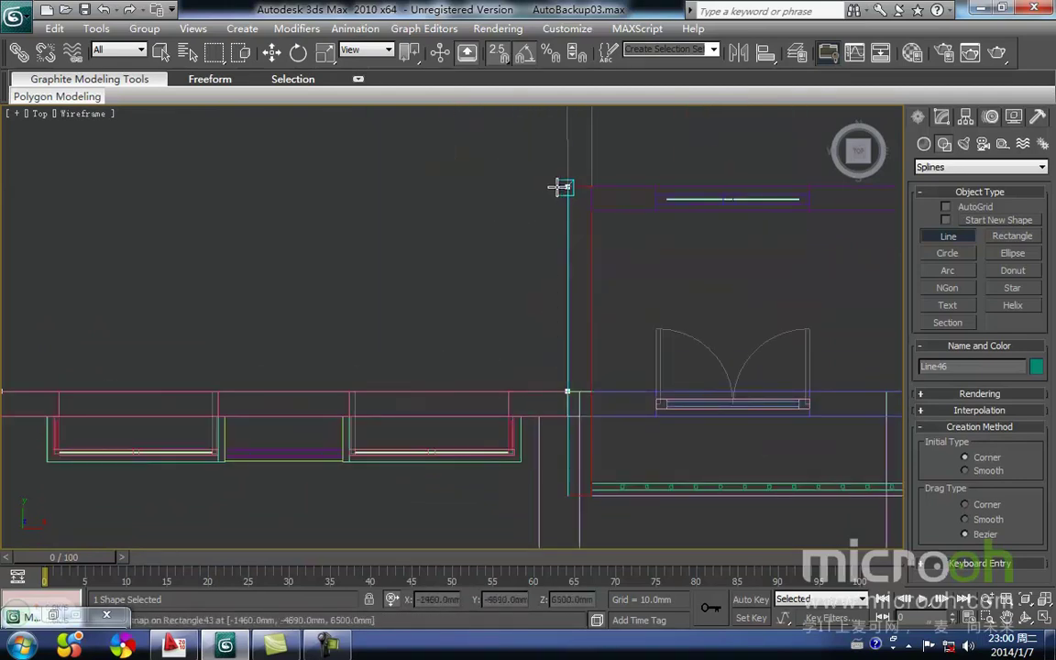
pyautogui.click(561, 187)
pyautogui.click(497, 371)
pyautogui.rightClick(628, 325)
# Step: Extrude the recessed outline by 150 mm to form the upper floor slab
pyautogui.moveTo(619, 314); pyautogui.dragTo(538, 279, button='middle')
pyautogui.scroll(-5, 496, 354)
pyautogui.click(940, 115)
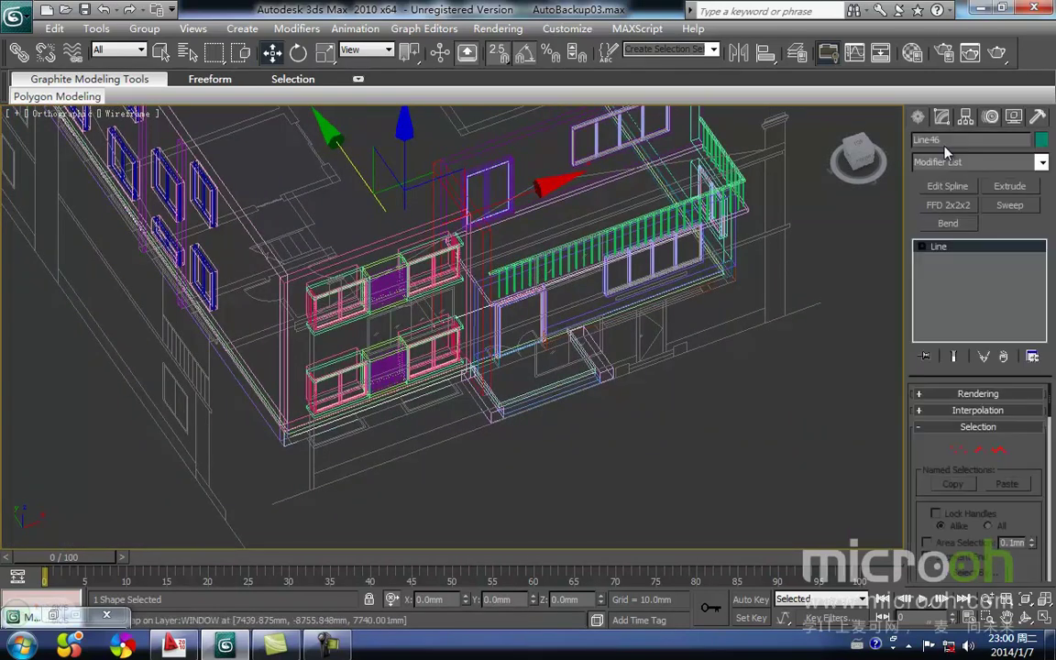
pyautogui.click(993, 187)
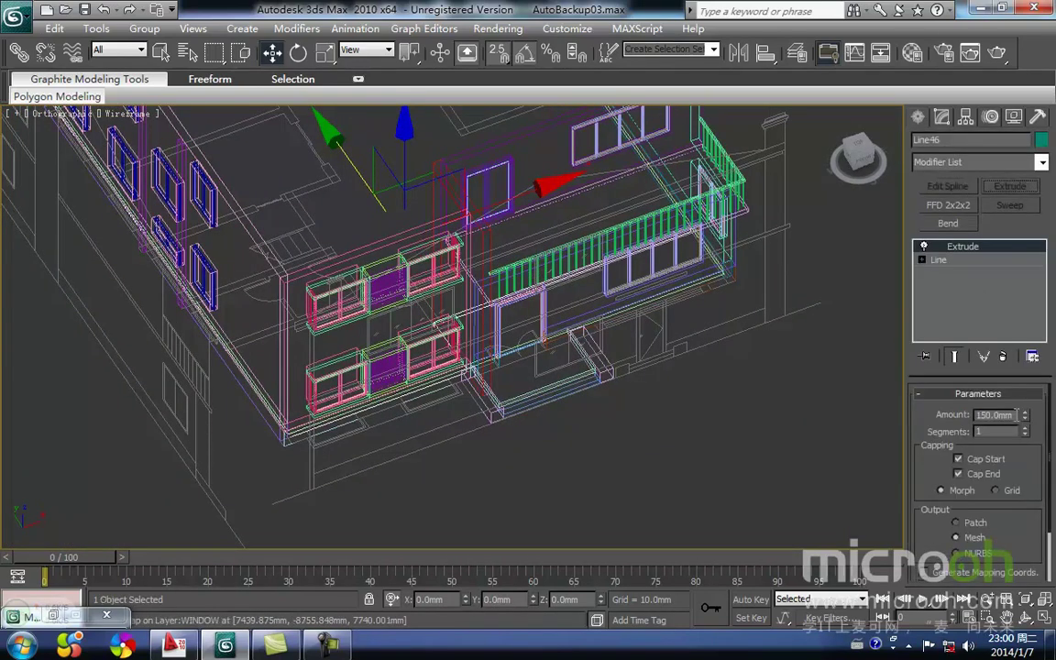
pyautogui.scroll(-4, 586, 424)
# Step: Raise the upper slab in the front view and snap it to the CAD elevation's floor band between the two storeys
pyautogui.press('f')
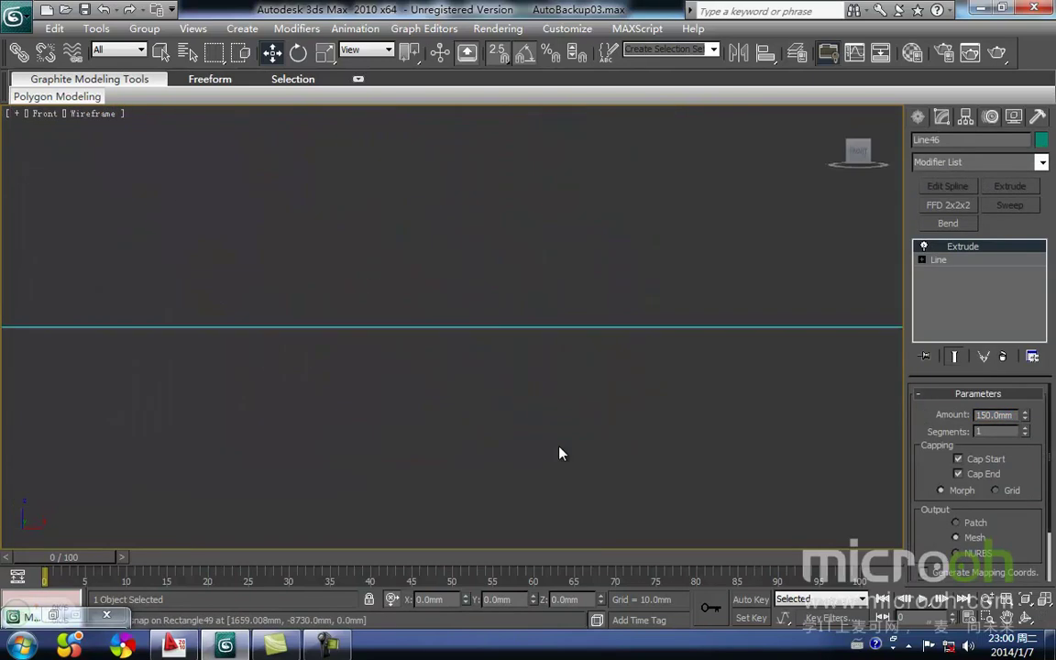
pyautogui.moveTo(495, 339); pyautogui.dragTo(517, 389, button='middle')
pyautogui.scroll(-2, 517, 389)
pyautogui.press('space')
pyautogui.moveTo(455, 281); pyautogui.dragTo(454, 165)
pyautogui.scroll(4, 285, 239)
pyautogui.moveTo(285, 239); pyautogui.dragTo(565, 342, button='middle')
pyautogui.scroll(4, 566, 342)
pyautogui.moveTo(267, 257); pyautogui.dragTo(473, 334, button='middle')
pyautogui.moveTo(283, 279); pyautogui.dragTo(273, 249)
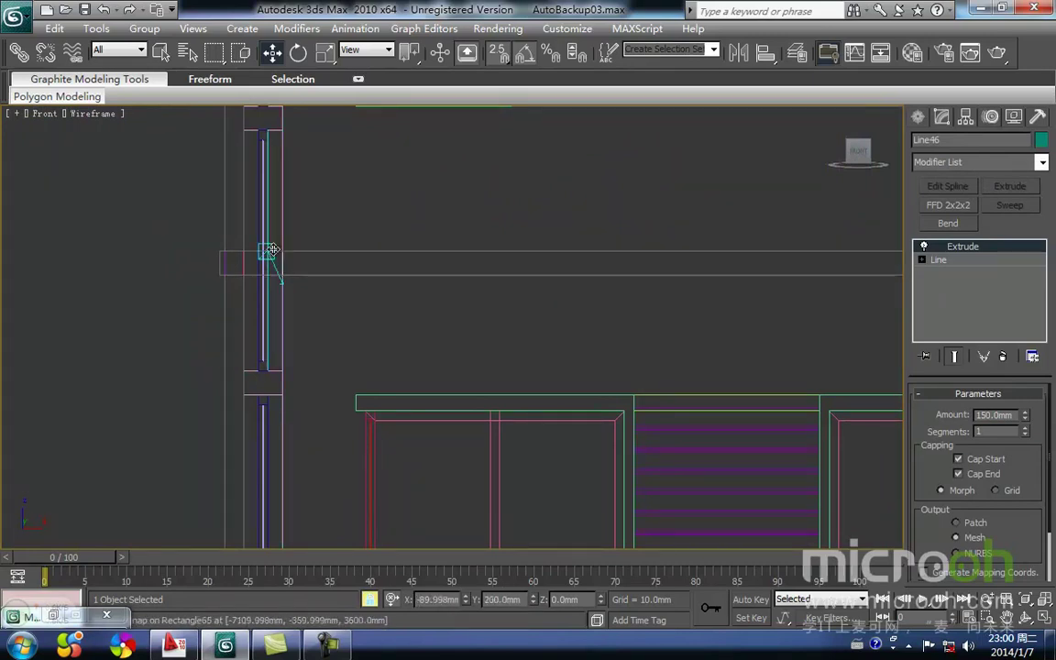
# Step: Display the building shaded and assign the 楼板 material to the upper floor slab
pyautogui.moveTo(337, 264); pyautogui.dragTo(334, 266, button='middle')
pyautogui.scroll(-4, 440, 296)
pyautogui.press('F3')
pyautogui.scroll(-5, 453, 300)
pyautogui.keyDown('alt'); pyautogui.moveTo(496, 344); pyautogui.dragTo(561, 390, button='middle'); pyautogui.keyUp('alt')
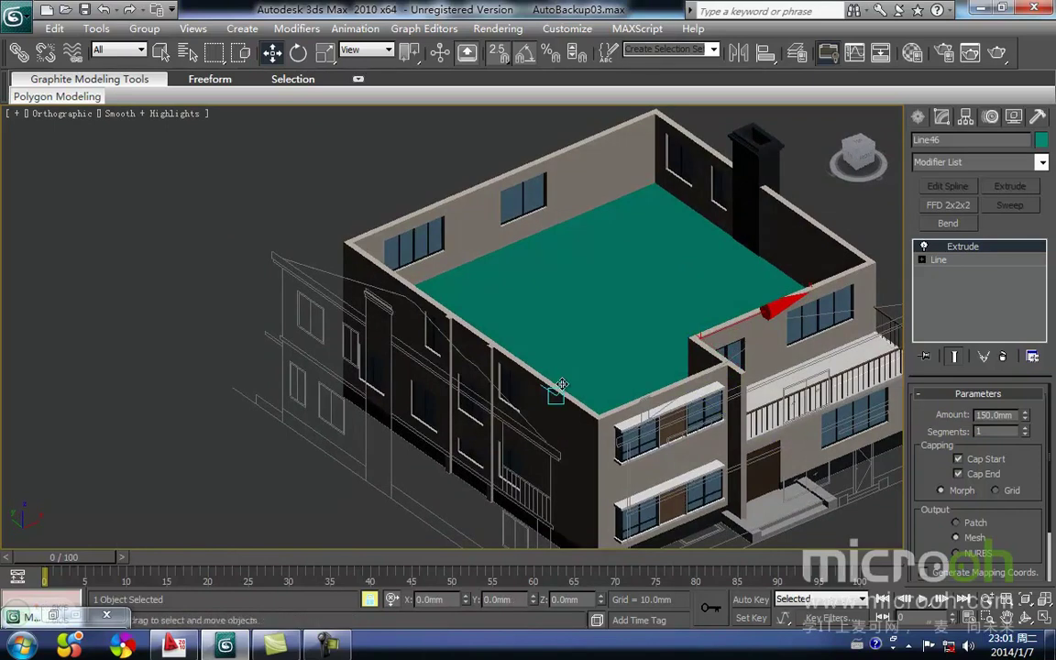
pyautogui.press('m')
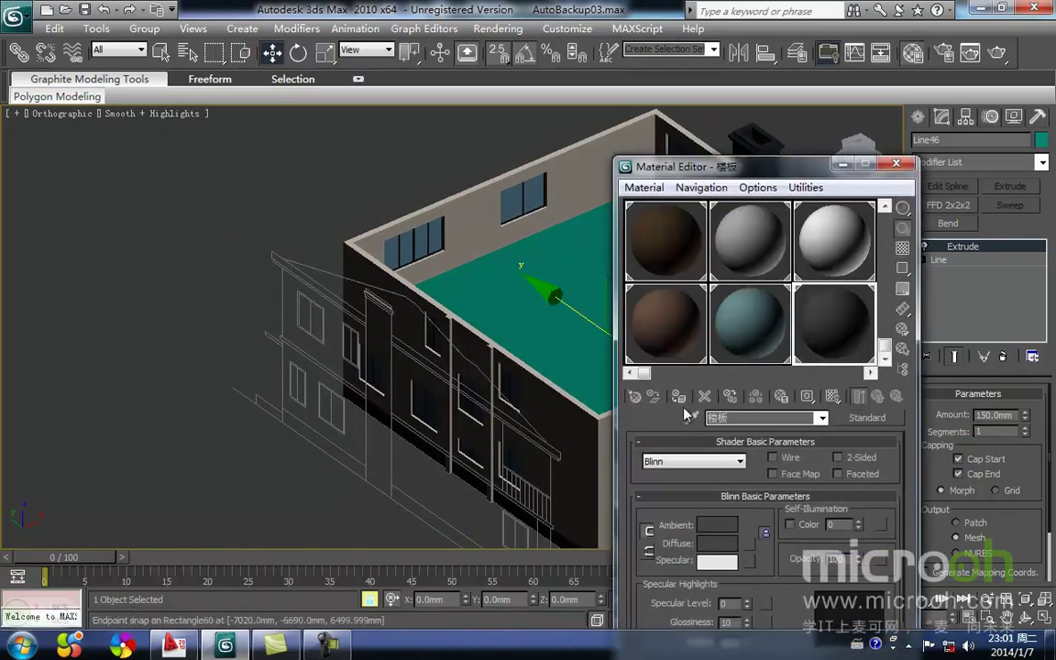
pyautogui.click(679, 396)
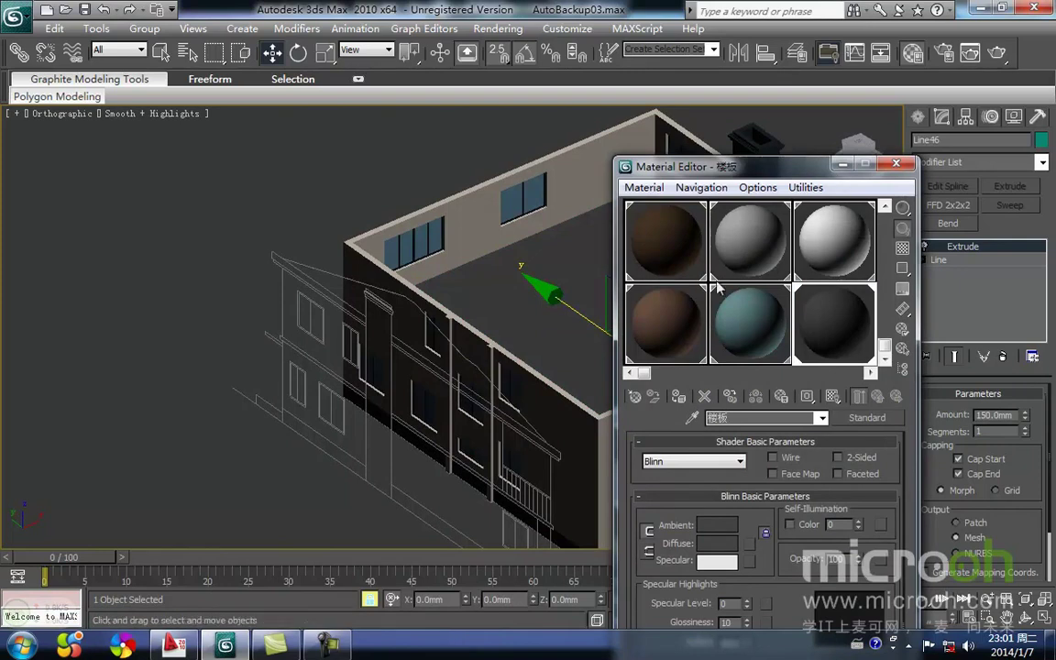
pyautogui.click(842, 165)
# Step: Examine the floor slabs' fit against the walls and CAD elevation in front wireframe, front shaded and orbit views
pyautogui.scroll(-5, 436, 294)
pyautogui.click(624, 449)
pyautogui.keyDown('alt'); pyautogui.moveTo(624, 417); pyautogui.dragTo(643, 399, button='middle'); pyautogui.keyUp('alt')
pyautogui.scroll(4, 398, 396)
pyautogui.moveTo(399, 396); pyautogui.dragTo(495, 330, button='middle')
pyautogui.press('f')
pyautogui.press('z')
pyautogui.moveTo(400, 341); pyautogui.dragTo(422, 294, button='middle')
pyautogui.scroll(2, 251, 328)
pyautogui.scroll(2, 239, 334)
pyautogui.moveTo(248, 340); pyautogui.dragTo(388, 368, button='middle')
pyautogui.press('F3')
pyautogui.moveTo(157, 364)
pyautogui.mouseDown(button='middle')
pyautogui.moveTo(278, 345)
pyautogui.moveTo(136, 349)
pyautogui.mouseUp(button='middle')
pyautogui.scroll(-3, 280, 345)
pyautogui.scroll(3, 394, 334)
pyautogui.moveTo(434, 343); pyautogui.dragTo(368, 348, button='middle')
pyautogui.scroll(-3, 420, 349)
pyautogui.scroll(3, 450, 359)
pyautogui.scroll(-2, 377, 349)
pyautogui.press('F3')
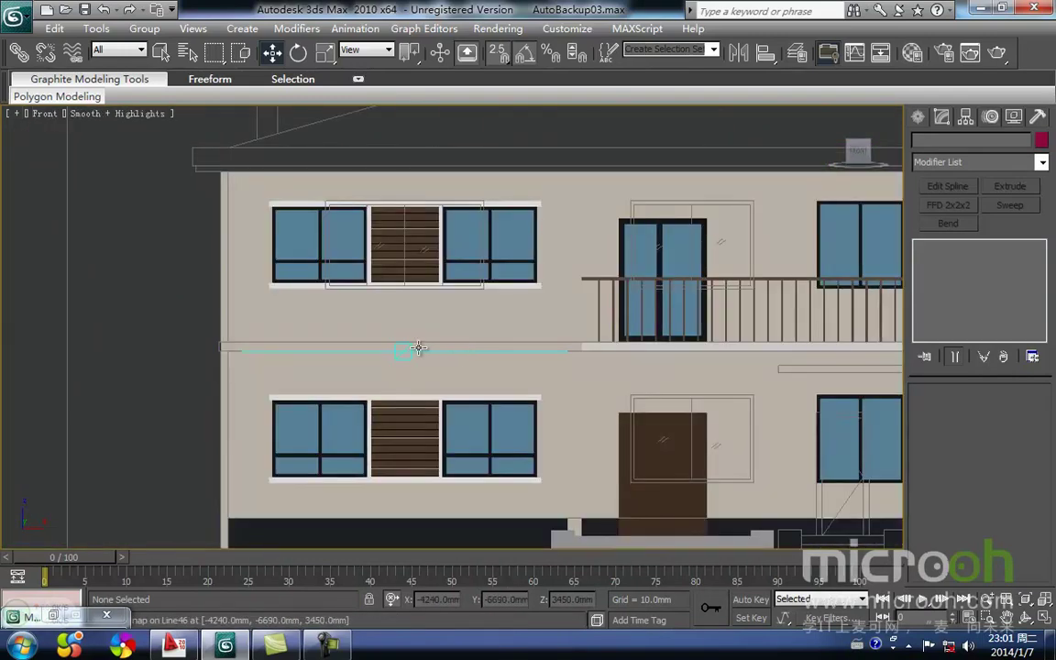
pyautogui.scroll(-3, 394, 339)
pyautogui.keyDown('alt'); pyautogui.moveTo(382, 331); pyautogui.dragTo(411, 302, button='middle'); pyautogui.keyUp('alt')
pyautogui.scroll(-2, 468, 397)
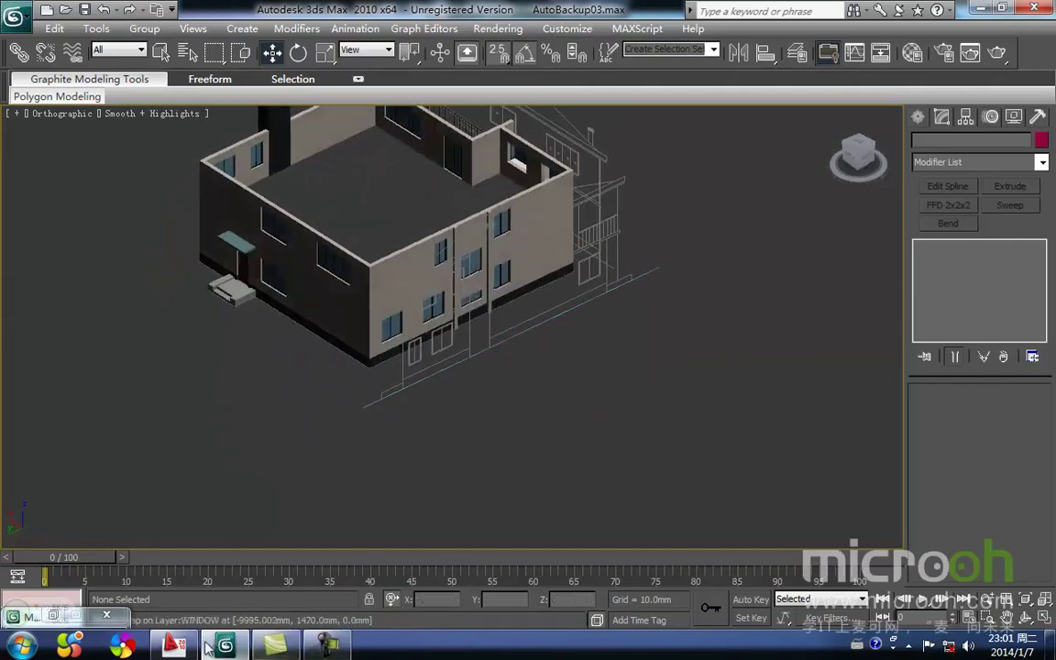
# Step: Switch to AutoCAD and examine the villa's side elevations and detail drawings
pyautogui.click(213, 644)
pyautogui.scroll(-6, 412, 463)
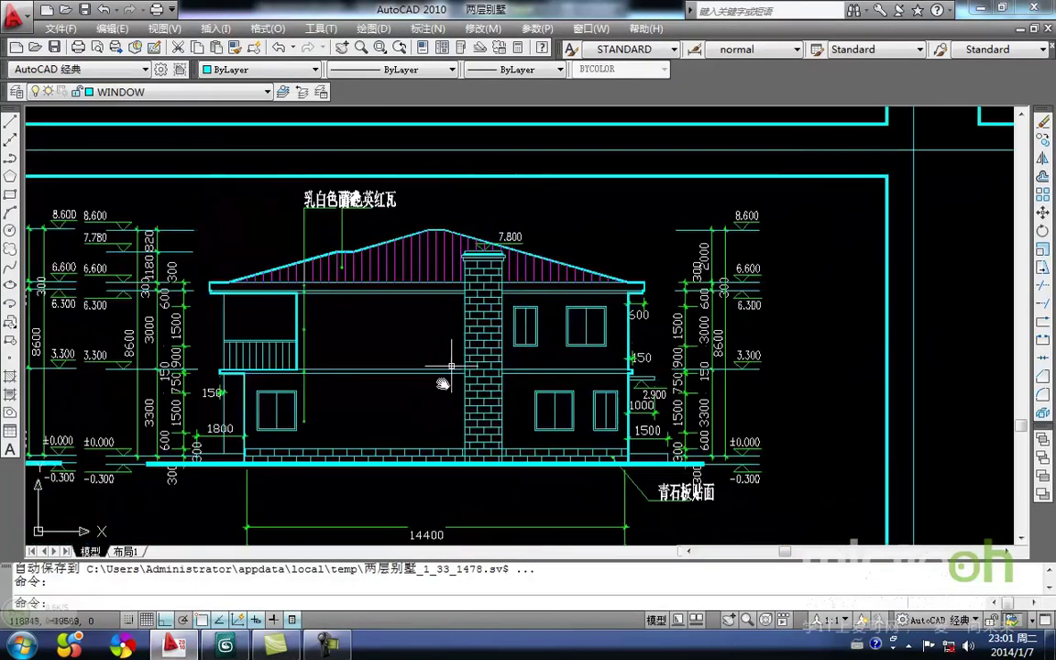
pyautogui.scroll(3, 281, 408)
pyautogui.moveTo(426, 414); pyautogui.dragTo(347, 447, button='middle')
pyautogui.scroll(-2, 317, 484)
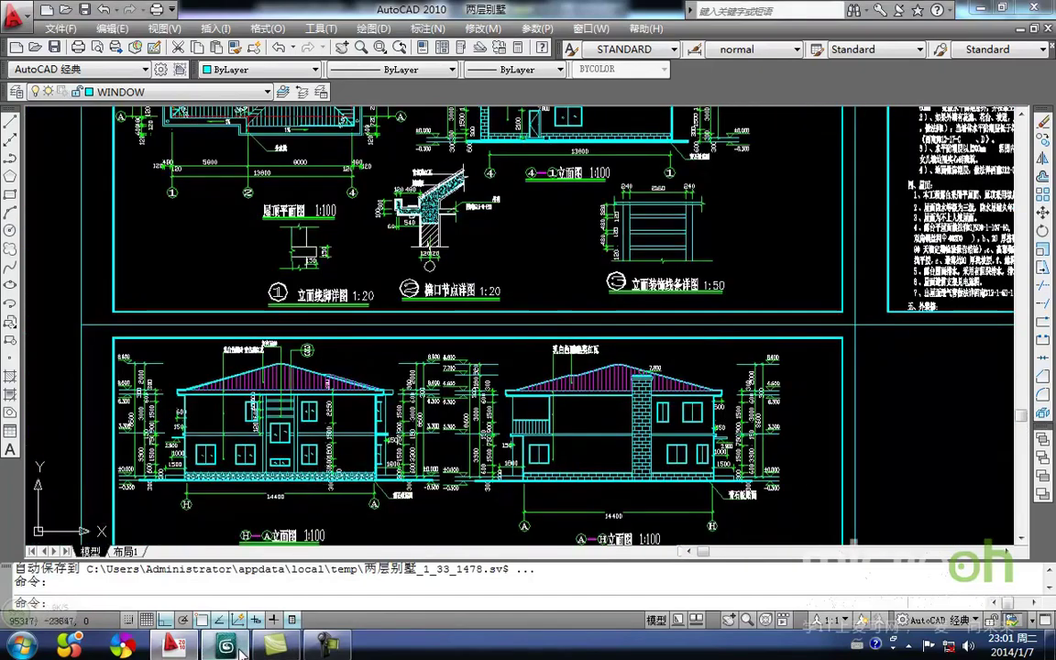
# Step: Switch back to 3ds Max and display the building's plan in the top wireframe view
pyautogui.click(240, 652)
pyautogui.moveTo(432, 353); pyautogui.dragTo(326, 462, button='middle')
pyautogui.press('t')
pyautogui.moveTo(392, 335); pyautogui.dragTo(311, 396, button='middle')
pyautogui.scroll(2, 311, 396)
pyautogui.press('F3')
pyautogui.moveTo(386, 423); pyautogui.dragTo(408, 264, button='middle')
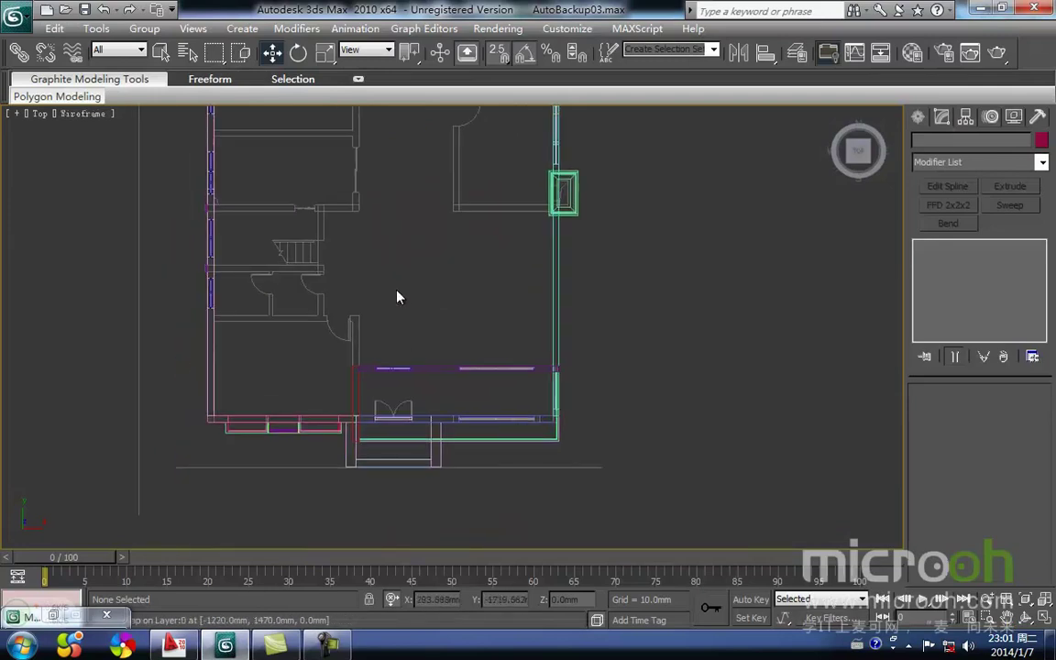
# Step: Start a line in the plan at the balcony side wall's front end and trace the outer wall to the building's front-left corner
pyautogui.keyDown('ctrl'); pyautogui.rightClick(397, 298); pyautogui.keyUp('ctrl')
pyautogui.click(916, 120)
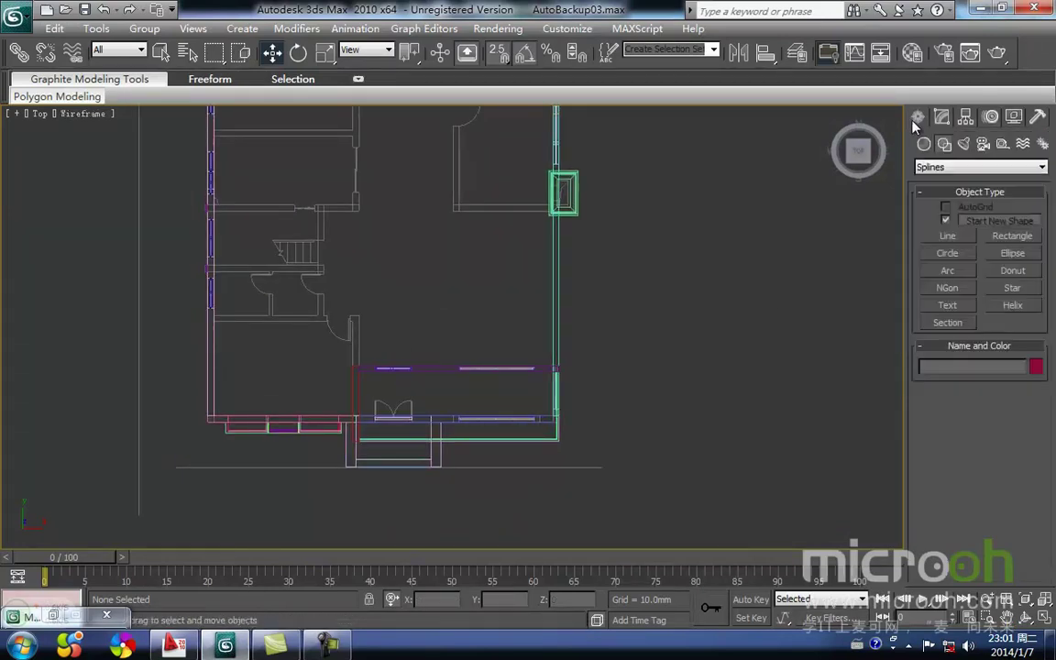
pyautogui.click(947, 237)
pyautogui.moveTo(496, 463); pyautogui.dragTo(495, 417, button='middle')
pyautogui.scroll(2, 491, 415)
pyautogui.scroll(1, 605, 380)
pyautogui.moveTo(335, 403)
pyautogui.mouseDown(button='middle')
pyautogui.moveTo(686, 339)
pyautogui.moveTo(600, 376)
pyautogui.moveTo(488, 385)
pyautogui.mouseUp(button='middle')
pyautogui.scroll(1, 605, 380)
pyautogui.scroll(1, 594, 420)
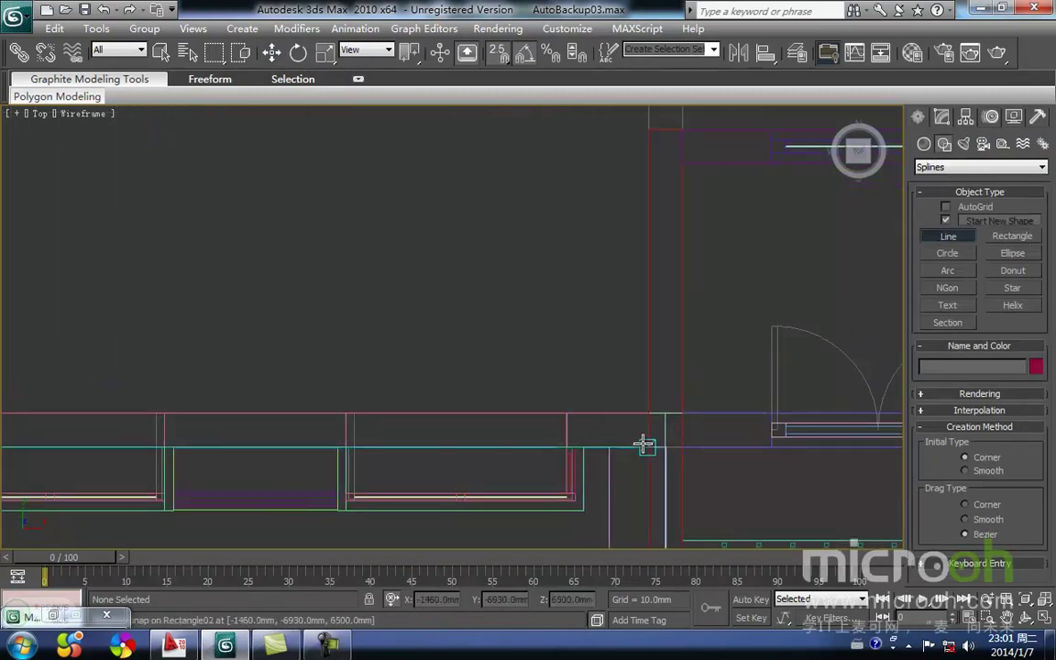
pyautogui.moveTo(646, 445); pyautogui.dragTo(555, 313, button='middle')
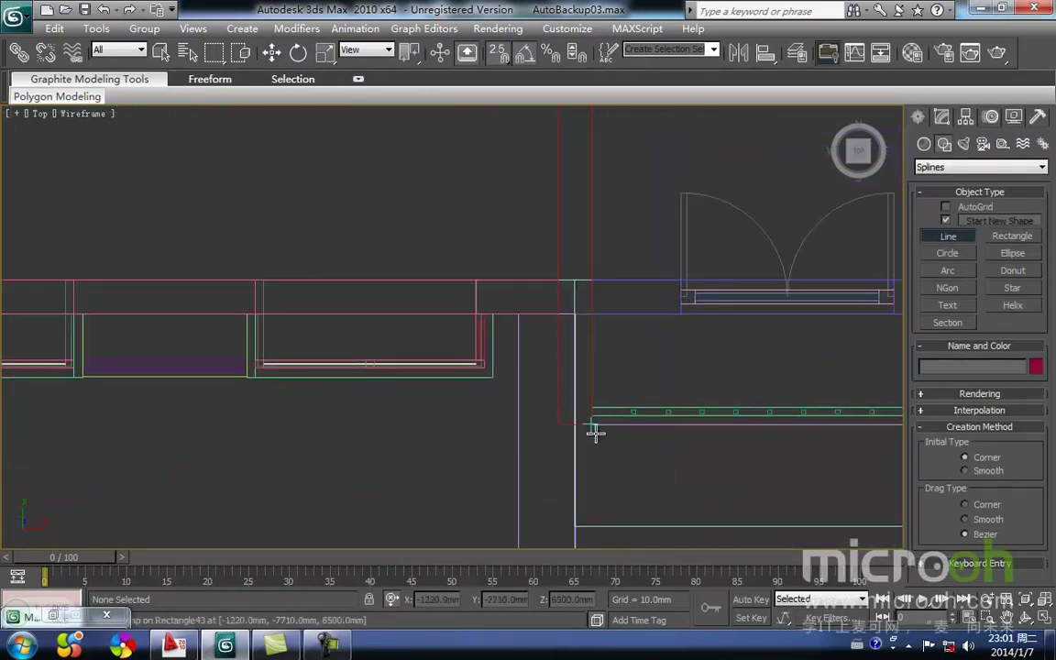
pyautogui.click(555, 312)
pyautogui.moveTo(547, 116); pyautogui.dragTo(472, 438, button='middle')
pyautogui.moveTo(313, 512); pyautogui.dragTo(457, 327, button='middle')
pyautogui.scroll(-3, 457, 328)
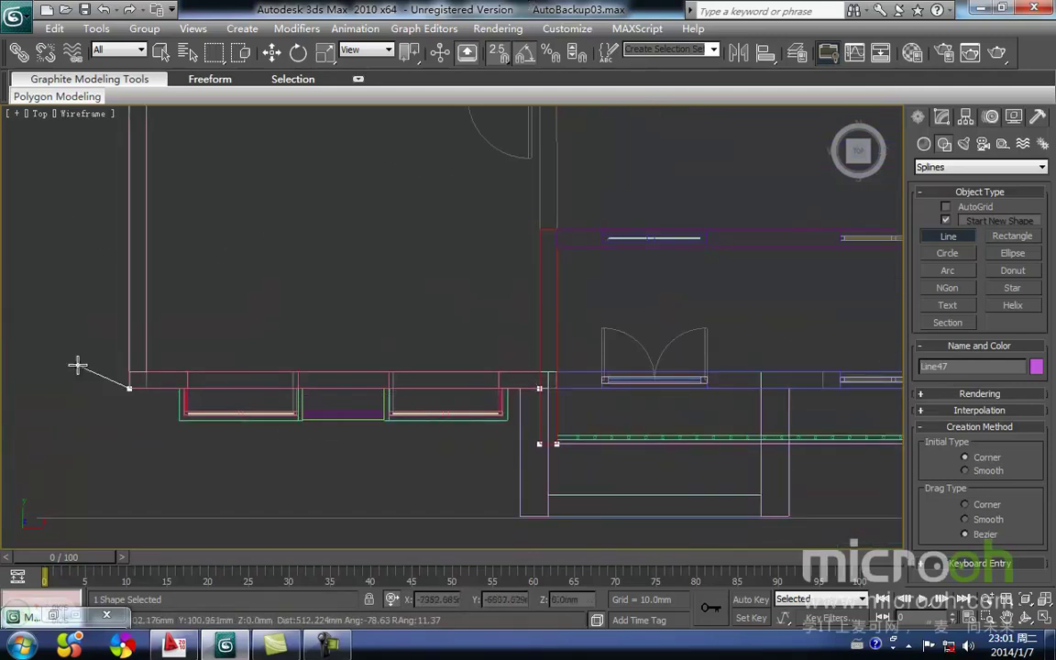
# Step: Continue the line around the rear of the building and along the right wall, ending where the balcony begins
pyautogui.scroll(-6, 452, 330)
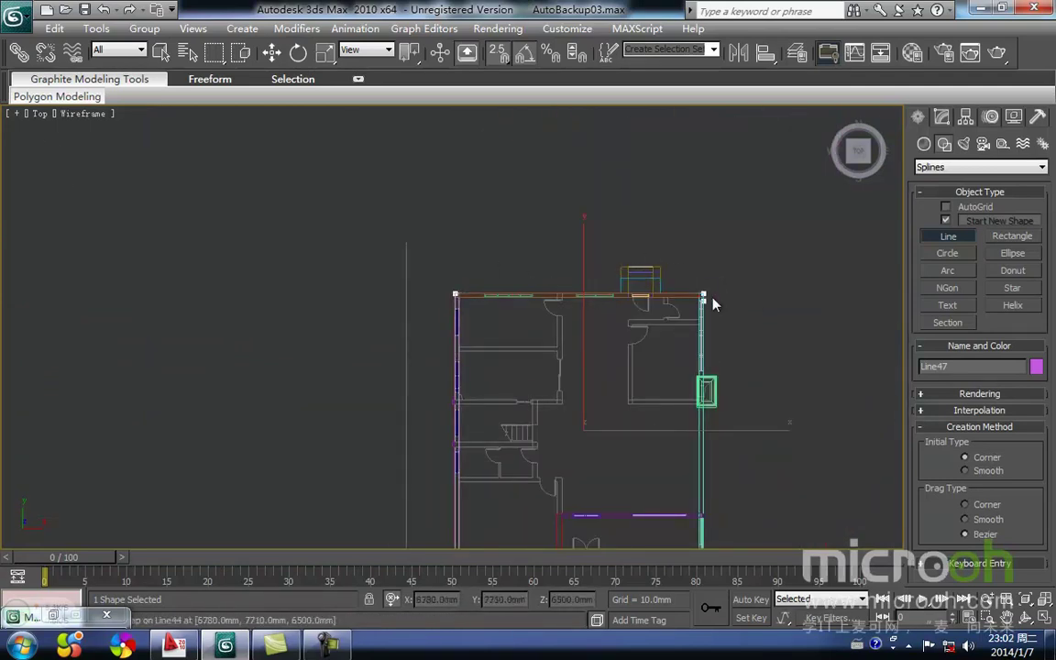
pyautogui.click(704, 289)
pyautogui.press('i')
pyautogui.scroll(5, 445, 324)
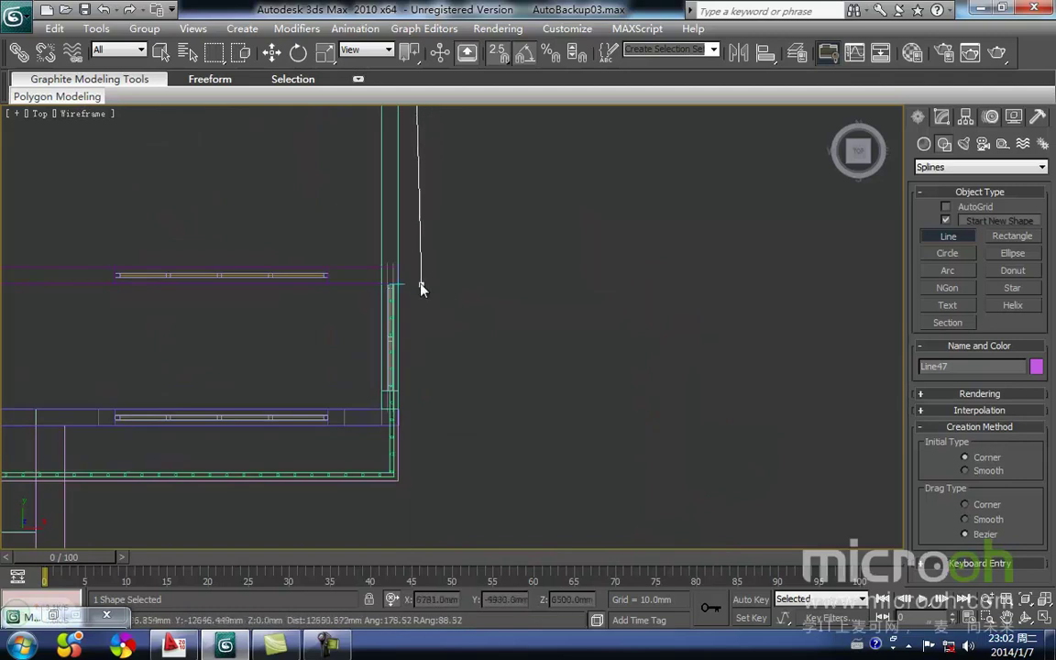
pyautogui.scroll(3, 401, 287)
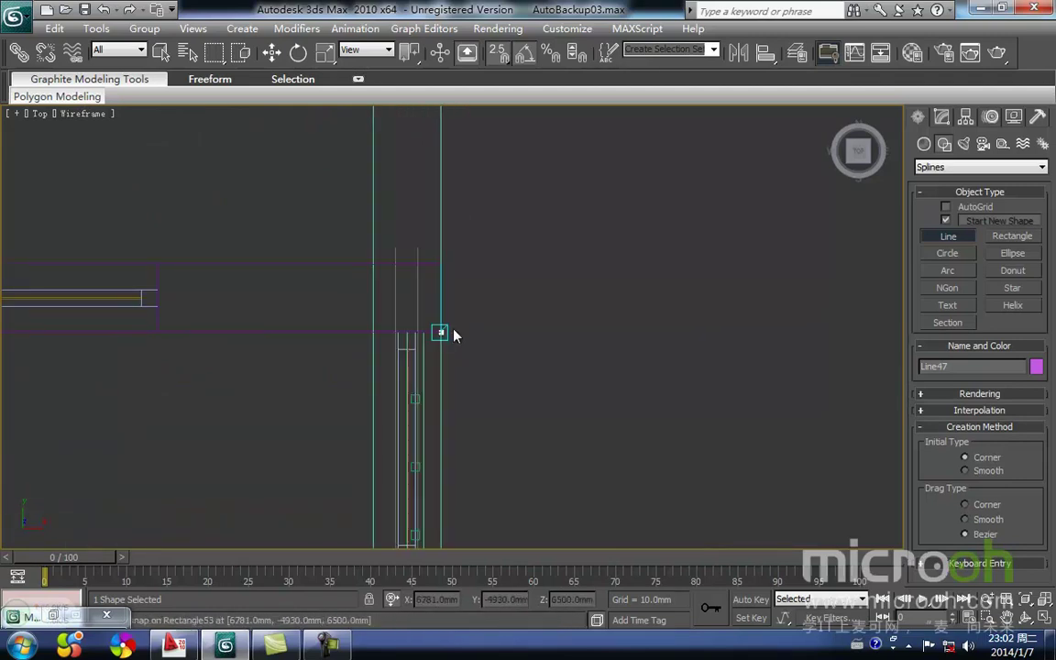
pyautogui.rightClick(555, 362)
# Step: Lower the traced line in the front view to the floor-level band between the two storeys
pyautogui.scroll(-9, 537, 300)
pyautogui.scroll(3, 533, 309)
pyautogui.moveTo(507, 361)
pyautogui.mouseDown(button='middle')
pyautogui.moveTo(532, 312)
pyautogui.moveTo(504, 374)
pyautogui.moveTo(469, 405)
pyautogui.mouseUp(button='middle')
pyautogui.press('F3')
pyautogui.press('f')
pyautogui.scroll(-4, 406, 316)
pyautogui.scroll(2, 447, 347)
pyautogui.moveTo(444, 343); pyautogui.dragTo(407, 211)
pyautogui.scroll(3, 224, 320)
pyautogui.moveTo(141, 296); pyautogui.dragTo(499, 325, button='middle')
pyautogui.scroll(3, 495, 326)
pyautogui.moveTo(356, 334); pyautogui.dragTo(504, 348, button='middle')
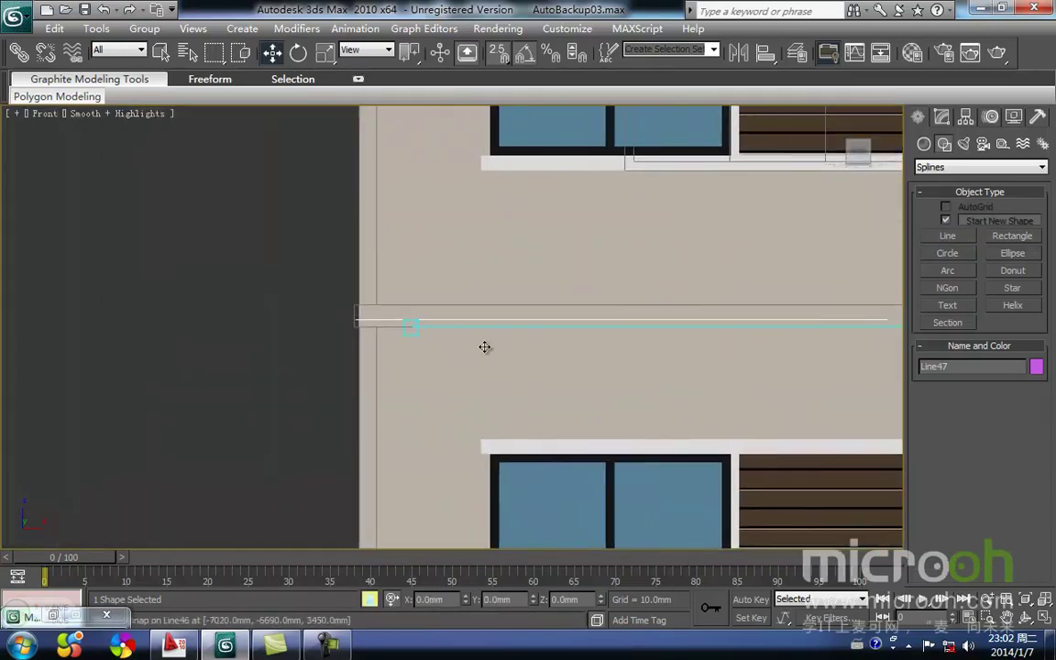
# Step: Reposition the line in wireframe just beneath the floor-level band of the CAD front elevation and deselect it
pyautogui.press('F3')
pyautogui.scroll(5, 372, 325)
pyautogui.moveTo(422, 333); pyautogui.dragTo(575, 411)
pyautogui.moveTo(575, 411); pyautogui.dragTo(632, 374, button='middle')
pyautogui.press('space')
pyautogui.click(401, 388)
# Step: Measure the floor-level band's section in the front elevation with a temporary rectangle
pyautogui.moveTo(432, 346); pyautogui.dragTo(426, 383, button='middle')
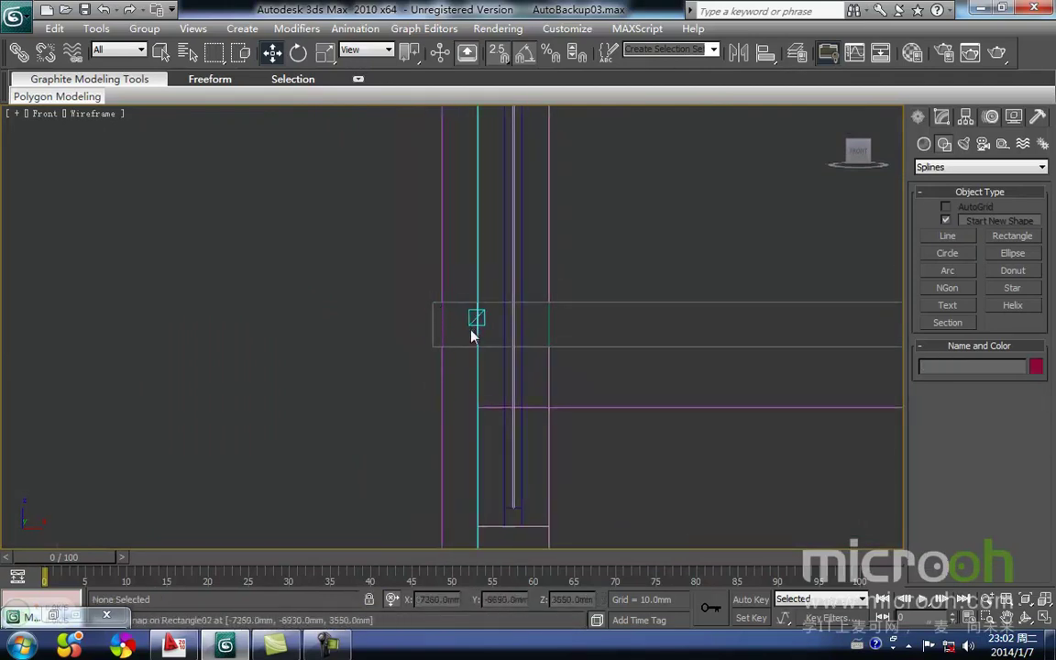
pyautogui.click(939, 116)
pyautogui.click(918, 117)
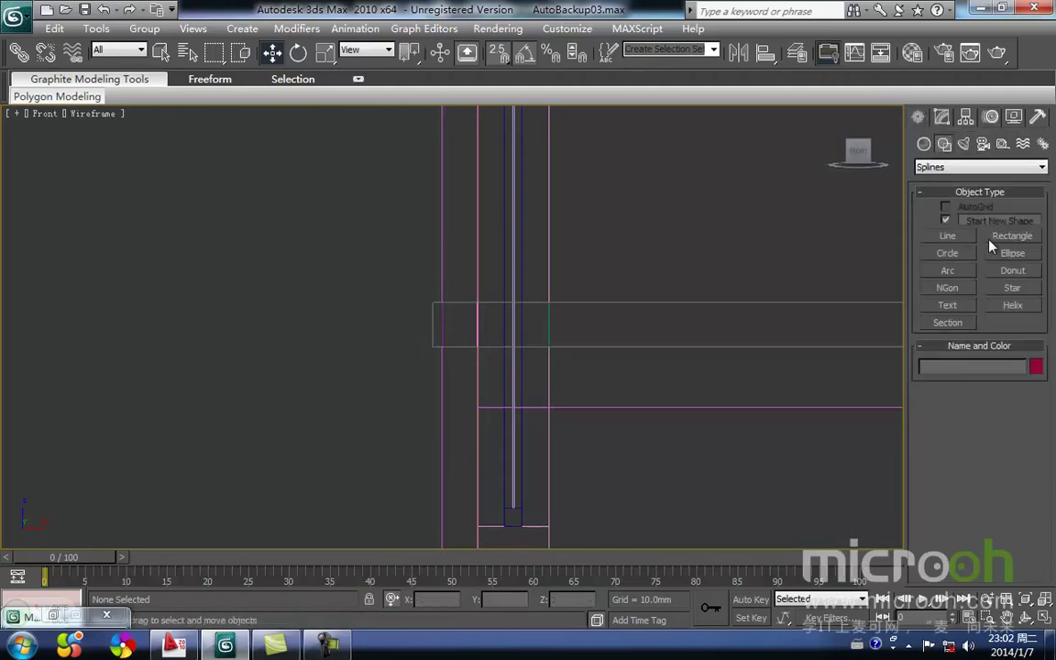
pyautogui.click(1013, 235)
pyautogui.moveTo(477, 301); pyautogui.dragTo(421, 357)
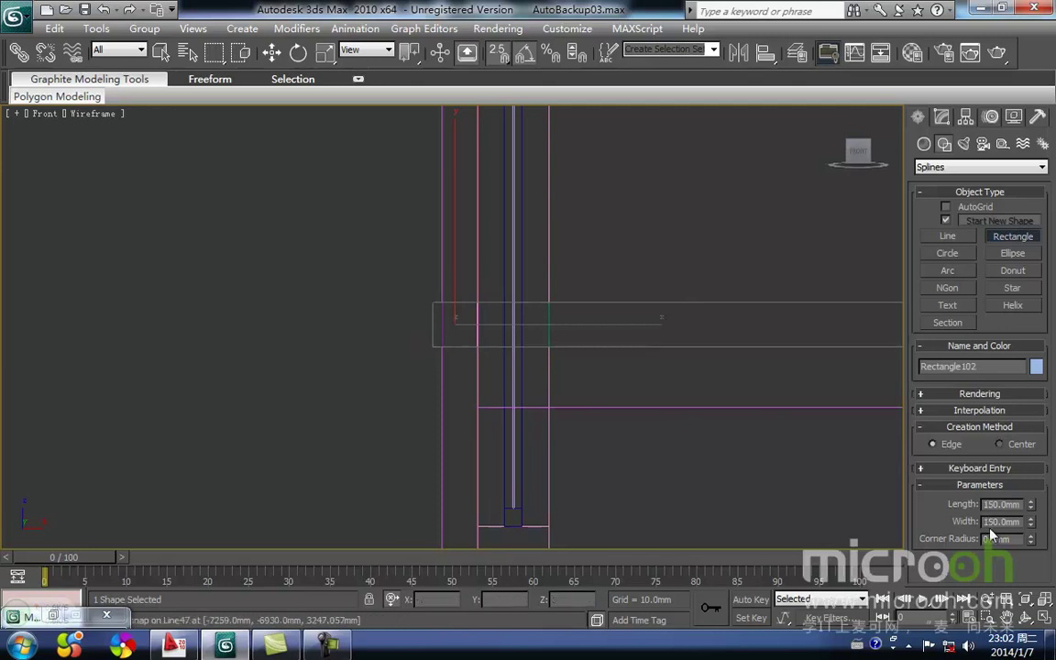
pyautogui.moveTo(705, 402); pyautogui.dragTo(528, 367, button='middle')
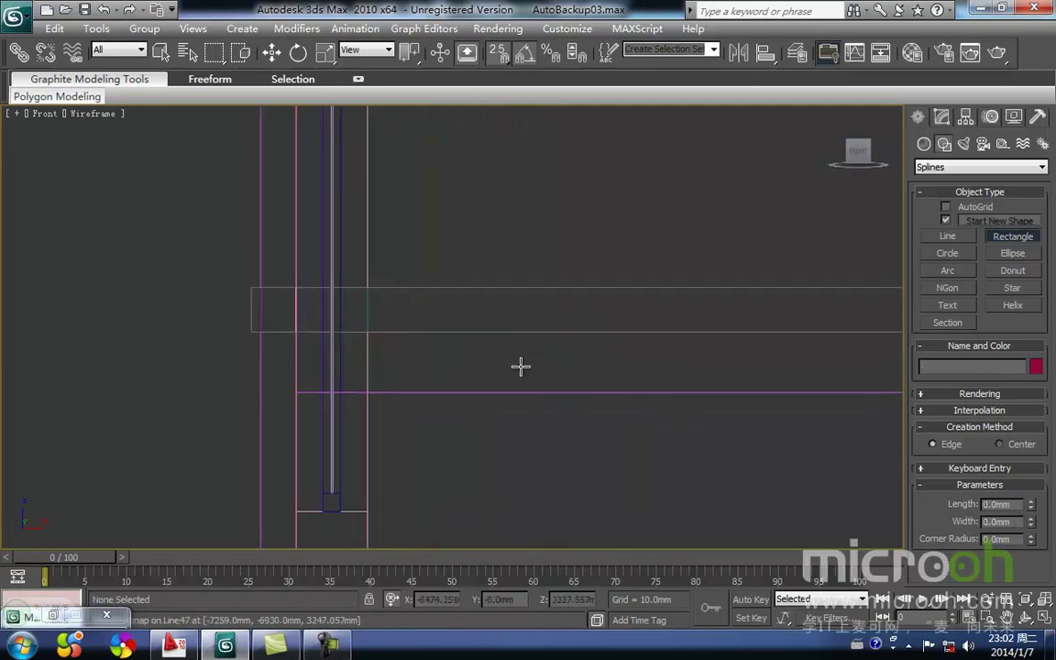
pyautogui.rightClick(594, 436)
# Step: Apply a Sweep with a 150 by 150 mm section to the traced line and align its pivot to the section's middle-right point
pyautogui.click(611, 393)
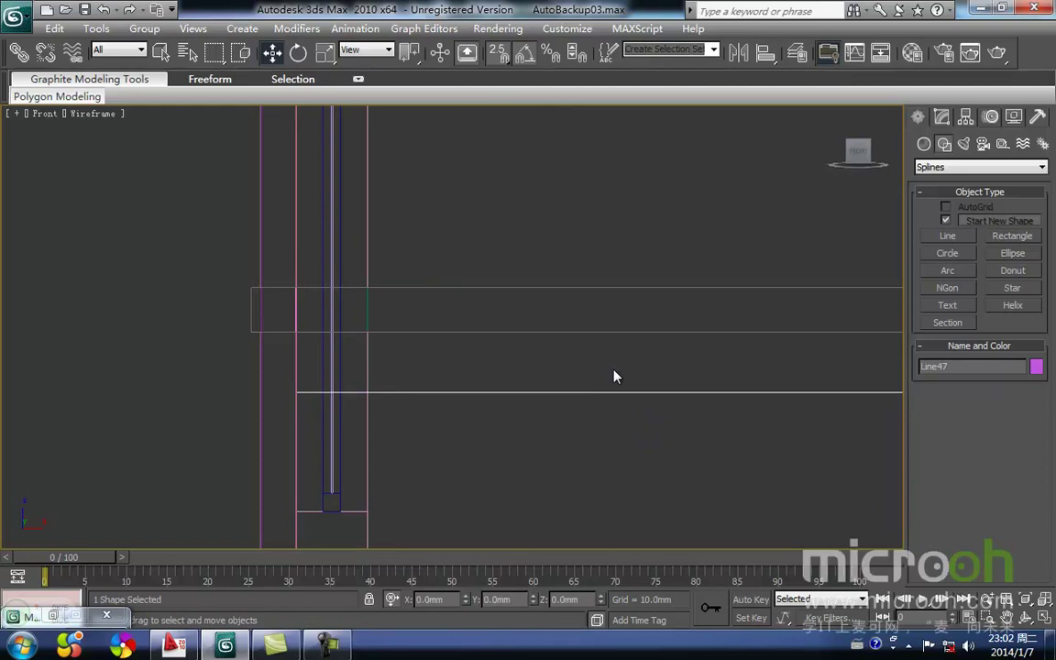
pyautogui.click(944, 121)
pyautogui.click(1010, 206)
pyautogui.write('150')
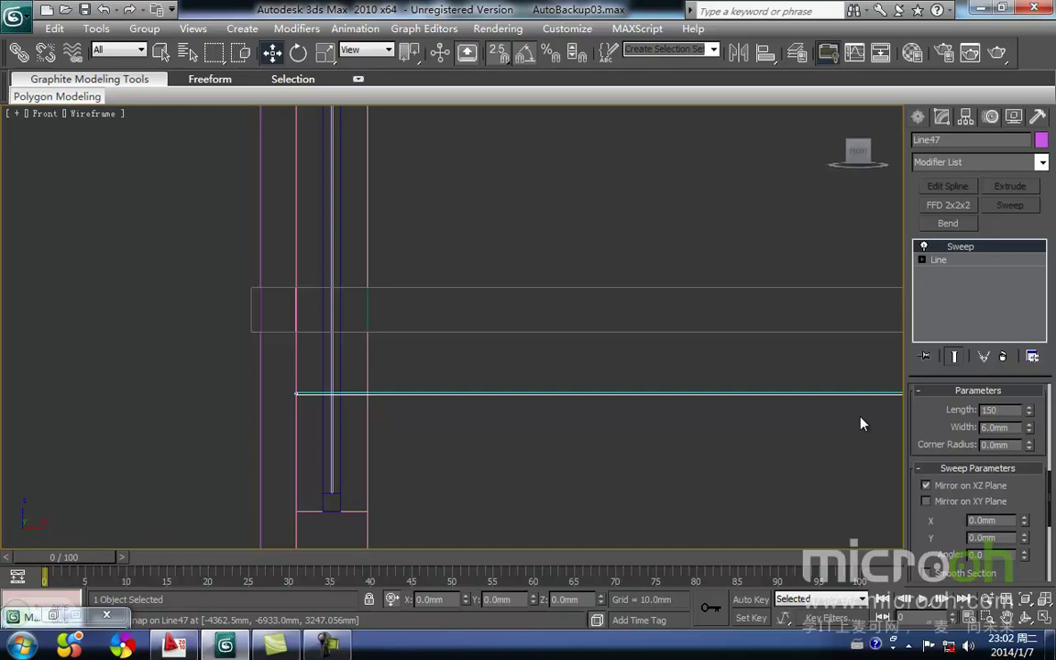
pyautogui.press('Tab')
pyautogui.write('150')
pyautogui.press('Return')
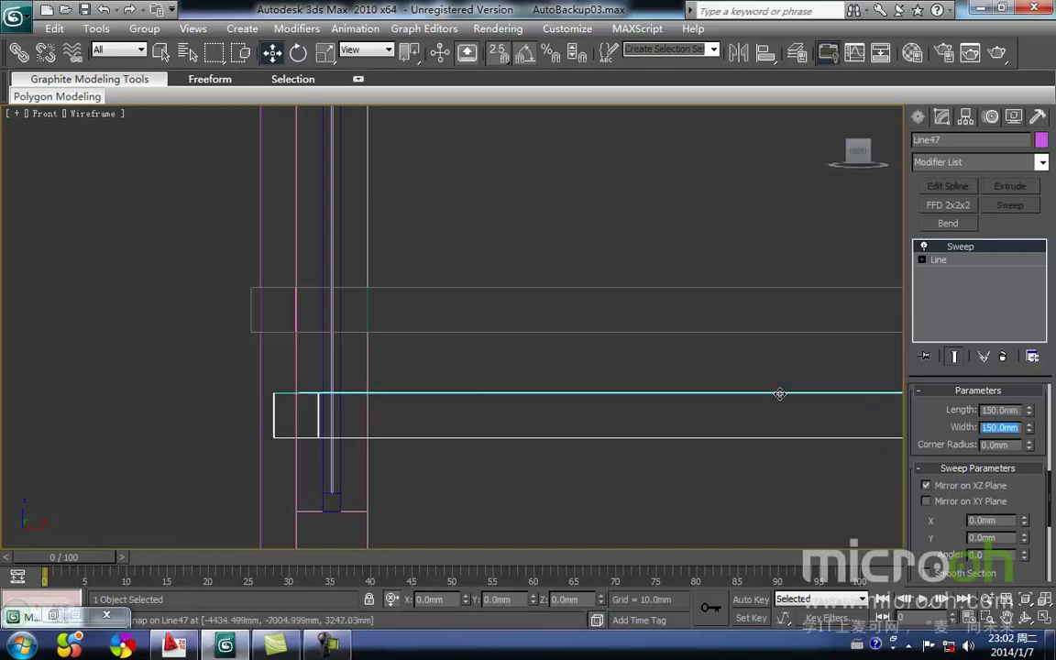
pyautogui.moveTo(317, 434); pyautogui.dragTo(448, 376, button='middle')
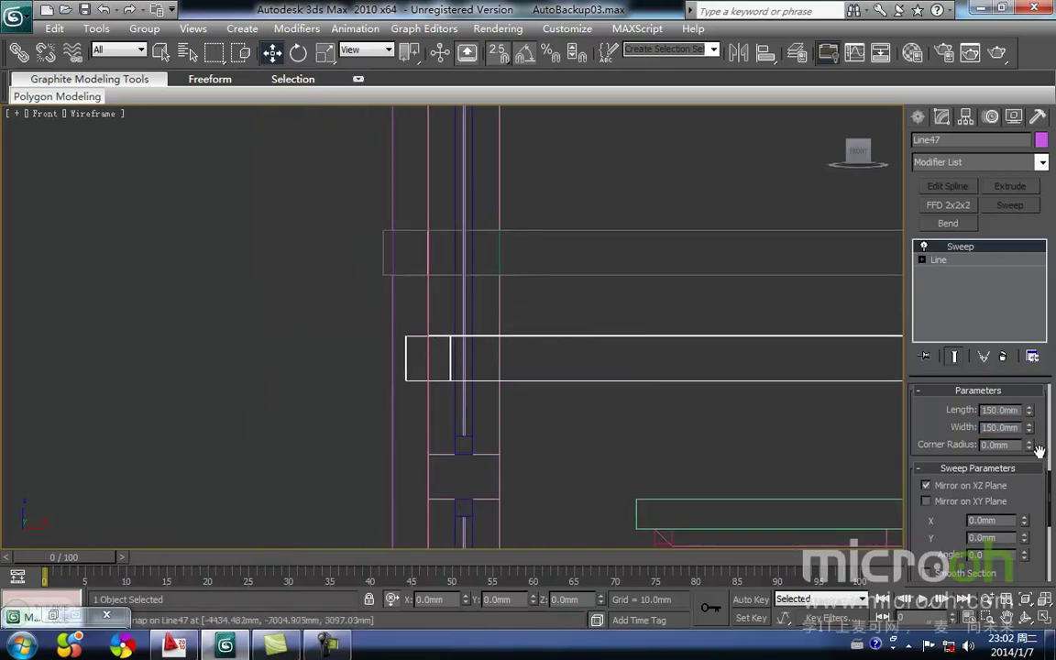
pyautogui.moveTo(1050, 478); pyautogui.dragTo(1050, 534)
pyautogui.click(956, 449)
# Step: Move the swept band up to align with the floor-level band of the CAD front elevation
pyautogui.moveTo(456, 248); pyautogui.dragTo(389, 297, button='middle')
pyautogui.scroll(2, 388, 296)
pyautogui.scroll(1, 388, 367)
pyautogui.moveTo(407, 361); pyautogui.dragTo(441, 300, button='middle')
pyautogui.scroll(1, 441, 300)
pyautogui.scroll(-1, 487, 310)
pyautogui.moveTo(508, 311)
pyautogui.mouseDown(button='middle')
pyautogui.moveTo(483, 340)
pyautogui.moveTo(540, 401)
pyautogui.mouseUp(button='middle')
pyautogui.press('space')
pyautogui.moveTo(310, 401); pyautogui.dragTo(320, 242)
pyautogui.moveTo(384, 256); pyautogui.dragTo(353, 299, button='middle')
pyautogui.scroll(-2, 349, 284)
# Step: Examine the swept band along the facade and balcony in shaded front and orbit views
pyautogui.press('F3')
pyautogui.scroll(-2, 353, 335)
pyautogui.moveTo(537, 359); pyautogui.dragTo(304, 361, button='middle')
pyautogui.scroll(-2, 304, 361)
pyautogui.moveTo(581, 335); pyautogui.dragTo(422, 334, button='middle')
pyautogui.moveTo(688, 370); pyautogui.dragTo(688, 406, button='middle')
pyautogui.scroll(-1, 339, 370)
pyautogui.scroll(-2, 586, 370)
pyautogui.moveTo(587, 371); pyautogui.dragTo(448, 320, button='middle')
pyautogui.scroll(-2, 448, 320)
pyautogui.keyDown('alt'); pyautogui.moveTo(504, 362); pyautogui.dragTo(424, 338, button='middle'); pyautogui.keyUp('alt')
pyautogui.scroll(3, 643, 400)
pyautogui.click(626, 356)
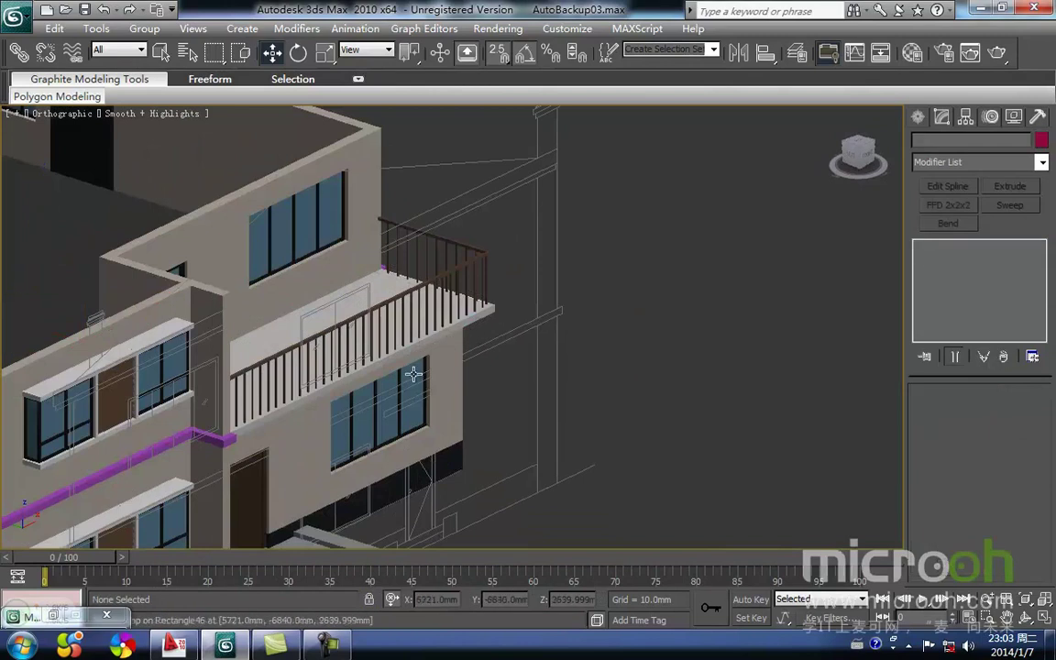
pyautogui.moveTo(368, 400); pyautogui.dragTo(420, 322, button='middle')
pyautogui.scroll(3, 419, 323)
pyautogui.scroll(-3, 165, 380)
pyautogui.moveTo(168, 379); pyautogui.dragTo(219, 366, button='middle')
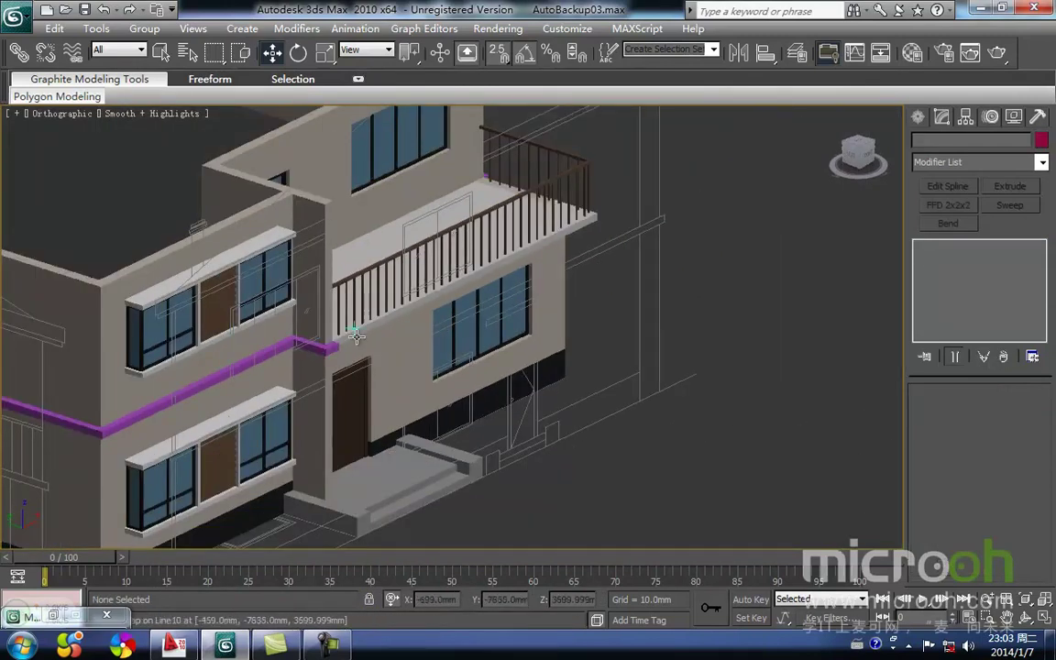
pyautogui.moveTo(341, 342); pyautogui.dragTo(293, 361, button='middle')
# Step: Display the plan in top wireframe and open the swept band's line for vertex editing
pyautogui.press('t')
pyautogui.moveTo(466, 370); pyautogui.dragTo(423, 260, button='middle')
pyautogui.scroll(5, 393, 306)
pyautogui.moveTo(443, 339); pyautogui.dragTo(440, 303, button='middle')
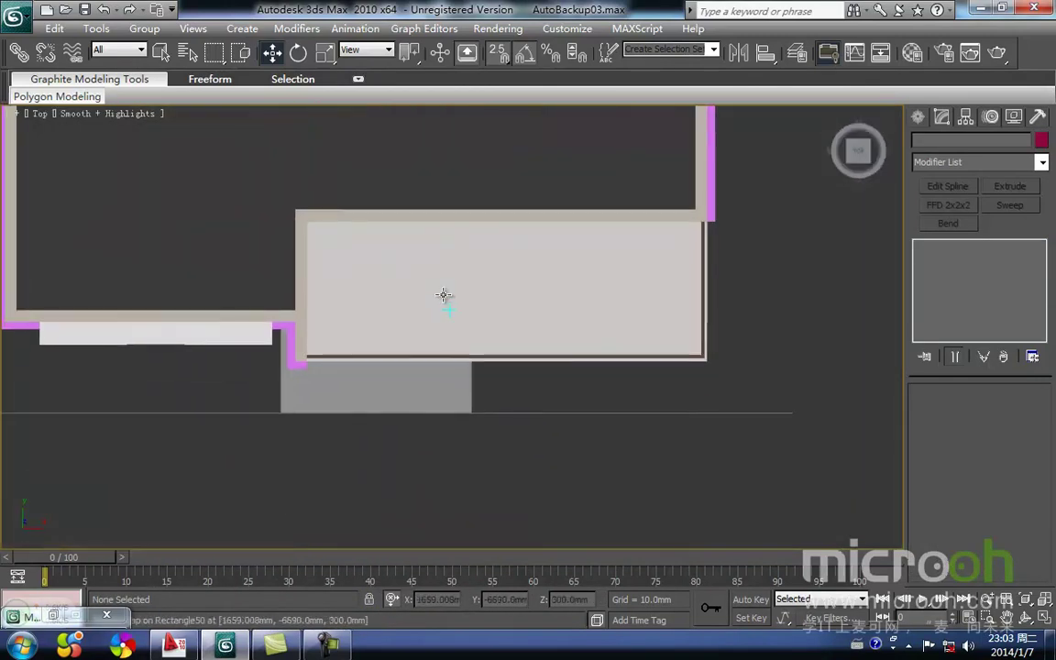
pyautogui.press('F3')
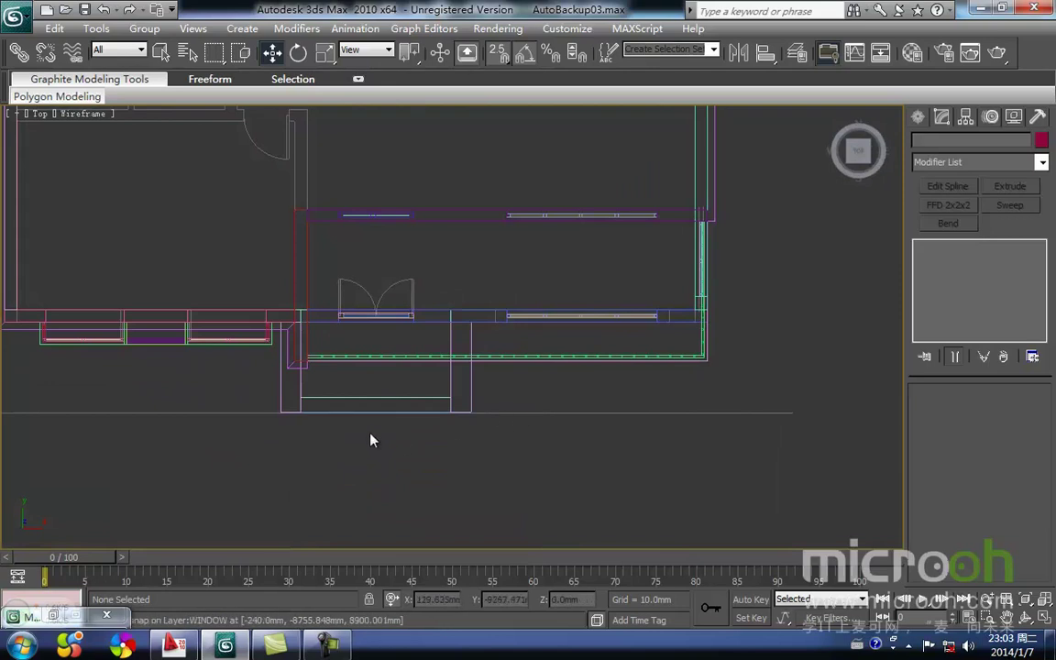
pyautogui.click(302, 367)
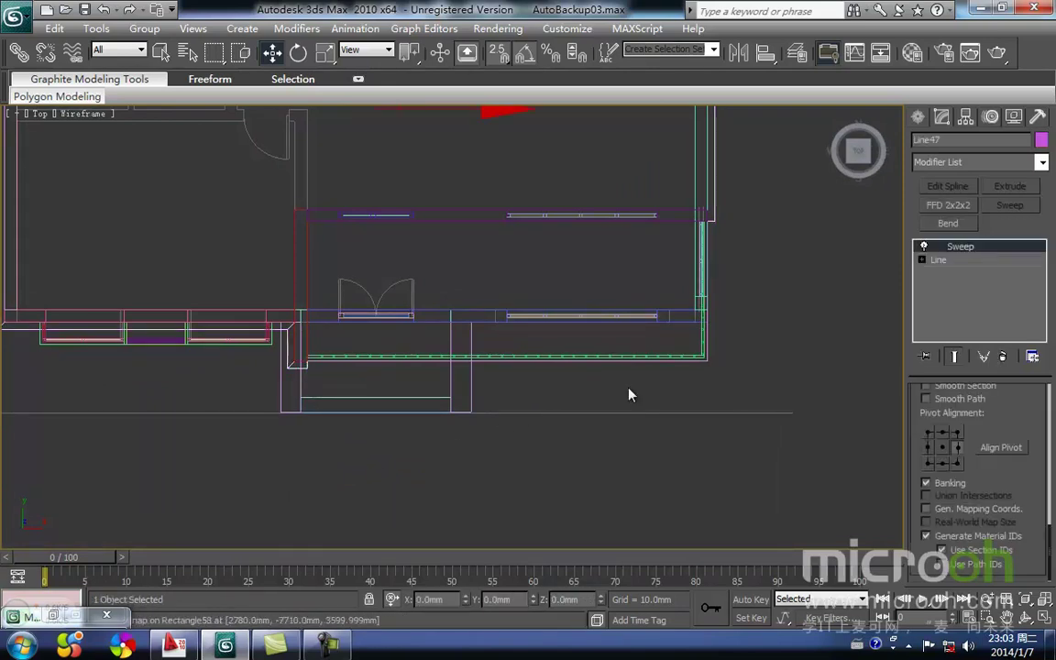
pyautogui.click(949, 273)
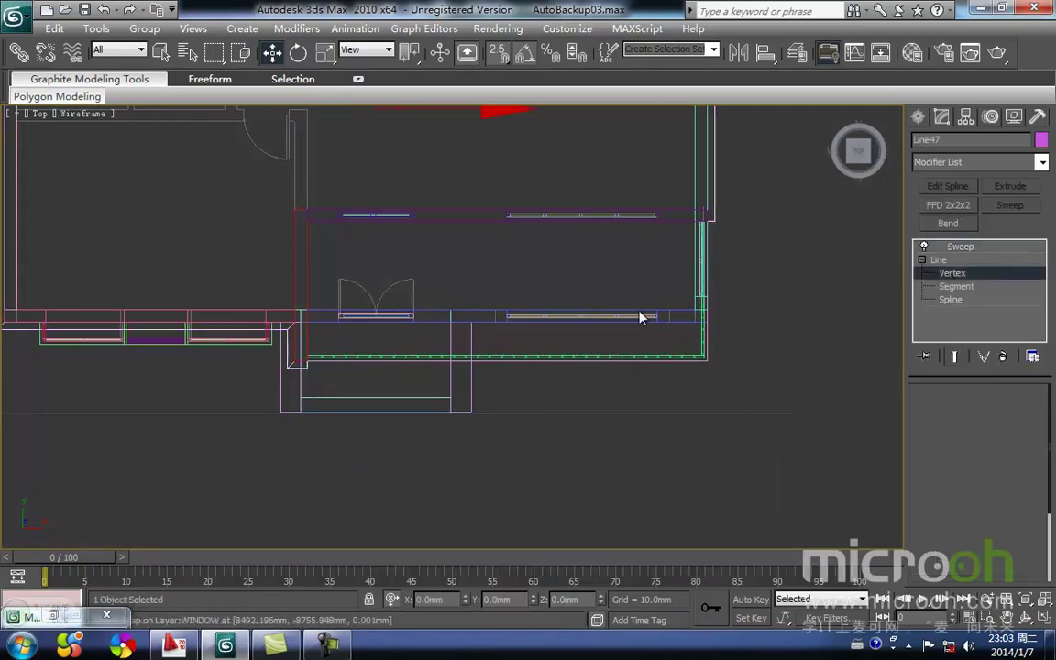
# Step: Move the line's end vertex from the balcony side wall along the balcony front to its outer corner
pyautogui.scroll(3, 413, 365)
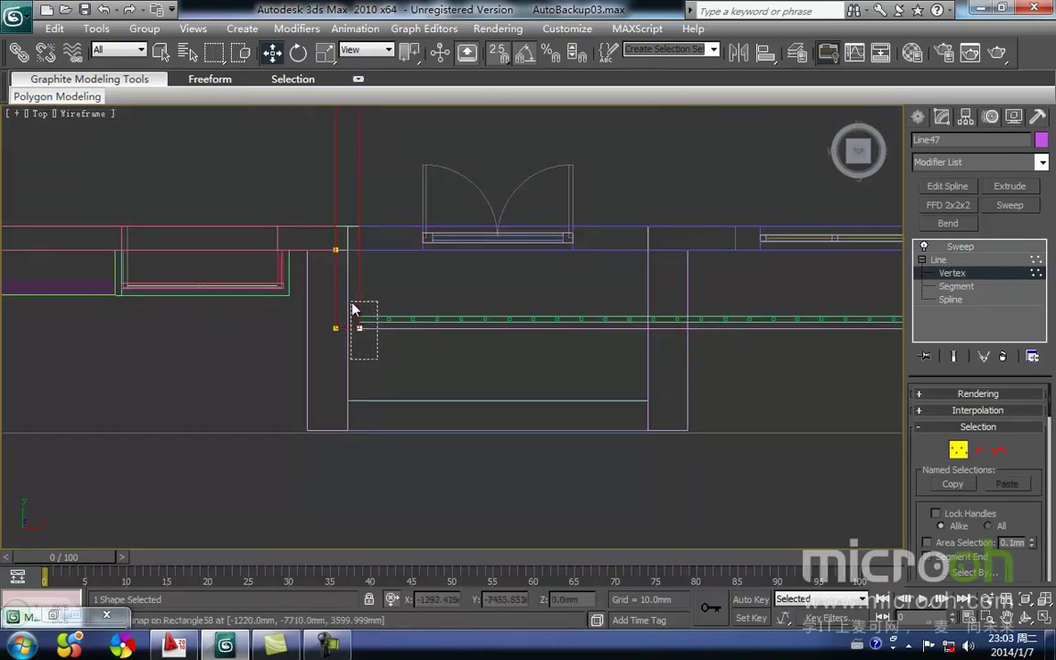
pyautogui.moveTo(355, 309); pyautogui.dragTo(354, 306)
pyautogui.moveTo(788, 331); pyautogui.dragTo(785, 332)
pyautogui.moveTo(743, 346); pyautogui.dragTo(508, 381, button='middle')
pyautogui.moveTo(511, 377); pyautogui.dragTo(783, 369)
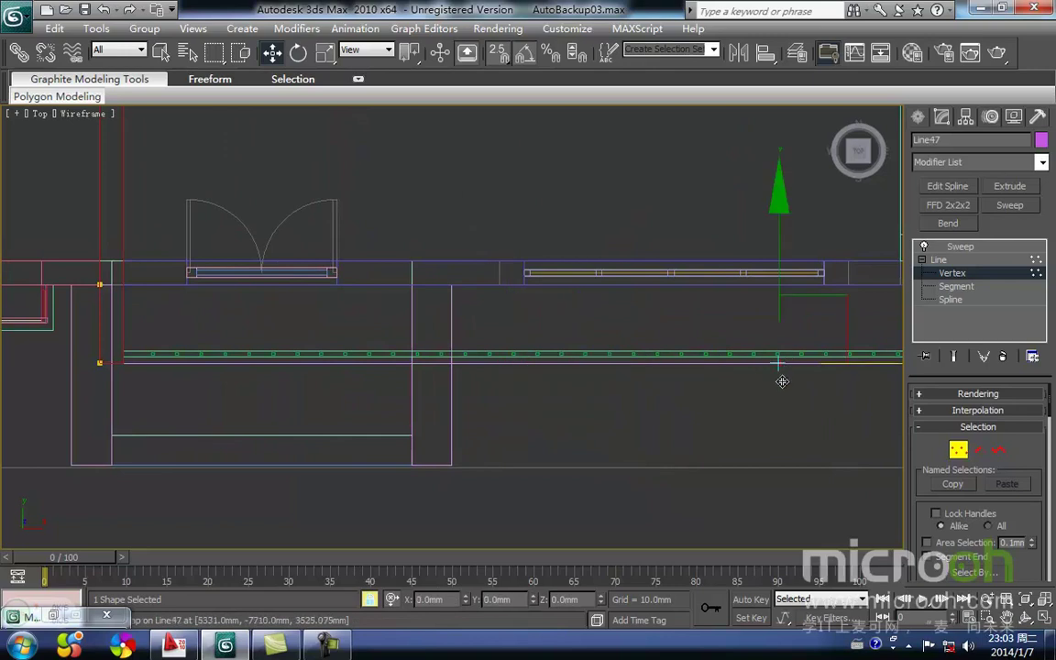
pyautogui.moveTo(725, 409); pyautogui.dragTo(400, 447, button='middle')
pyautogui.moveTo(571, 411); pyautogui.dragTo(599, 406)
pyautogui.moveTo(667, 272); pyautogui.dragTo(637, 379, button='middle')
# Step: Move the line's other end vertex from the right wall down onto the balcony's outer corner
pyautogui.click(556, 228)
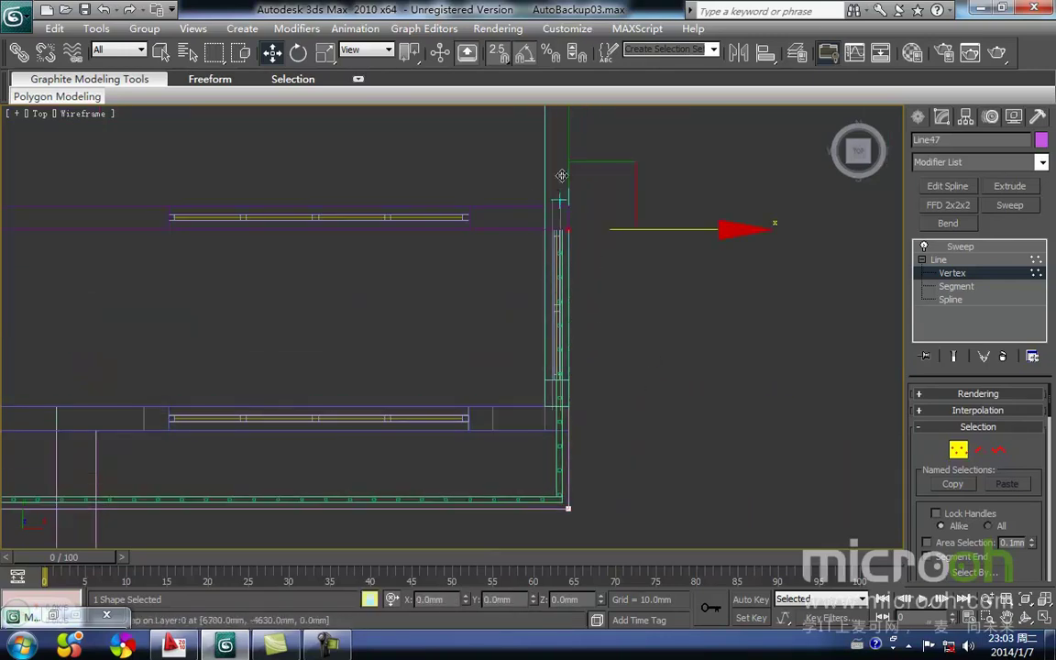
pyautogui.moveTo(567, 140); pyautogui.dragTo(571, 489)
pyautogui.moveTo(652, 520); pyautogui.dragTo(512, 321, button='middle')
pyautogui.scroll(3, 631, 428)
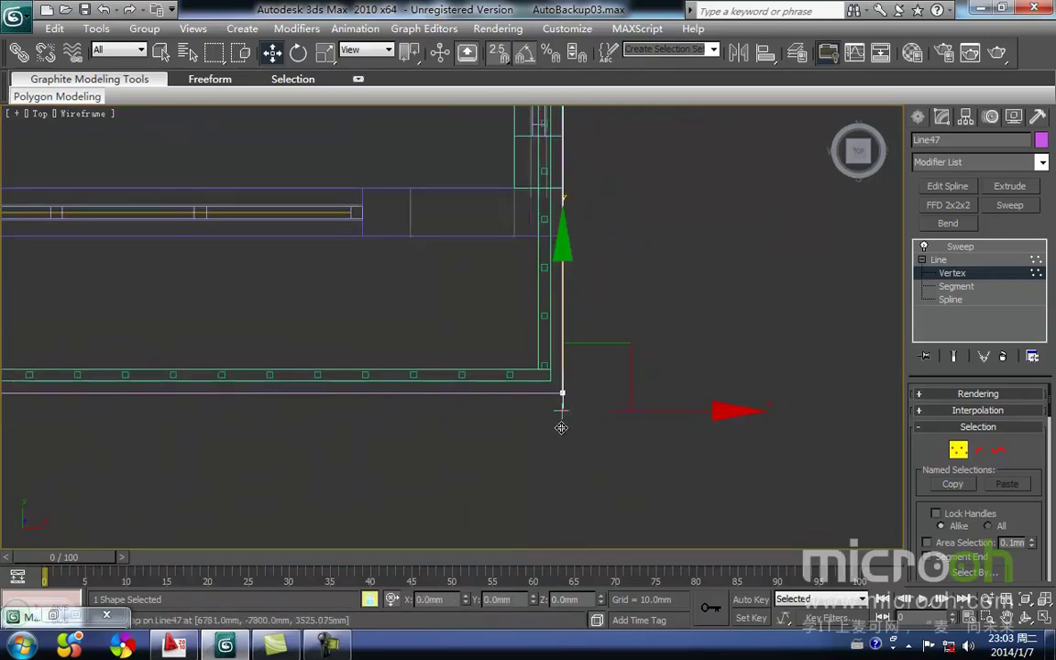
pyautogui.moveTo(561, 410); pyautogui.dragTo(559, 399)
pyautogui.moveTo(610, 434); pyautogui.dragTo(576, 427, button='middle')
pyautogui.press('space')
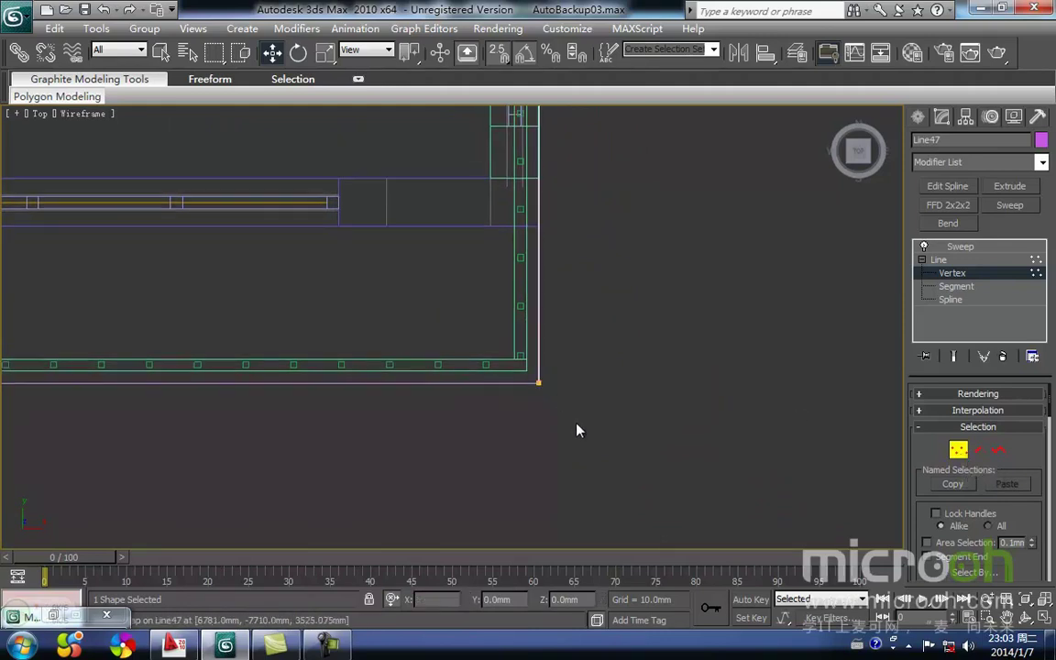
# Step: Try to weld the two end vertices at the balcony's outer corner and return to the Sweep level
pyautogui.rightClick(538, 383)
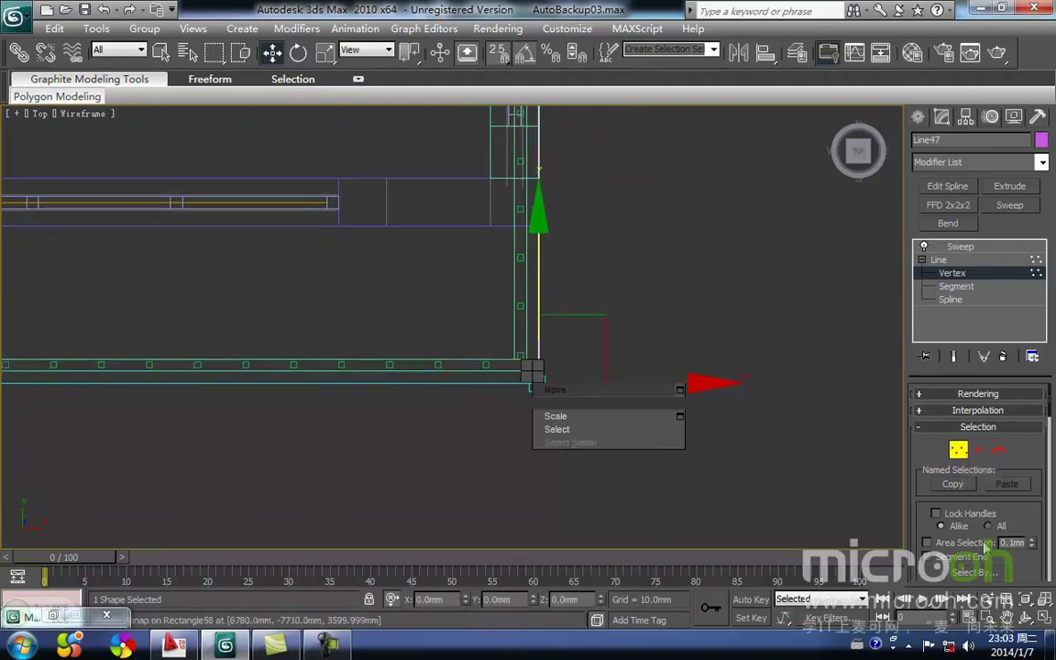
pyautogui.click(1052, 410)
pyautogui.moveTo(1051, 416); pyautogui.dragTo(1055, 519)
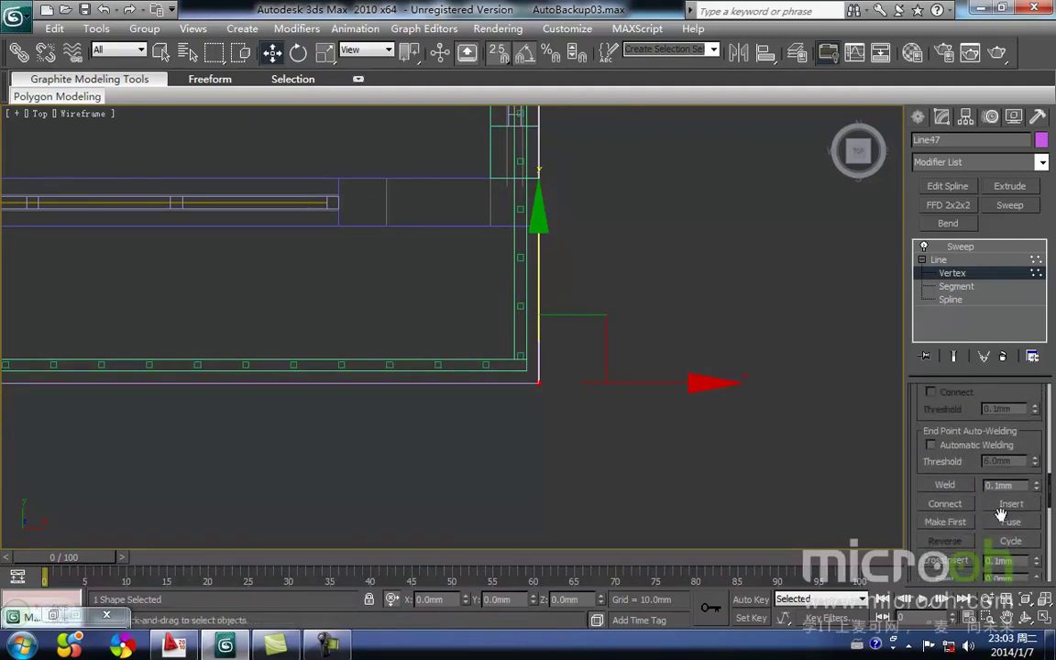
pyautogui.moveTo(612, 449); pyautogui.dragTo(575, 470, button='middle')
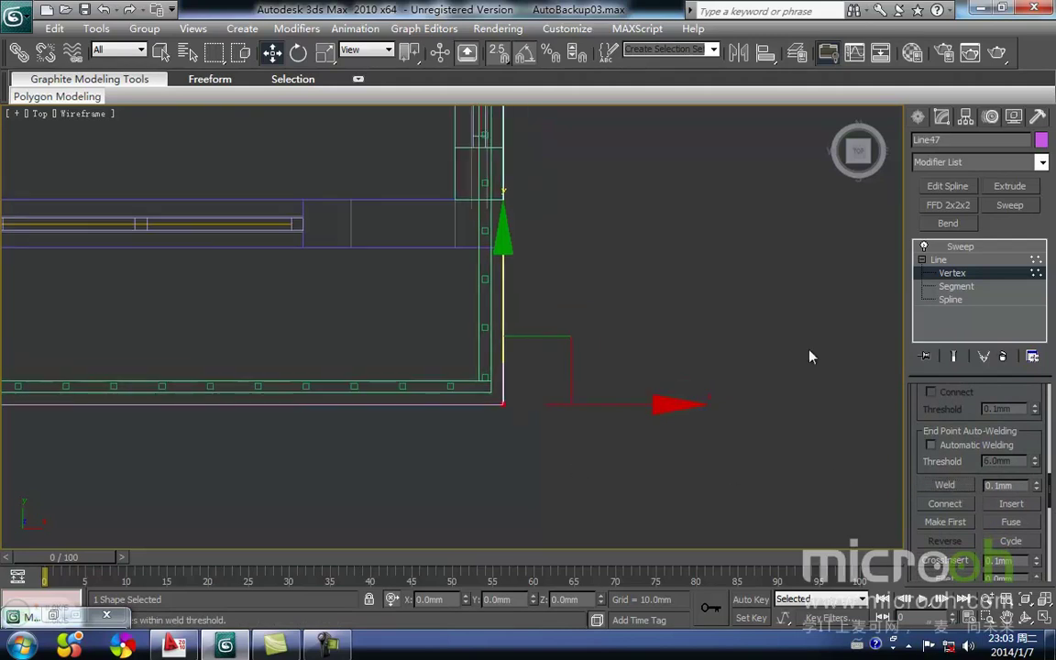
pyautogui.click(953, 277)
pyautogui.click(967, 247)
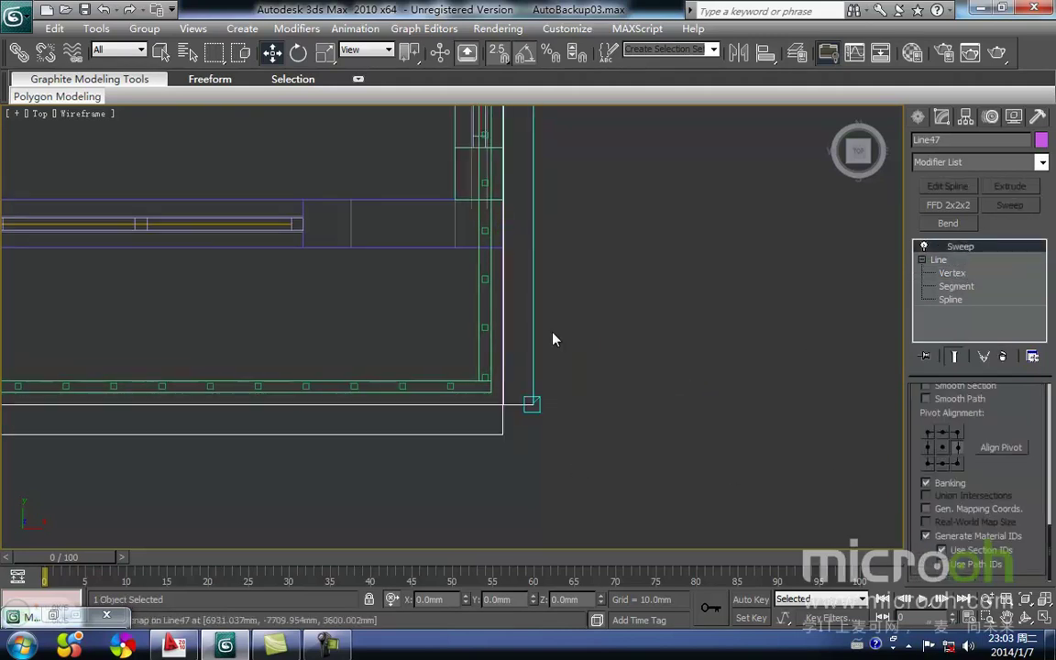
# Step: Isolate the swept band, inspect its balcony corner up close and return to editing the line's vertices
pyautogui.scroll(2, 552, 343)
pyautogui.scroll(1, 554, 348)
pyautogui.moveTo(562, 394); pyautogui.dragTo(535, 297, button='middle')
pyautogui.scroll(1, 537, 339)
pyautogui.moveTo(554, 414); pyautogui.dragTo(486, 399, button='middle')
pyautogui.scroll(2, 504, 414)
pyautogui.moveTo(563, 474); pyautogui.dragTo(379, 396, button='middle')
pyautogui.scroll(-2, 487, 437)
pyautogui.hotkey('alt', 'q')
pyautogui.scroll(2, 577, 483)
pyautogui.moveTo(577, 481); pyautogui.dragTo(538, 382, button='middle')
pyautogui.moveTo(520, 376); pyautogui.dragTo(425, 324)
pyautogui.click(946, 278)
# Step: Try pulling an end vertex away from the balcony's outer corner and undo the move
pyautogui.moveTo(479, 446); pyautogui.dragTo(570, 392, button='middle')
pyautogui.click(571, 392)
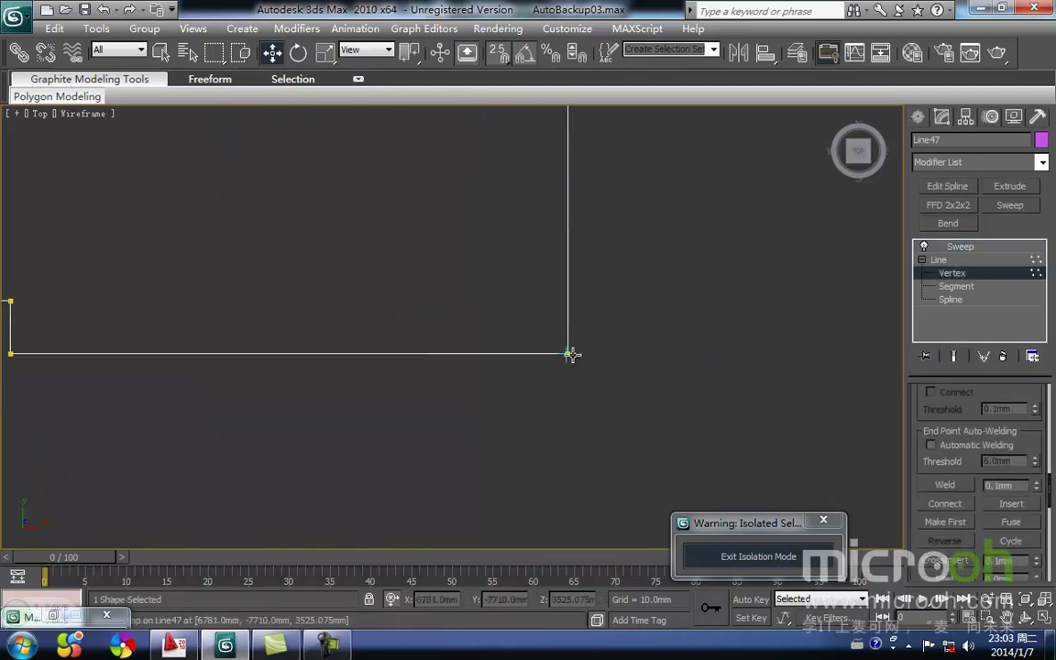
pyautogui.moveTo(649, 353); pyautogui.dragTo(740, 363)
pyautogui.hotkey('ctrl', 'z')
pyautogui.moveTo(616, 394); pyautogui.dragTo(577, 445, button='middle')
pyautogui.press('space')
pyautogui.click(545, 440)
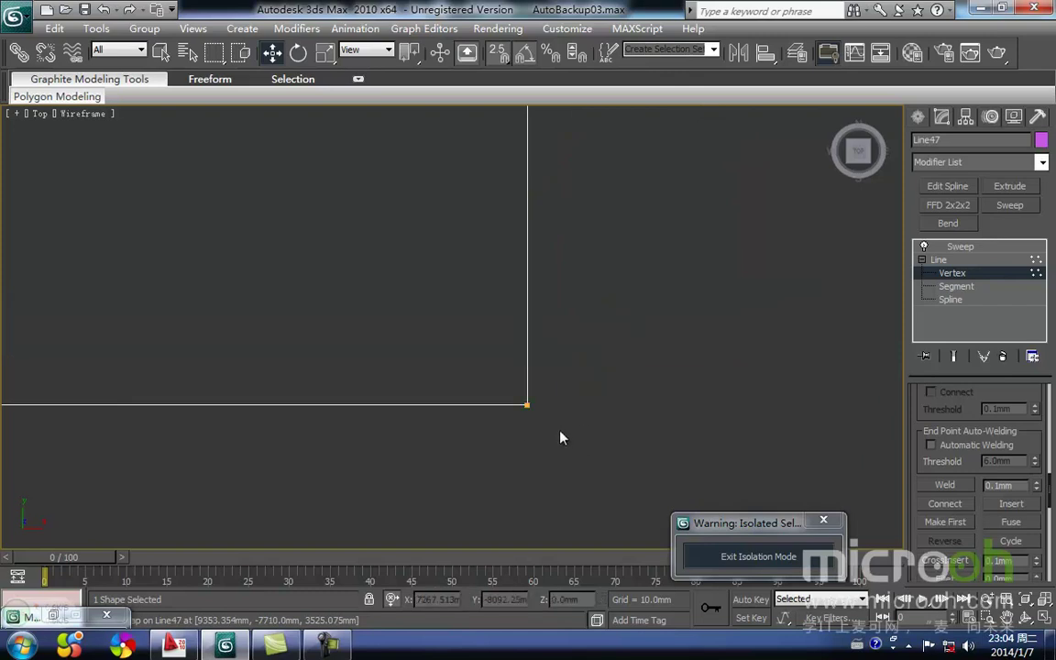
# Step: Inspect the isolated line's vertices around the outline and return to the balcony's outer corner
pyautogui.moveTo(470, 355); pyautogui.dragTo(469, 354)
pyautogui.moveTo(571, 411); pyautogui.dragTo(534, 456, button='middle')
pyautogui.scroll(-10, 533, 421)
pyautogui.moveTo(515, 327); pyautogui.dragTo(512, 356, button='middle')
pyautogui.scroll(4, 508, 211)
pyautogui.moveTo(507, 182); pyautogui.dragTo(475, 332, button='middle')
pyautogui.moveTo(471, 358); pyautogui.dragTo(502, 239, button='middle')
pyautogui.moveTo(486, 459); pyautogui.dragTo(533, 318, button='middle')
pyautogui.scroll(5, 577, 312)
pyautogui.moveTo(633, 305); pyautogui.dragTo(557, 352, button='middle')
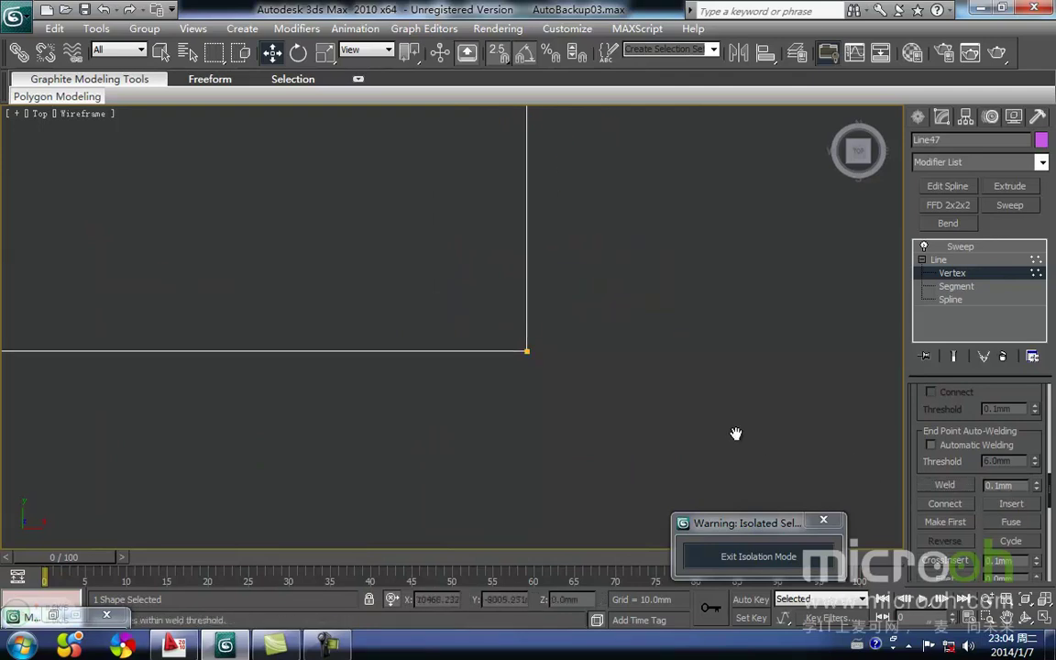
# Step: Set the weld threshold to 50 mm and weld the two end vertices at the balcony's outer corner
pyautogui.write('50')
pyautogui.press('Return')
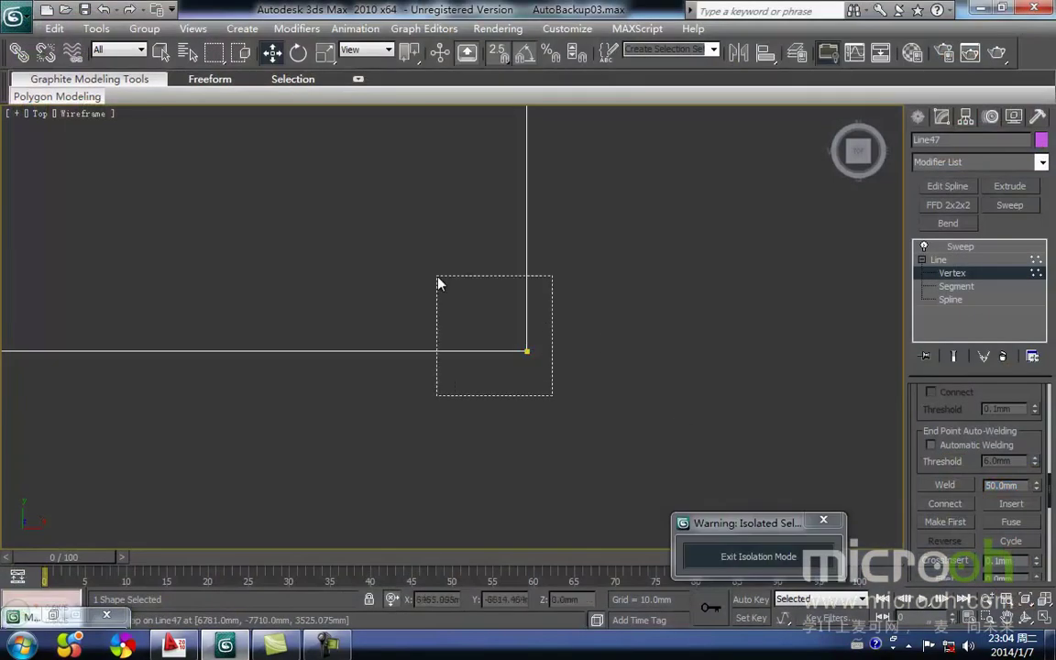
pyautogui.moveTo(437, 277); pyautogui.dragTo(435, 275)
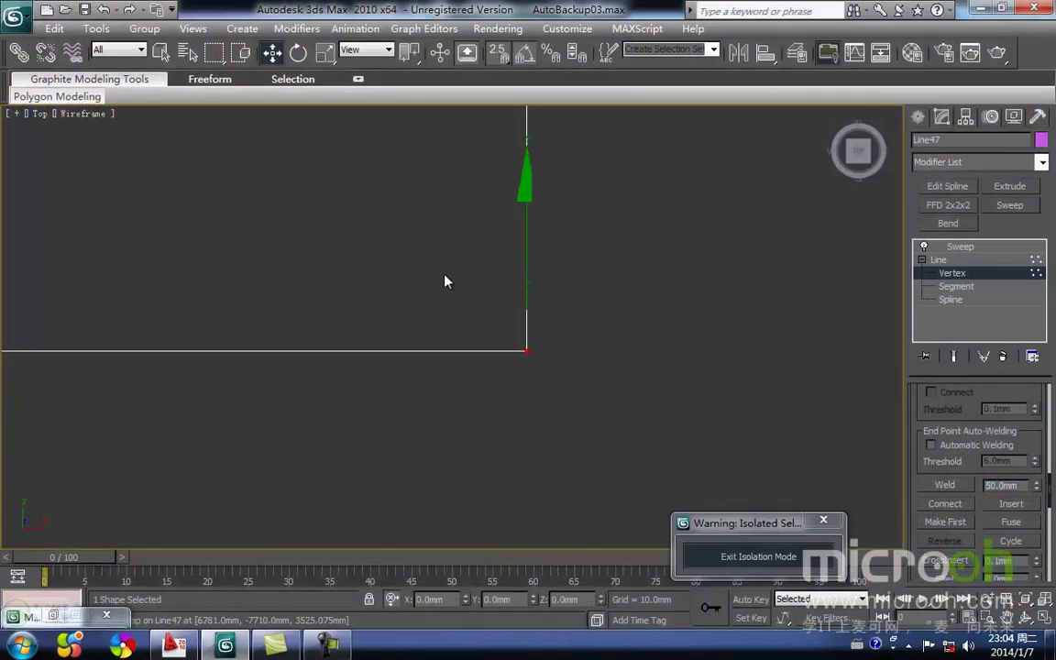
pyautogui.click(957, 486)
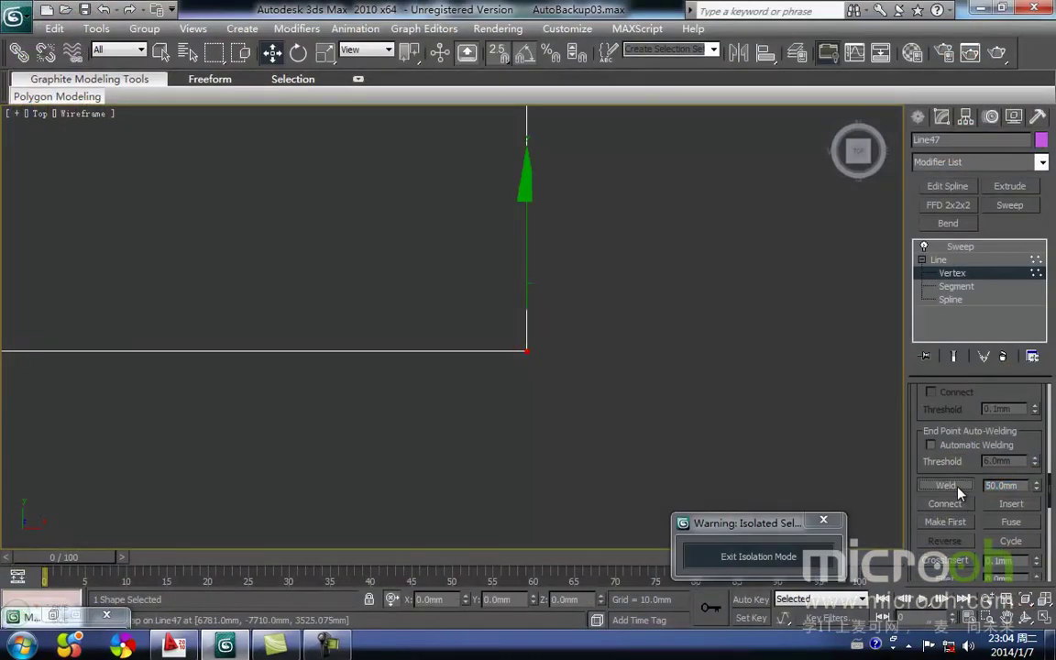
# Step: Test the weld by pulling the outer corner vertex sideways, undo the move and deselect the vertex
pyautogui.click(527, 351)
pyautogui.moveTo(604, 352); pyautogui.dragTo(700, 355)
pyautogui.hotkey('ctrl', 'z')
pyautogui.scroll(-3, 666, 432)
pyautogui.click(691, 430)
pyautogui.moveTo(691, 430); pyautogui.dragTo(728, 426, button='middle')
pyautogui.scroll(-2, 808, 371)
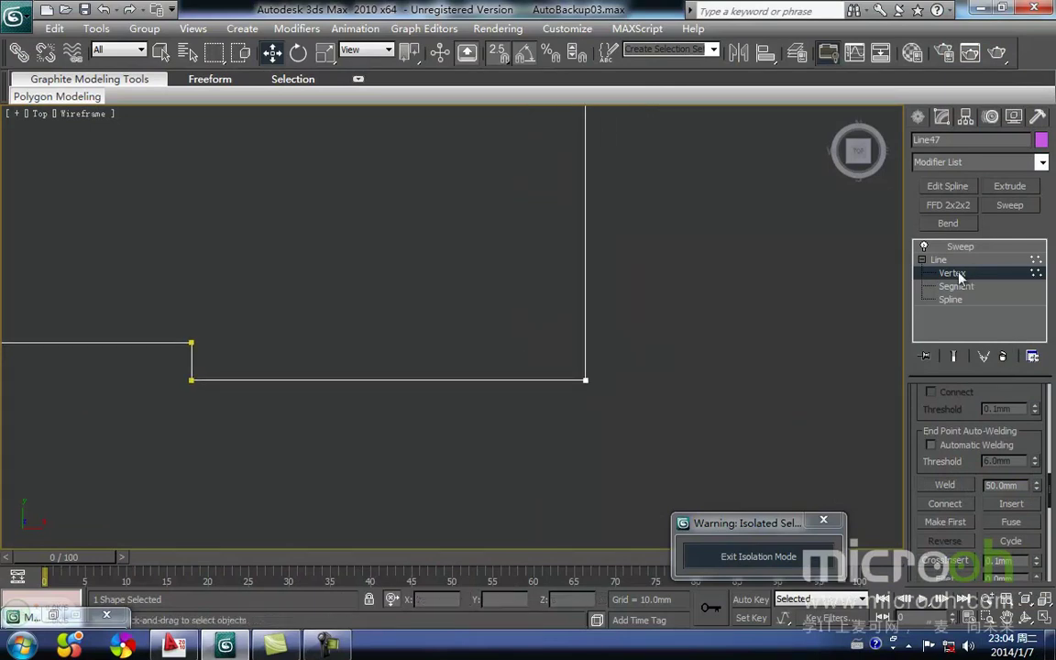
# Step: Return to the Sweep level of the band and exit isolation mode
pyautogui.click(960, 245)
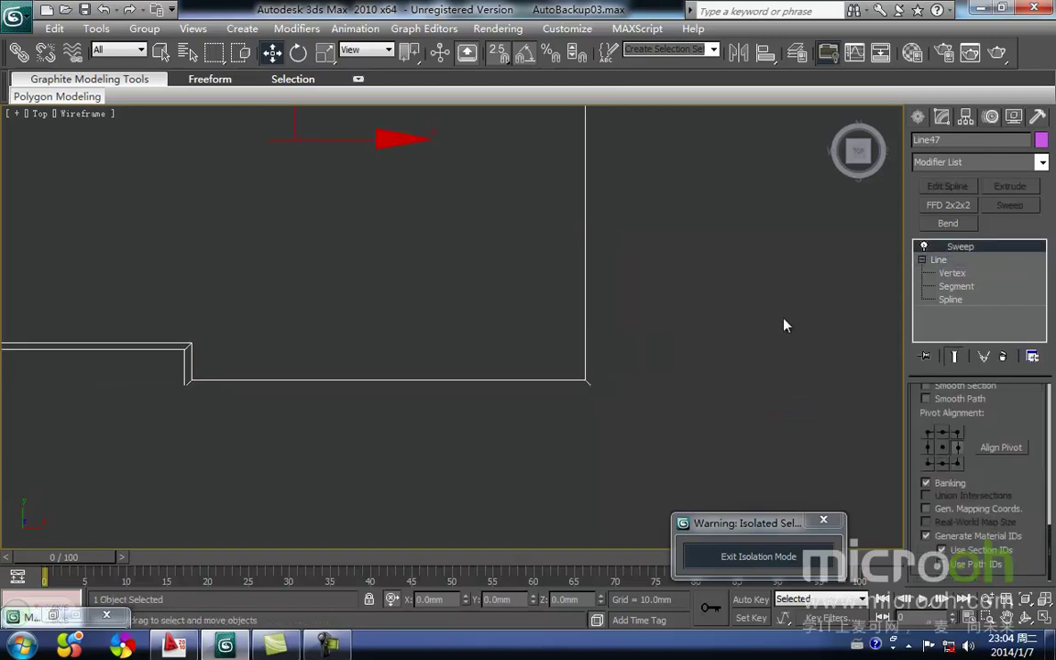
pyautogui.scroll(2, 706, 360)
pyautogui.scroll(-1, 698, 403)
pyautogui.click(743, 549)
# Step: Display the building shaded and examine how the swept band runs along the front facade and balcony
pyautogui.moveTo(668, 398)
pyautogui.mouseDown(button='middle')
pyautogui.moveTo(636, 436)
pyautogui.moveTo(670, 331)
pyautogui.moveTo(697, 309)
pyautogui.mouseUp(button='middle')
pyautogui.press('F3')
pyautogui.scroll(-4, 636, 440)
pyautogui.scroll(2, 266, 434)
pyautogui.scroll(2, 260, 436)
pyautogui.moveTo(260, 436); pyautogui.dragTo(562, 414, button='middle')
pyautogui.moveTo(282, 466); pyautogui.dragTo(467, 450, button='middle')
pyautogui.scroll(3, 394, 417)
pyautogui.scroll(-5, 392, 421)
# Step: Assign the white material 白色 to the swept band and minimize the Material Editor
pyautogui.press('m')
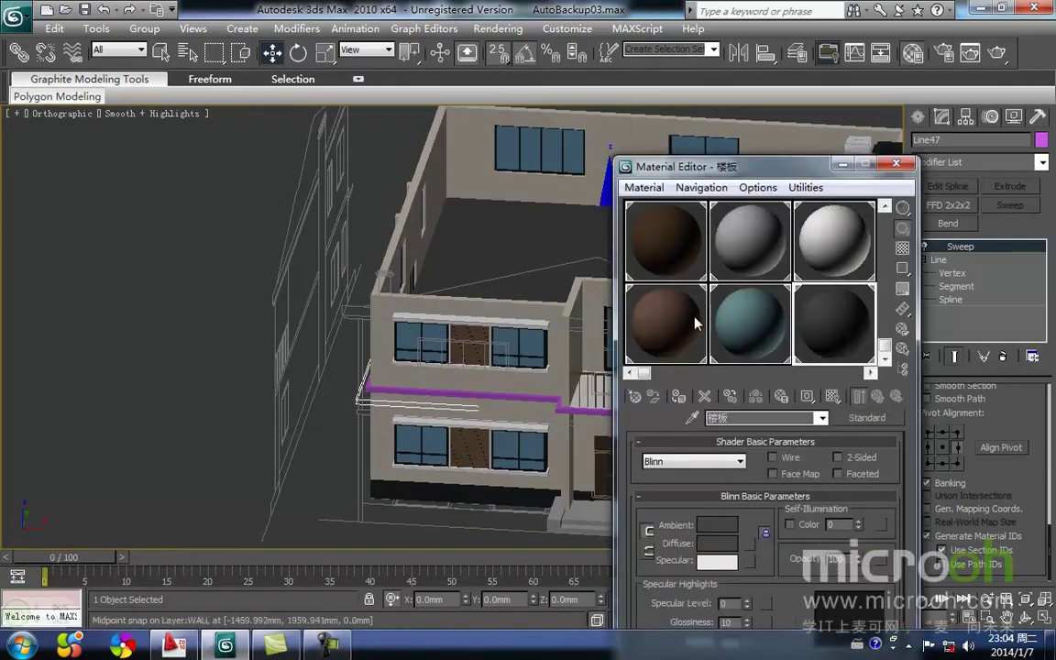
pyautogui.moveTo(504, 338); pyautogui.dragTo(332, 348, button='middle')
pyautogui.scroll(4, 332, 348)
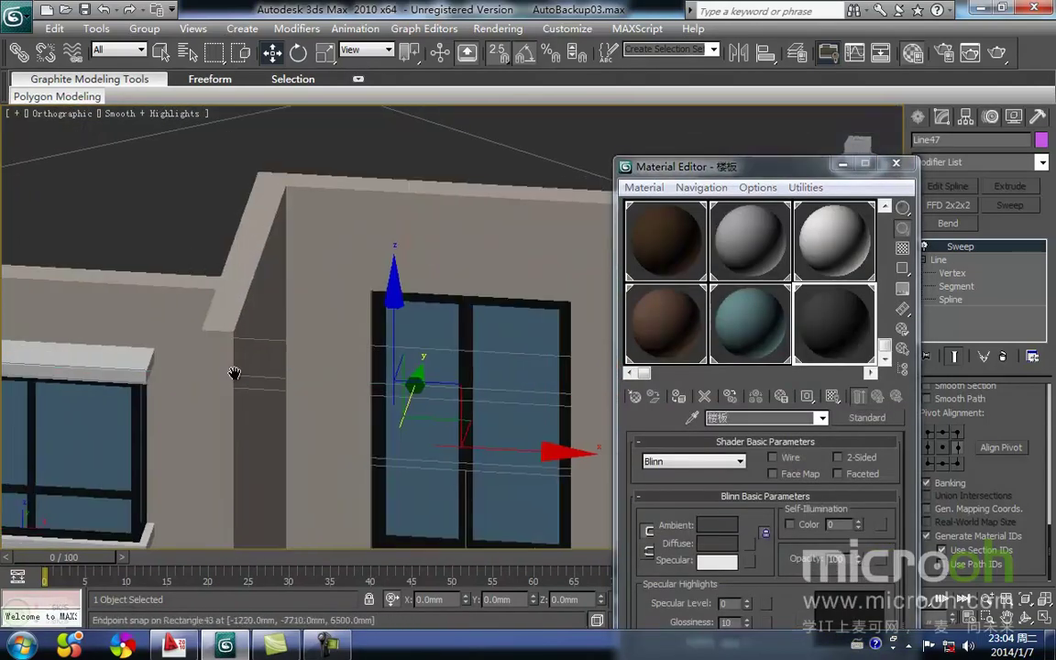
pyautogui.click(823, 264)
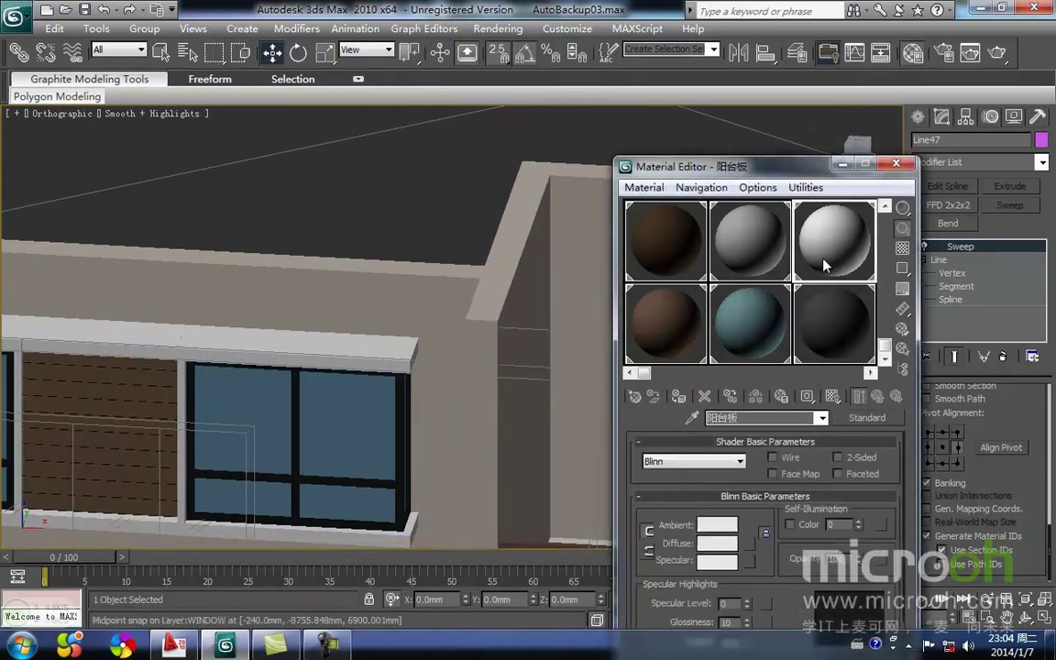
pyautogui.moveTo(539, 372); pyautogui.dragTo(388, 361, button='middle')
pyautogui.scroll(-5, 388, 361)
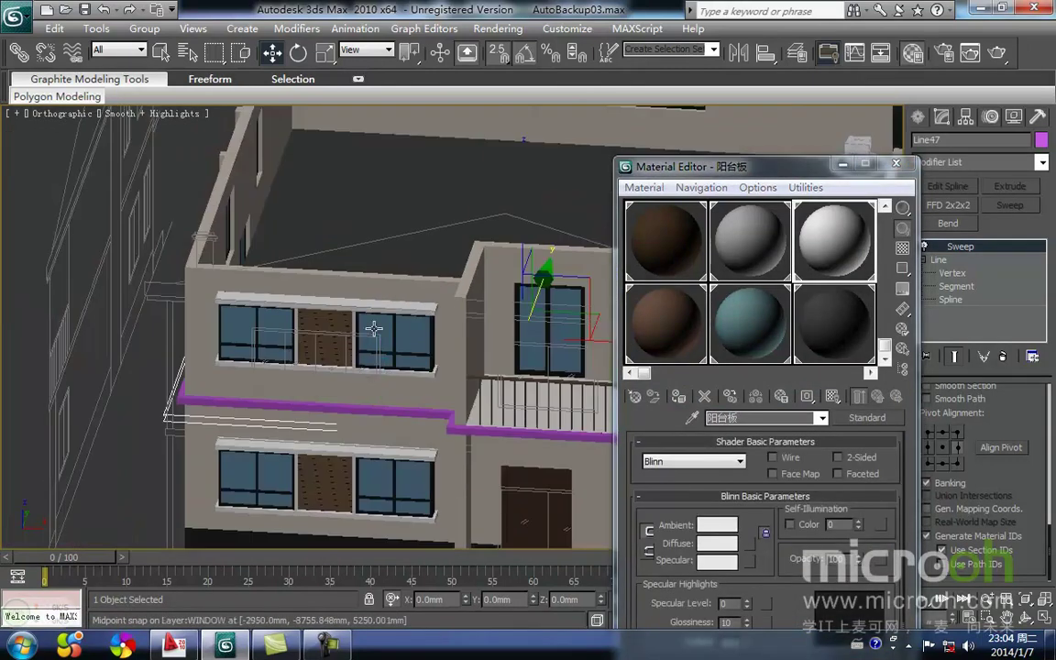
pyautogui.moveTo(885, 344); pyautogui.dragTo(883, 228)
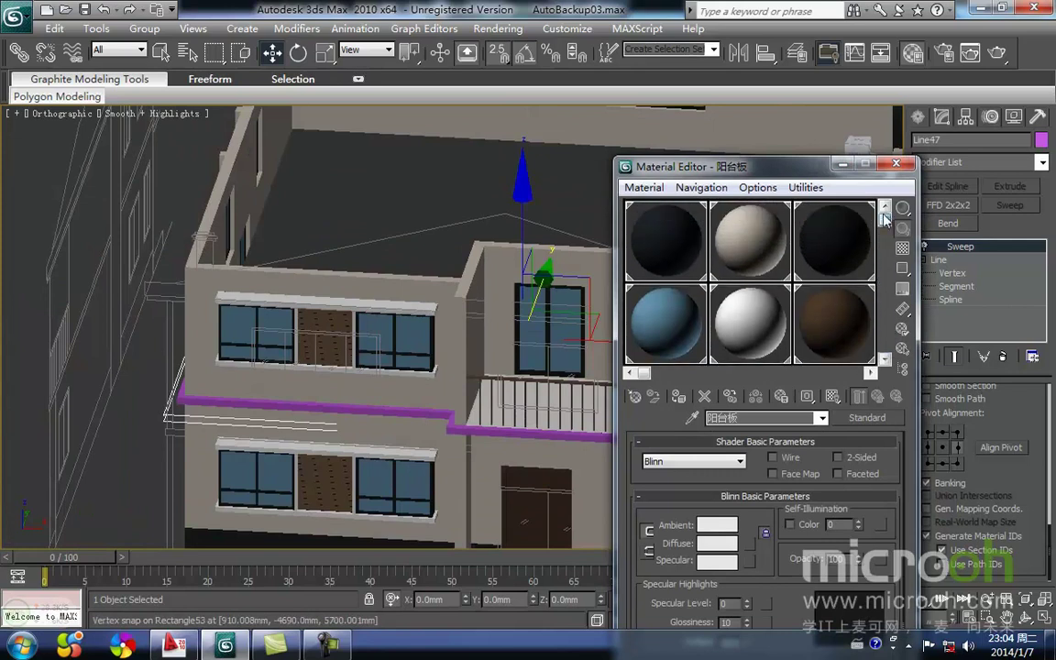
pyautogui.click(741, 328)
pyautogui.click(678, 395)
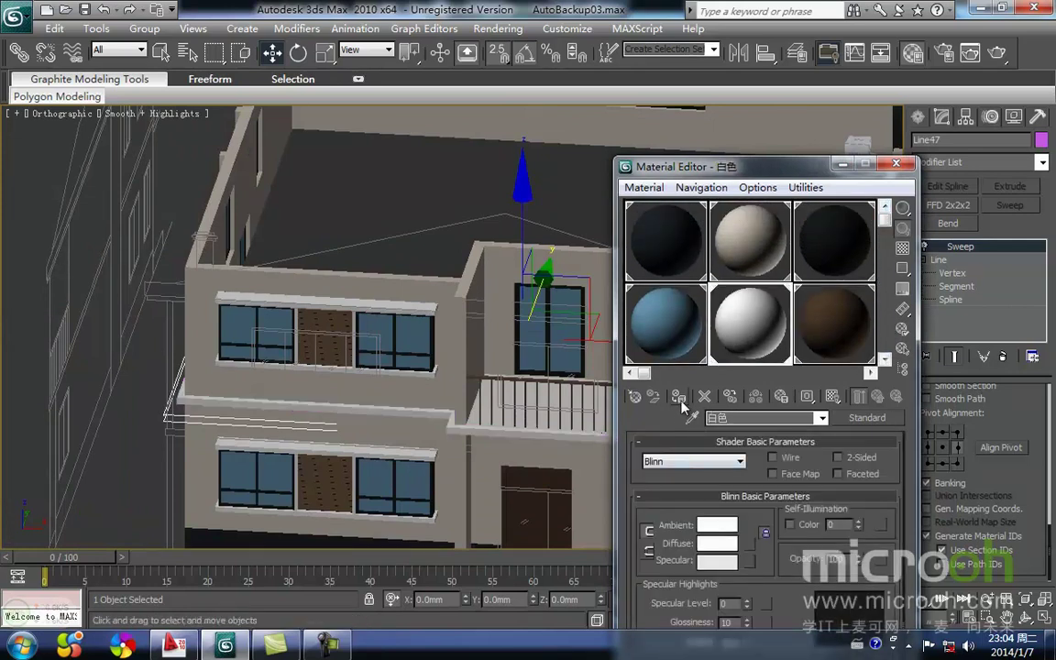
pyautogui.click(841, 167)
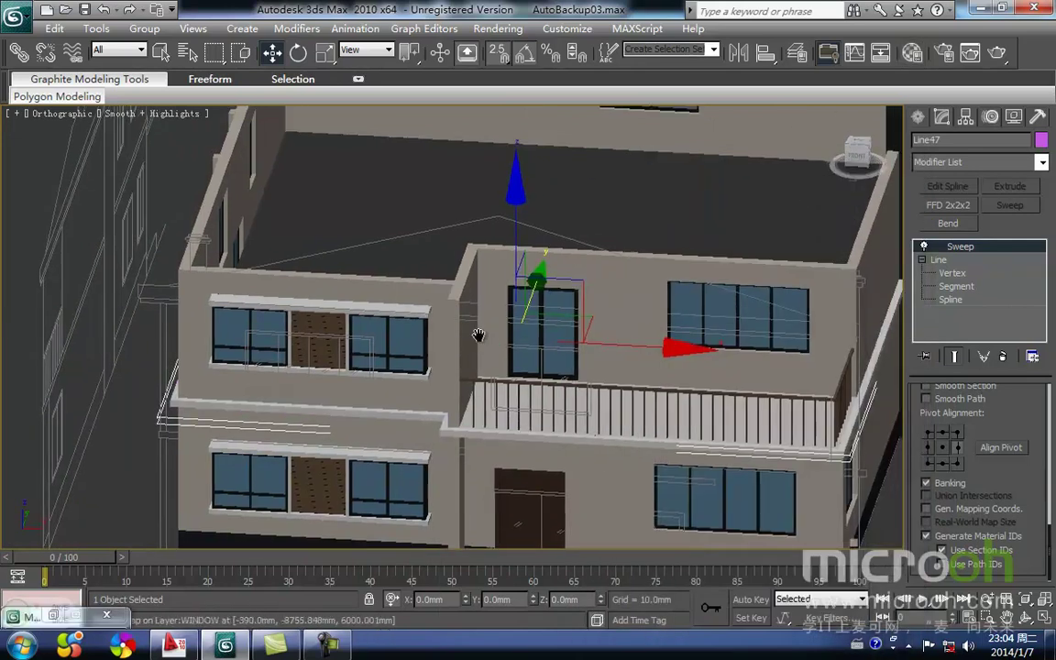